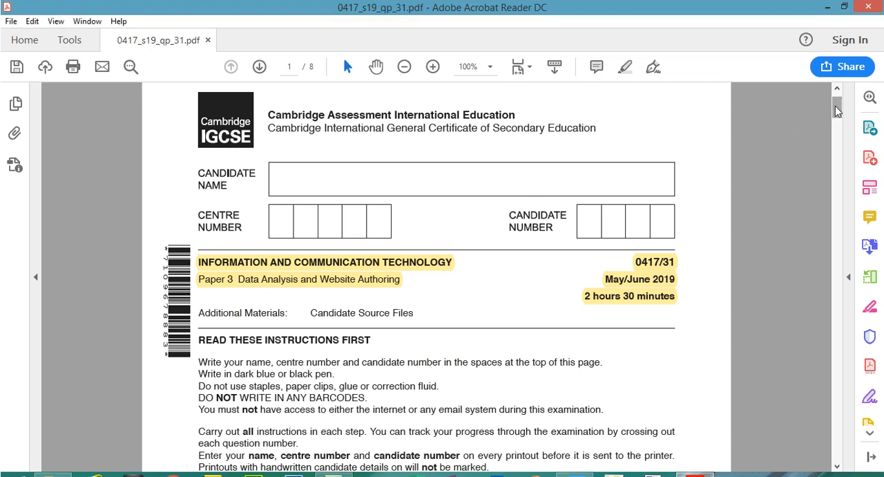
# - Highlight the instruction "Create a new word processed document." under Task 1 on page 2
pyautogui.moveTo(837, 110); pyautogui.dragTo(838, 156)
pyautogui.click(503, 147)
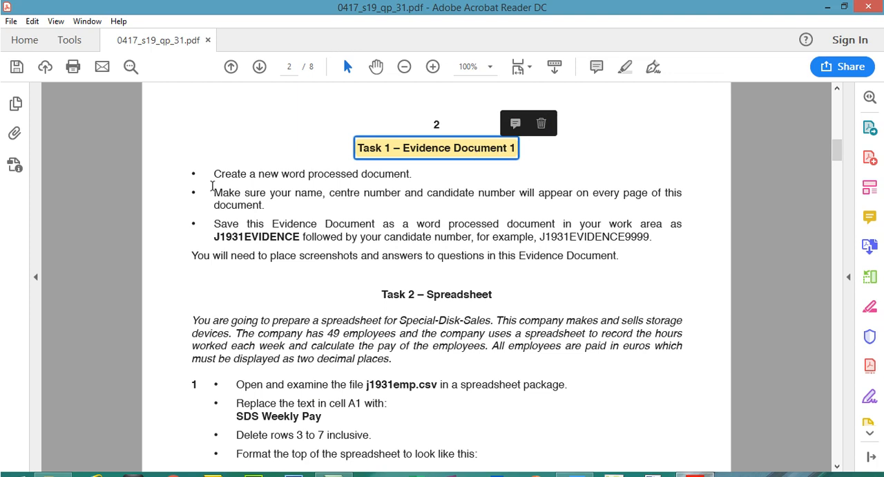
pyautogui.moveTo(213, 174); pyautogui.dragTo(413, 174)
pyautogui.click(625, 67)
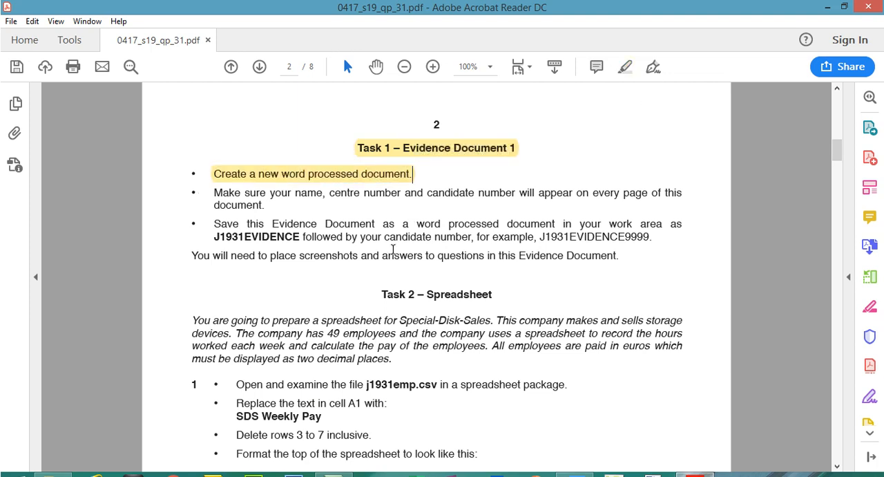
# - Highlight the instruction about saving the Evidence Document as J1931EVIDENCE followed by the candidate number
pyautogui.moveTo(219, 232); pyautogui.dragTo(259, 237)
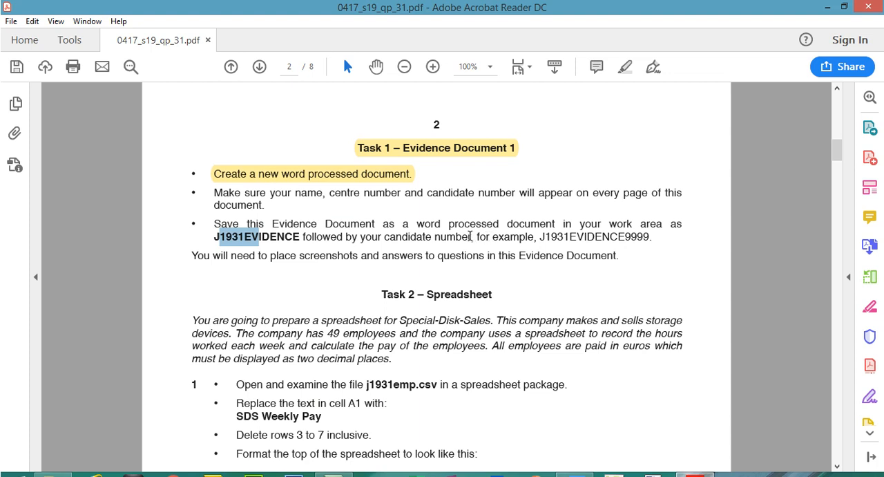
pyautogui.moveTo(669, 237)
pyautogui.mouseDown()
pyautogui.moveTo(257, 239)
pyautogui.moveTo(234, 224)
pyautogui.moveTo(697, 230)
pyautogui.moveTo(673, 225)
pyautogui.moveTo(653, 239)
pyautogui.mouseUp()
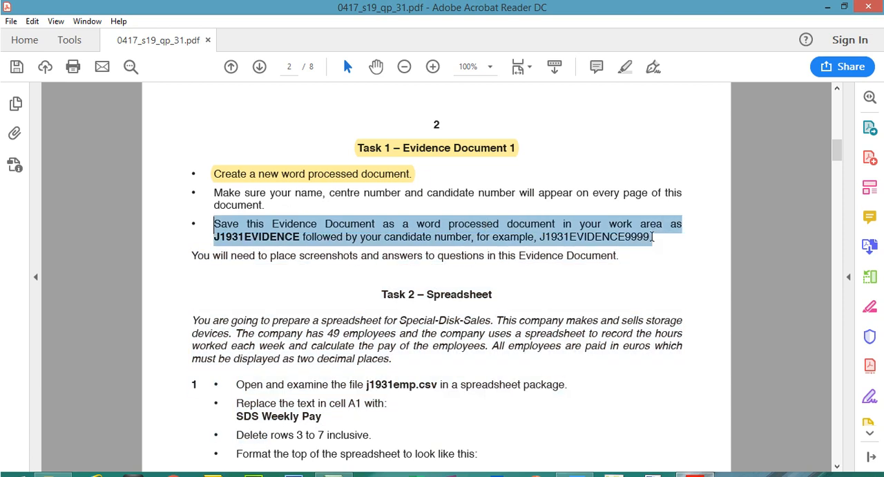
pyautogui.click(624, 66)
# - Highlight the instruction that your name, centre number and candidate number must appear on every page
pyautogui.moveTo(215, 193)
pyautogui.mouseDown()
pyautogui.moveTo(312, 194)
pyautogui.moveTo(214, 195)
pyautogui.mouseUp()
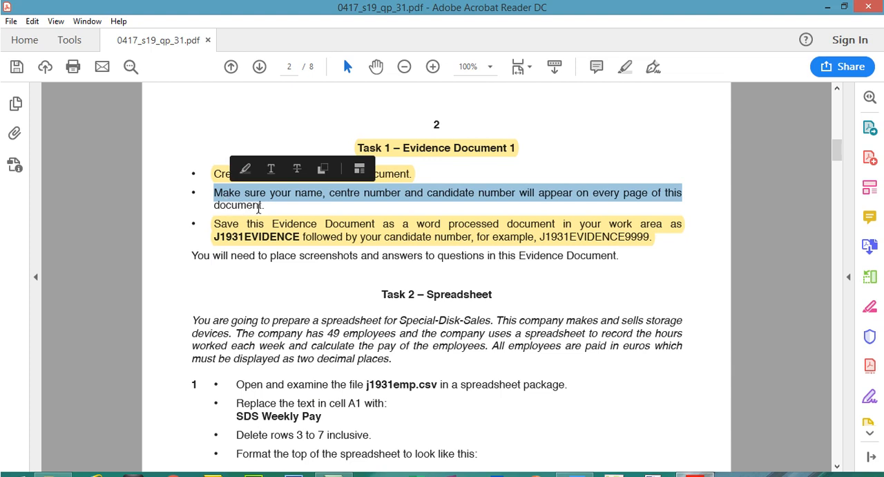
pyautogui.click(270, 215)
pyautogui.click(226, 194)
pyautogui.click(214, 193)
pyautogui.moveTo(212, 193); pyautogui.dragTo(264, 206)
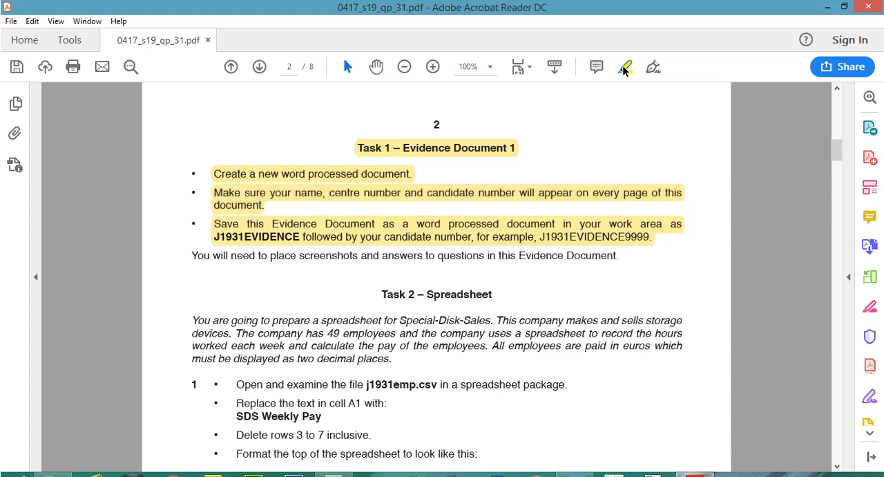
pyautogui.click(623, 68)
# - Open the header of J1931EVIDENCE1234.docx to check the candidate details, close it and save the document
pyautogui.click(52, 462)
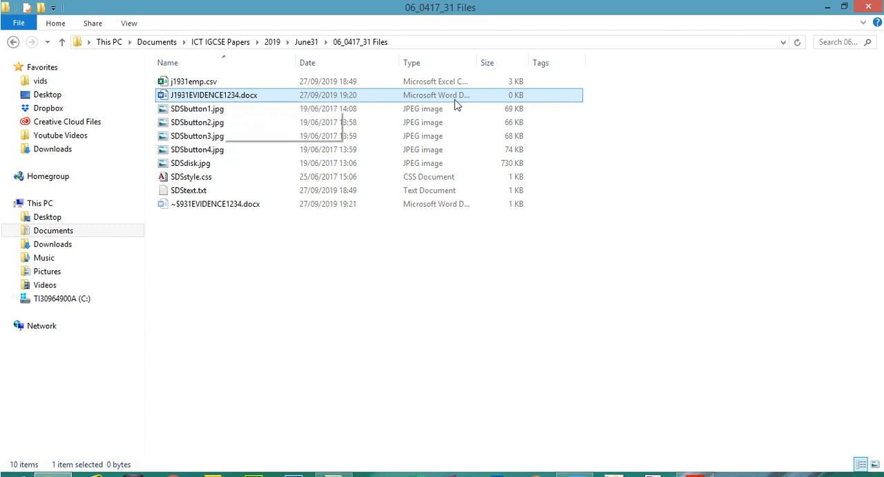
pyautogui.doubleClick(482, 66)
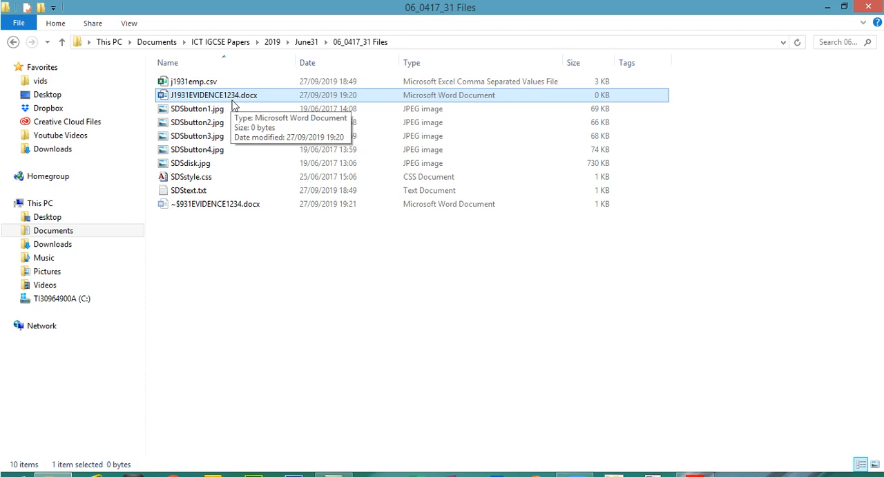
pyautogui.click(575, 475)
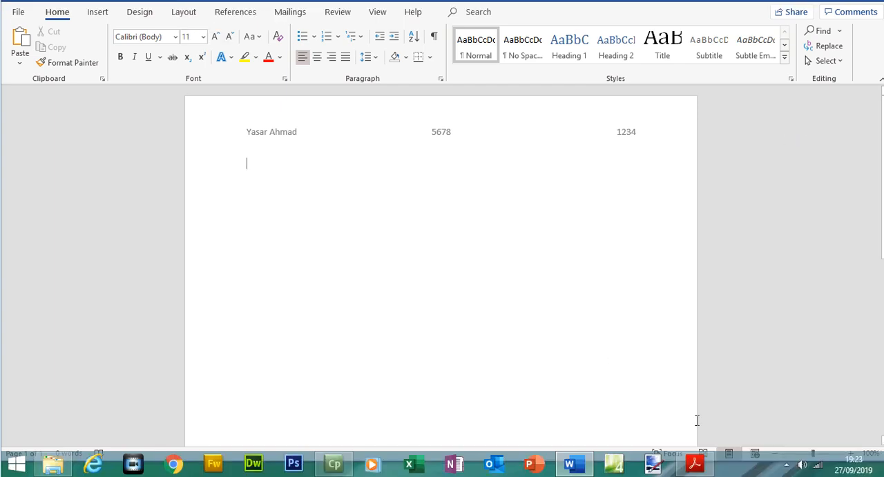
pyautogui.click(695, 463)
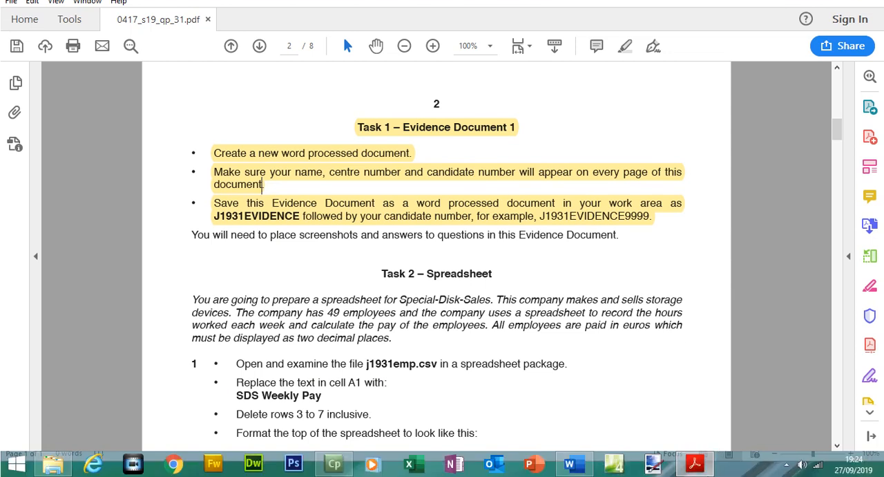
pyautogui.click(695, 461)
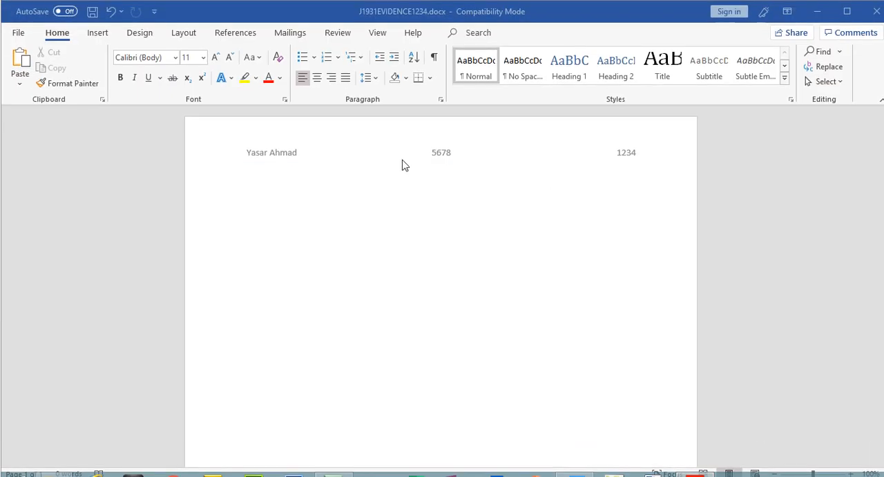
pyautogui.doubleClick(624, 164)
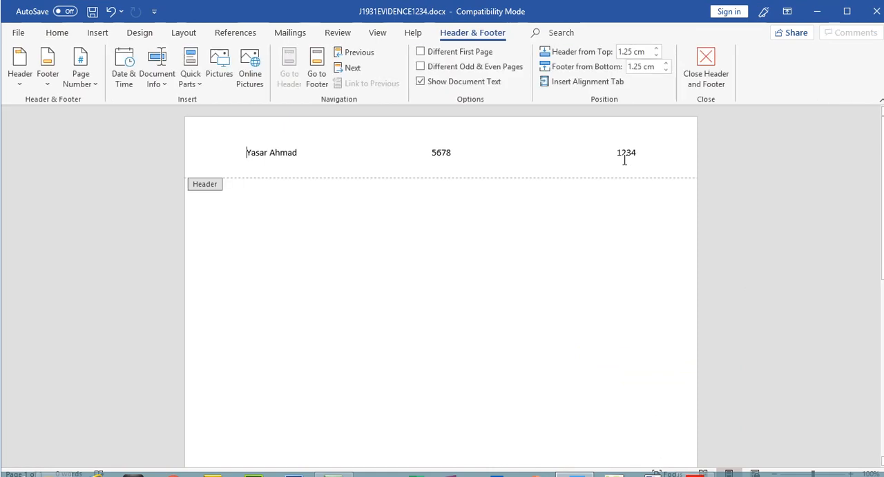
pyautogui.click(719, 74)
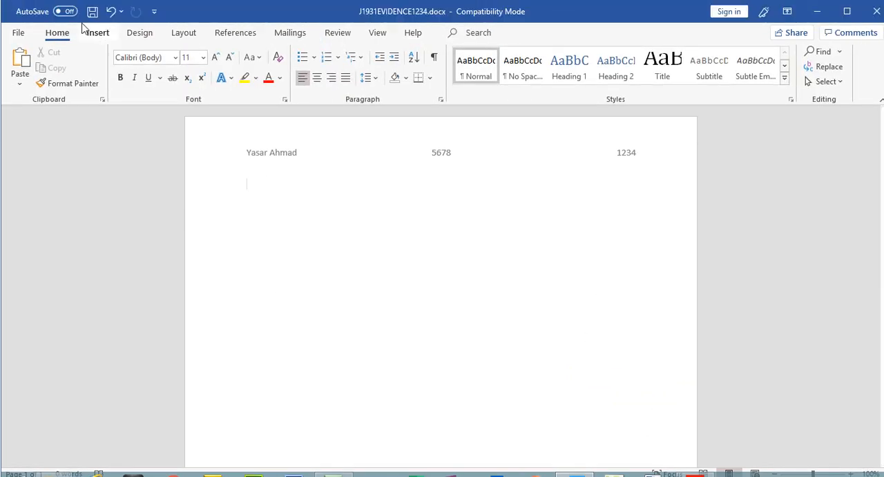
pyautogui.click(91, 12)
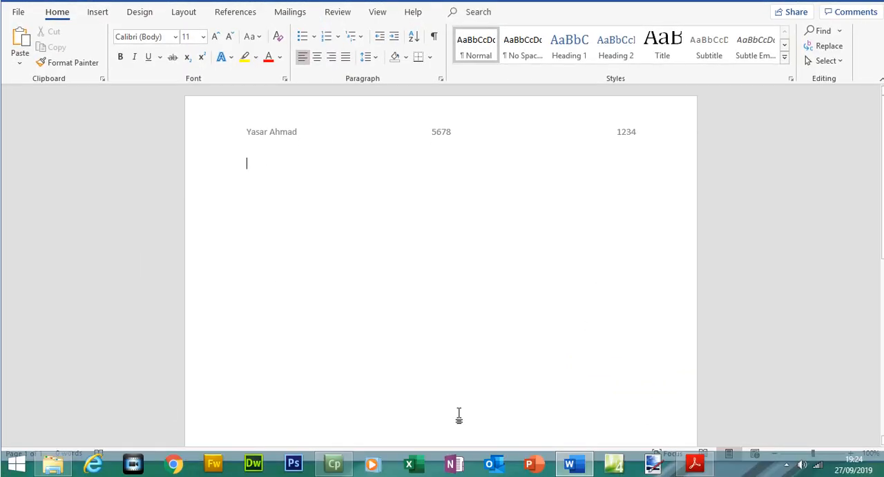
# - Highlight the sentence "You will need to place screenshots and answers to questions in this Evidence Document."
pyautogui.click(695, 463)
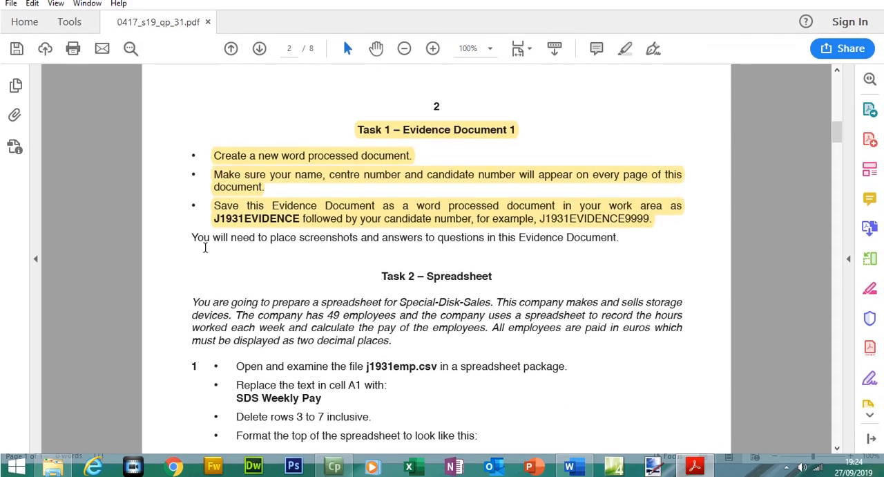
pyautogui.moveTo(192, 238); pyautogui.dragTo(619, 236)
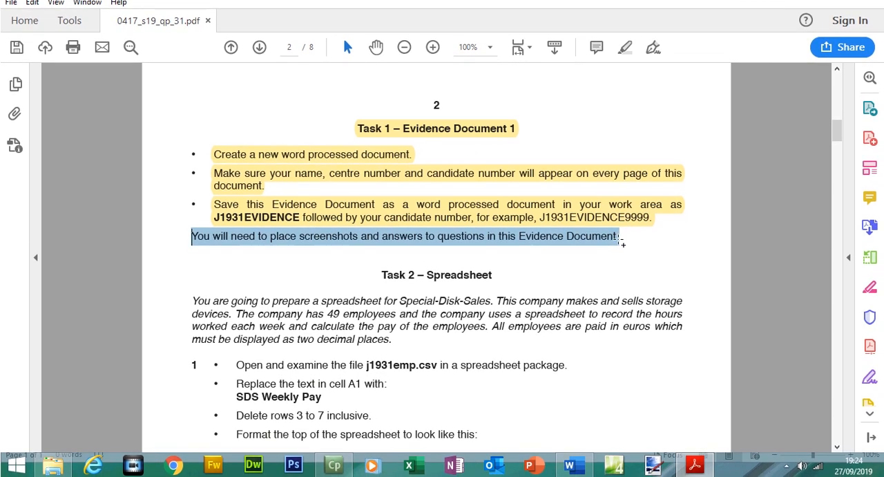
pyautogui.click(625, 47)
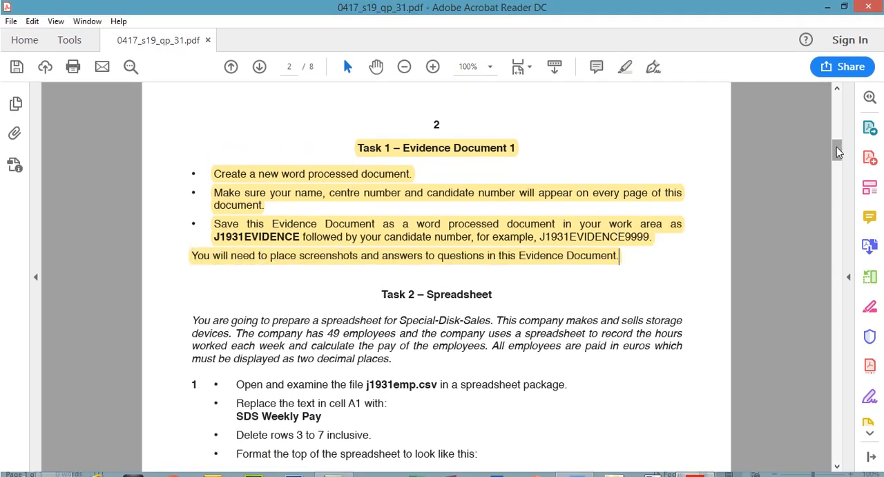
# - Highlight the heading "Task 2 – Spreadsheet"
pyautogui.moveTo(837, 147); pyautogui.dragTo(838, 157)
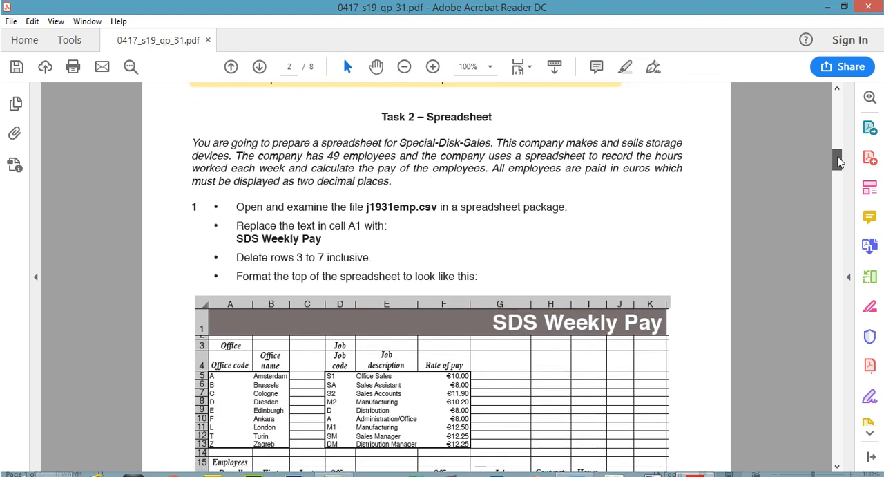
pyautogui.moveTo(382, 117); pyautogui.dragTo(495, 121)
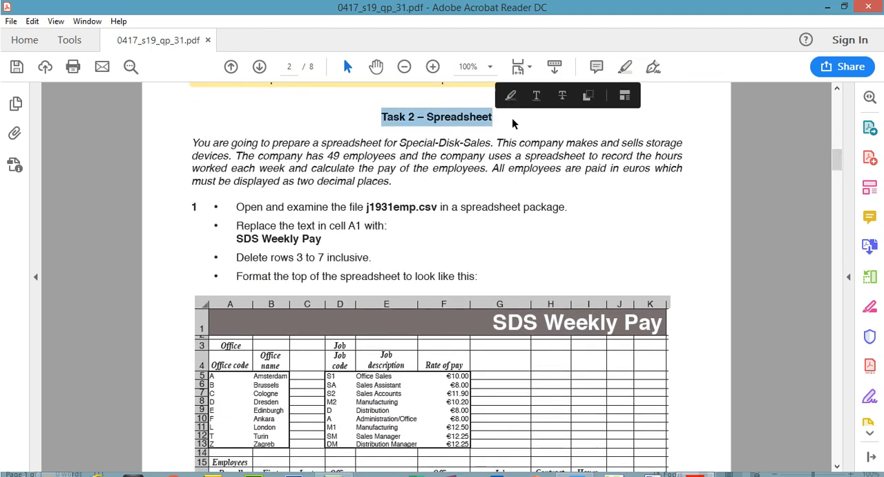
pyautogui.click(624, 95)
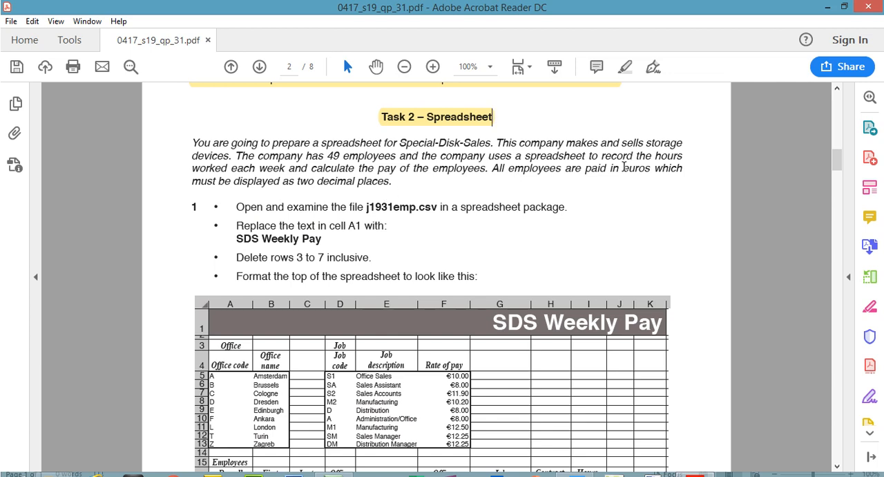
# - Highlight the words "euros" and "two decimal places." in the Task 2 introduction
pyautogui.moveTo(623, 168); pyautogui.dragTo(650, 169)
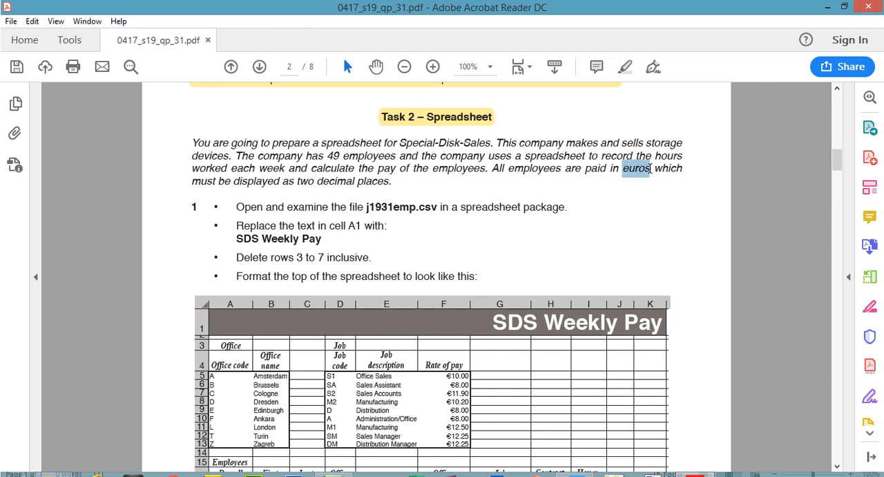
pyautogui.click(629, 66)
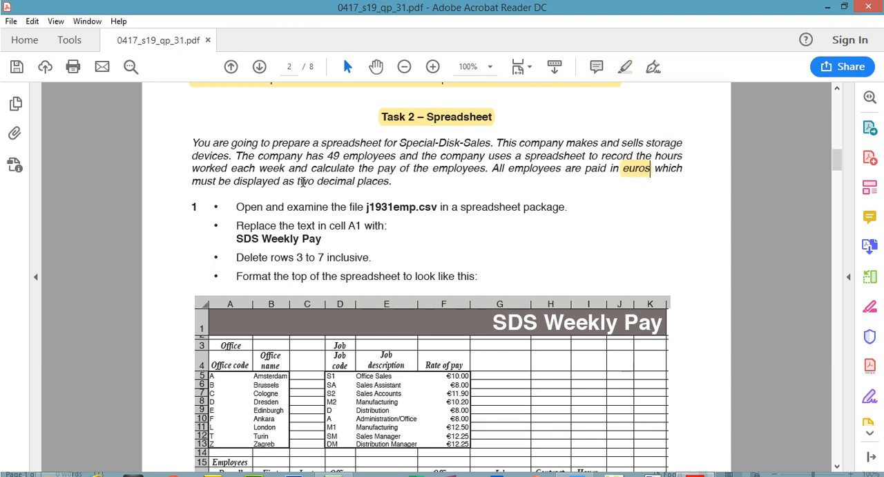
pyautogui.moveTo(297, 181); pyautogui.dragTo(396, 180)
pyautogui.click(626, 66)
pyautogui.moveTo(191, 150); pyautogui.dragTo(303, 158)
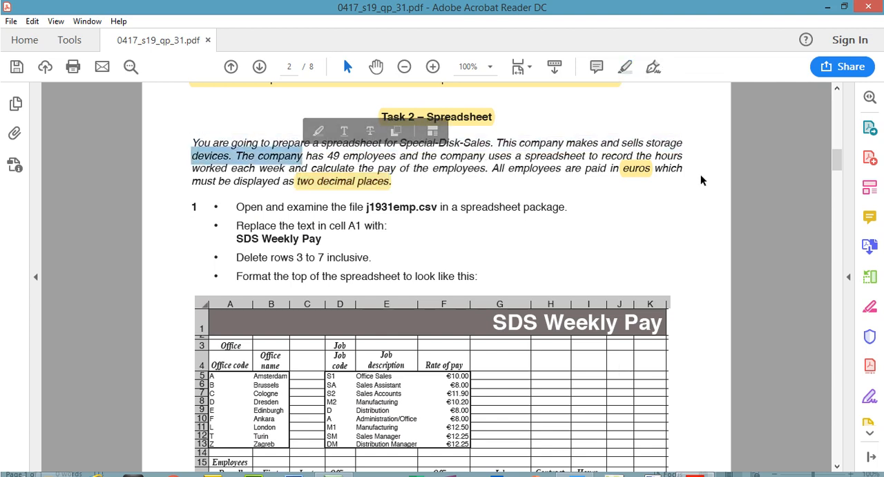
pyautogui.click(638, 170)
pyautogui.click(360, 185)
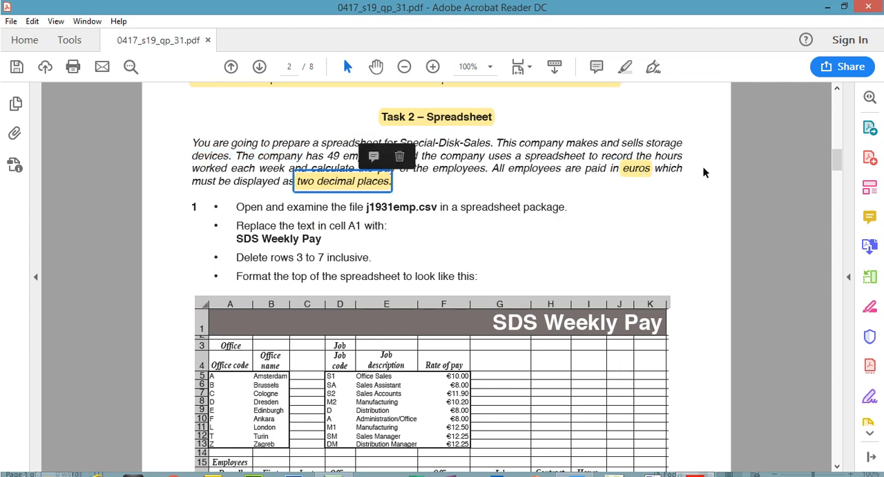
# - Highlight the file name j1931emp.csv in question 1
pyautogui.moveTo(837, 161); pyautogui.dragTo(836, 165)
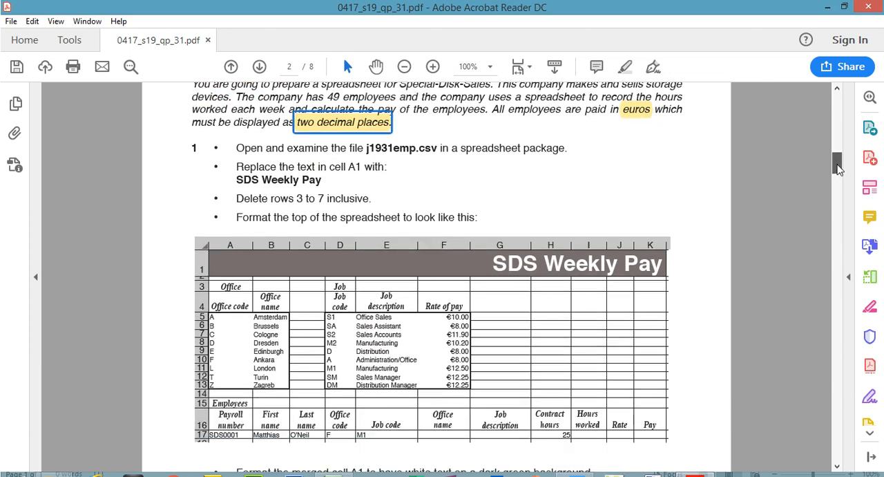
pyautogui.click(486, 182)
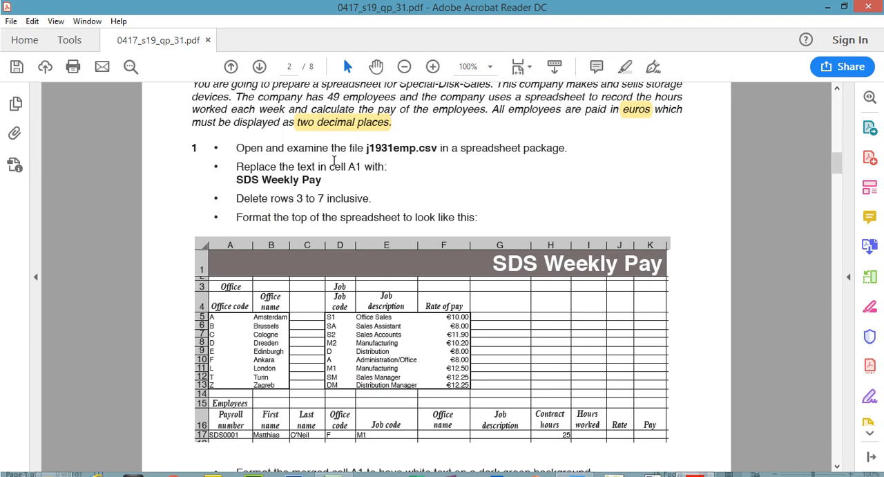
pyautogui.moveTo(366, 149); pyautogui.dragTo(435, 152)
pyautogui.click(625, 66)
# - Open j1931emp.csv in Excel and autofit the widths of columns A to I
pyautogui.click(53, 463)
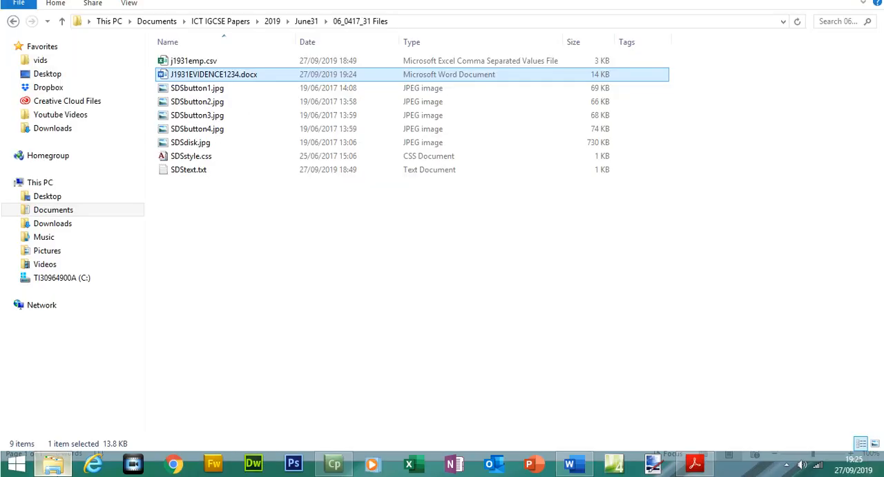
pyautogui.click(205, 83)
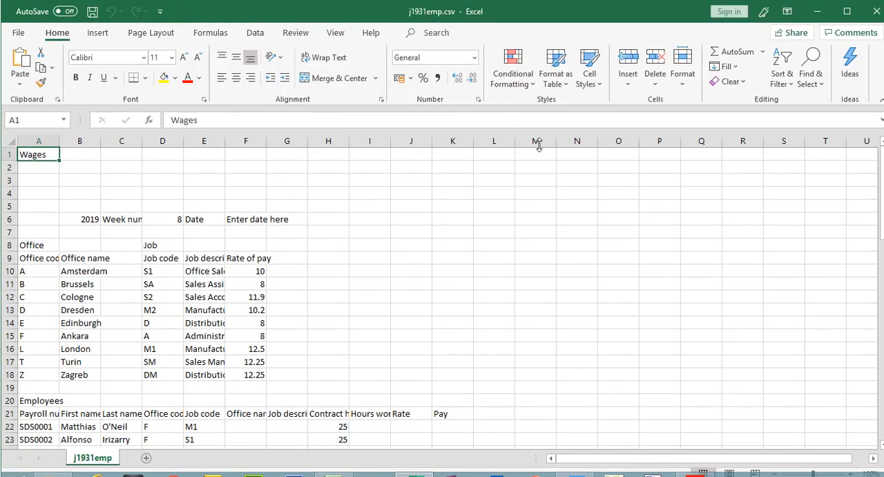
pyautogui.doubleClick(60, 141)
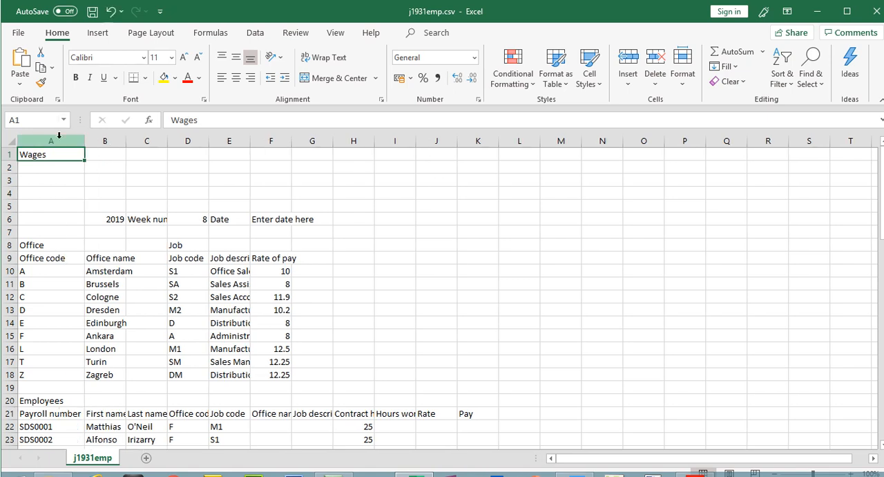
pyautogui.doubleClick(123, 146)
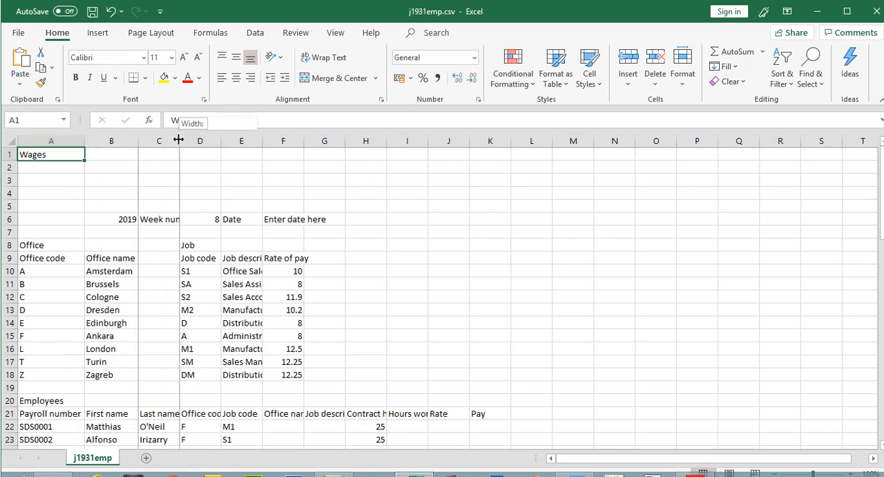
pyautogui.doubleClick(179, 141)
pyautogui.doubleClick(242, 141)
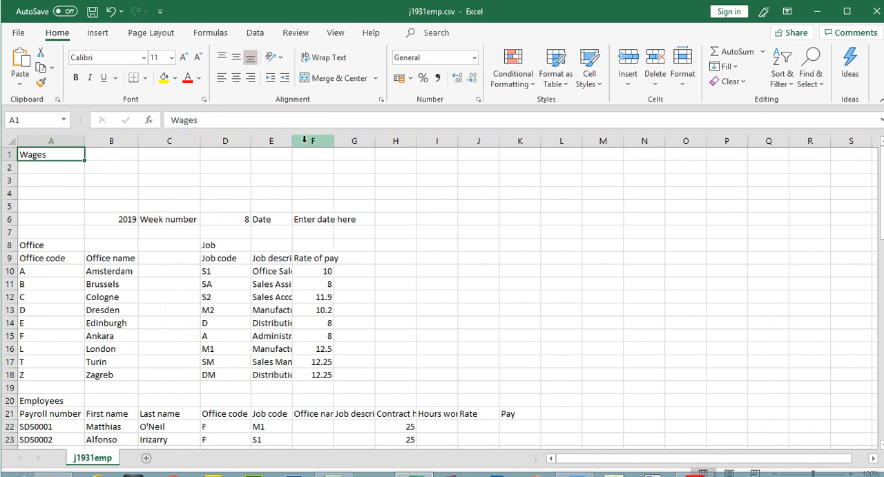
pyautogui.doubleClick(283, 141)
pyautogui.doubleClick(387, 142)
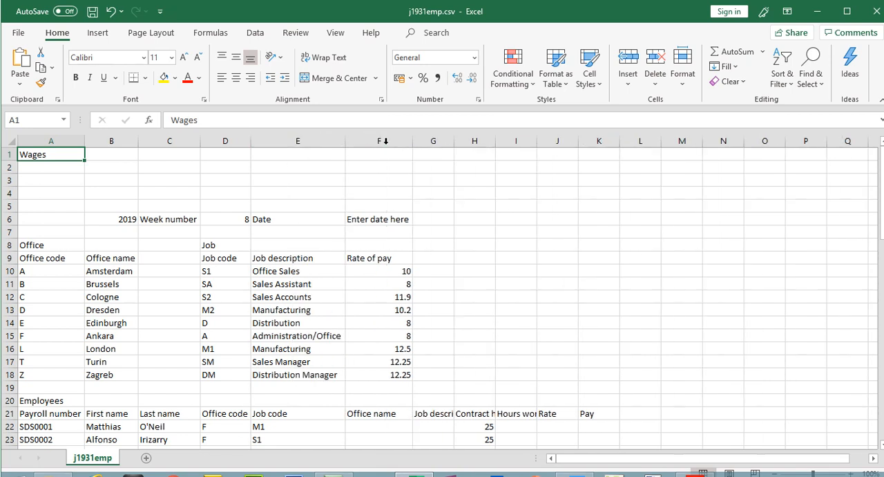
pyautogui.doubleClick(453, 141)
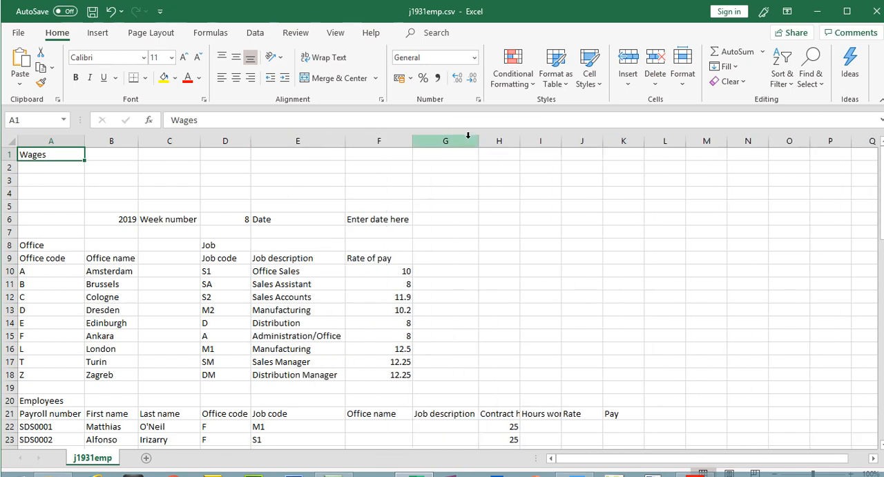
pyautogui.doubleClick(519, 141)
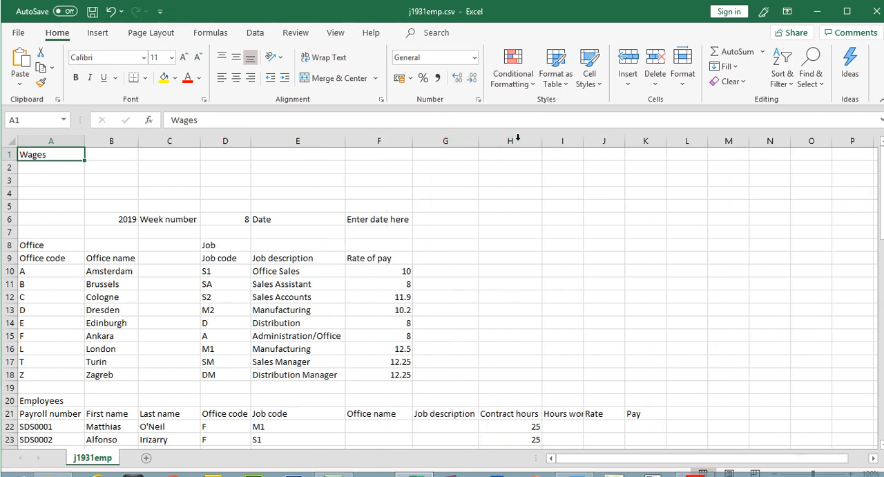
pyautogui.doubleClick(583, 141)
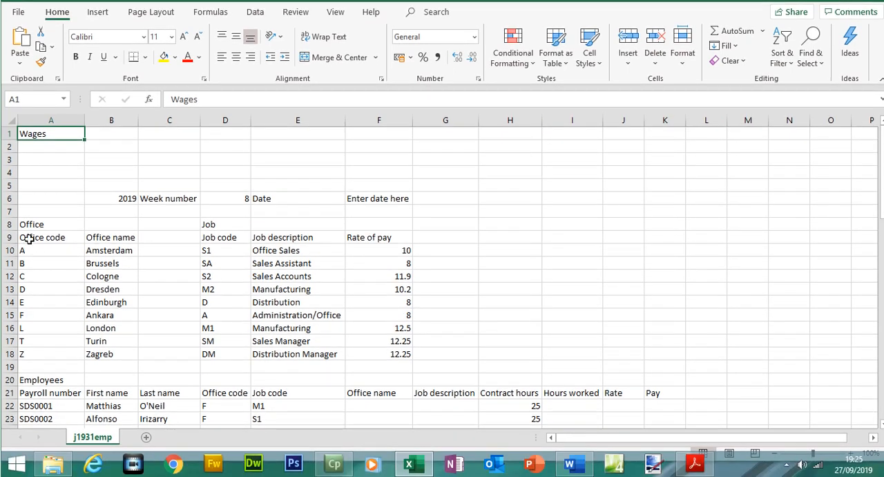
# - Examine the office, job and employee tables by selecting their cell ranges and scrolling through the sheet
pyautogui.moveTo(29, 238); pyautogui.dragTo(106, 353)
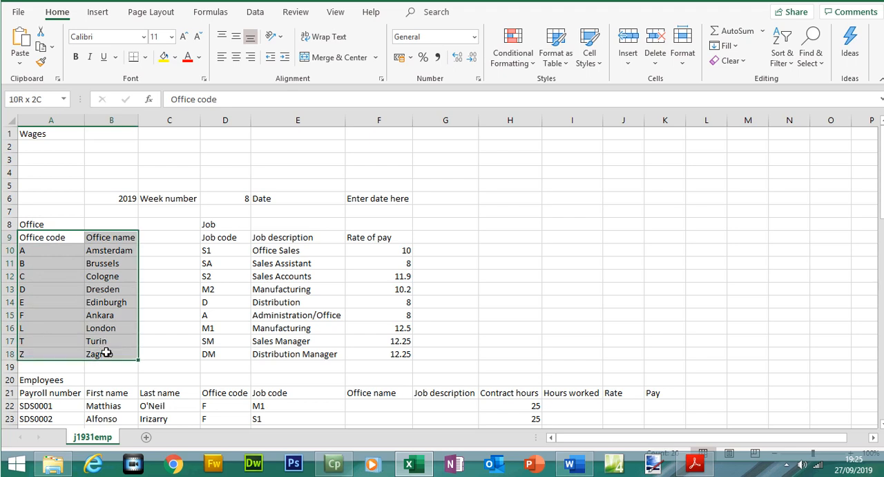
pyautogui.moveTo(225, 237); pyautogui.dragTo(291, 350)
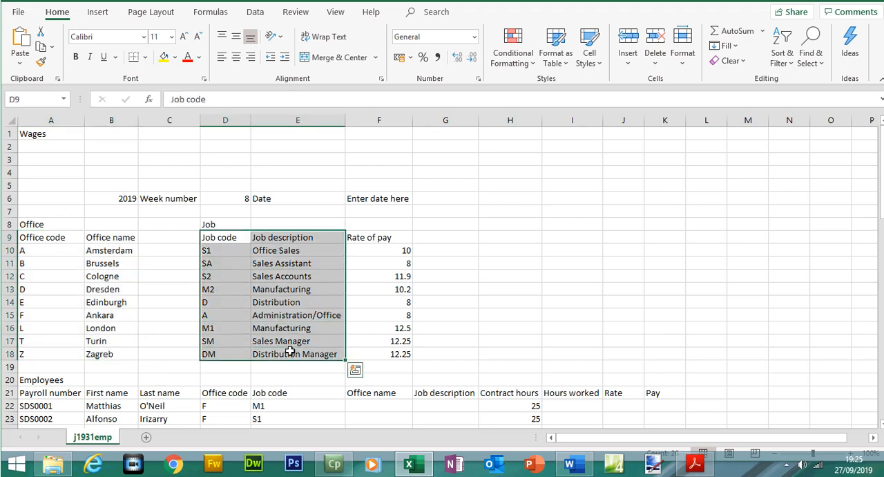
pyautogui.moveTo(24, 236); pyautogui.dragTo(89, 351)
pyautogui.moveTo(225, 239); pyautogui.dragTo(298, 255)
pyautogui.click(508, 289)
pyautogui.moveTo(367, 249); pyautogui.dragTo(209, 354)
pyautogui.moveTo(880, 179)
pyautogui.mouseDown()
pyautogui.moveTo(881, 221)
pyautogui.moveTo(881, 192)
pyautogui.mouseUp()
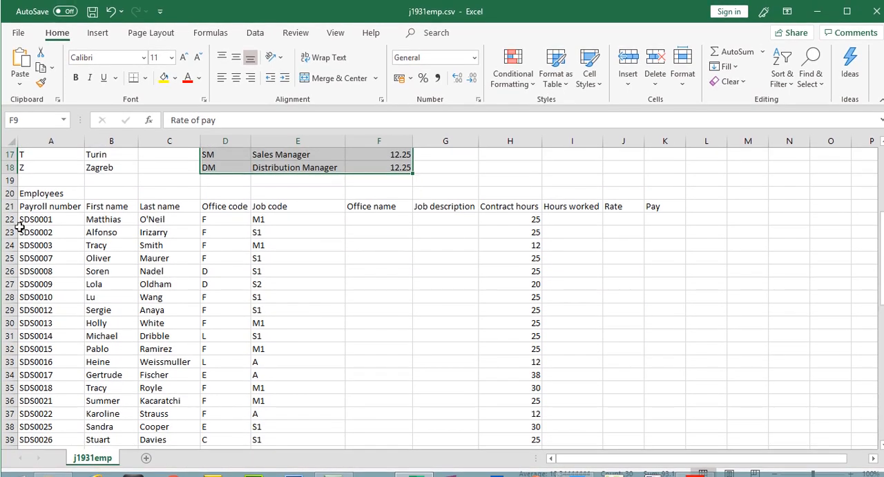
pyautogui.click(9, 219)
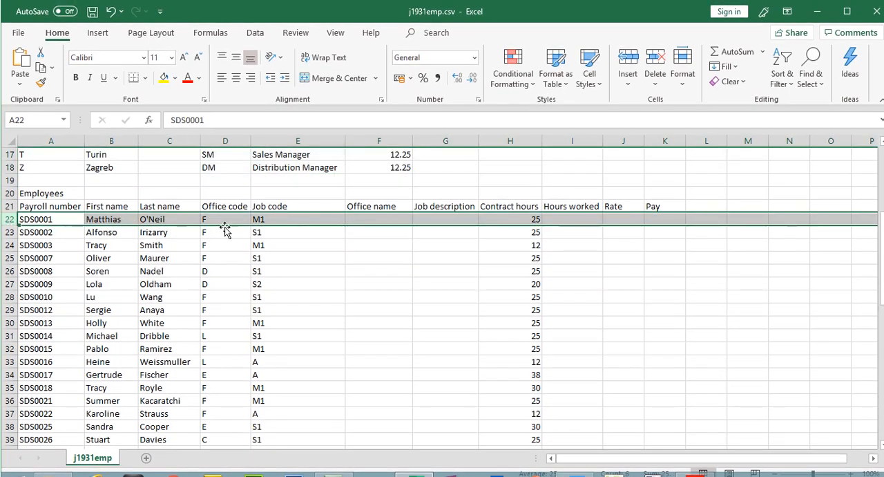
pyautogui.scroll(4, 331, 263)
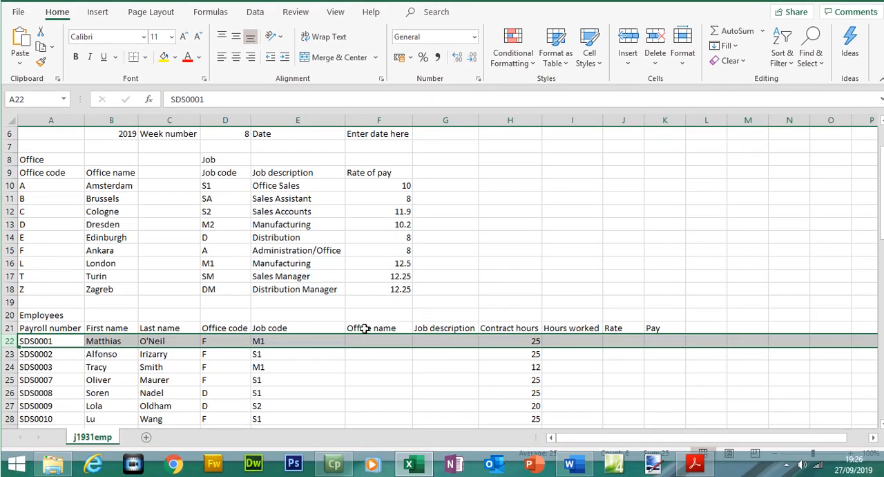
pyautogui.moveTo(364, 339); pyautogui.dragTo(421, 348)
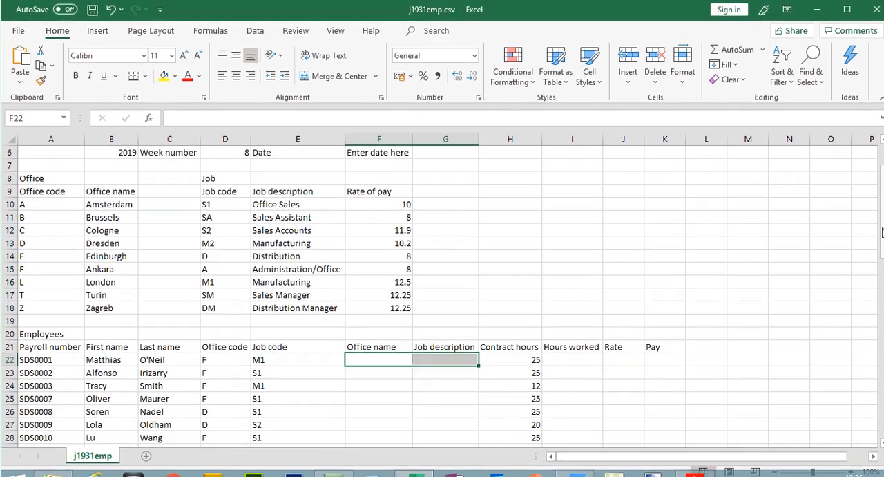
pyautogui.moveTo(881, 212); pyautogui.dragTo(881, 189)
# - Copy the example file name SDS_ZZ999_9999 from question 1 of the exam paper
pyautogui.click(694, 473)
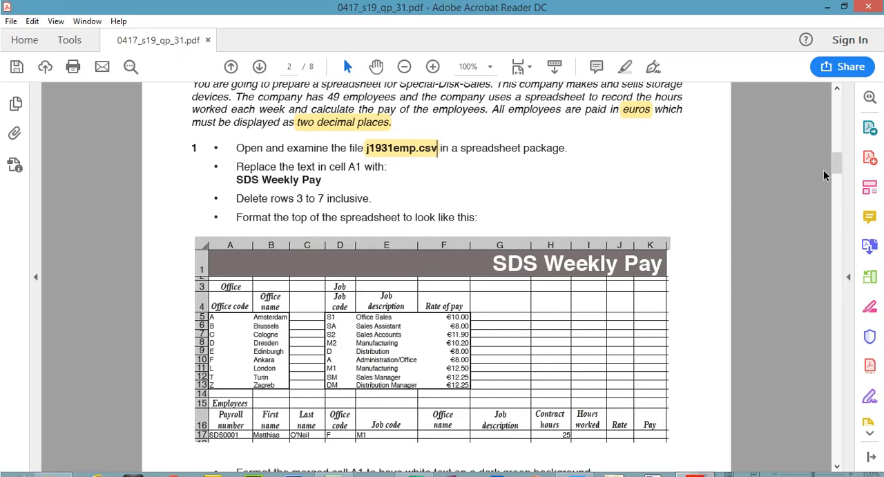
pyautogui.scroll(-4, 836, 172)
pyautogui.scroll(-1, 836, 173)
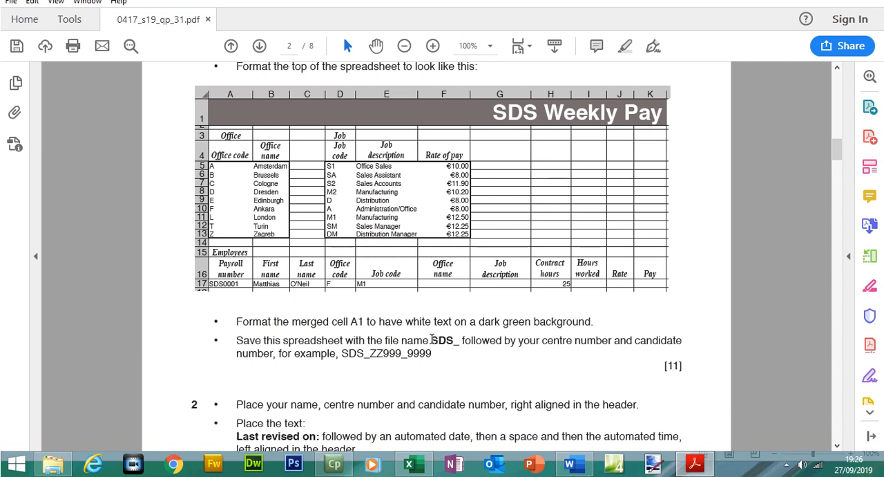
pyautogui.moveTo(431, 340); pyautogui.dragTo(618, 342)
pyautogui.click(347, 355)
pyautogui.moveTo(341, 354)
pyautogui.mouseDown()
pyautogui.moveTo(436, 354)
pyautogui.moveTo(343, 355)
pyautogui.mouseUp()
pyautogui.rightClick(346, 354)
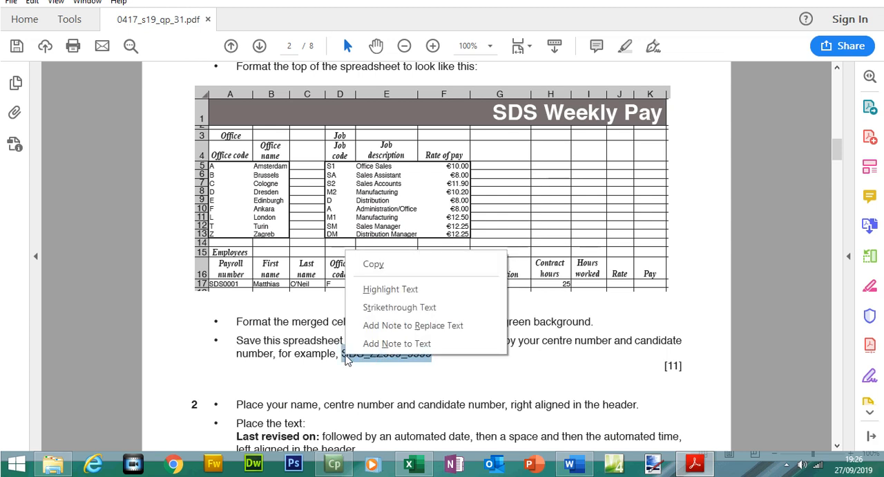
pyautogui.click(373, 264)
# - Save the workbook as an Excel Workbook (*.xlsx) named SDS_ followed by the centre number and candidate number
pyautogui.click(409, 464)
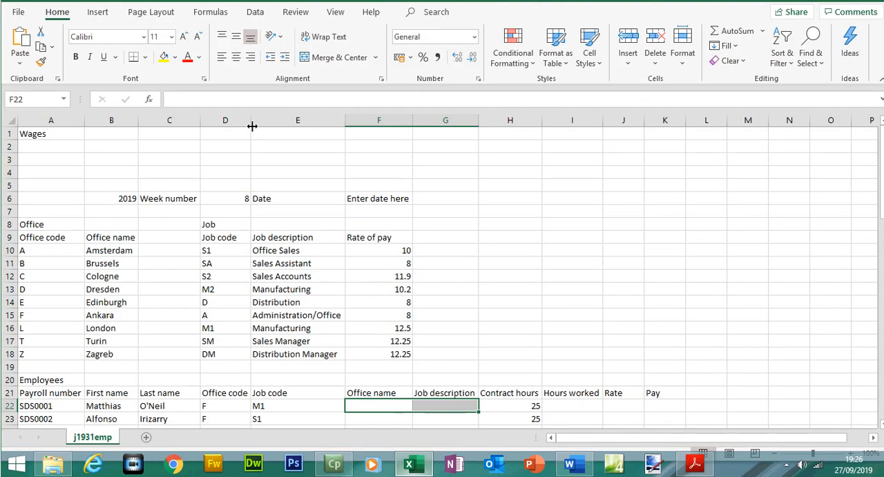
pyautogui.click(21, 35)
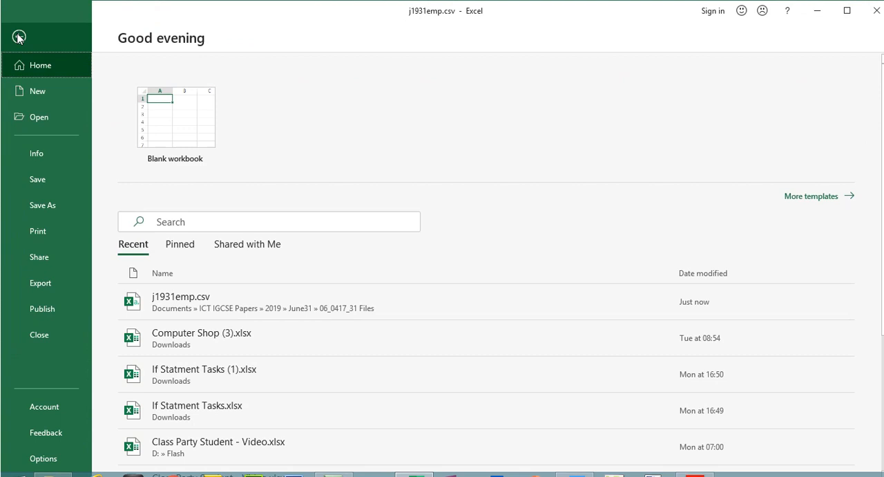
pyautogui.click(49, 207)
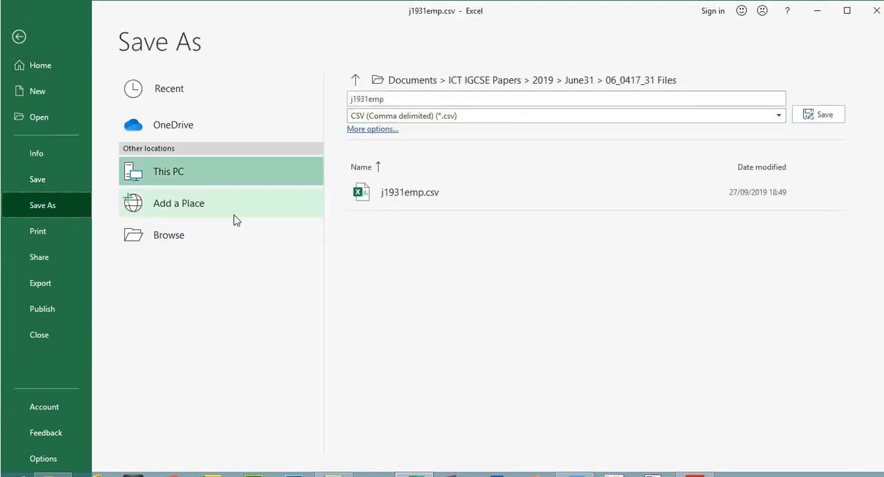
pyautogui.click(646, 85)
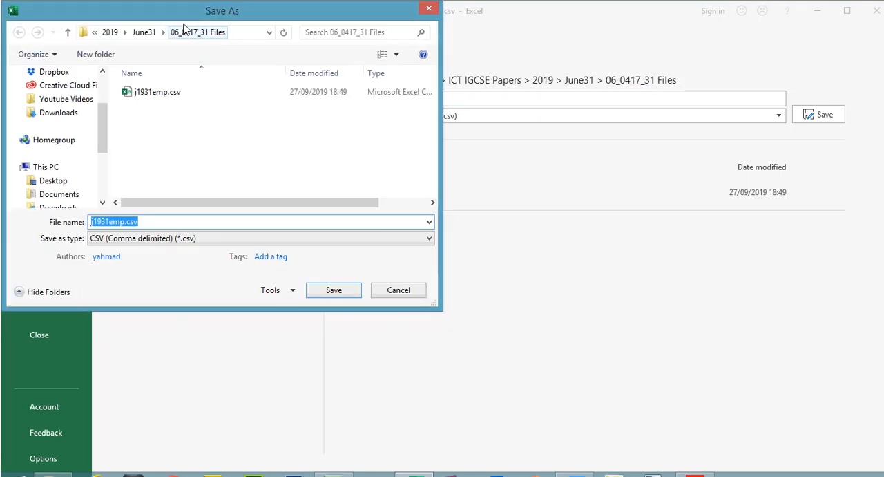
pyautogui.hotkey('ctrl', 'v')
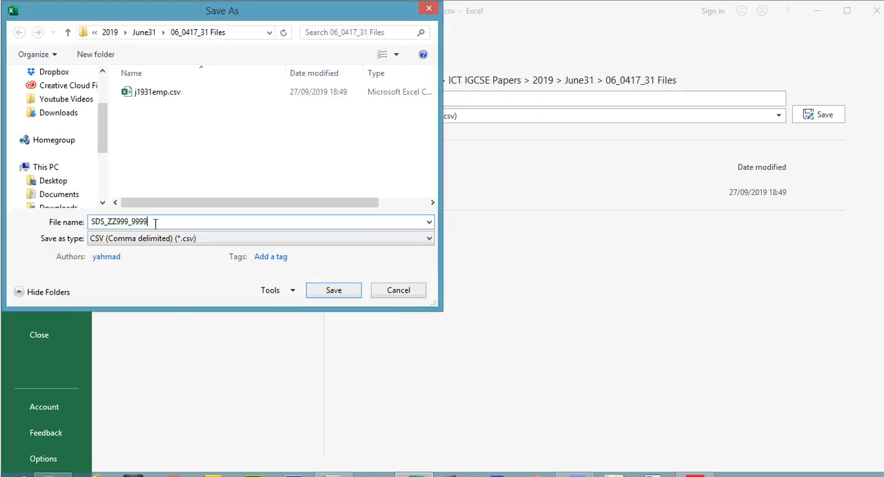
pyautogui.moveTo(129, 222); pyautogui.dragTo(116, 223)
pyautogui.write('5678_1234')
pyautogui.click(135, 238)
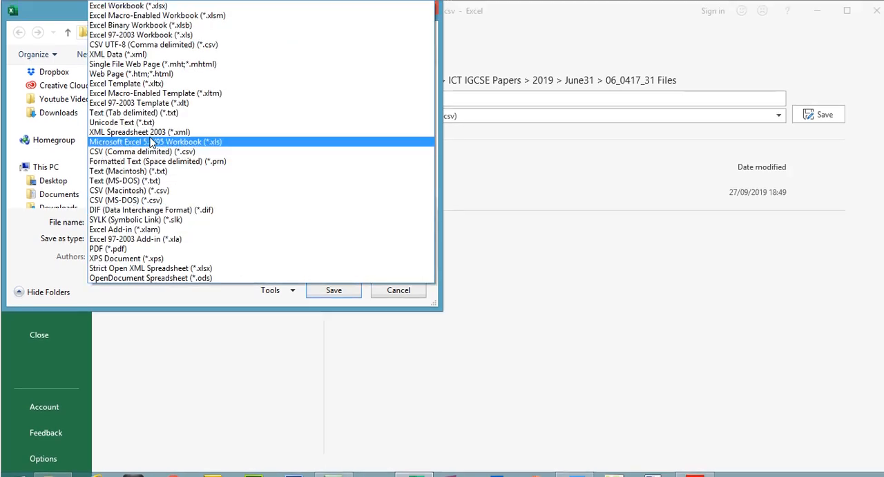
pyautogui.click(147, 7)
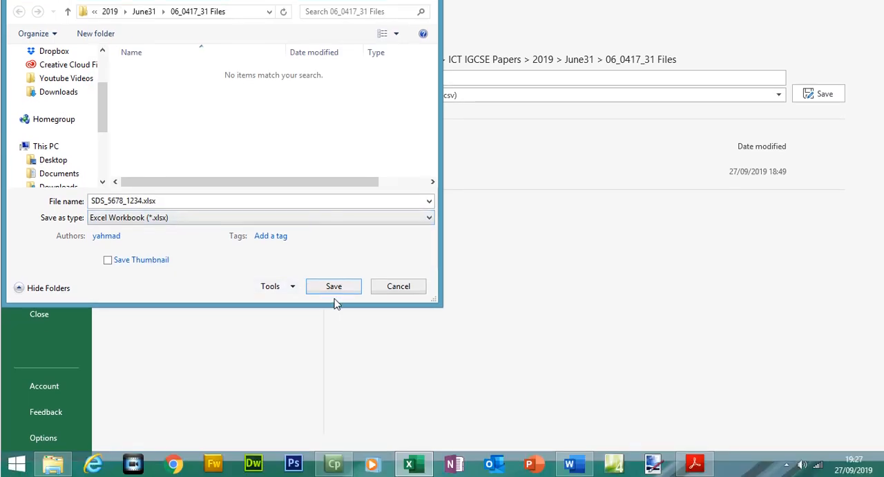
pyautogui.click(335, 308)
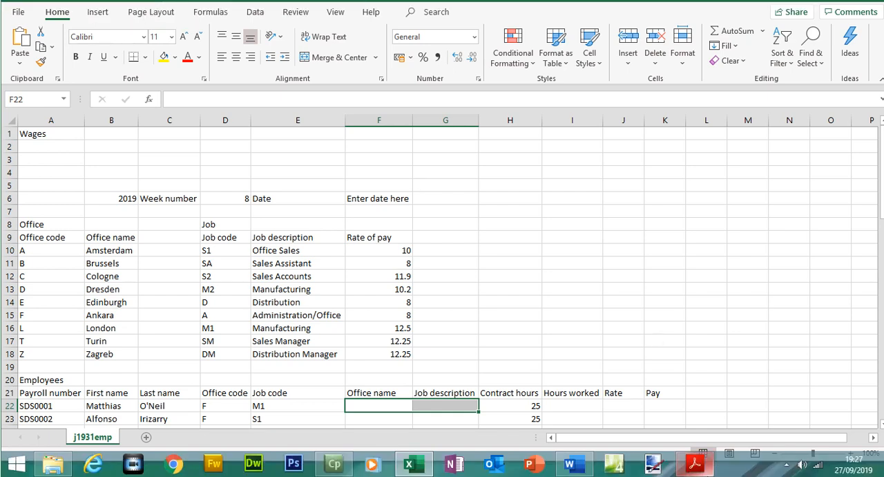
# - Zoom the paper to 125% and copy the text SDS Weekly Pay from question 1
pyautogui.moveTo(706, 471)
pyautogui.click(711, 422)
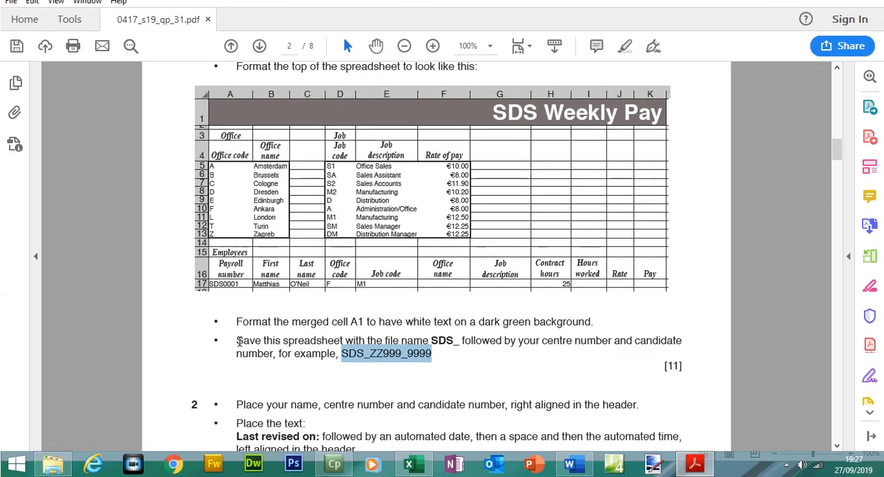
pyautogui.moveTo(237, 360); pyautogui.dragTo(440, 379)
pyautogui.click(626, 48)
pyautogui.moveTo(839, 173); pyautogui.dragTo(840, 163)
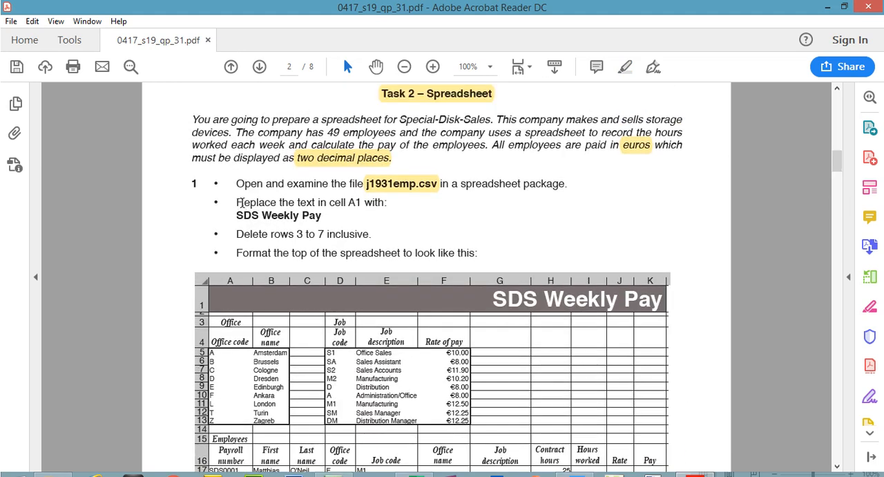
pyautogui.click(433, 66)
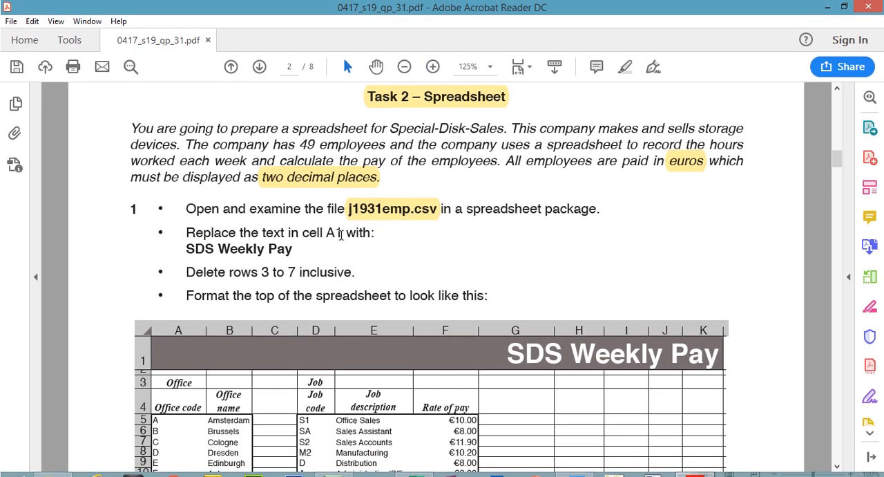
pyautogui.moveTo(186, 248); pyautogui.dragTo(292, 239)
pyautogui.rightClick(292, 237)
pyautogui.click(305, 250)
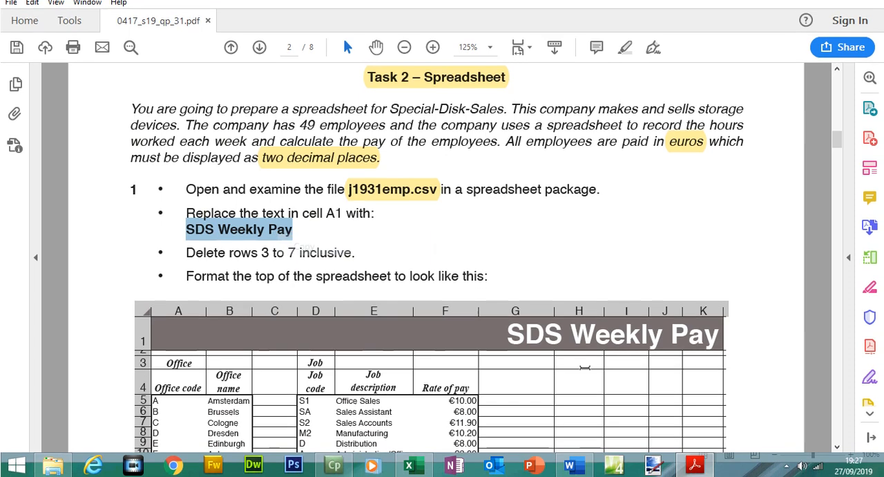
# - Replace the text in cell A1 with SDS Weekly Pay
pyautogui.click(695, 465)
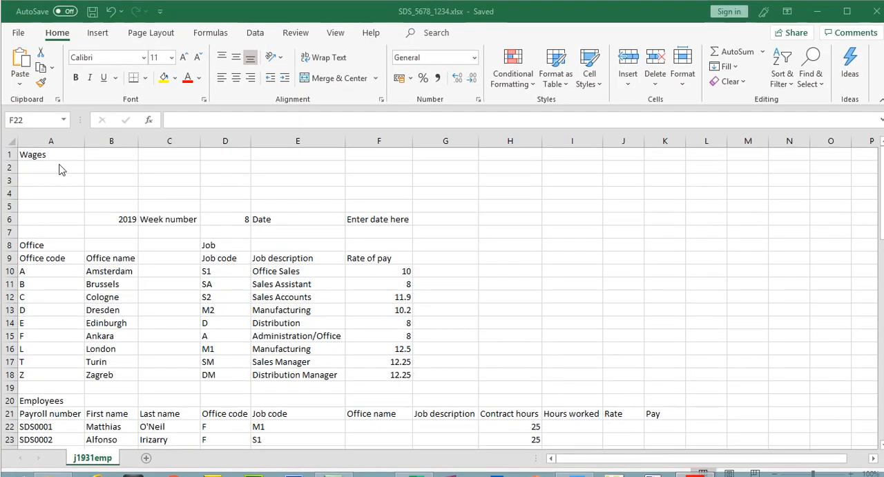
pyautogui.click(42, 154)
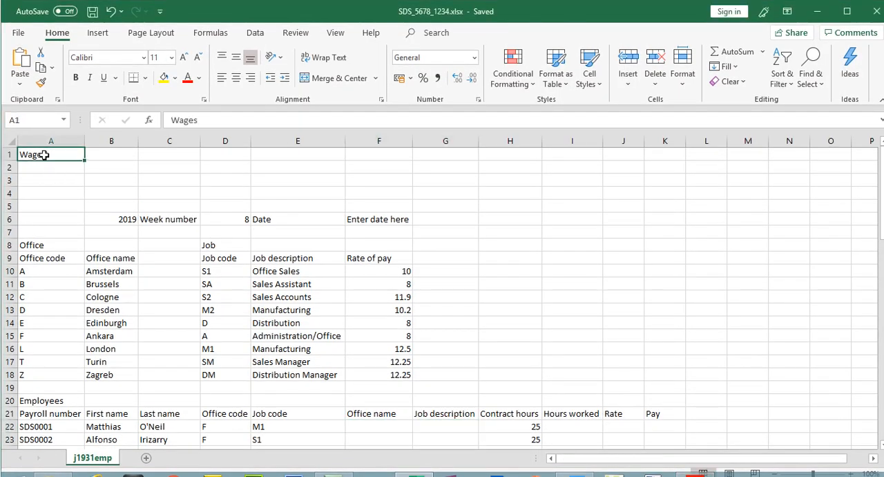
pyautogui.press('BackSpace')
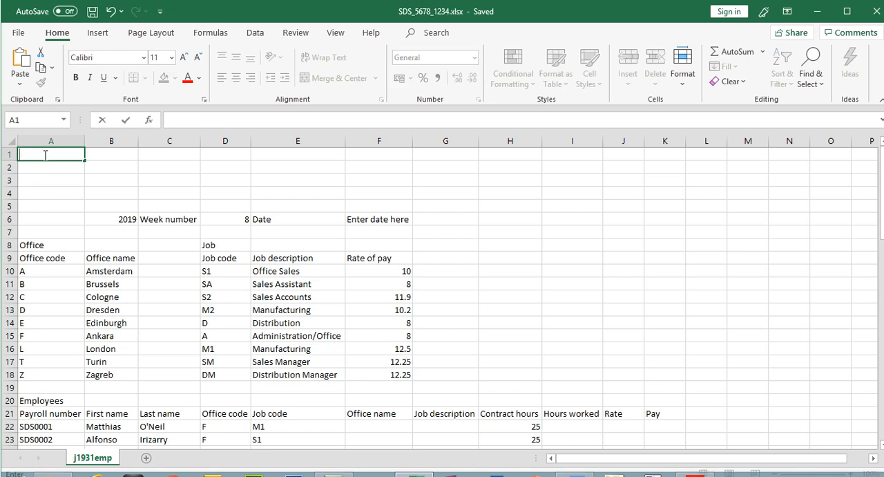
pyautogui.hotkey('ctrl', 'v')
pyautogui.click(45, 180)
# - Delete rows 3 to 7 of the spreadsheet as instructed in the paper
pyautogui.click(694, 463)
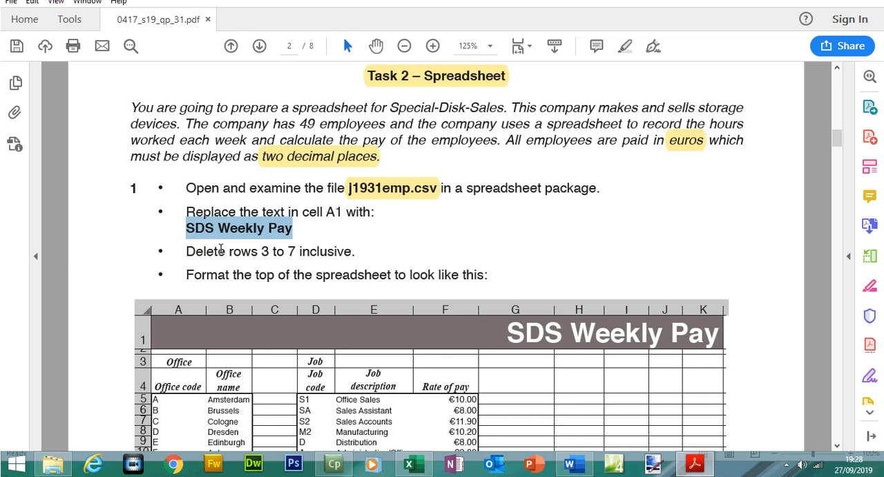
pyautogui.moveTo(188, 251); pyautogui.dragTo(404, 266)
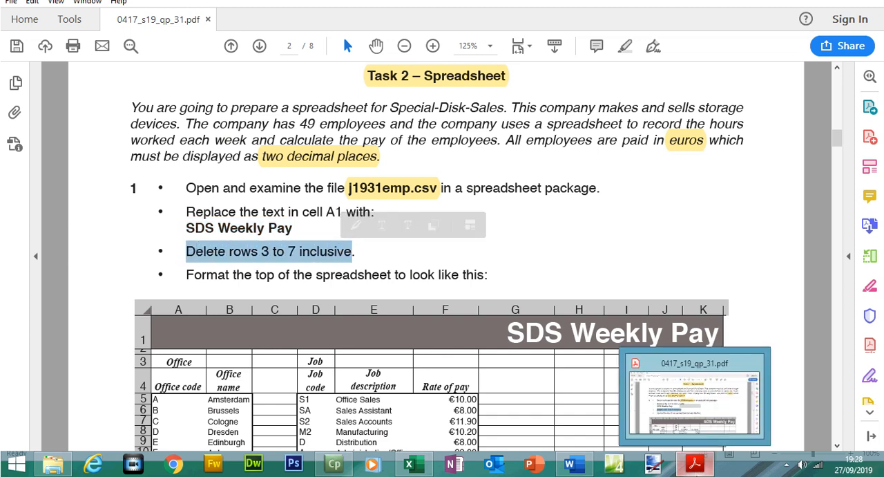
pyautogui.click(701, 464)
pyautogui.moveTo(9, 160); pyautogui.dragTo(8, 232)
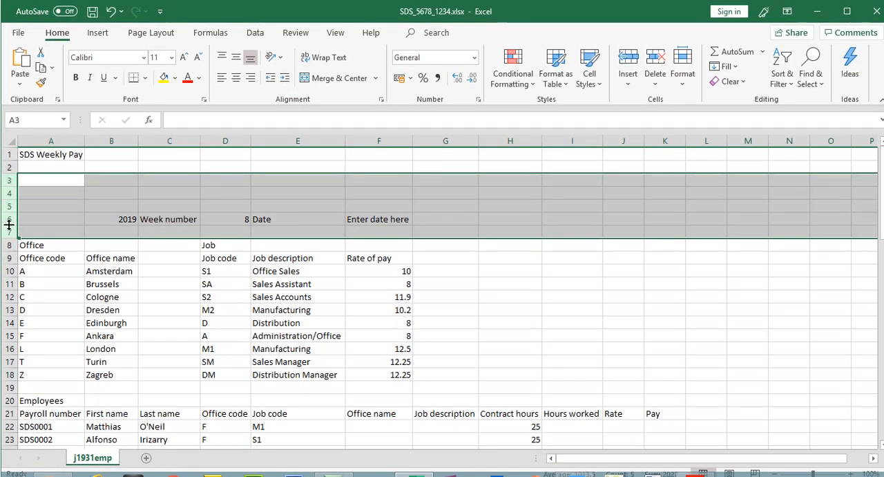
pyautogui.rightClick(7, 232)
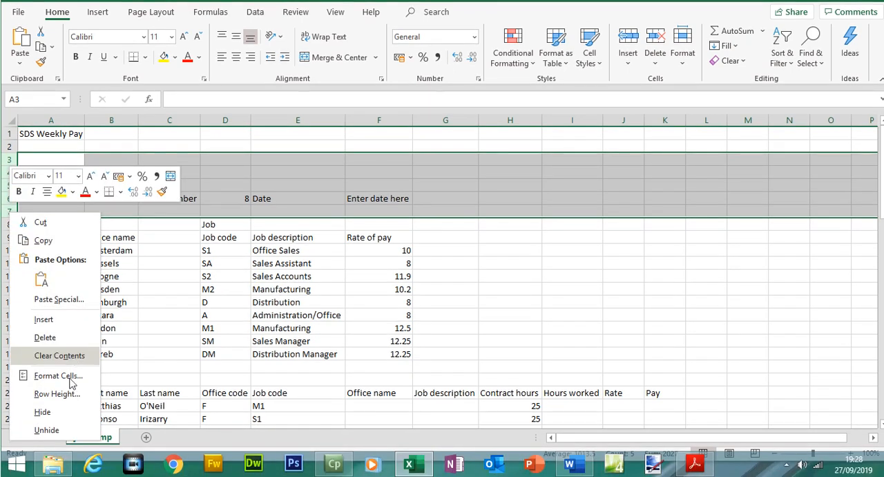
pyautogui.click(46, 337)
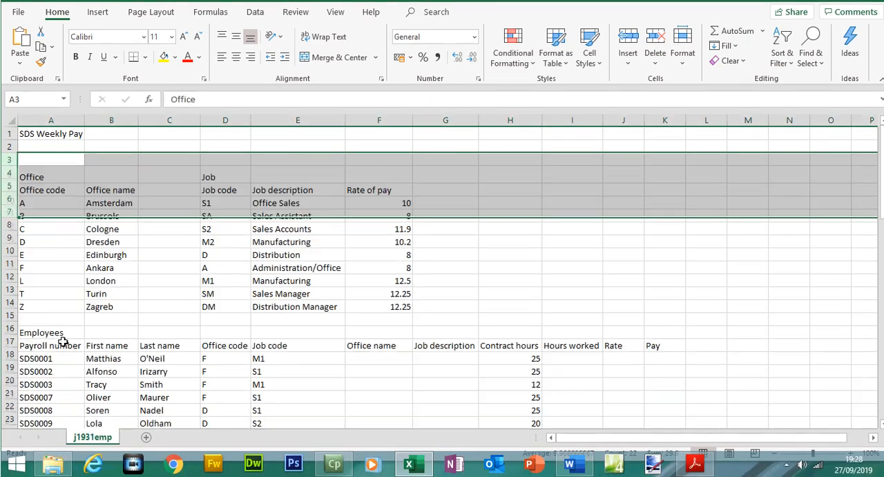
# - Increase the height of row 1 to match the formatted top of the spreadsheet
pyautogui.click(696, 464)
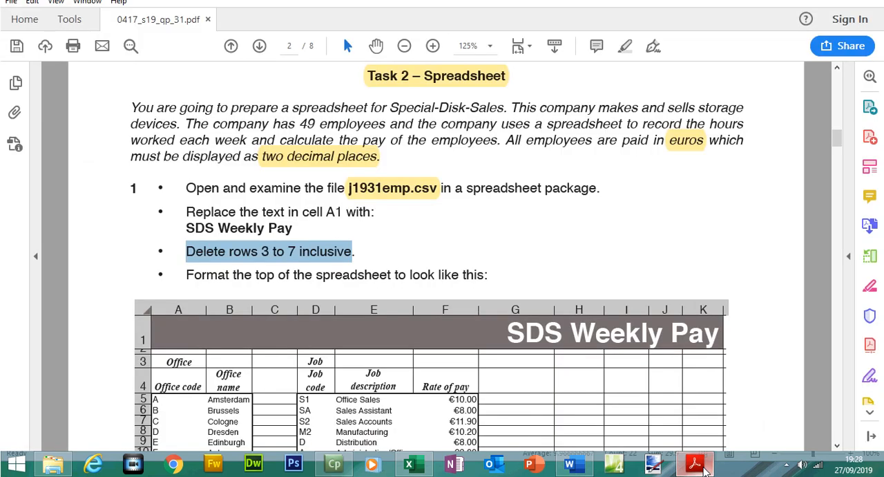
pyautogui.moveTo(204, 277); pyautogui.dragTo(470, 274)
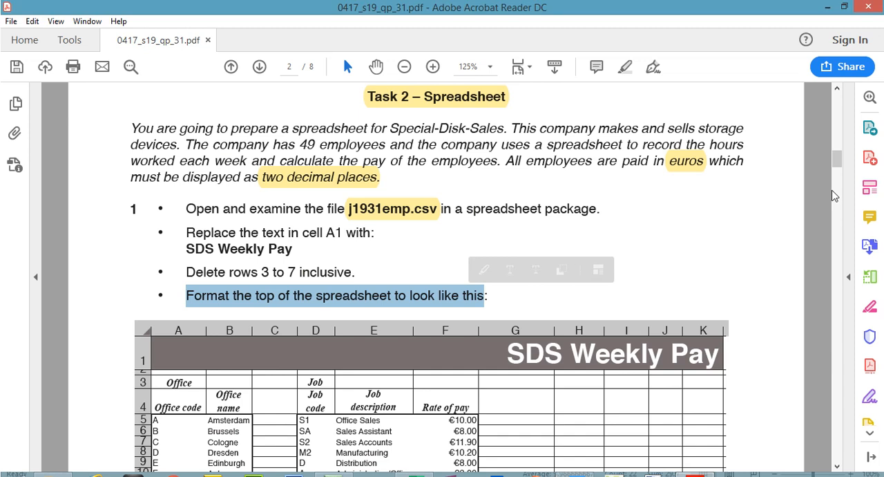
pyautogui.moveTo(838, 163); pyautogui.dragTo(840, 172)
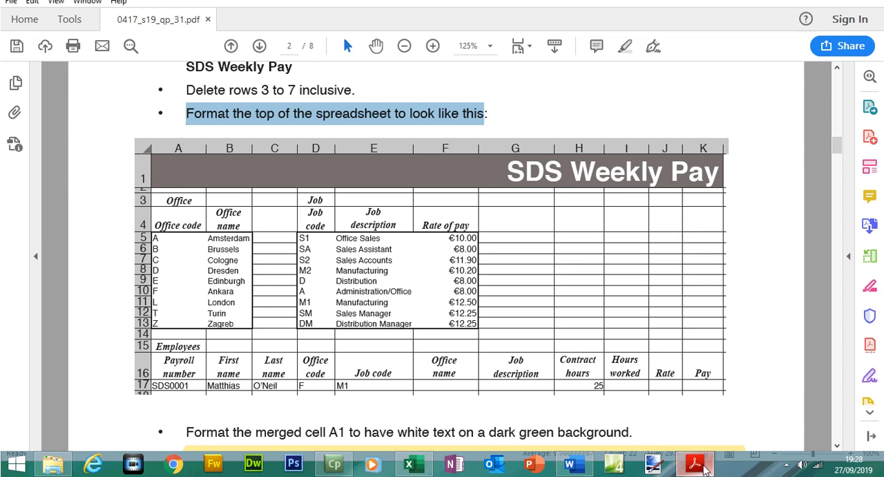
pyautogui.click(696, 465)
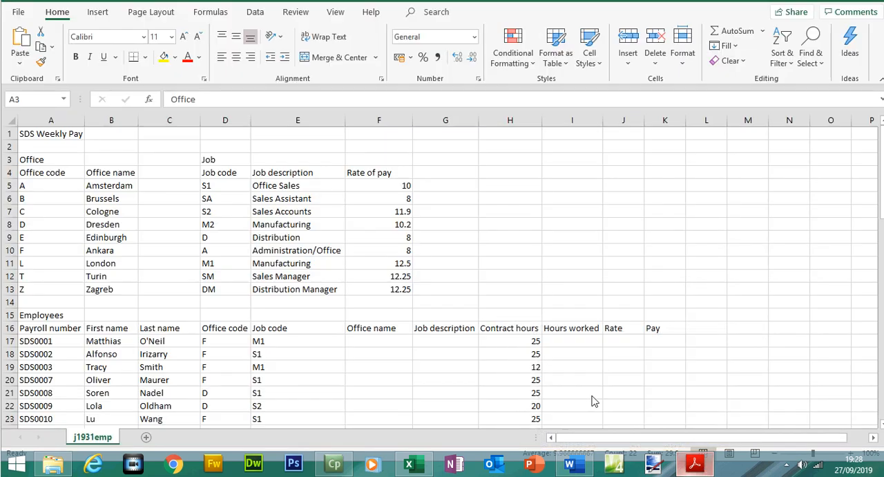
pyautogui.click(10, 159)
pyautogui.click(10, 160)
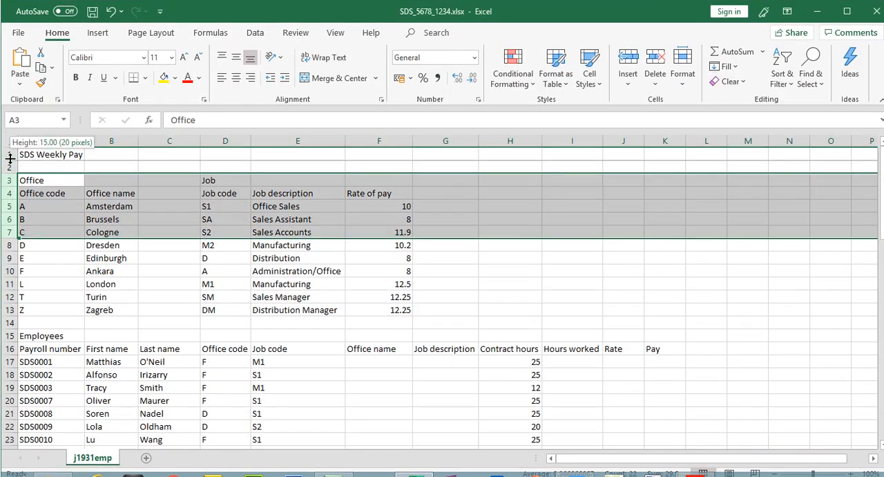
pyautogui.click(32, 164)
pyautogui.moveTo(14, 163); pyautogui.dragTo(6, 190)
pyautogui.click(5, 185)
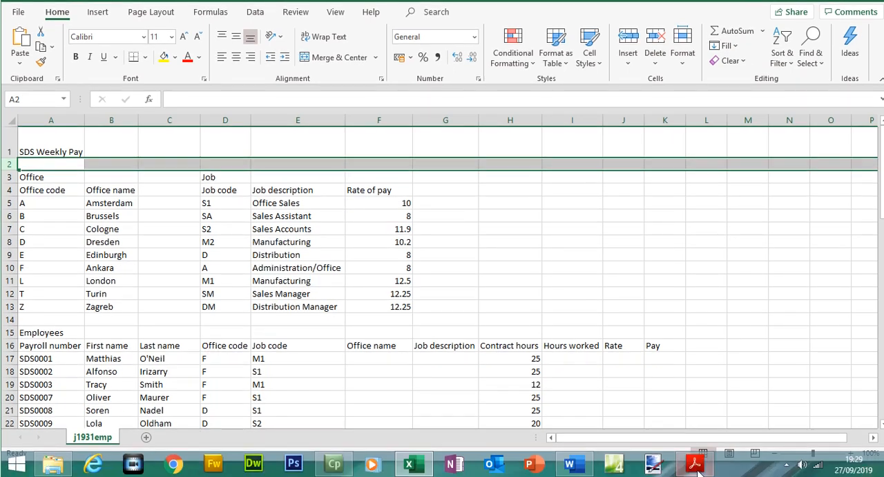
# - Reduce row 2 to a very thin height, matching the layout shown in the paper
pyautogui.click(695, 474)
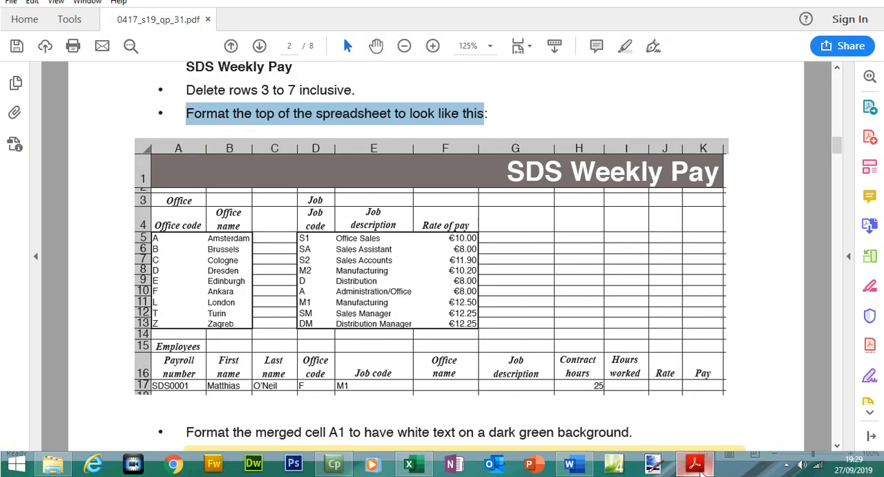
pyautogui.click(695, 465)
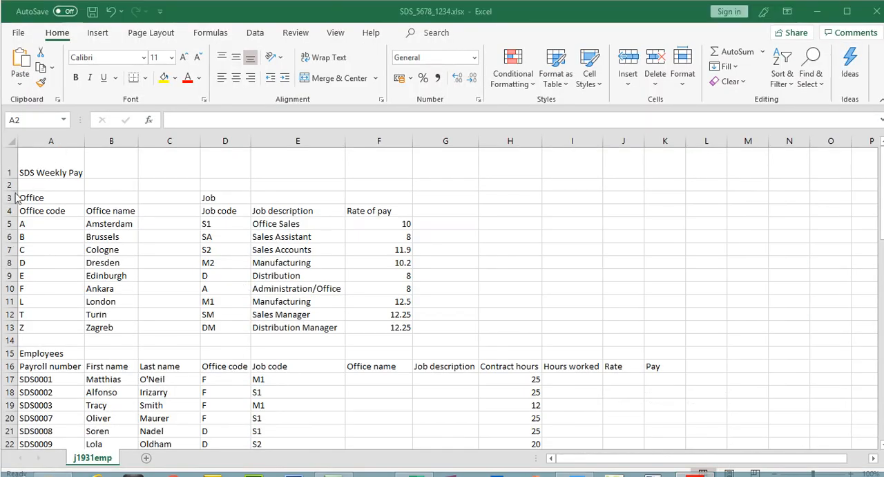
pyautogui.click(9, 185)
pyautogui.moveTo(10, 190); pyautogui.dragTo(13, 181)
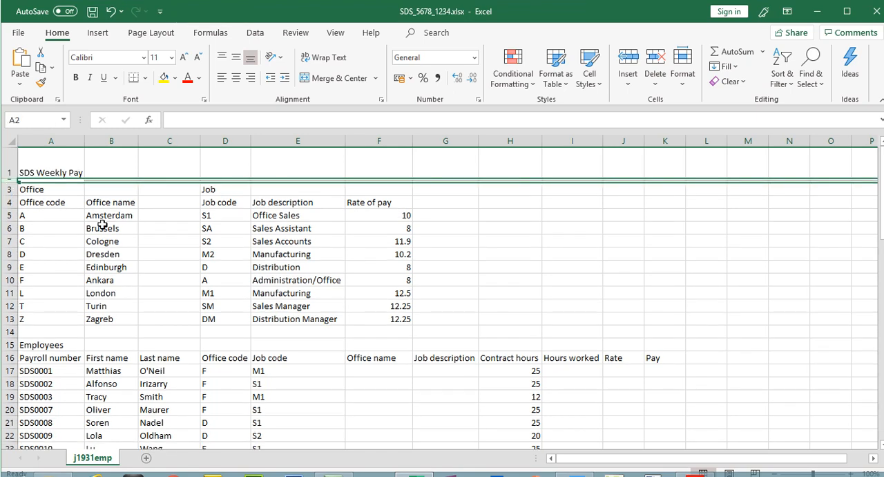
# - Merge and center cells A1 to K1 across the title row
pyautogui.click(181, 263)
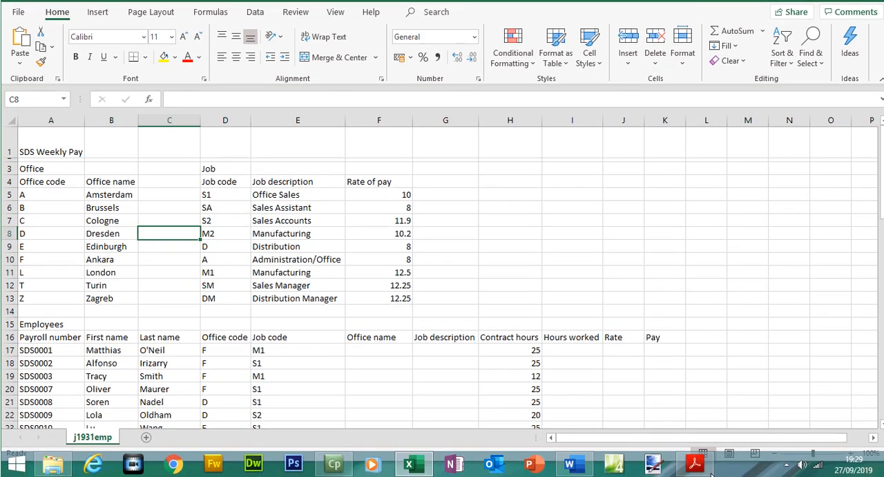
pyautogui.click(704, 469)
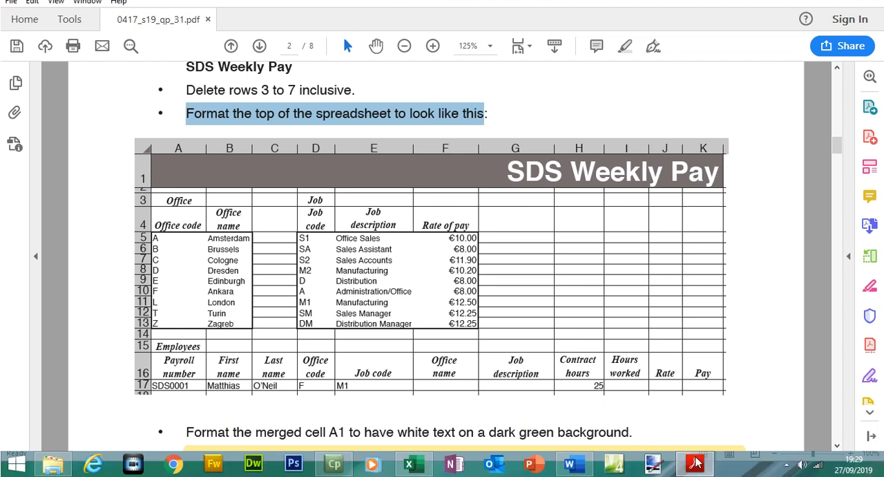
pyautogui.click(696, 465)
pyautogui.moveTo(40, 164); pyautogui.dragTo(654, 174)
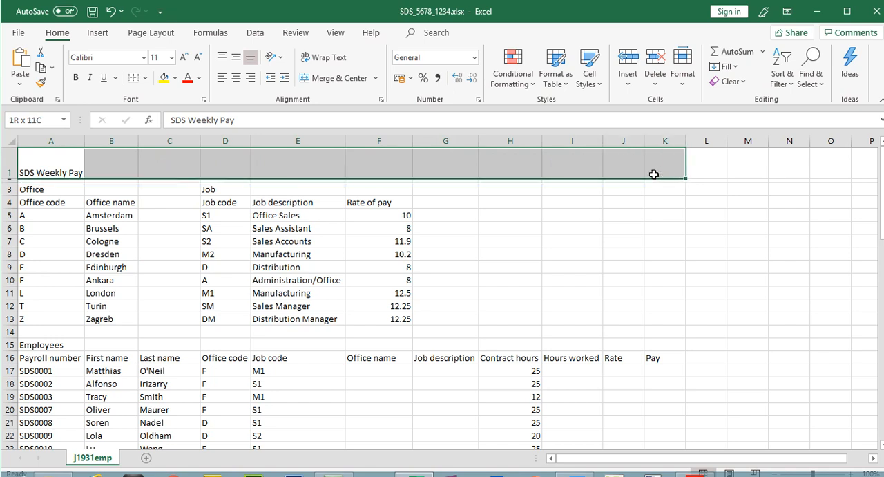
pyautogui.click(339, 78)
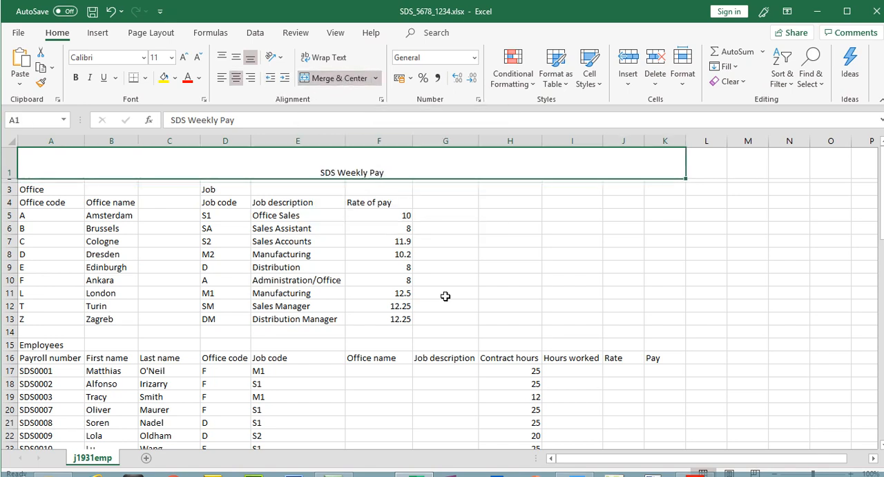
# - Increase the title's font size to 36 and right-align it in the merged cell
pyautogui.click(695, 463)
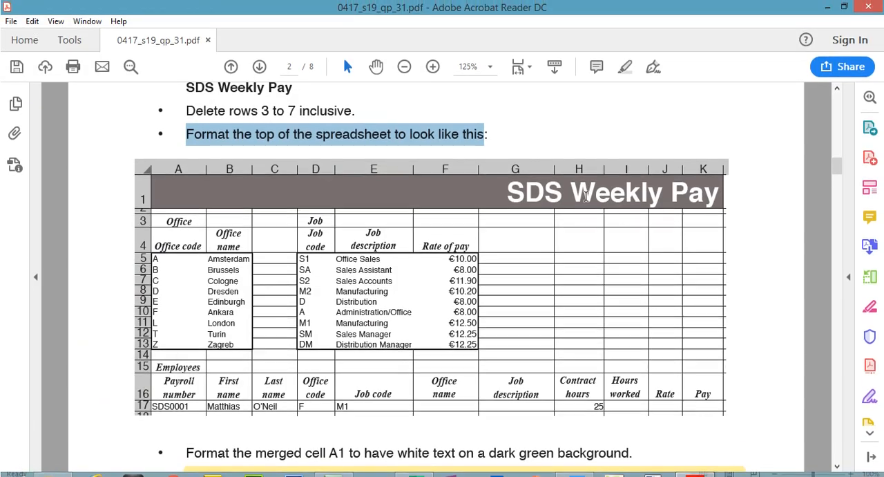
pyautogui.moveTo(504, 198); pyautogui.dragTo(694, 214)
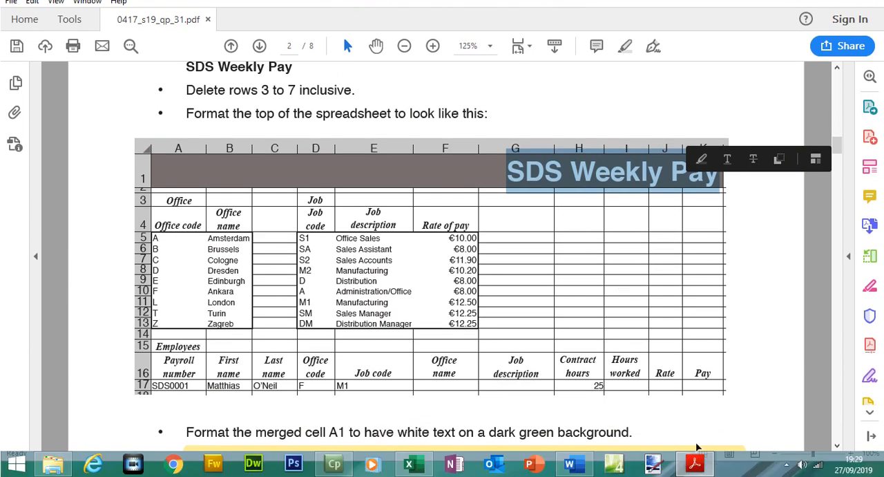
pyautogui.click(695, 462)
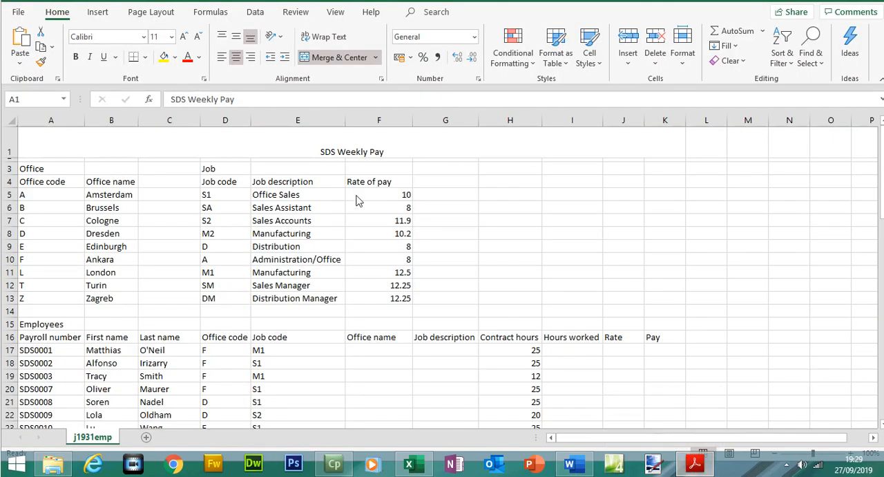
pyautogui.click(183, 57)
pyautogui.click(183, 57)
pyautogui.click(183, 56)
pyautogui.click(185, 59)
pyautogui.click(185, 58)
pyautogui.click(185, 59)
pyautogui.click(185, 59)
pyautogui.click(185, 59)
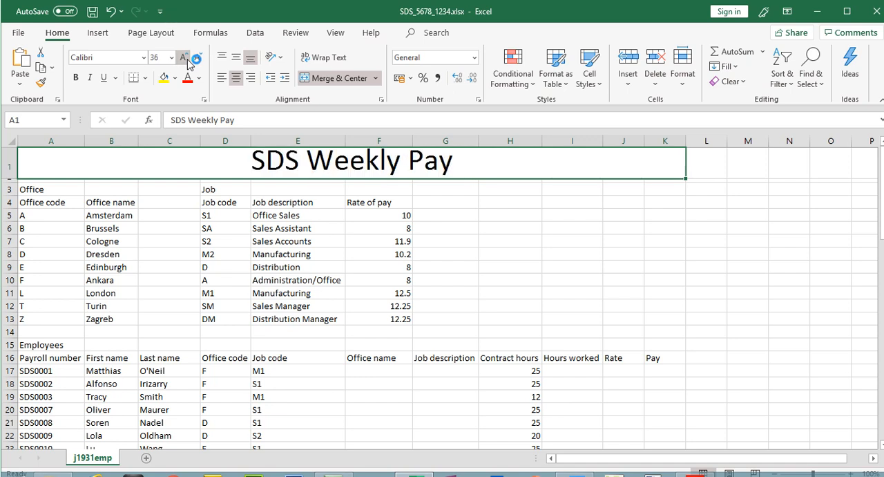
pyautogui.click(252, 78)
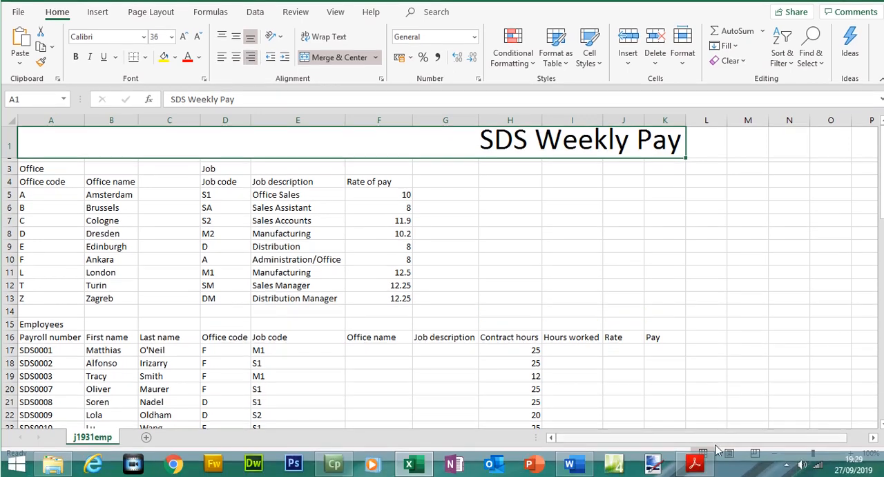
# - Make the title text SDS Weekly Pay bold
pyautogui.click(704, 466)
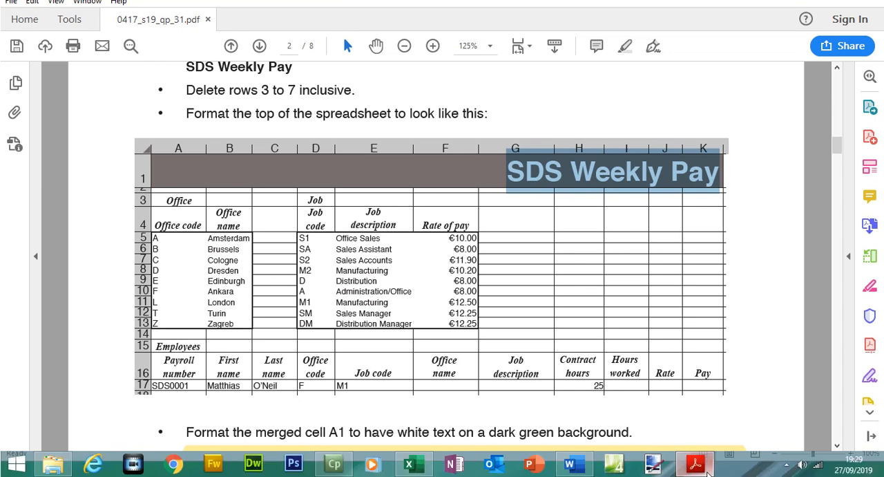
pyautogui.click(698, 464)
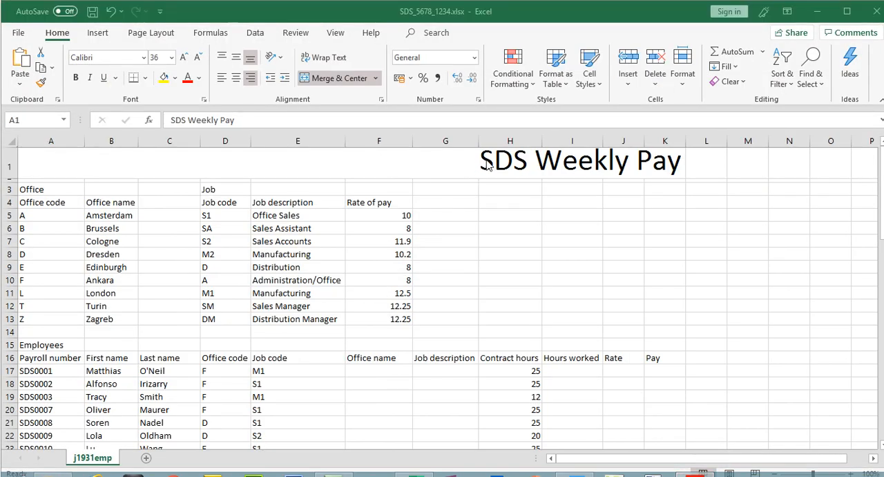
pyautogui.doubleClick(487, 165)
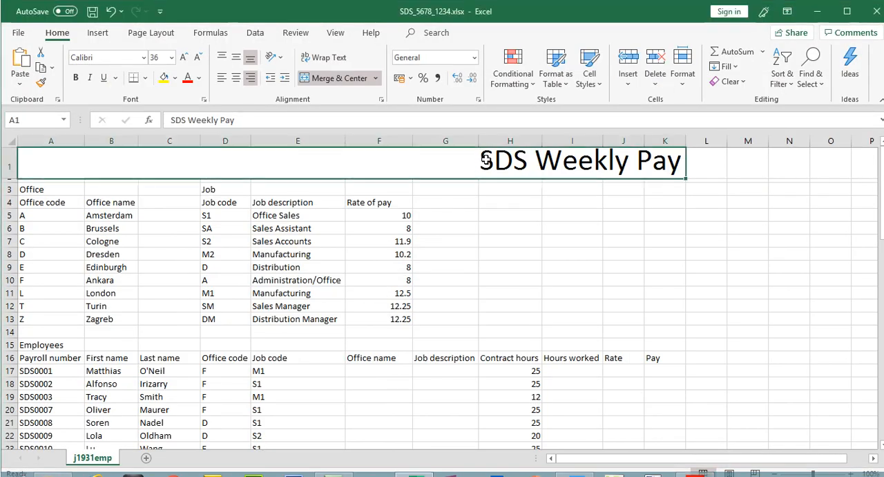
pyautogui.moveTo(487, 164); pyautogui.dragTo(690, 165)
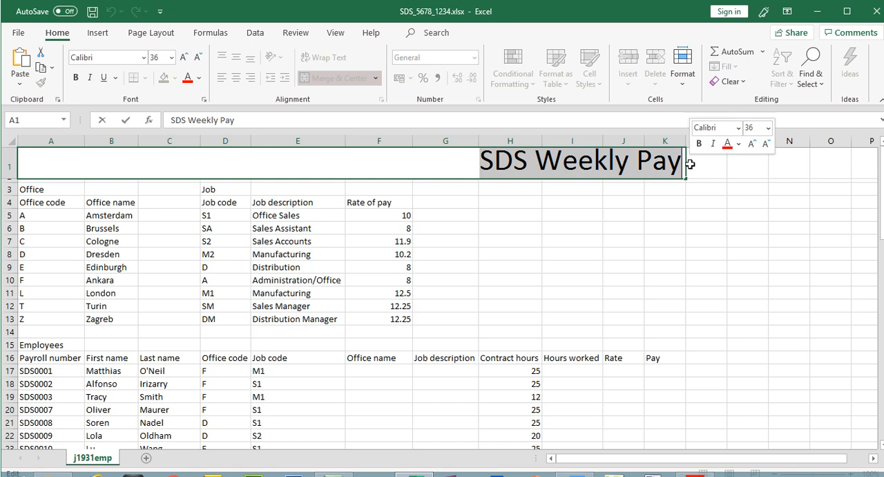
pyautogui.click(77, 79)
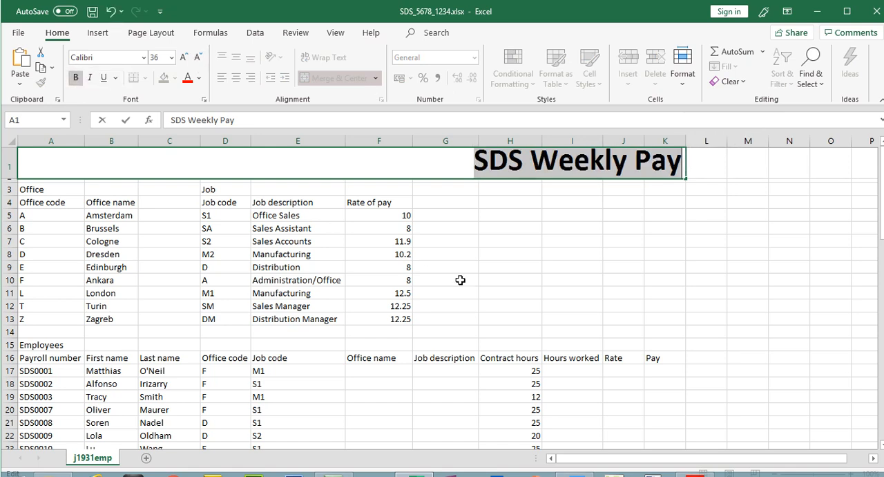
# - Change the title's font to Arial
pyautogui.click(698, 464)
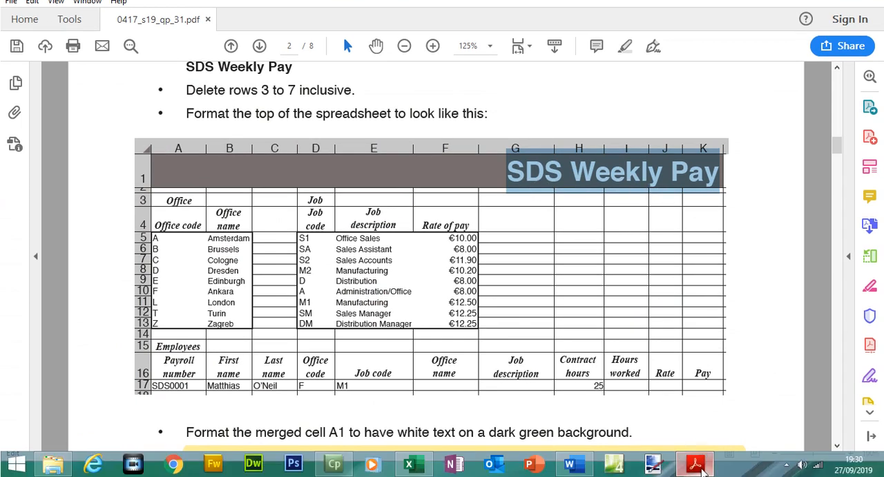
pyautogui.click(696, 464)
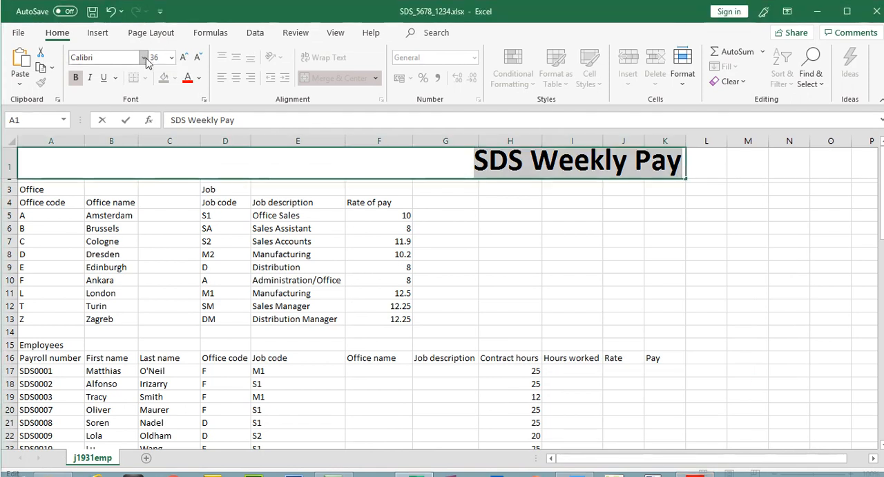
pyautogui.click(144, 60)
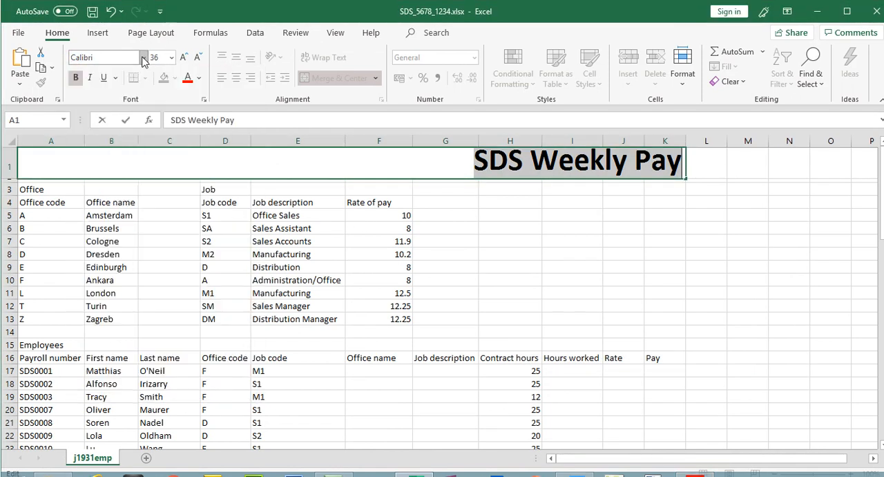
pyautogui.click(144, 61)
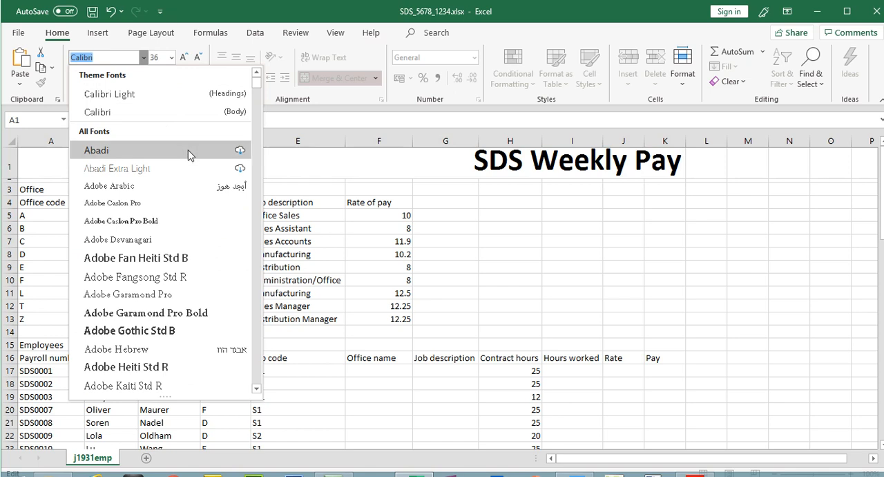
pyautogui.moveTo(256, 81)
pyautogui.mouseDown()
pyautogui.moveTo(256, 183)
pyautogui.moveTo(257, 84)
pyautogui.moveTo(256, 96)
pyautogui.mouseUp()
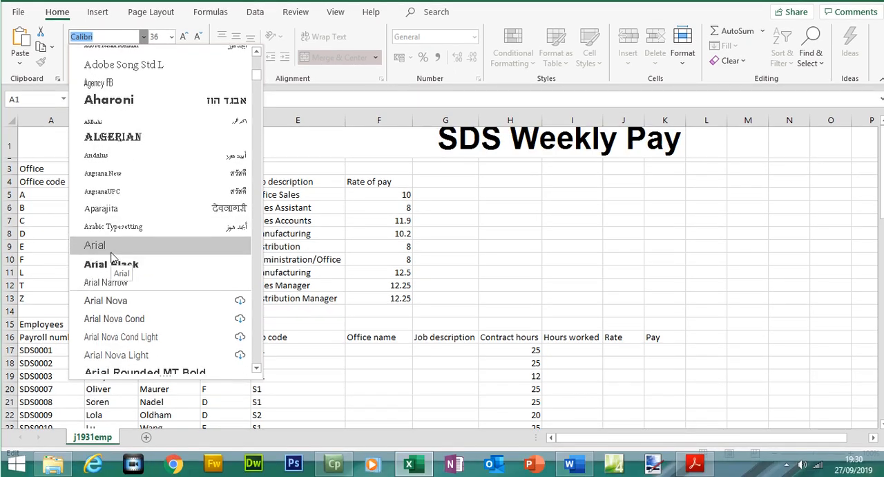
pyautogui.click(111, 252)
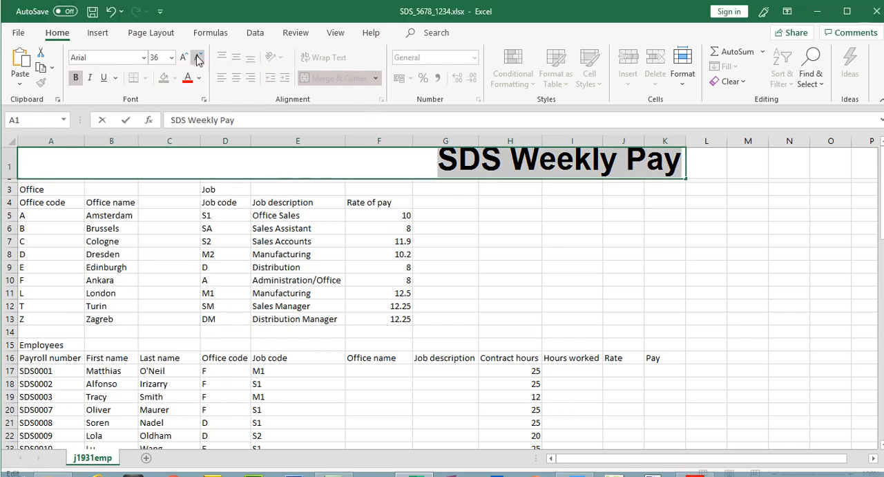
# - Increase the height of row 1 slightly so the enlarged title fits
pyautogui.click(199, 59)
pyautogui.click(183, 57)
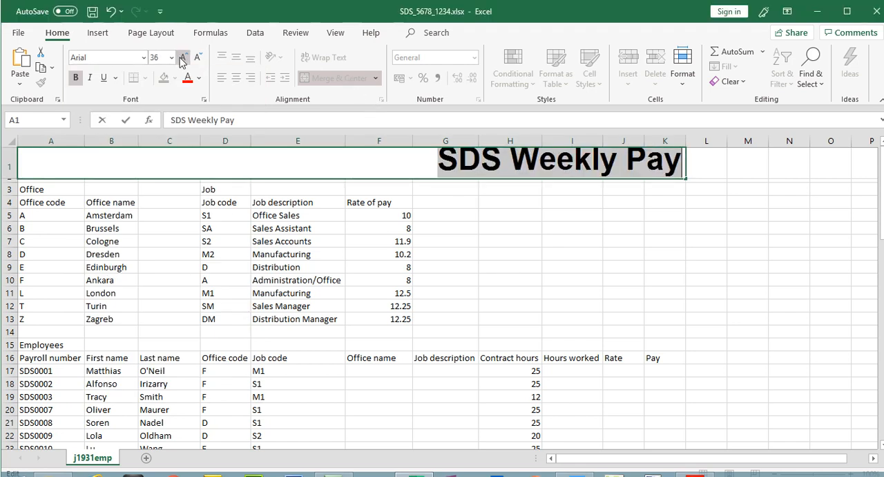
pyautogui.click(12, 176)
pyautogui.moveTo(11, 177); pyautogui.dragTo(12, 183)
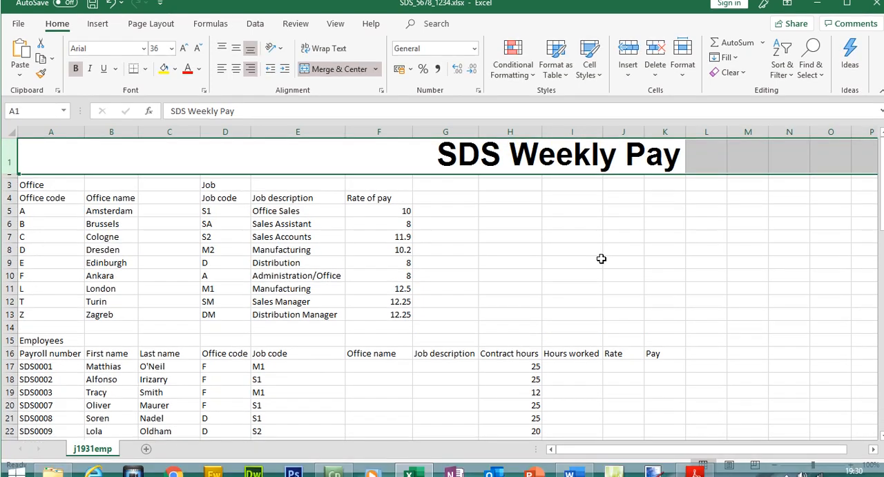
pyautogui.click(600, 270)
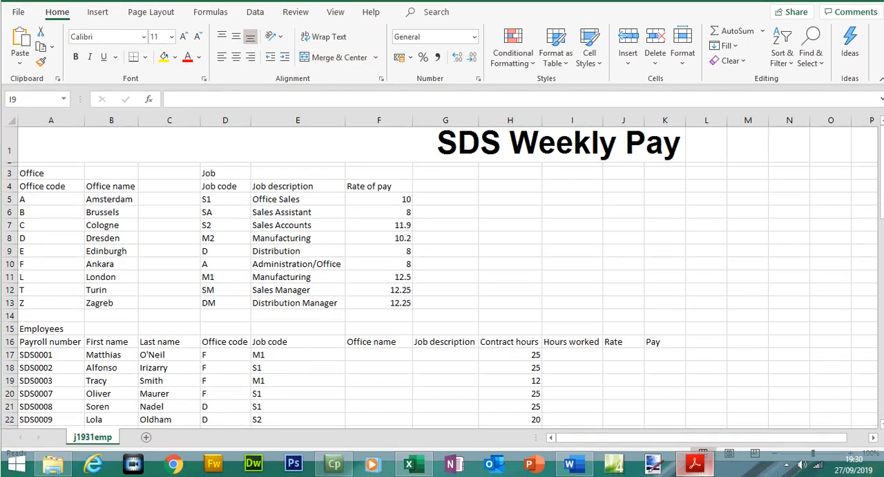
# - Highlight the words dark green background in the paper's next instruction
pyautogui.click(701, 473)
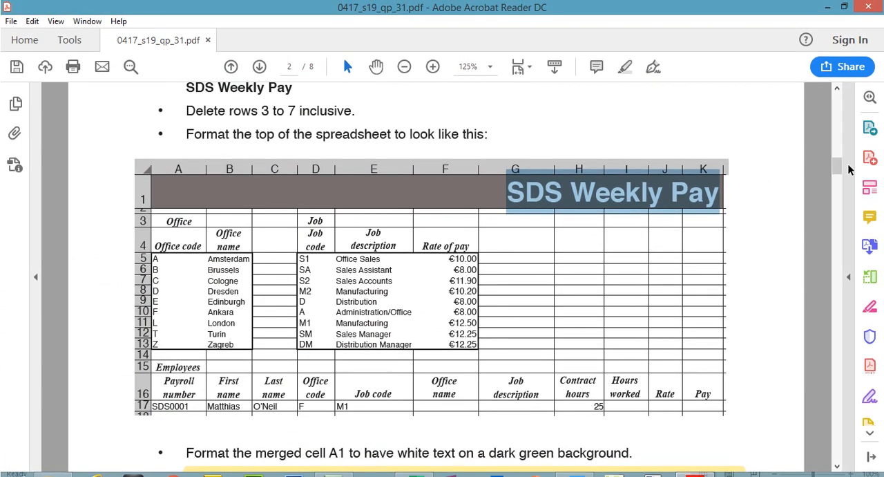
pyautogui.moveTo(838, 166); pyautogui.dragTo(838, 170)
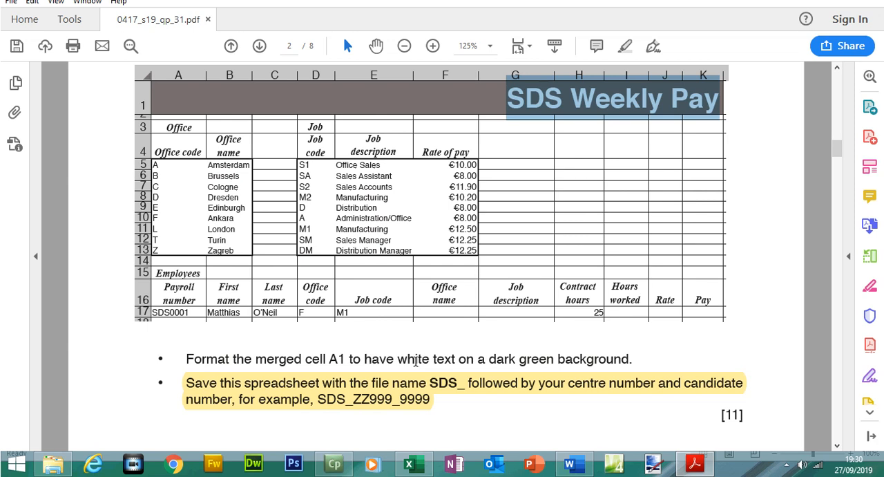
pyautogui.moveTo(489, 358); pyautogui.dragTo(630, 358)
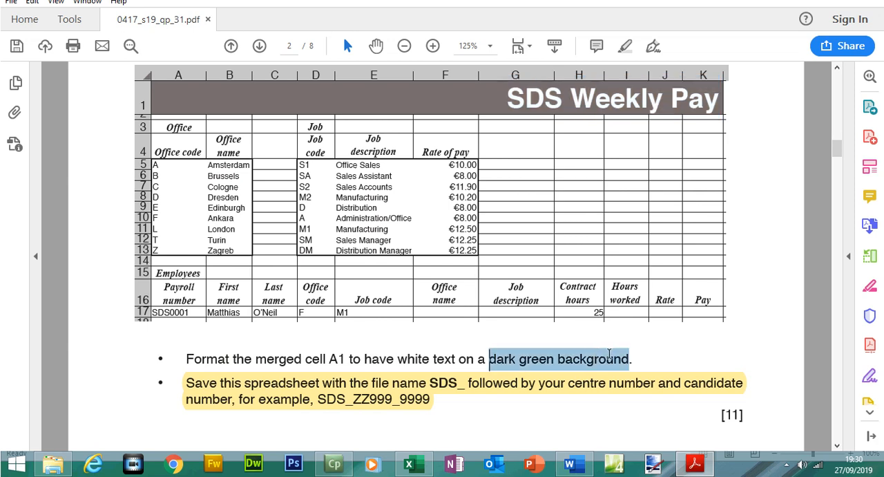
pyautogui.click(625, 46)
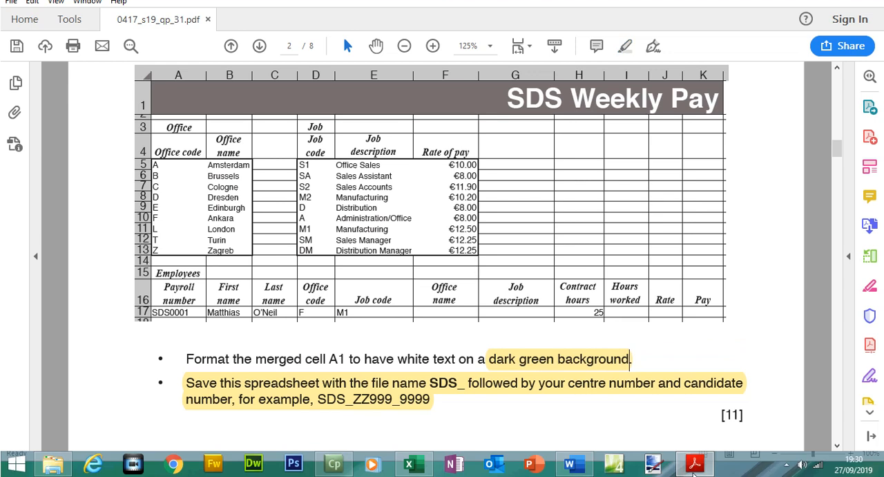
# - Fill the merged cell A1 with a dark green background
pyautogui.click(695, 464)
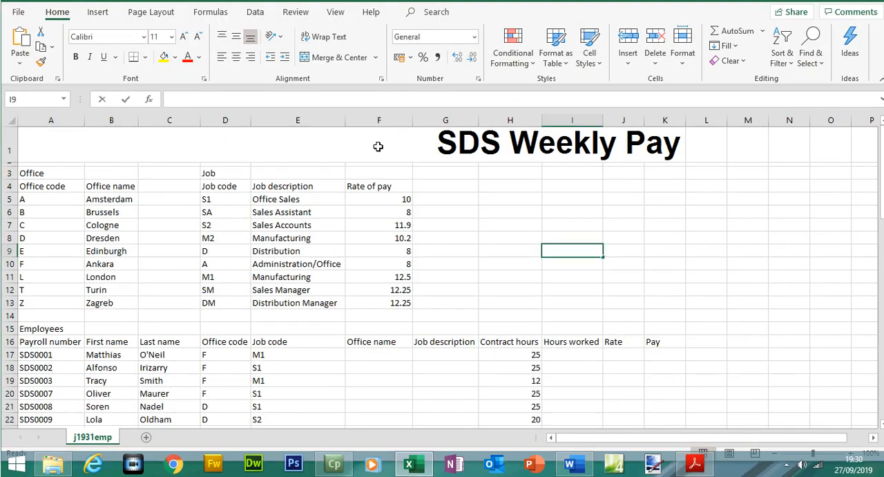
pyautogui.click(377, 146)
pyautogui.click(176, 78)
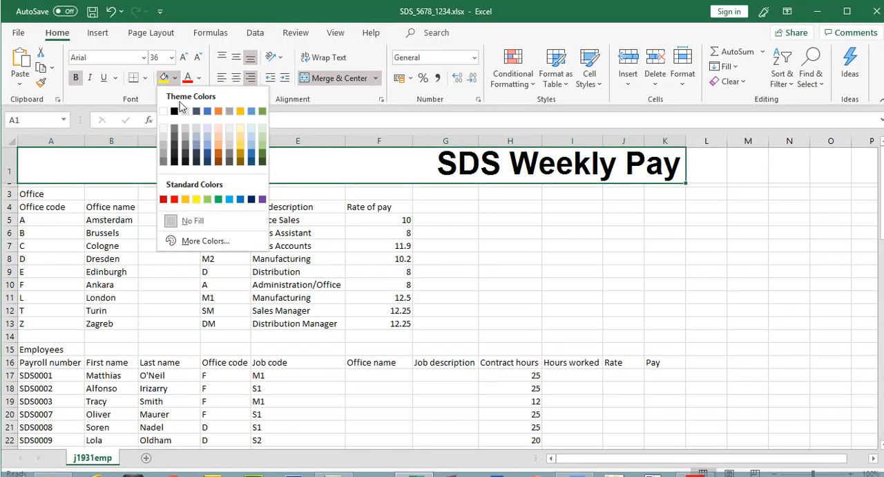
pyautogui.click(263, 161)
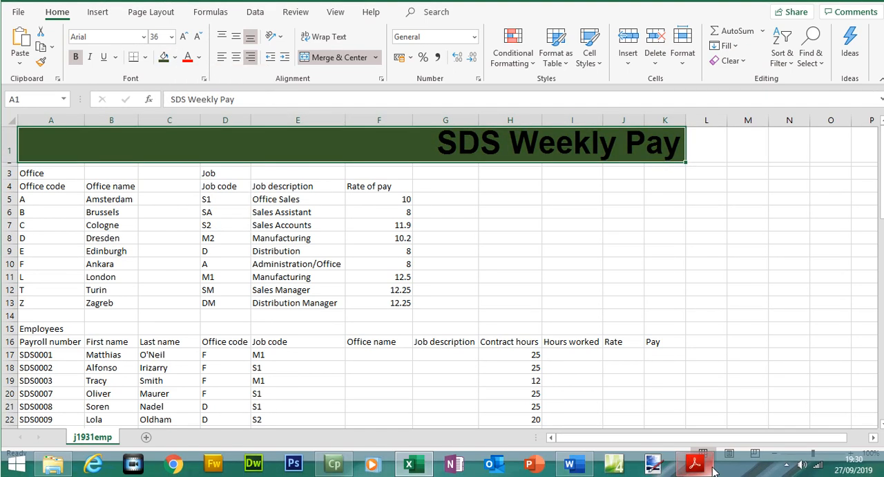
# - Highlight Format the merged cell A1 and the word white in the paper's instruction
pyautogui.click(695, 462)
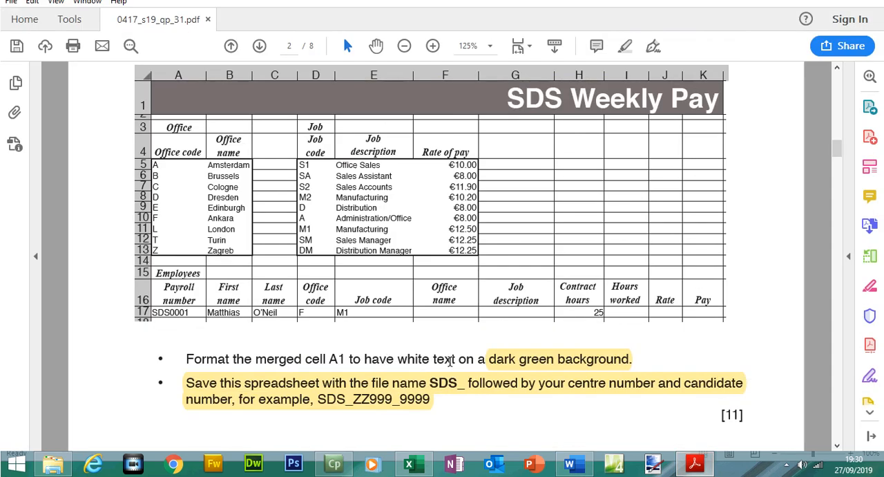
pyautogui.moveTo(455, 359); pyautogui.dragTo(424, 359)
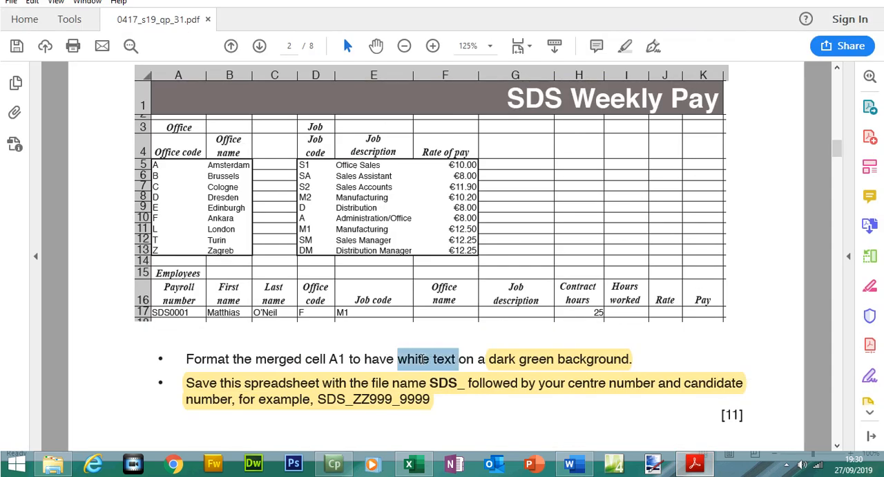
pyautogui.moveTo(211, 358); pyautogui.dragTo(337, 360)
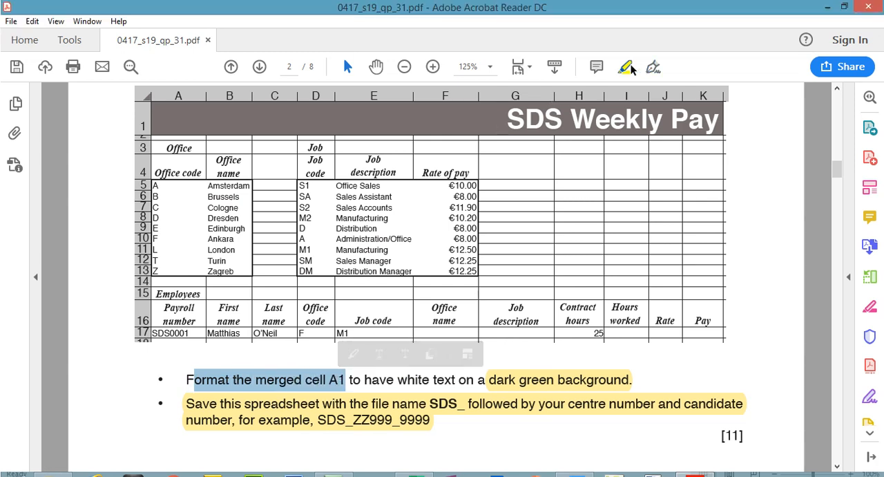
pyautogui.click(626, 47)
pyautogui.moveTo(398, 358); pyautogui.dragTo(429, 358)
pyautogui.click(626, 46)
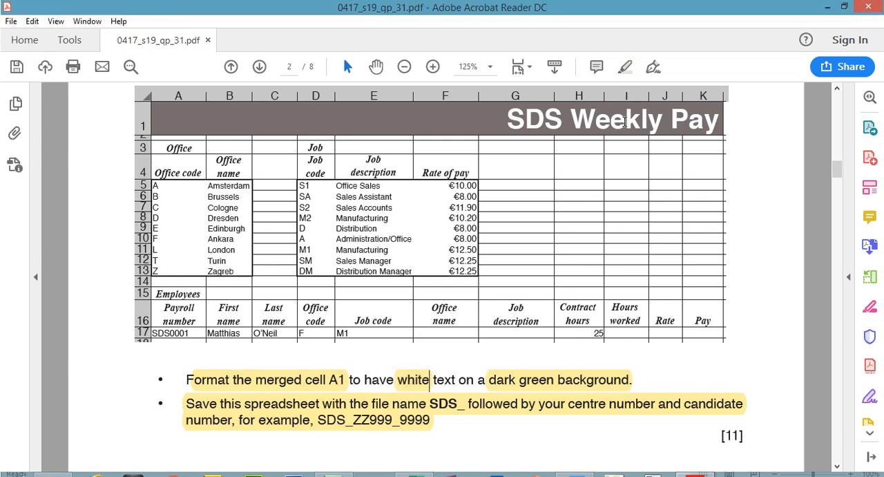
# - Set the text colour of merged cell A1 to white
pyautogui.click(695, 463)
pyautogui.click(449, 164)
pyautogui.click(196, 78)
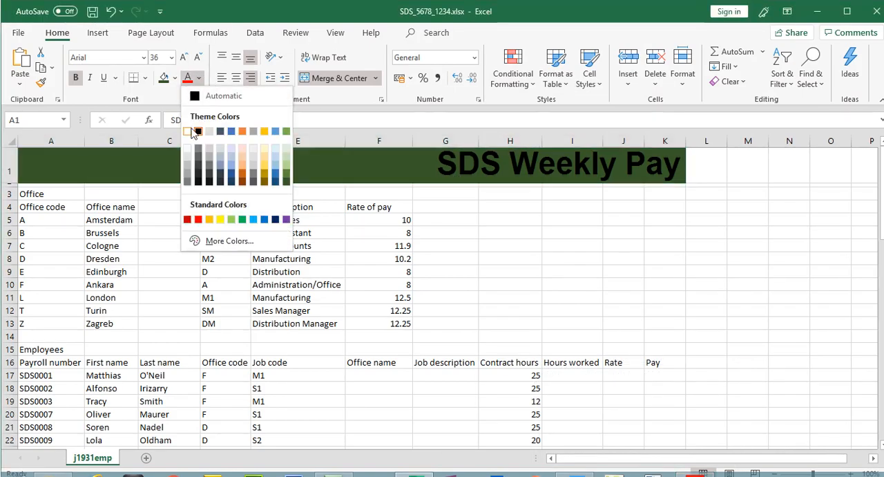
pyautogui.click(190, 129)
pyautogui.click(529, 300)
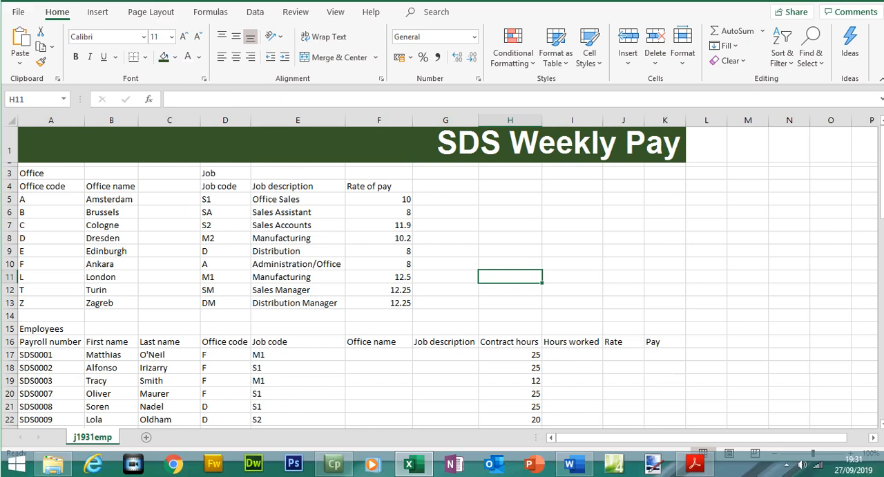
# - Compare with the paper's sample, then apply euro Accounting format to the rates of pay in F5:F13
pyautogui.click(696, 464)
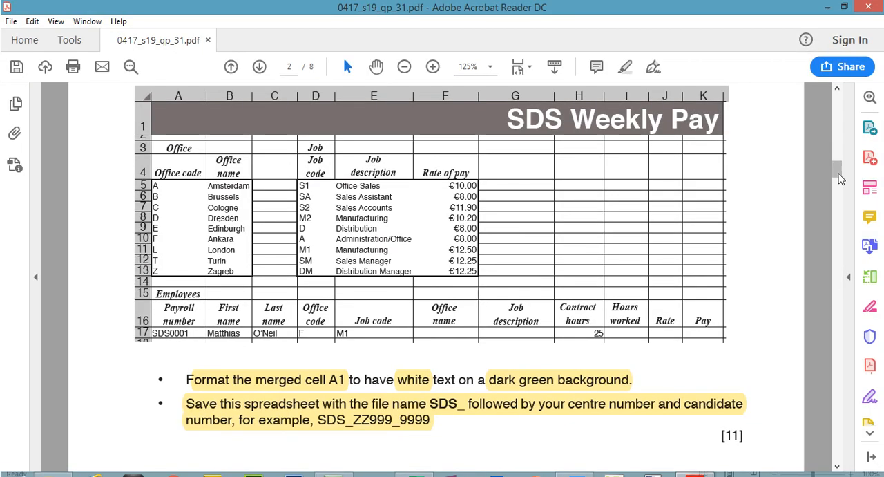
pyautogui.moveTo(836, 176); pyautogui.dragTo(838, 168)
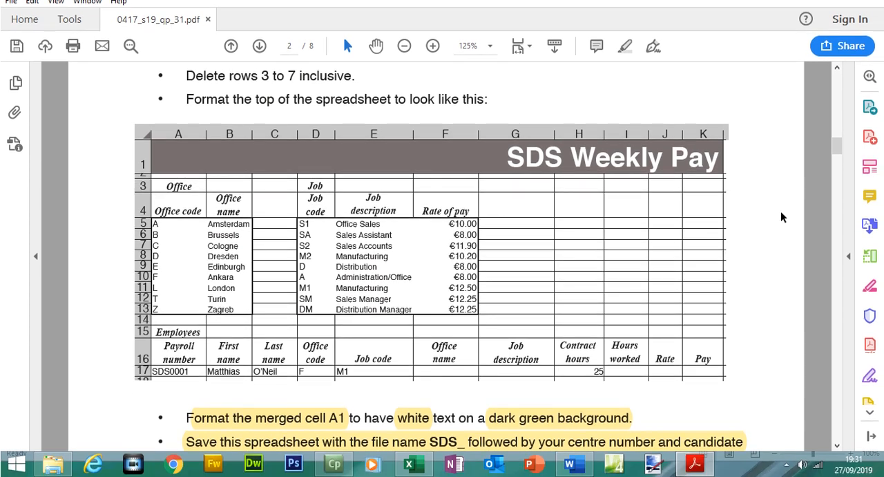
pyautogui.scroll(1, 837, 169)
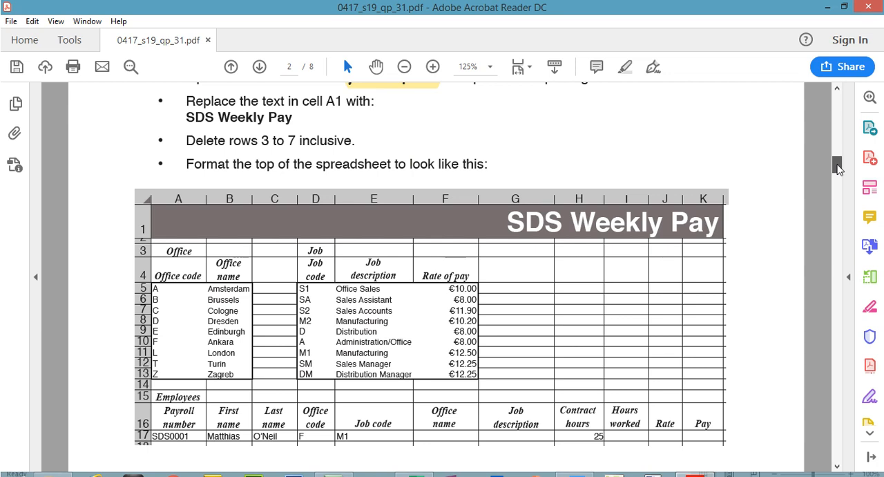
pyautogui.scroll(1, 838, 168)
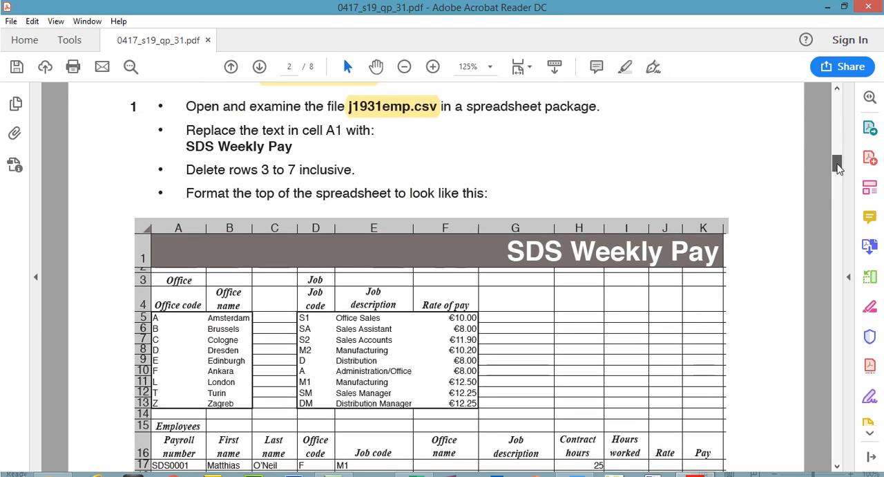
pyautogui.scroll(-2, 837, 167)
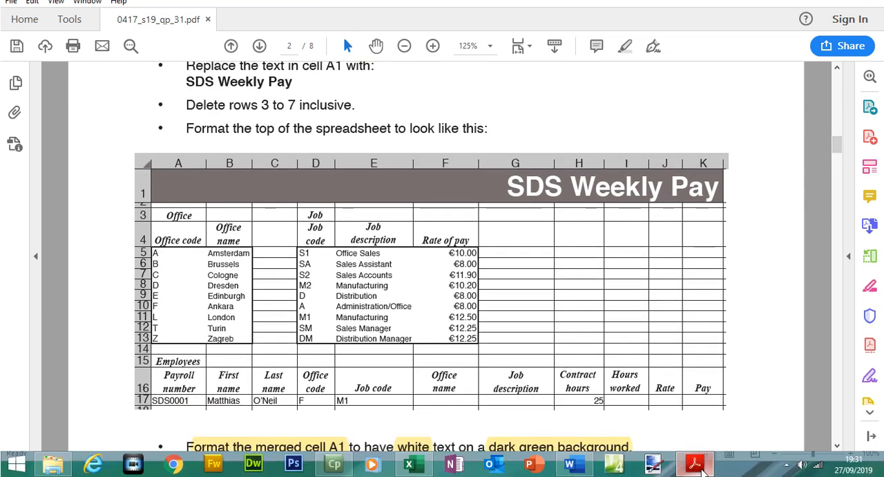
pyautogui.click(698, 466)
pyautogui.moveTo(406, 201); pyautogui.dragTo(393, 304)
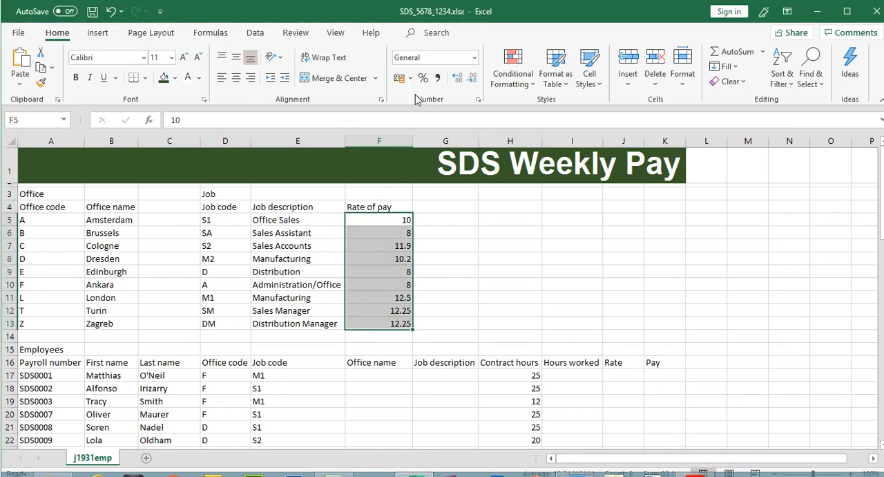
pyautogui.click(410, 78)
pyautogui.click(434, 124)
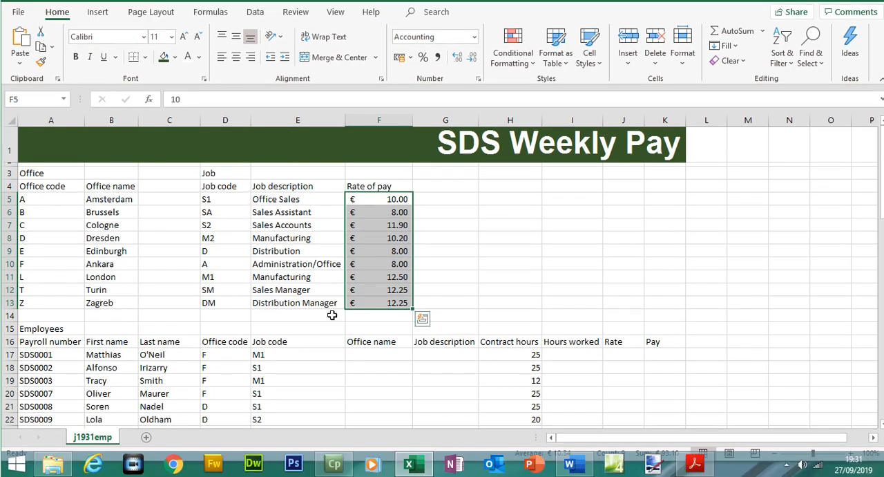
# - Add a thick outside border around the office table A5:B13
pyautogui.click(696, 464)
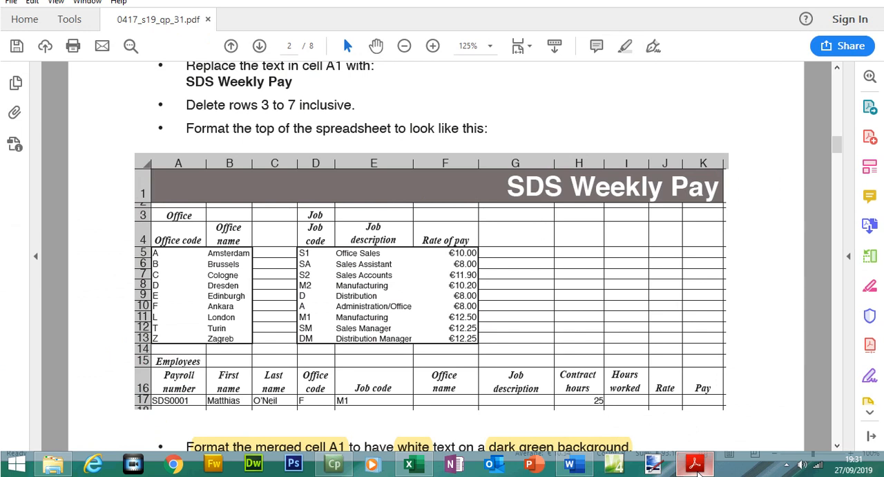
pyautogui.click(696, 466)
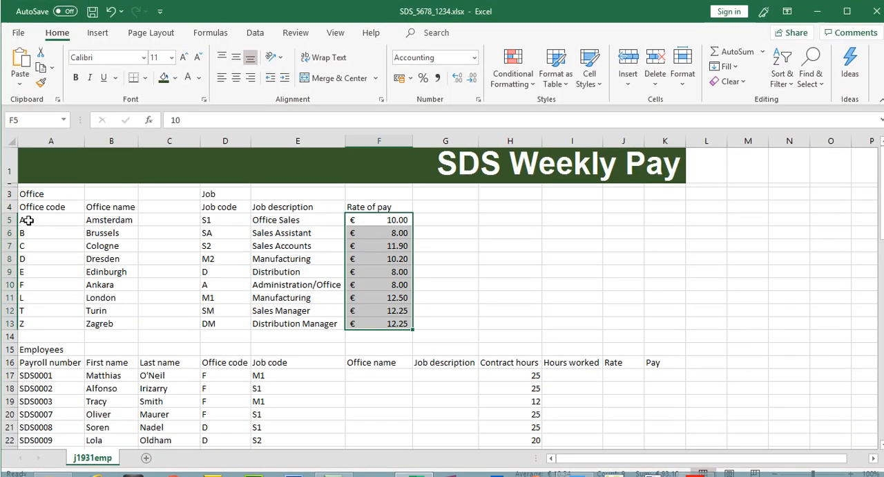
pyautogui.click(62, 224)
pyautogui.moveTo(63, 226); pyautogui.dragTo(115, 320)
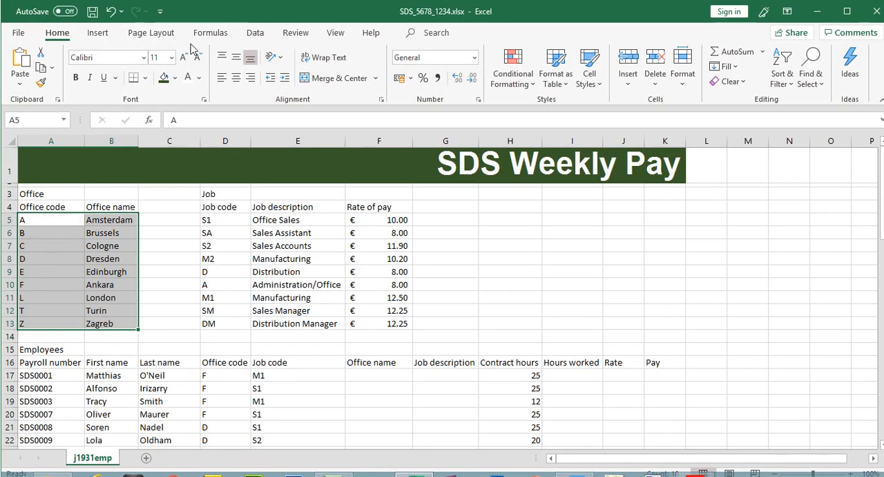
pyautogui.click(145, 78)
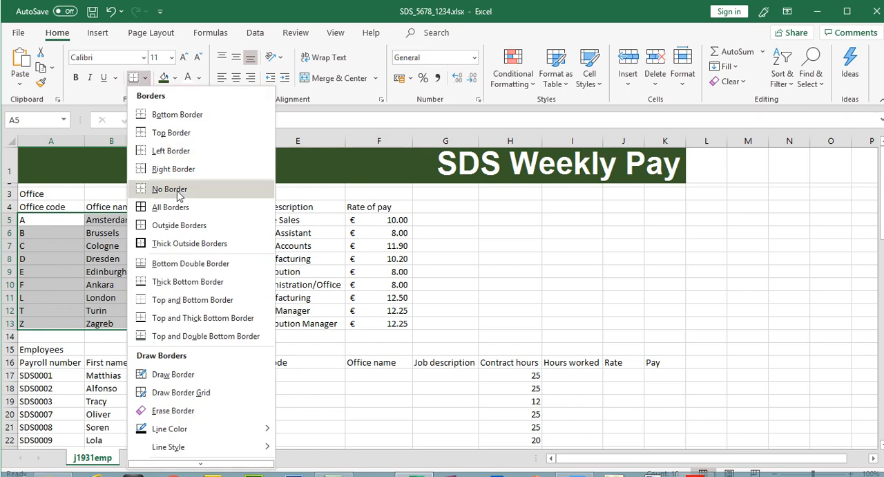
pyautogui.click(181, 227)
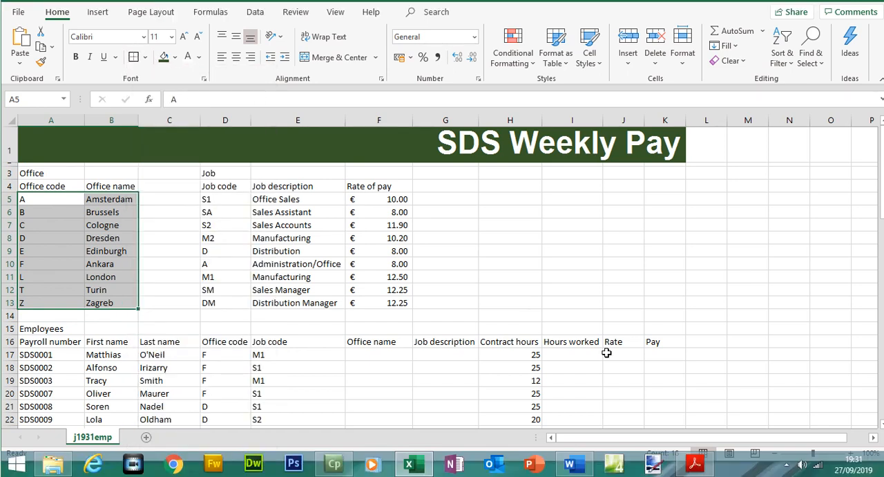
pyautogui.click(696, 466)
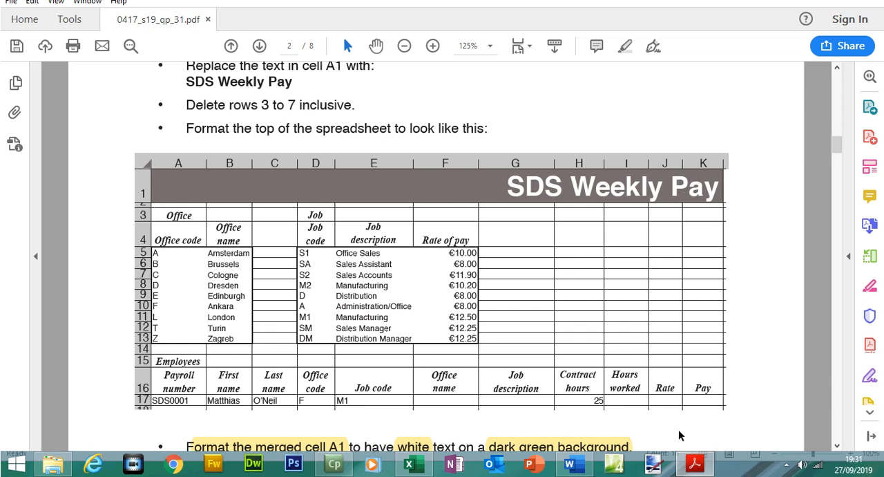
pyautogui.click(696, 465)
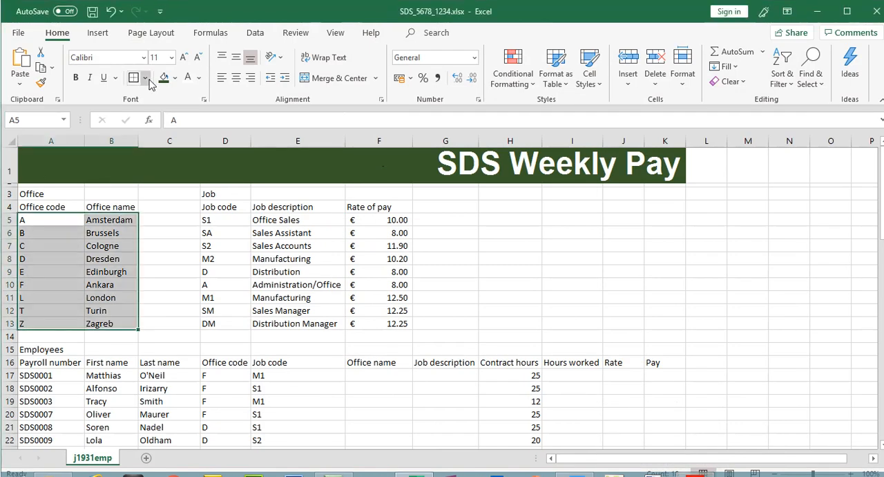
pyautogui.click(146, 79)
pyautogui.click(189, 242)
# - Add a thick outside border around the job table D5:F13
pyautogui.click(219, 220)
pyautogui.moveTo(257, 236); pyautogui.dragTo(401, 322)
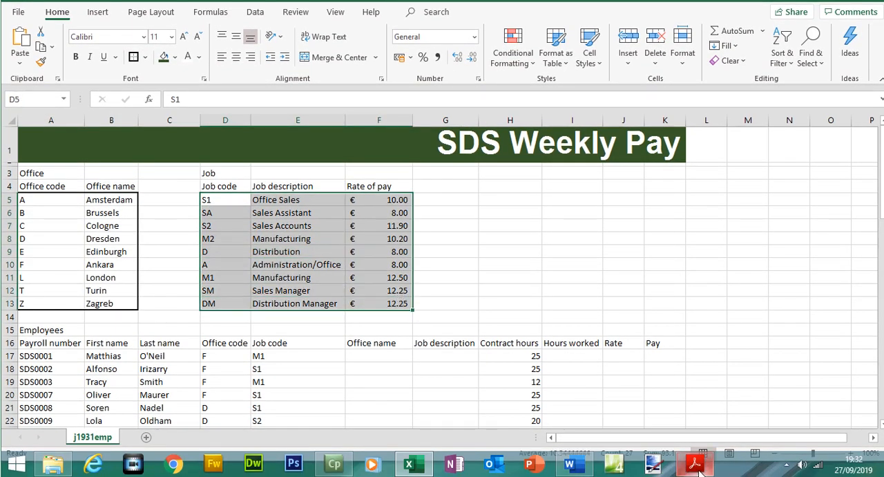
pyautogui.click(695, 464)
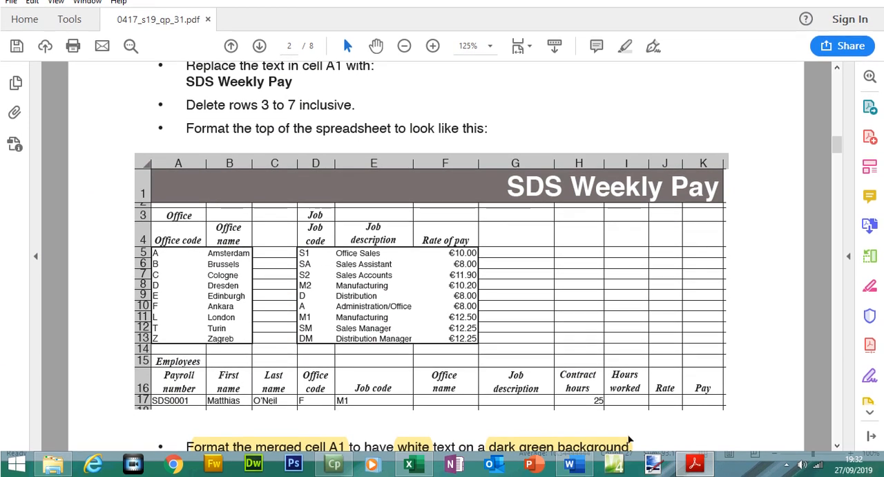
pyautogui.click(695, 464)
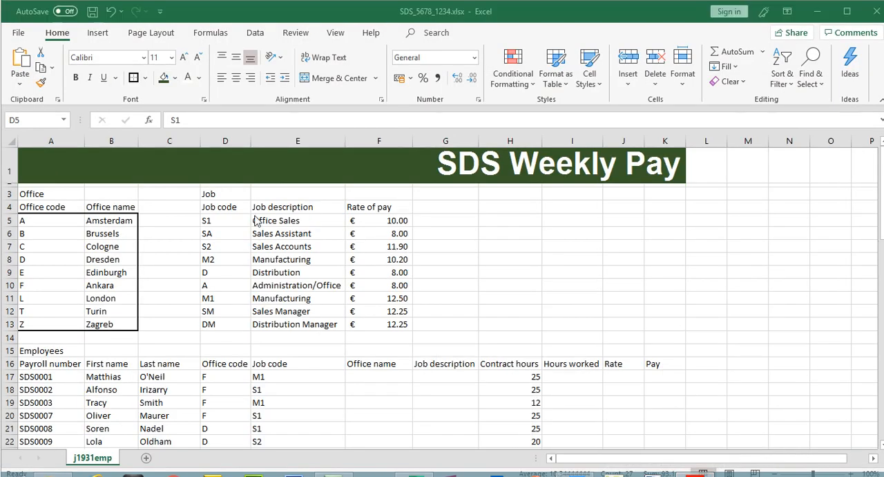
pyautogui.click(217, 222)
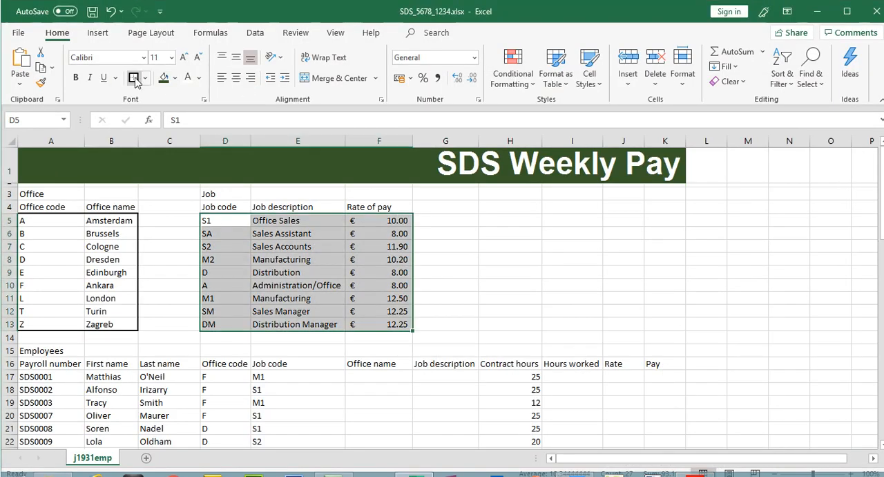
pyautogui.click(173, 240)
# - Fill the ranges A5:B13 and D5:F13 with white to hide the inner gridlines
pyautogui.moveTo(20, 221); pyautogui.dragTo(107, 324)
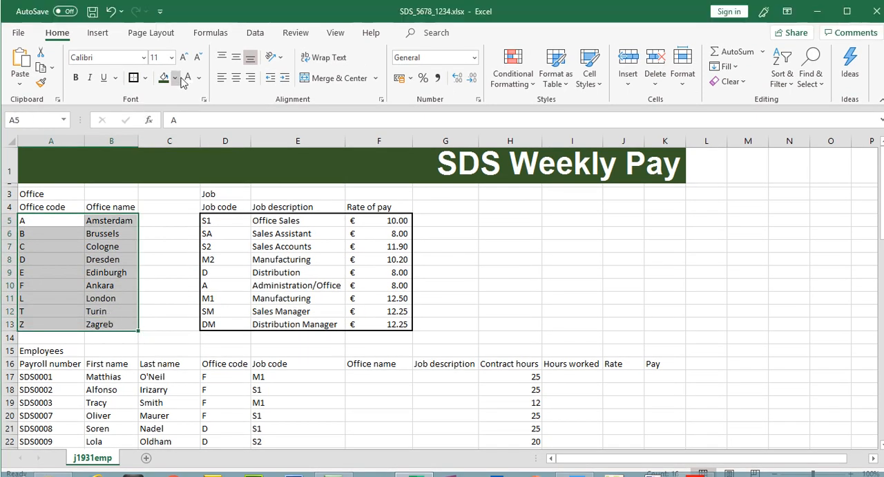
pyautogui.click(175, 78)
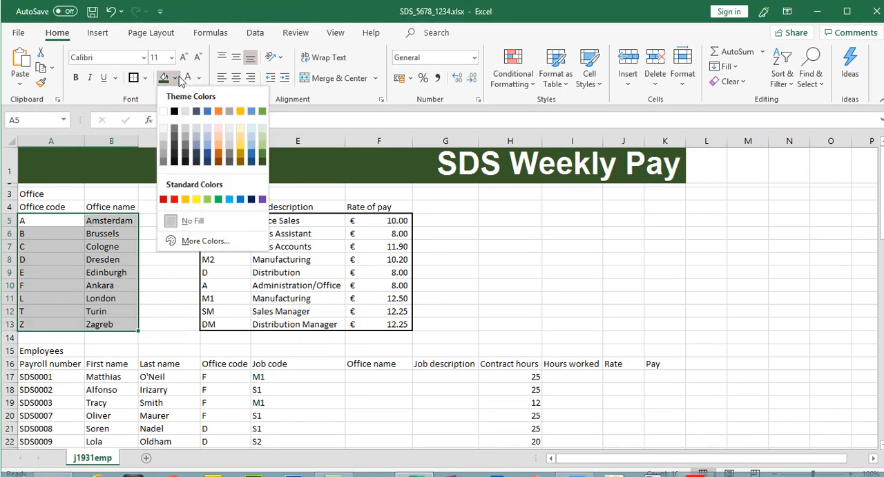
pyautogui.click(166, 116)
pyautogui.moveTo(220, 221); pyautogui.dragTo(384, 323)
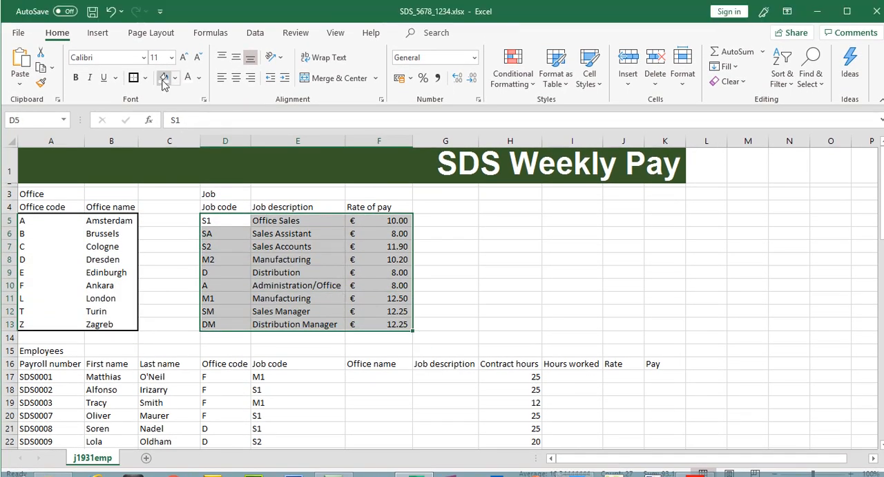
pyautogui.click(163, 56)
pyautogui.click(499, 300)
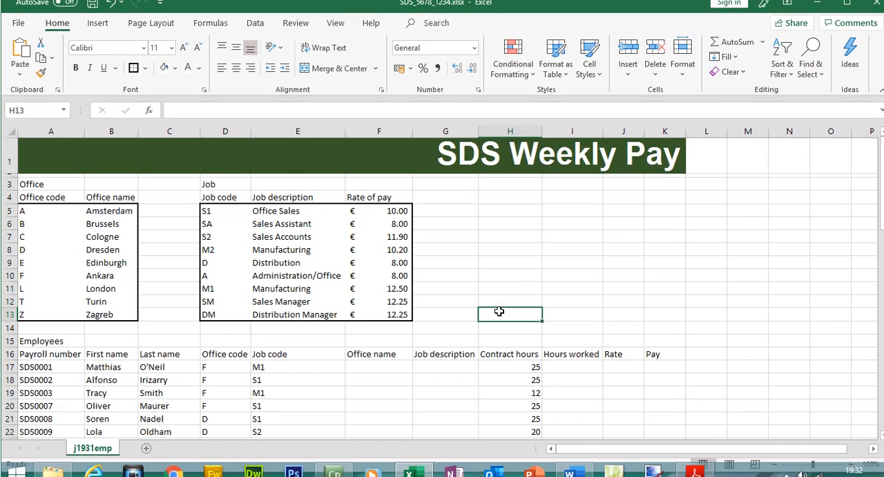
# - Zoom into the sample headings on the paper, then set the font of headings A3:F4 to Times New Roman
pyautogui.click(695, 463)
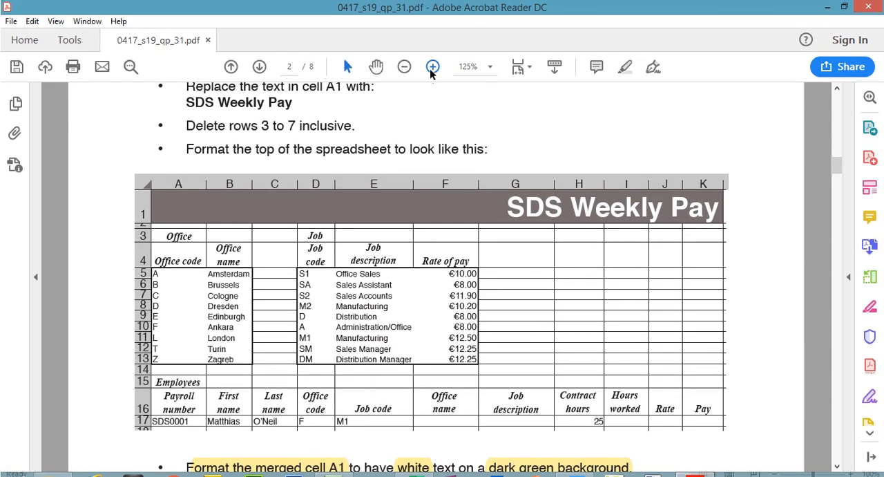
pyautogui.click(431, 69)
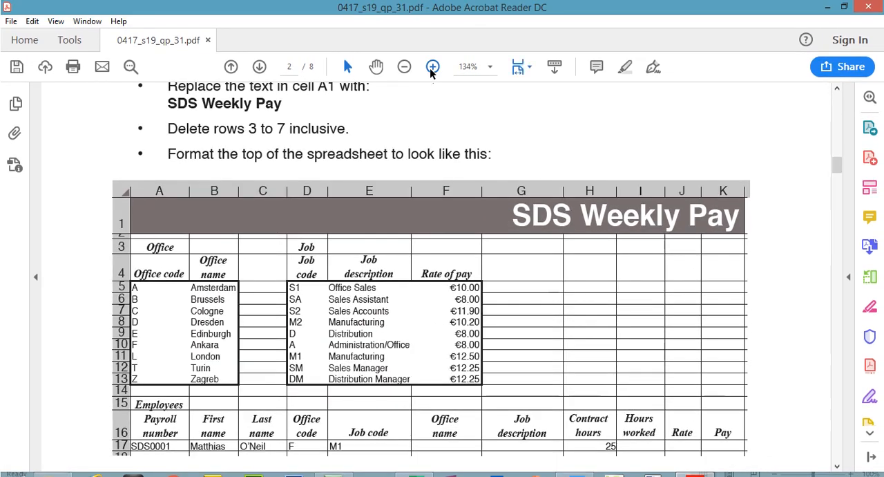
pyautogui.click(431, 69)
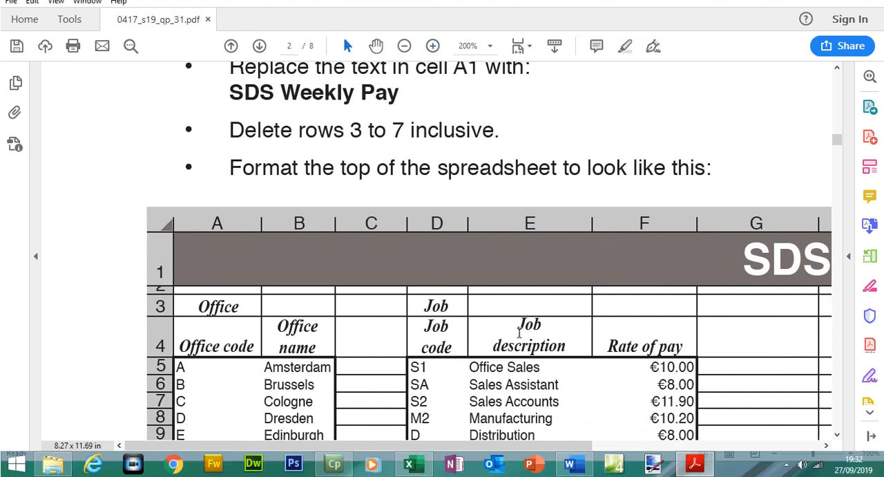
pyautogui.moveTo(660, 343); pyautogui.dragTo(241, 310)
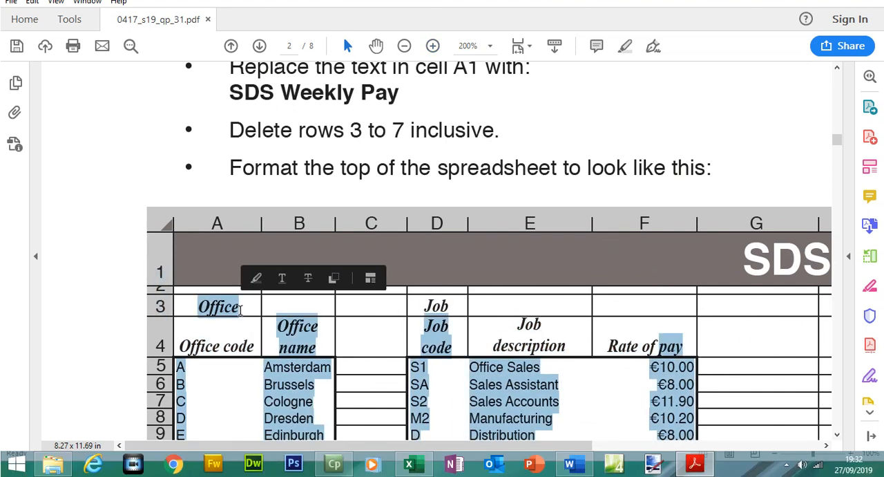
pyautogui.click(240, 308)
pyautogui.hotkey('alt', 'Tab')
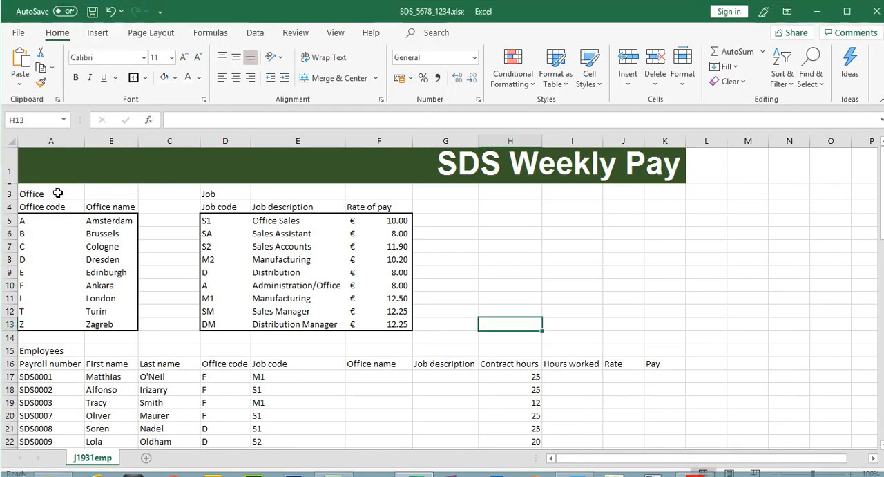
pyautogui.click(47, 193)
pyautogui.moveTo(47, 194); pyautogui.dragTo(381, 211)
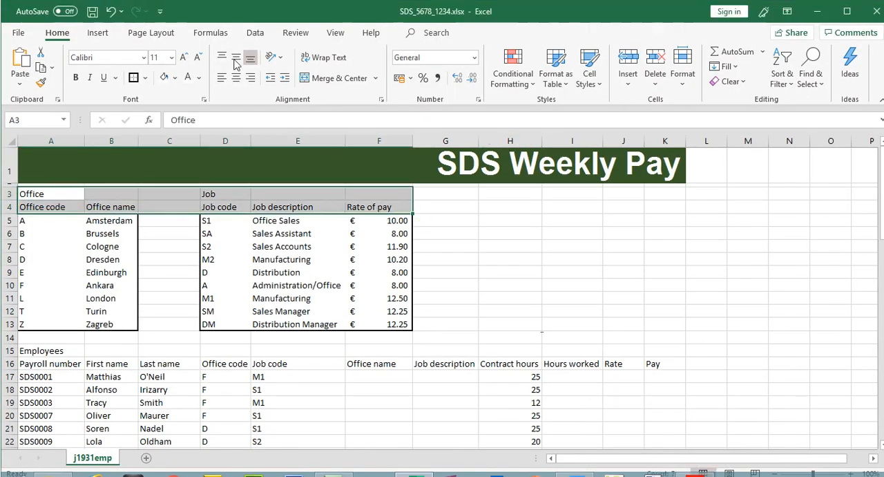
pyautogui.click(143, 57)
pyautogui.write('Times New Roman')
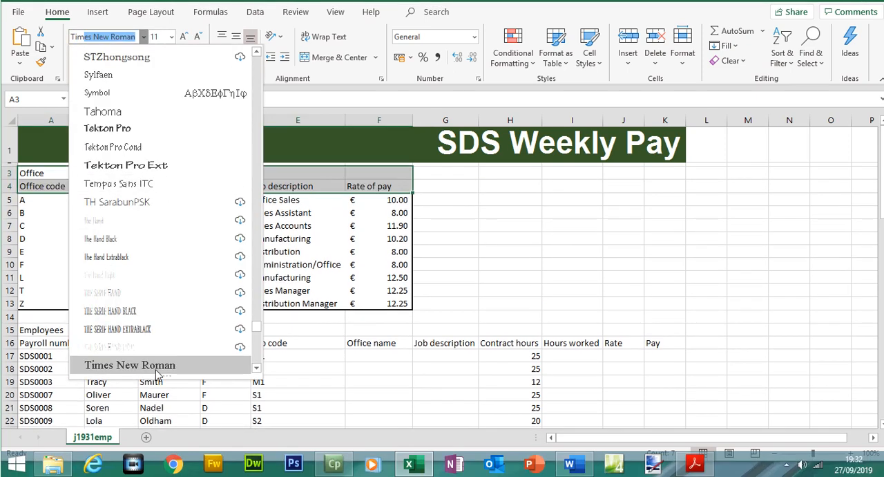
pyautogui.click(159, 385)
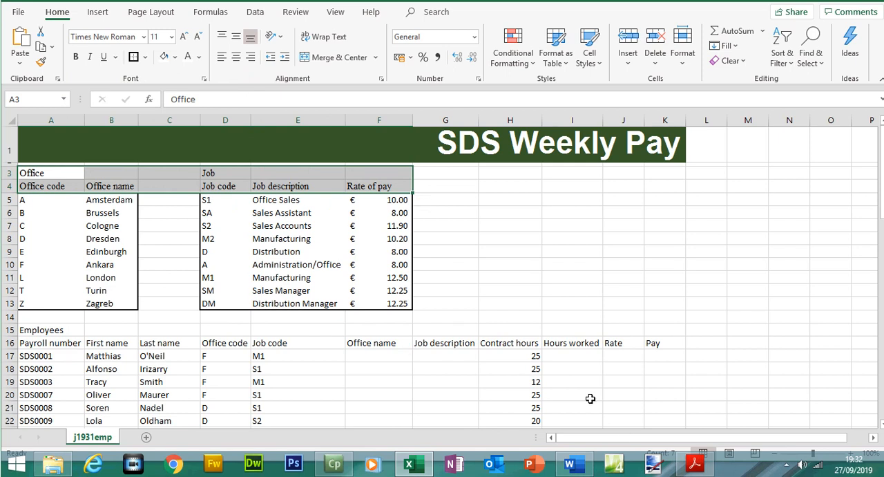
# - Centre-align the headings in A3:F4
pyautogui.click(703, 467)
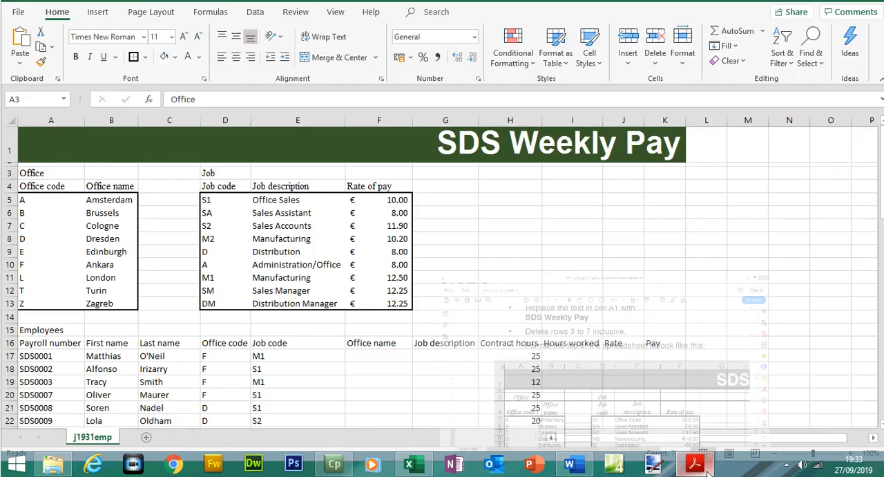
pyautogui.click(695, 463)
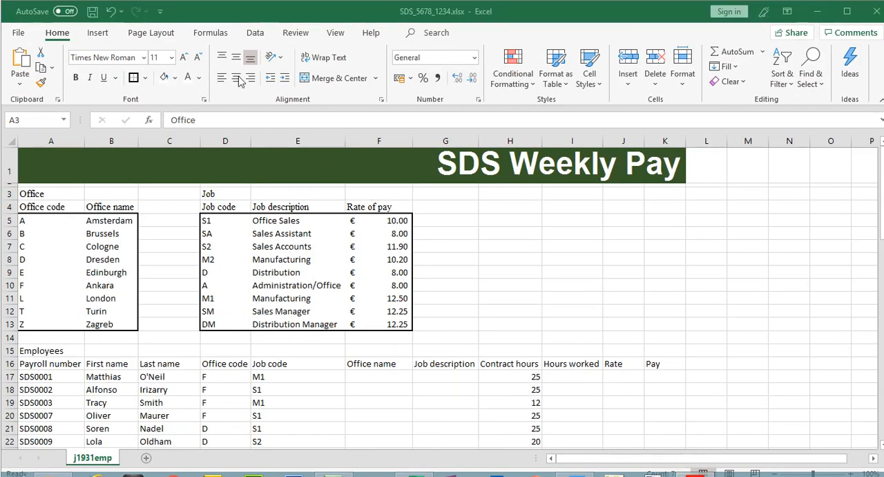
pyautogui.click(235, 78)
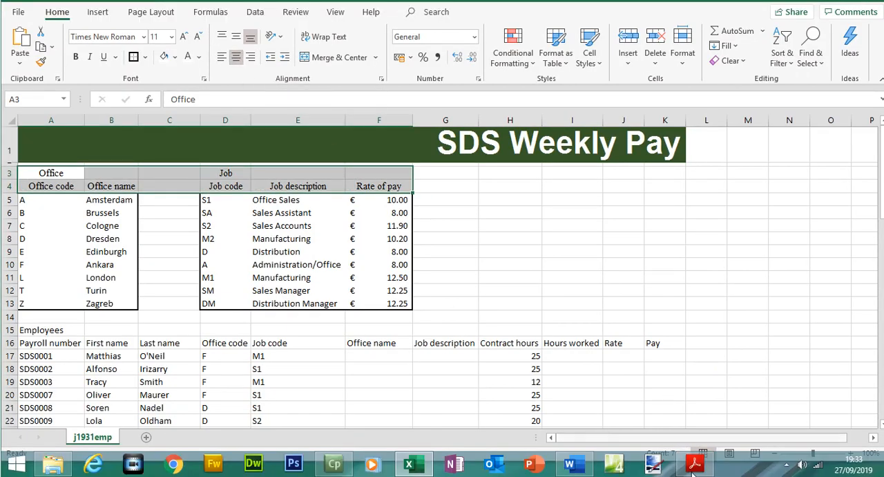
pyautogui.click(694, 464)
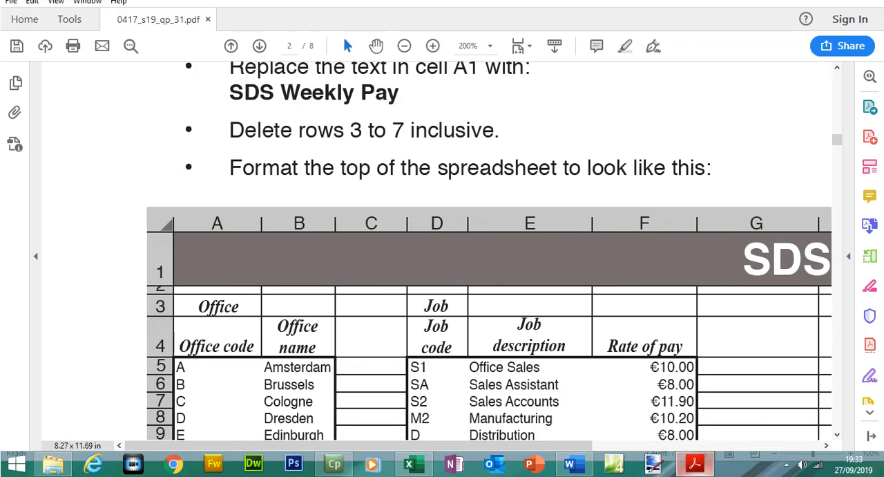
# - Make the headings in A3:F4 bold and italic, comparing with the sample in the question paper
pyautogui.click(695, 464)
pyautogui.click(695, 464)
pyautogui.click(695, 465)
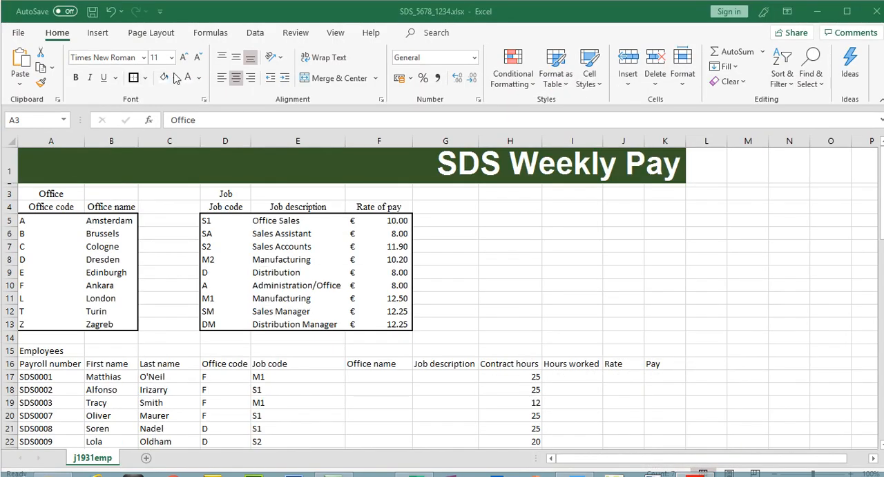
pyautogui.click(81, 77)
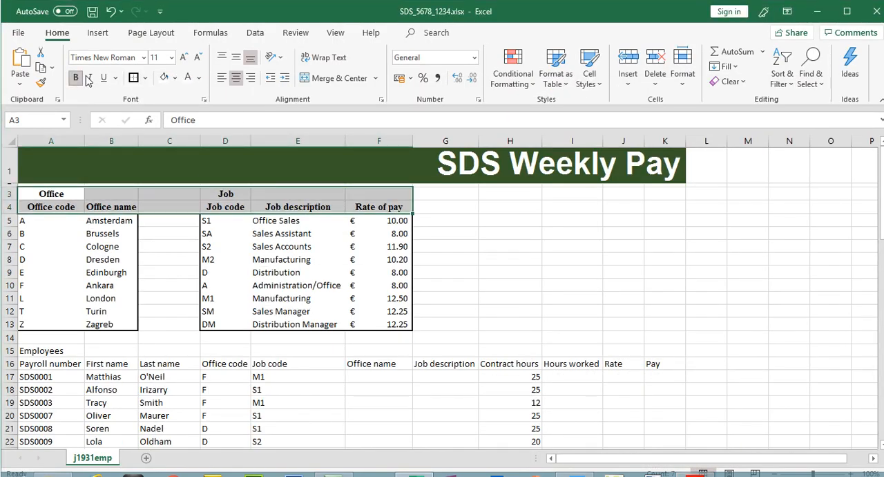
pyautogui.click(89, 78)
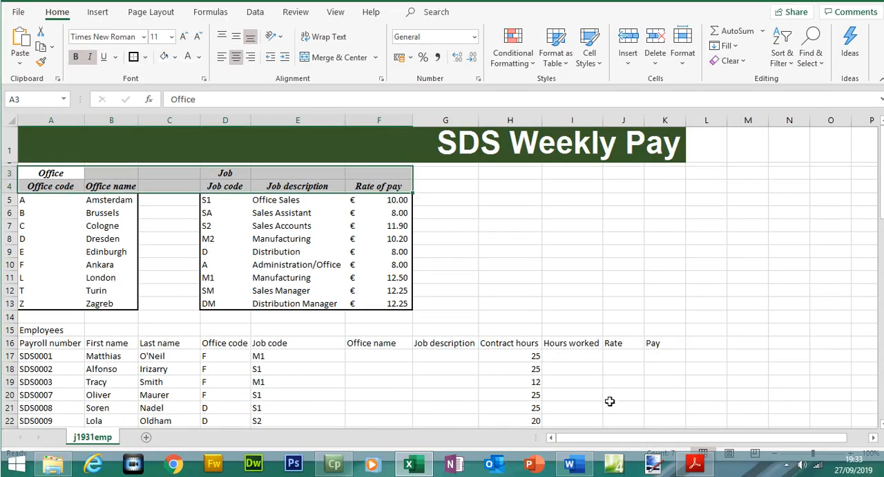
# - Increase the height of row 4 to give the two-line headings more room
pyautogui.click(695, 464)
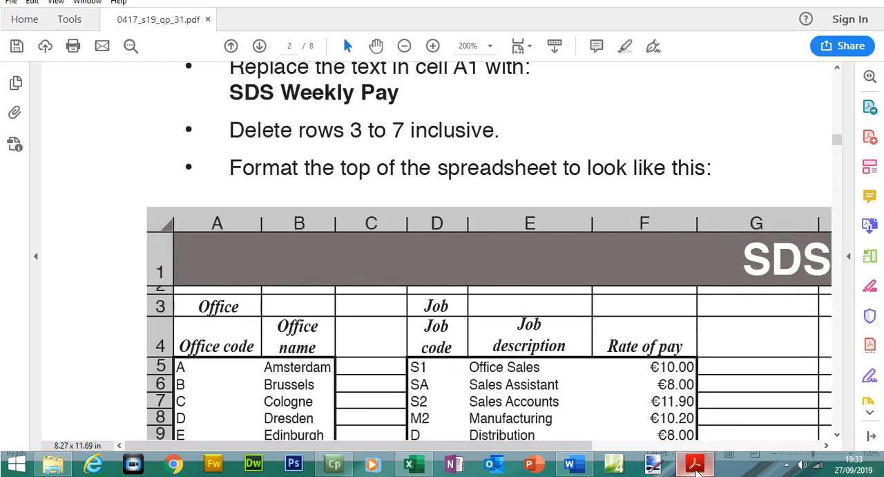
pyautogui.click(695, 467)
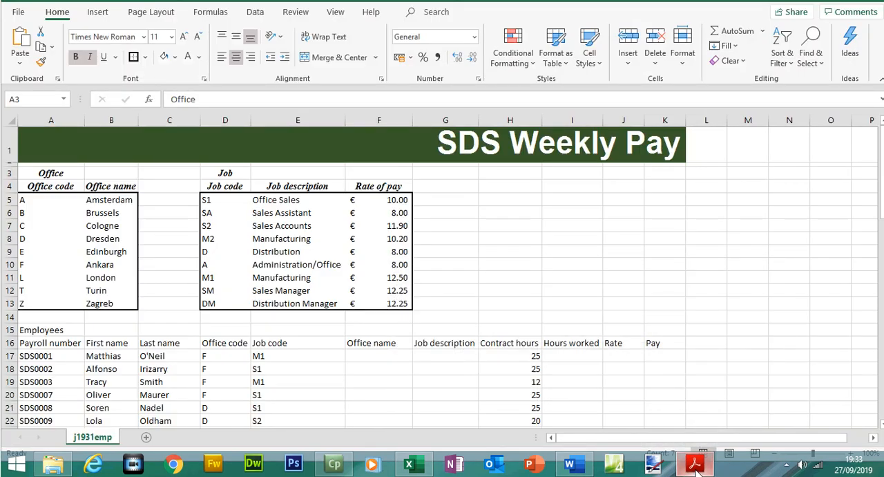
pyautogui.click(695, 465)
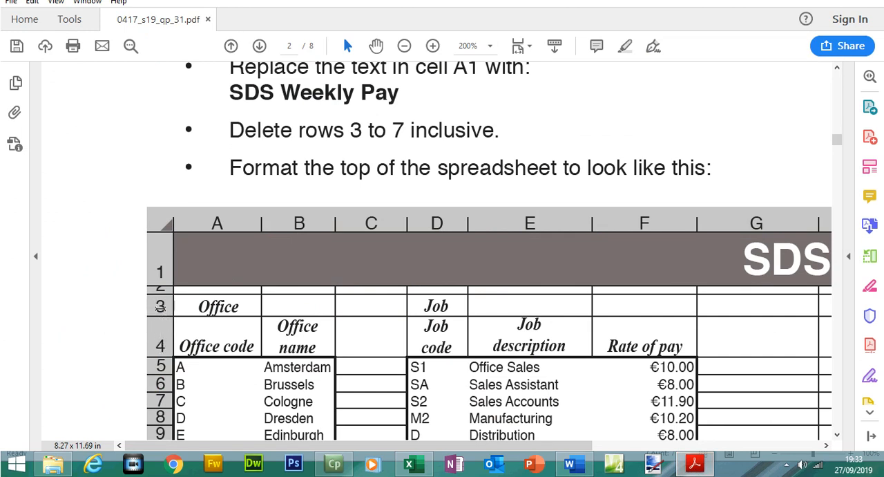
pyautogui.click(705, 465)
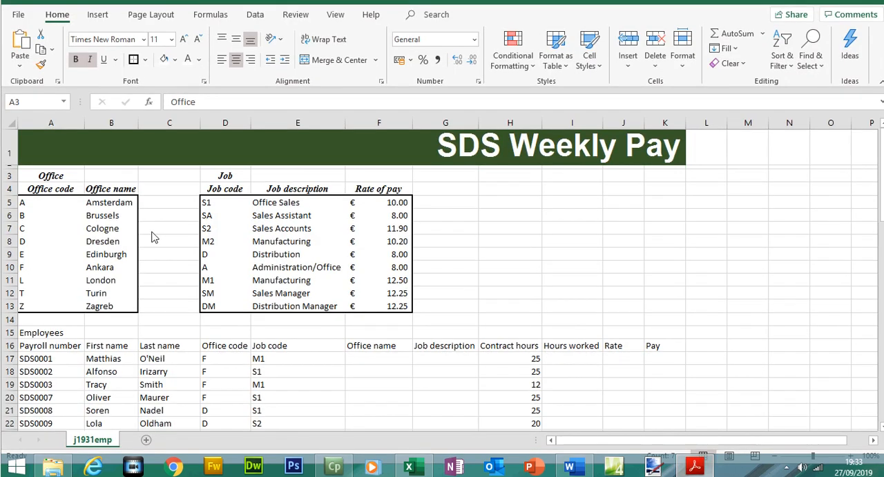
pyautogui.click(5, 206)
pyautogui.moveTo(8, 214); pyautogui.dragTo(14, 226)
# - Turn on Wrap text for the heading cells B4, D4 and E4
pyautogui.click(76, 213)
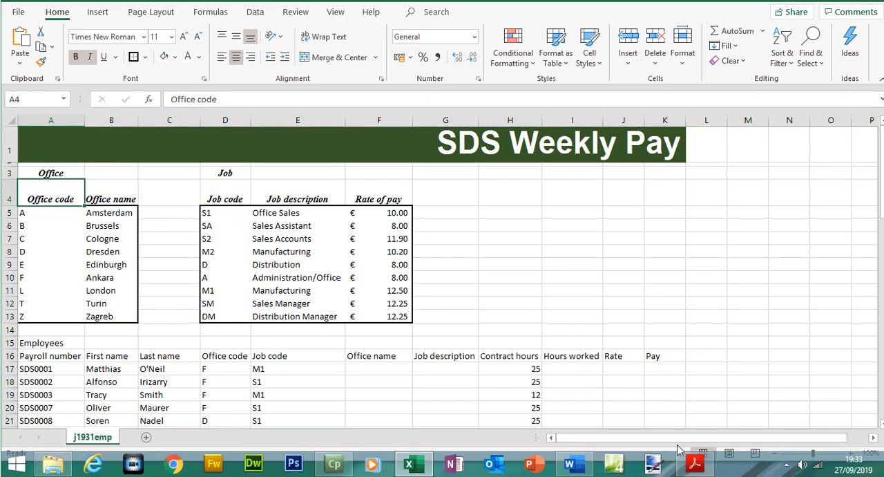
pyautogui.click(695, 463)
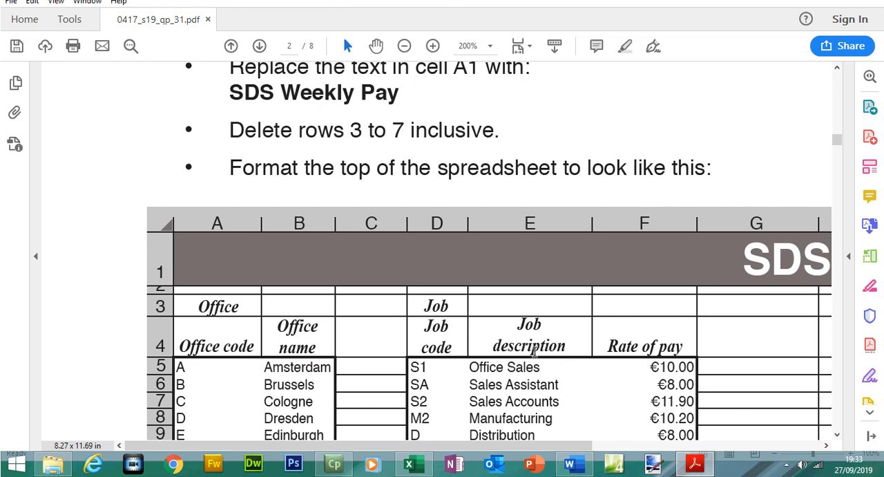
pyautogui.click(694, 463)
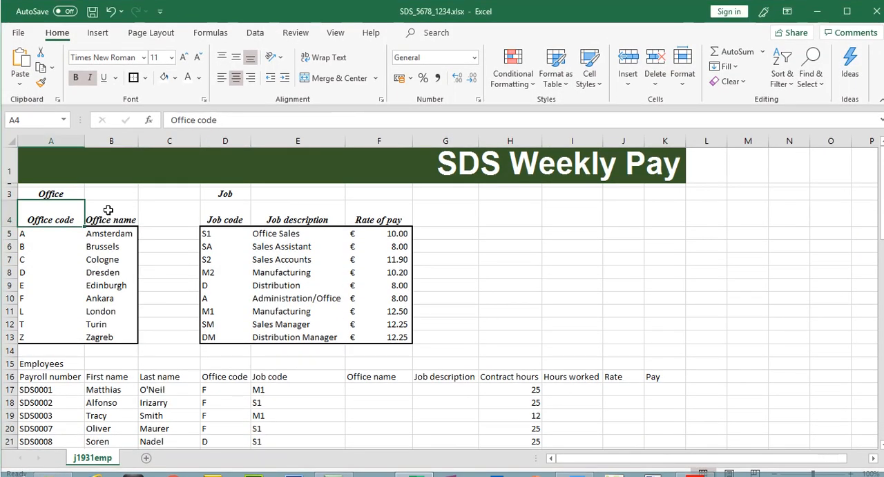
pyautogui.click(108, 210)
pyautogui.keyDown('ctrl'); pyautogui.click(230, 217); pyautogui.keyUp('ctrl')
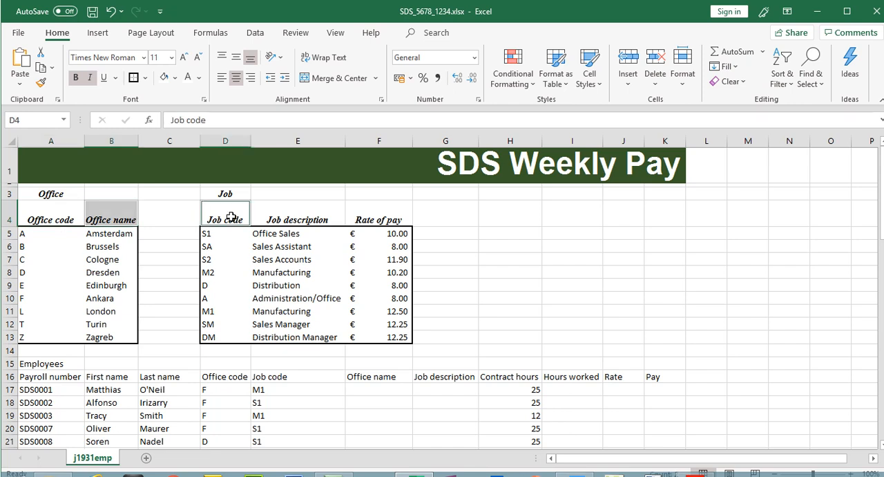
pyautogui.keyDown('ctrl'); pyautogui.click(266, 216); pyautogui.keyUp('ctrl')
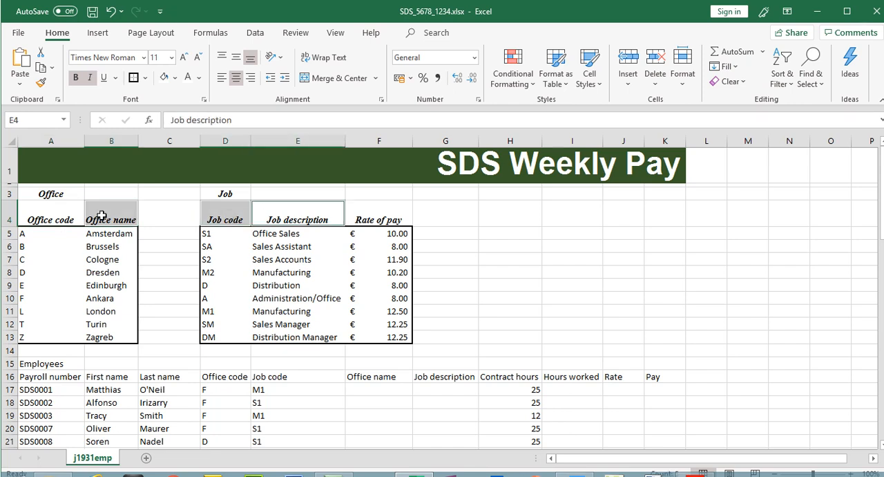
pyautogui.rightClick(313, 213)
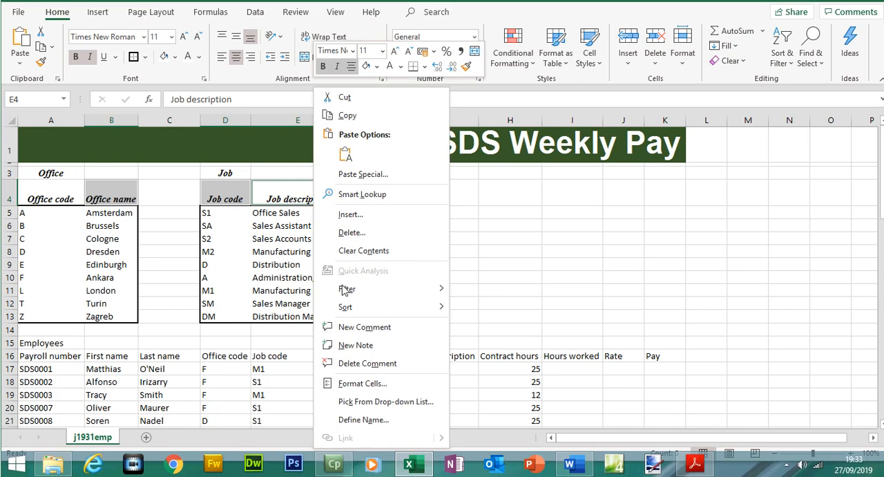
pyautogui.click(364, 385)
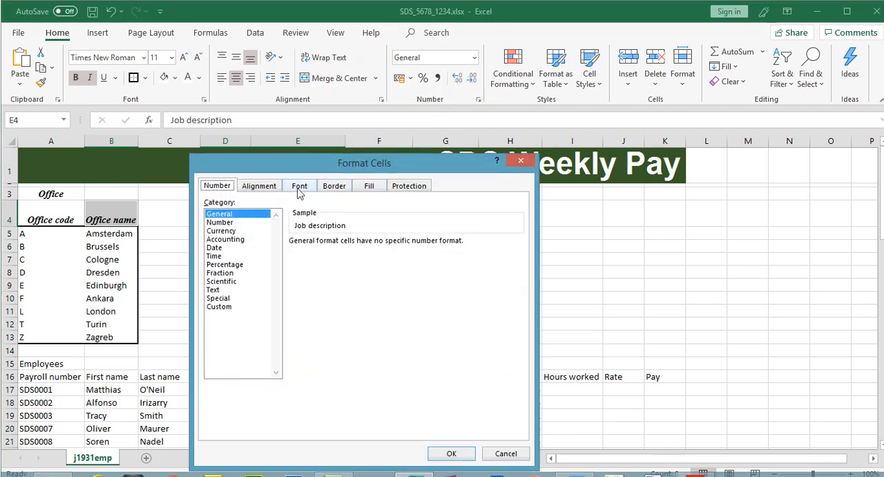
pyautogui.click(268, 167)
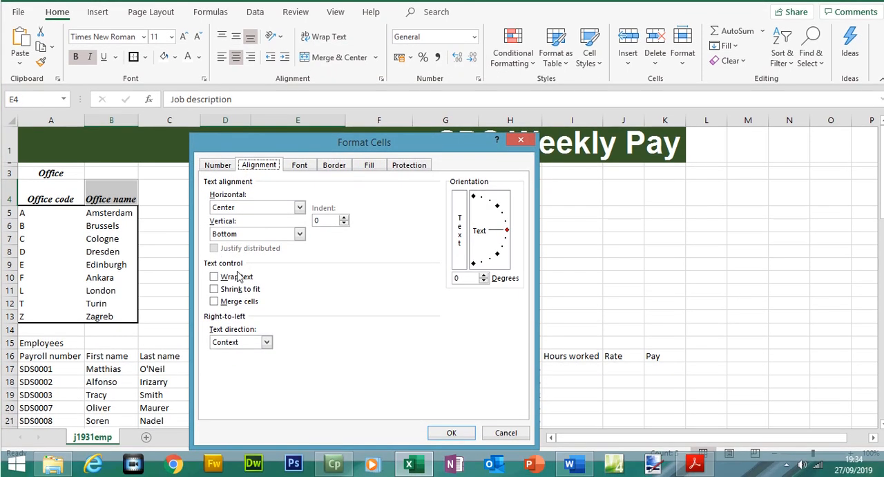
pyautogui.click(232, 297)
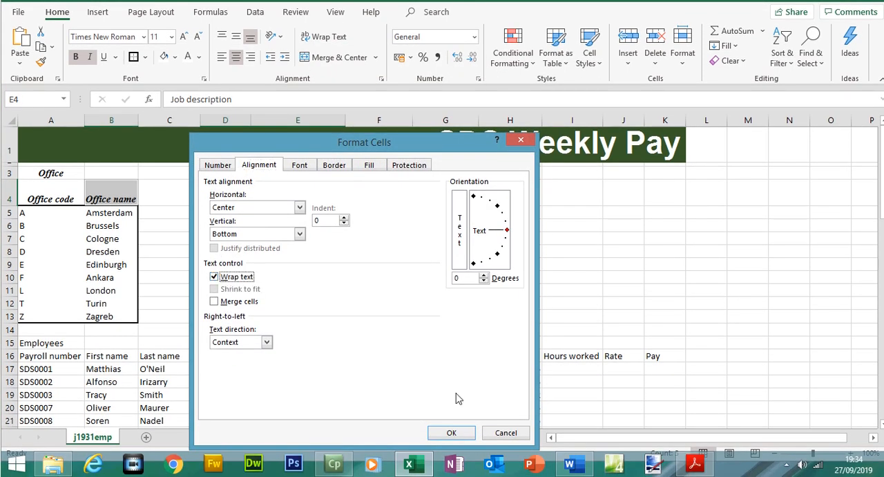
pyautogui.click(453, 432)
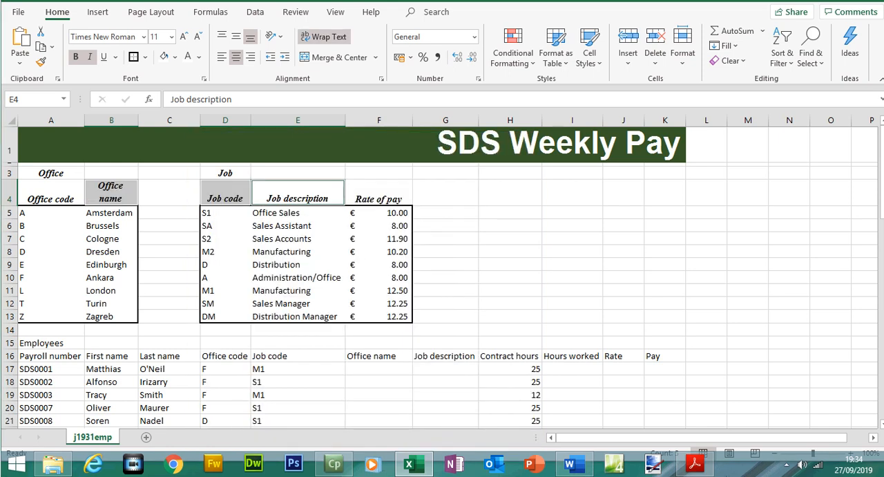
# - Zoom out on the sample layout, then narrow columns D and E to match it
pyautogui.click(703, 467)
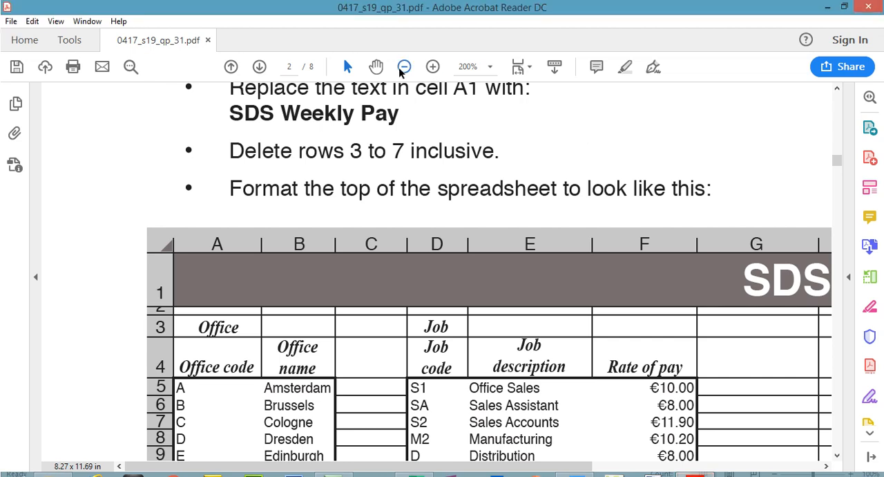
pyautogui.click(402, 68)
pyautogui.click(402, 67)
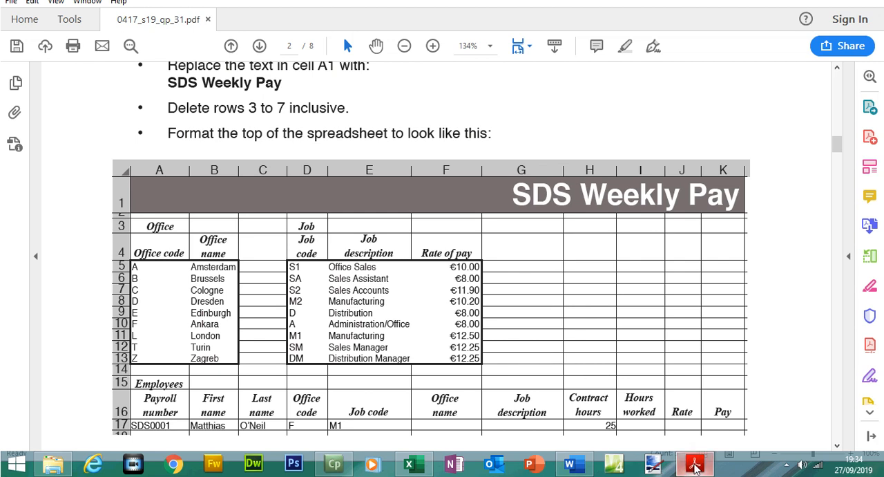
pyautogui.moveTo(695, 469)
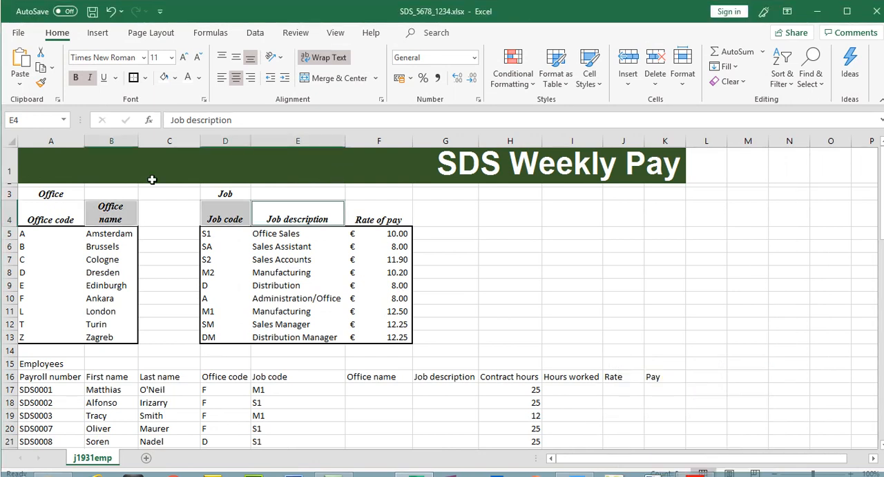
pyautogui.click(229, 179)
pyautogui.moveTo(250, 141); pyautogui.dragTo(234, 141)
pyautogui.moveTo(332, 141); pyautogui.dragTo(305, 142)
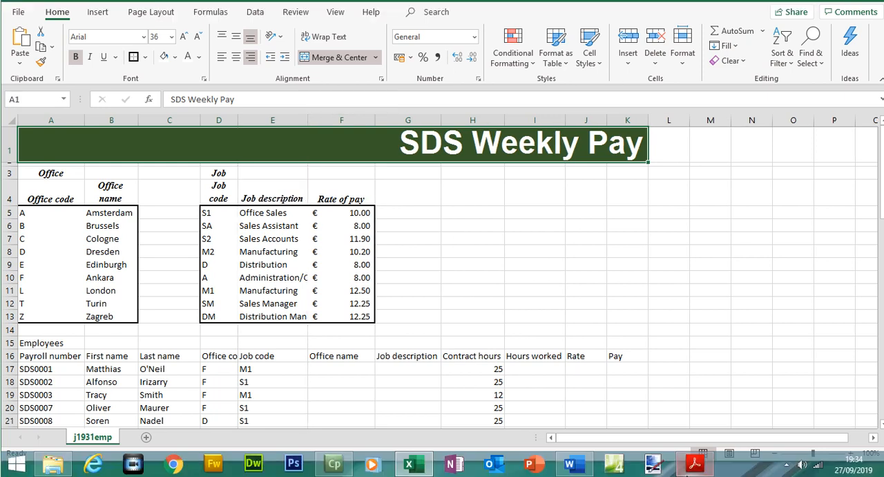
# - Increase the font size of headings A3:F4 to 18 pt and autofit column E's width
pyautogui.click(695, 476)
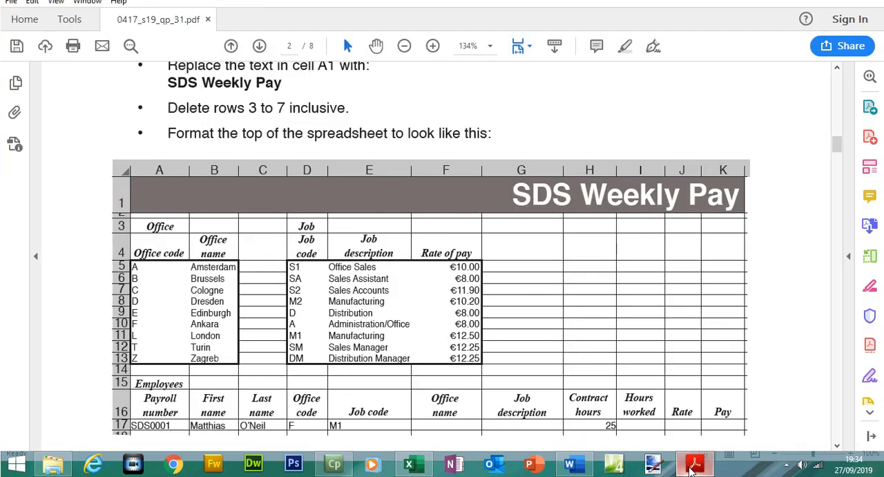
pyautogui.click(409, 464)
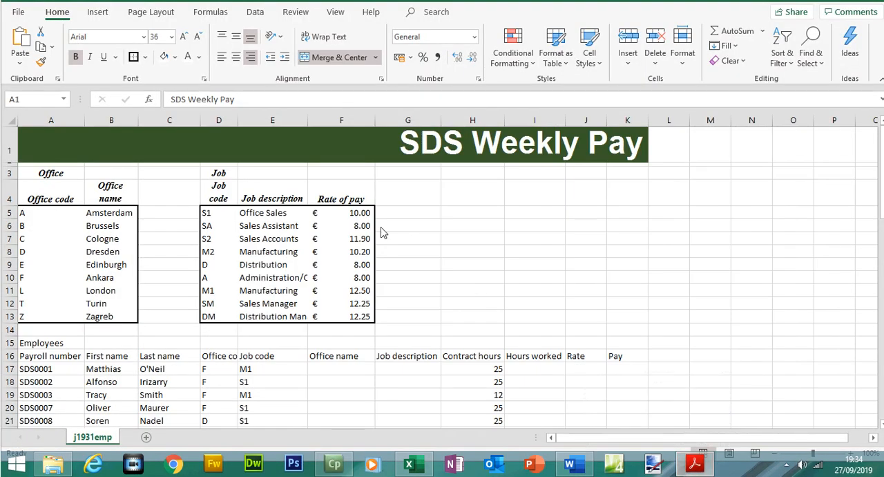
pyautogui.moveTo(341, 219); pyautogui.dragTo(60, 192)
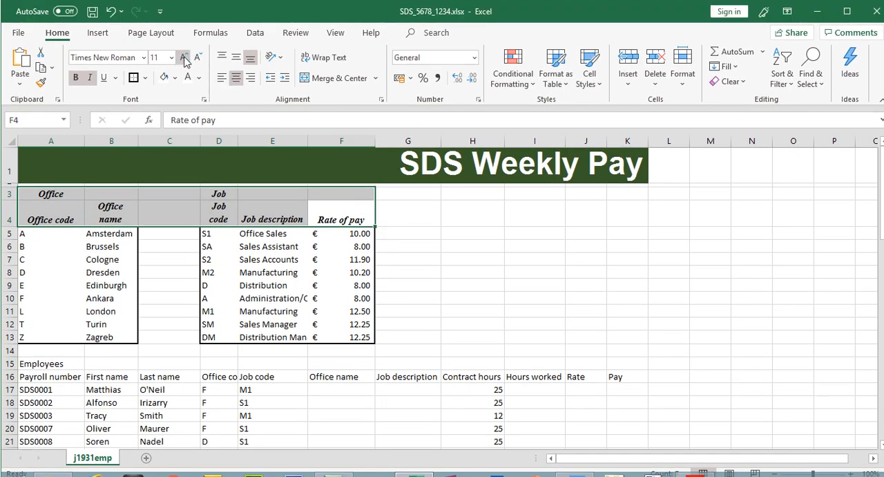
pyautogui.click(184, 43)
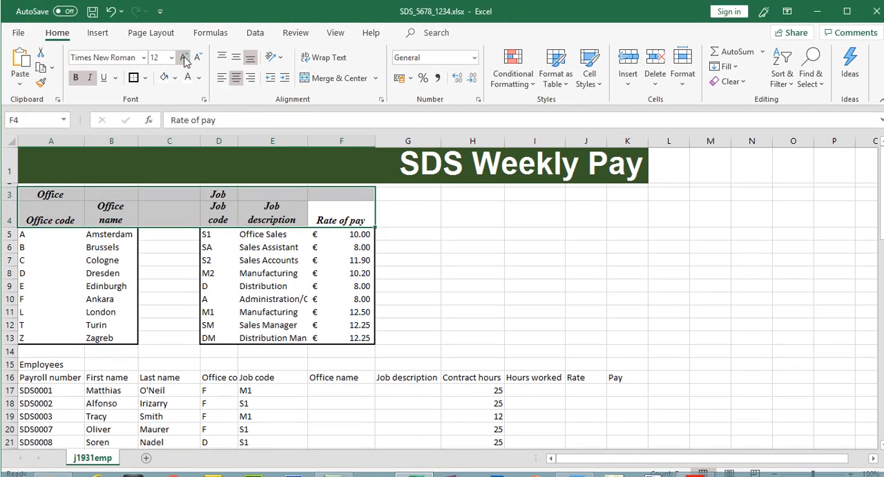
pyautogui.doubleClick(311, 140)
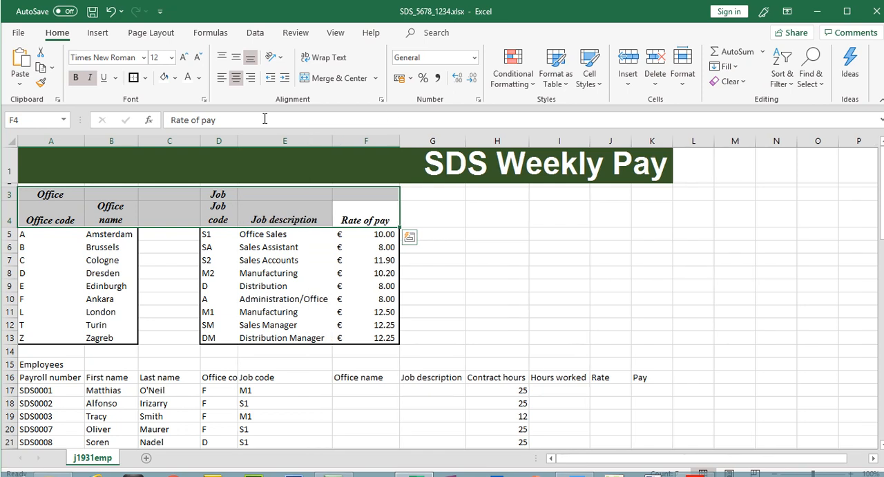
pyautogui.click(184, 58)
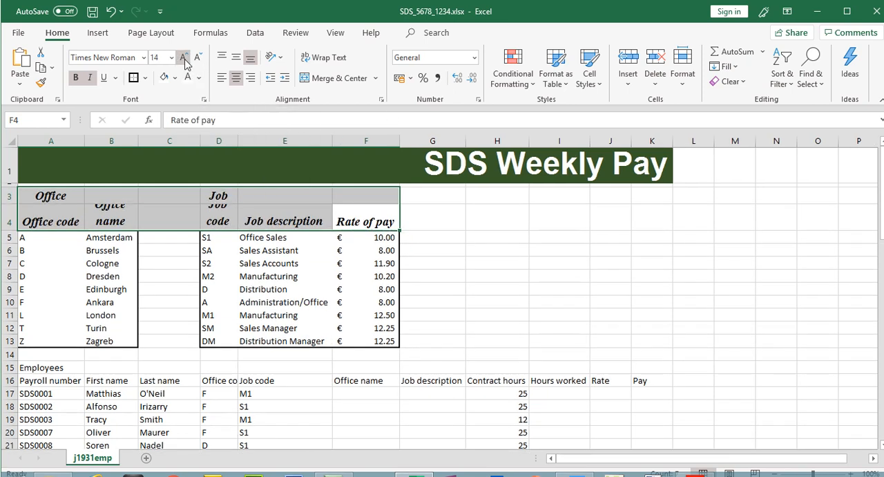
pyautogui.click(183, 58)
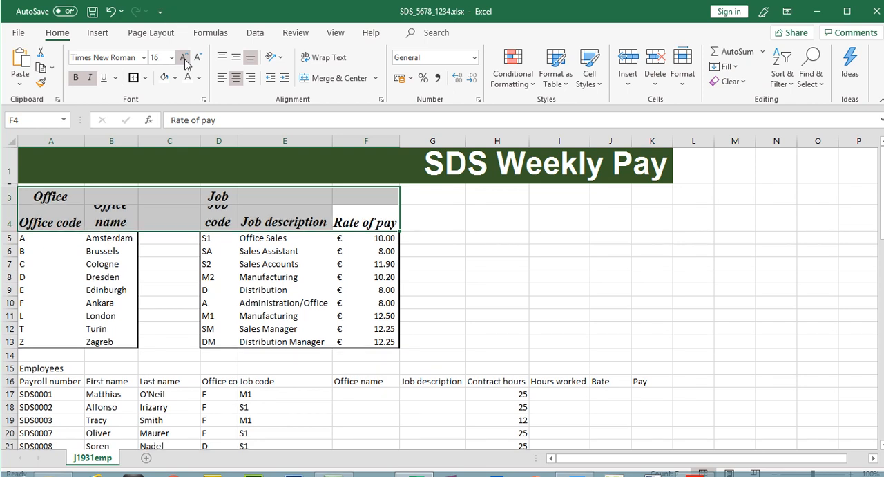
pyautogui.click(184, 58)
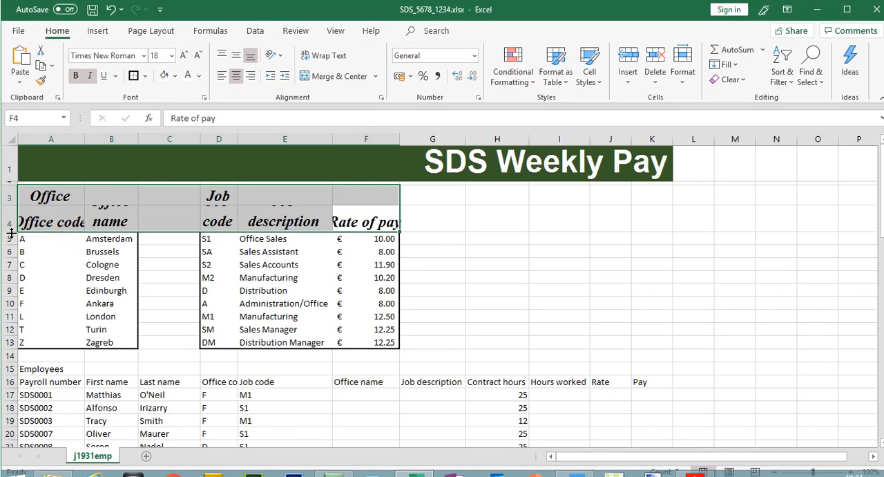
# - Enlarge row 4's height and autofit column F's width to fit the larger headings
pyautogui.moveTo(8, 223); pyautogui.dragTo(11, 244)
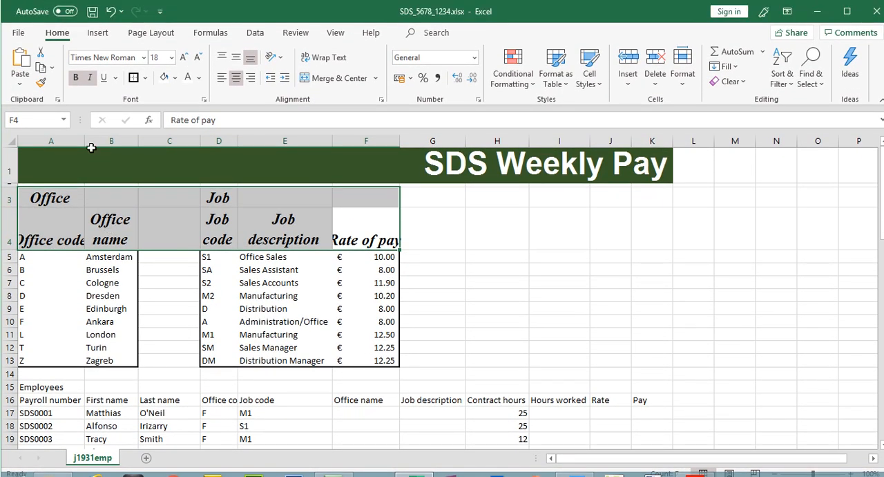
pyautogui.click(192, 312)
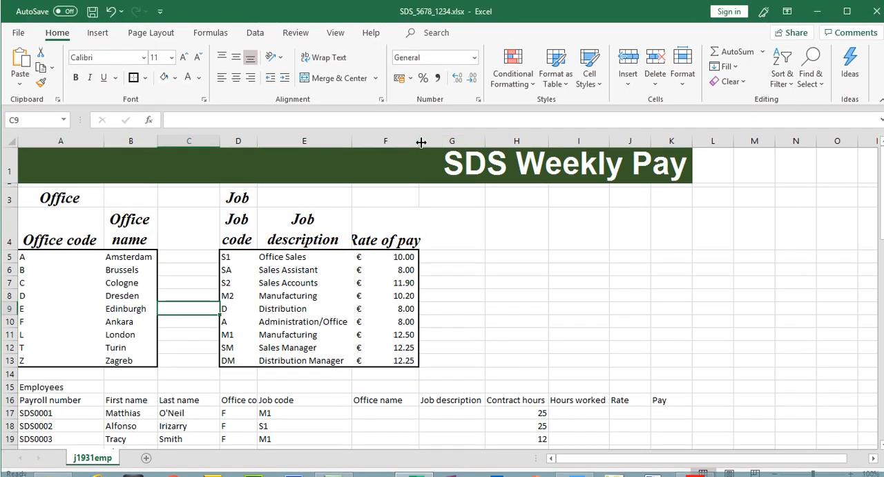
pyautogui.doubleClick(420, 121)
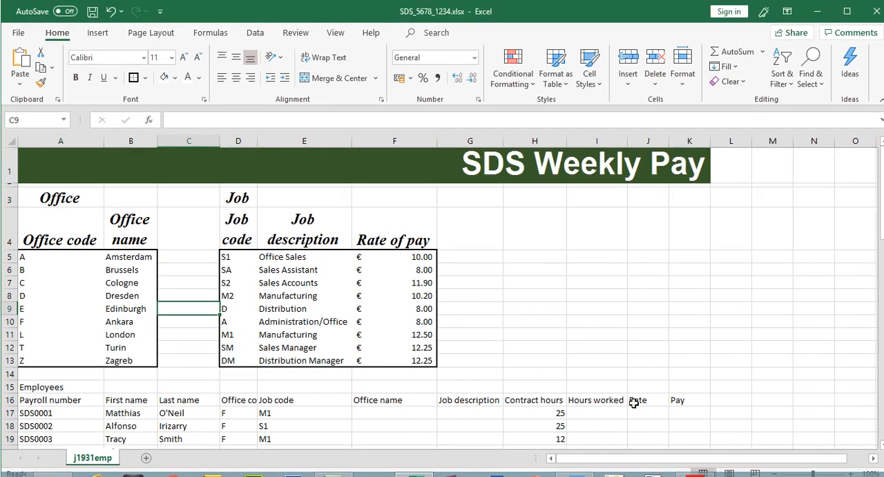
# - Compare the formatted headings with the sample in the question paper
pyautogui.click(695, 461)
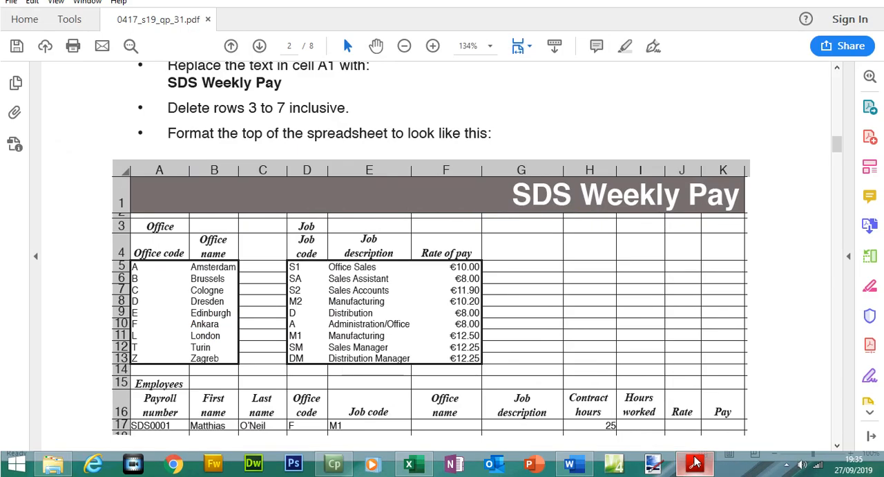
pyautogui.click(696, 461)
pyautogui.click(695, 461)
pyautogui.click(695, 461)
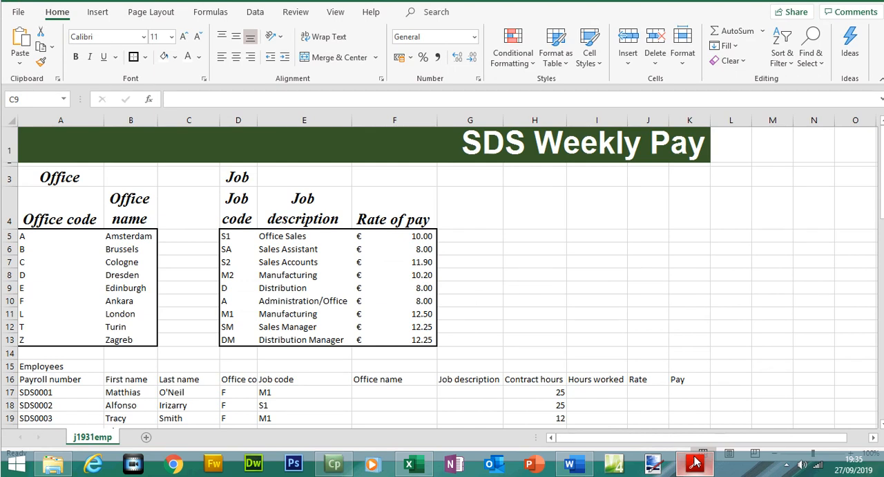
pyautogui.click(696, 462)
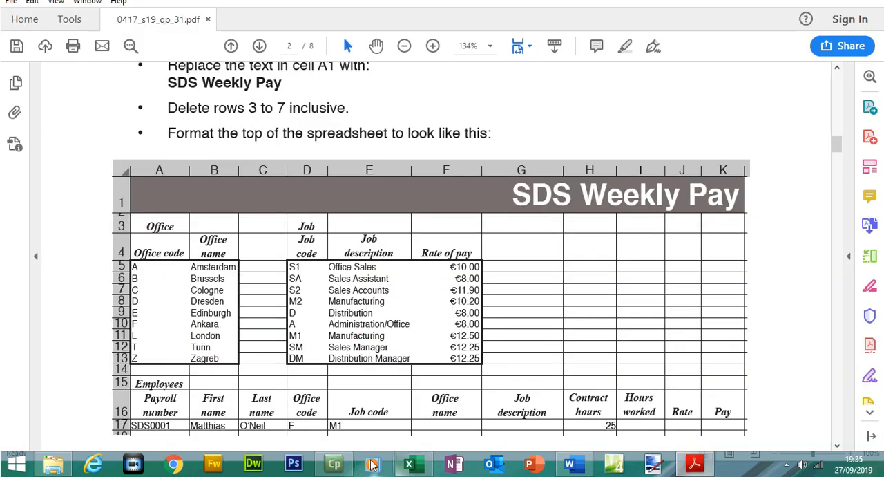
# - Reduce the headings in A3:F4 to 16 pt and narrow column E slightly
pyautogui.click(409, 463)
pyautogui.moveTo(394, 207); pyautogui.dragTo(50, 181)
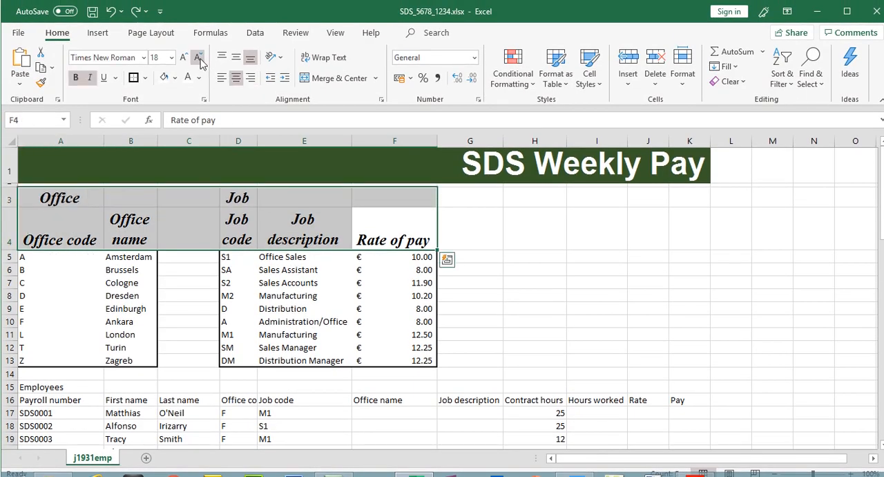
pyautogui.click(198, 58)
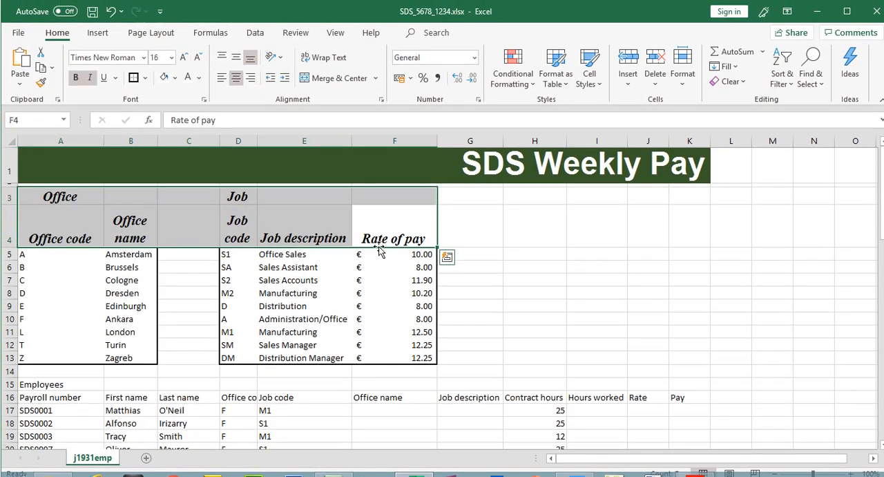
pyautogui.click(355, 224)
pyautogui.moveTo(351, 144); pyautogui.dragTo(348, 143)
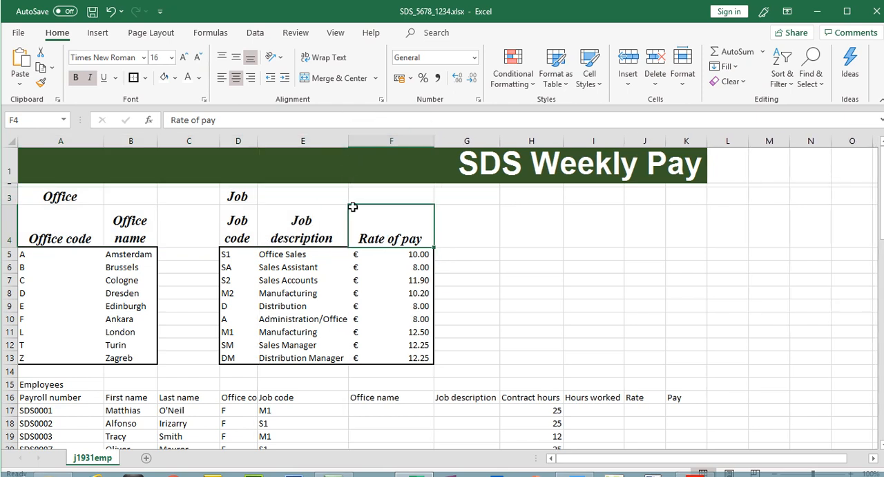
pyautogui.click(570, 335)
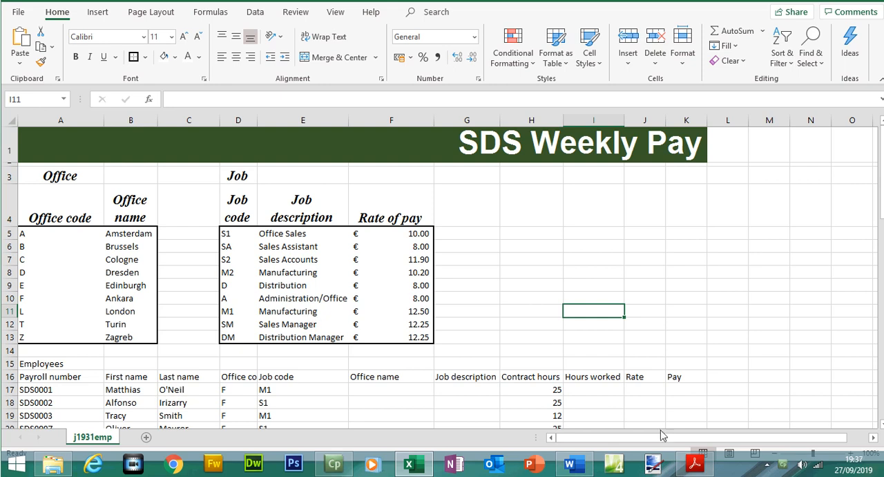
# - Make the employee headings in A15:K16 bold and italic
pyautogui.click(695, 462)
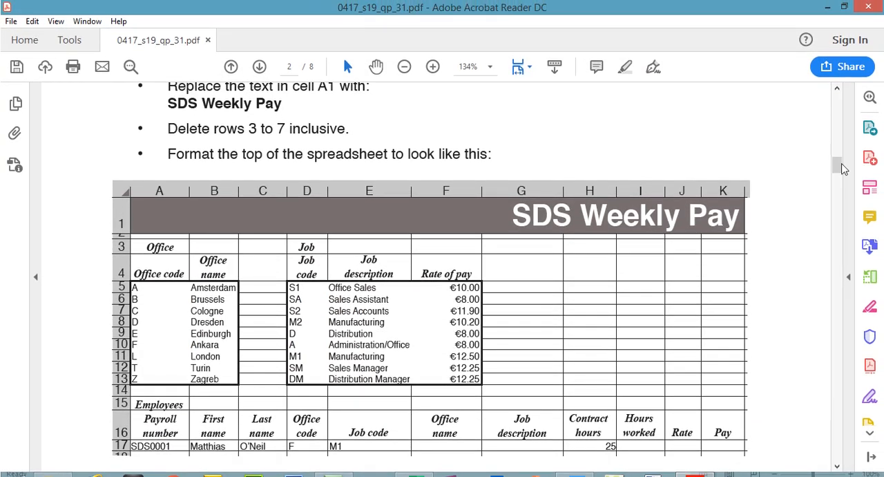
pyautogui.moveTo(840, 156); pyautogui.dragTo(841, 177)
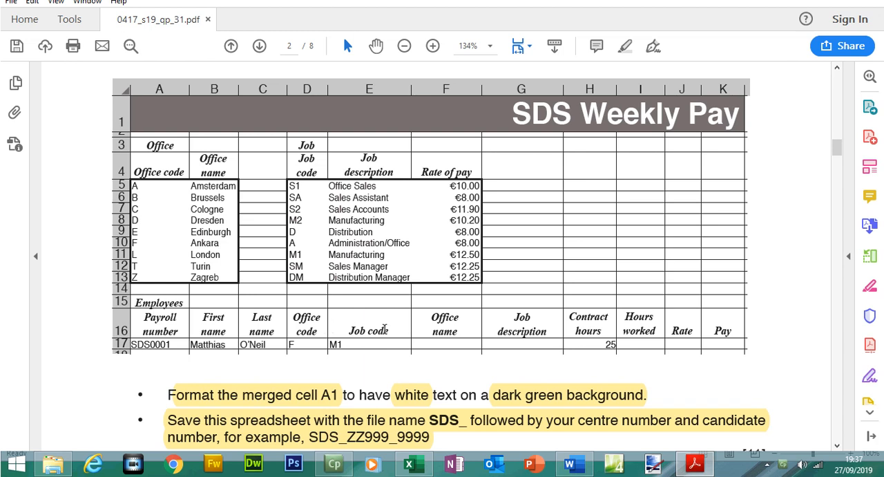
pyautogui.click(696, 465)
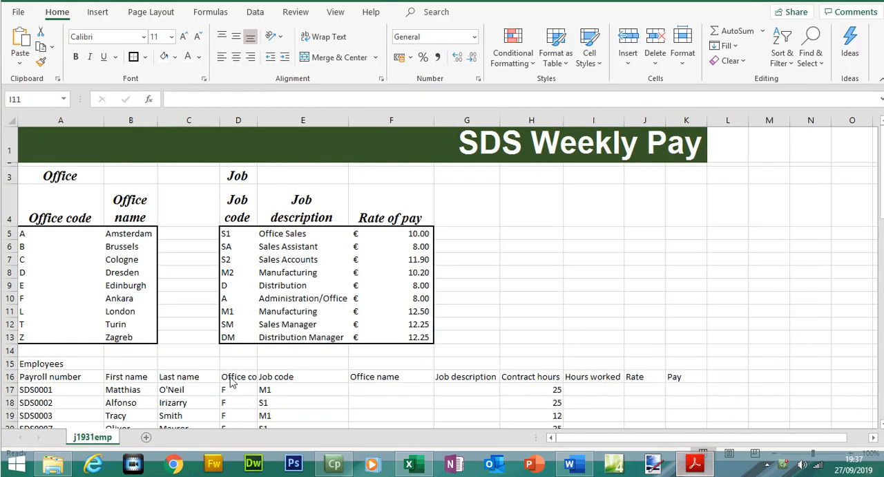
pyautogui.moveTo(29, 363); pyautogui.dragTo(672, 377)
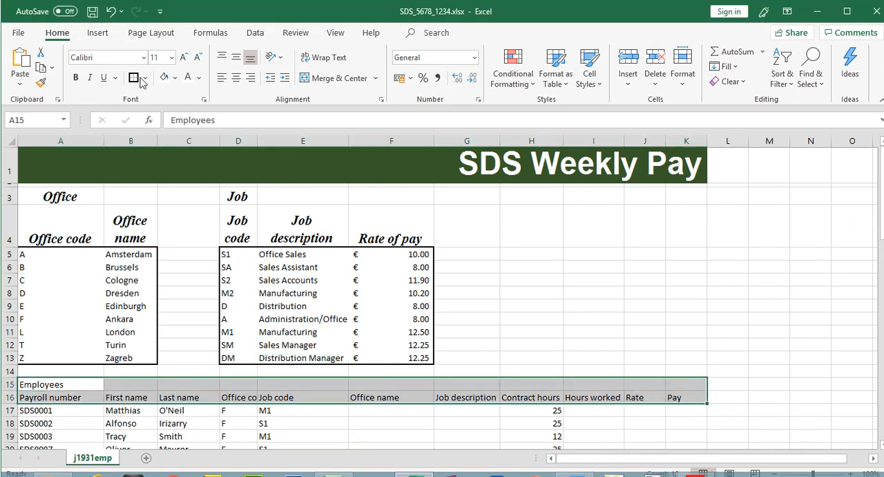
pyautogui.click(76, 77)
pyautogui.click(89, 77)
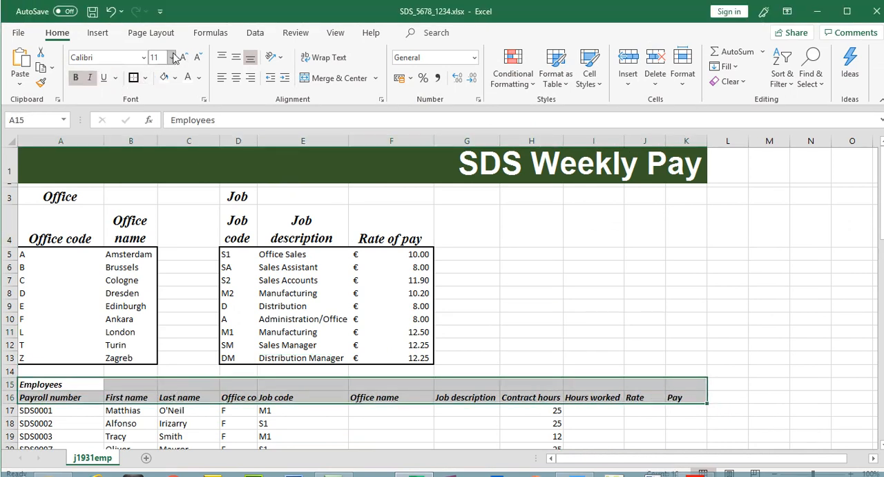
# - Set the employee headings to Times New Roman and centre them
pyautogui.click(142, 58)
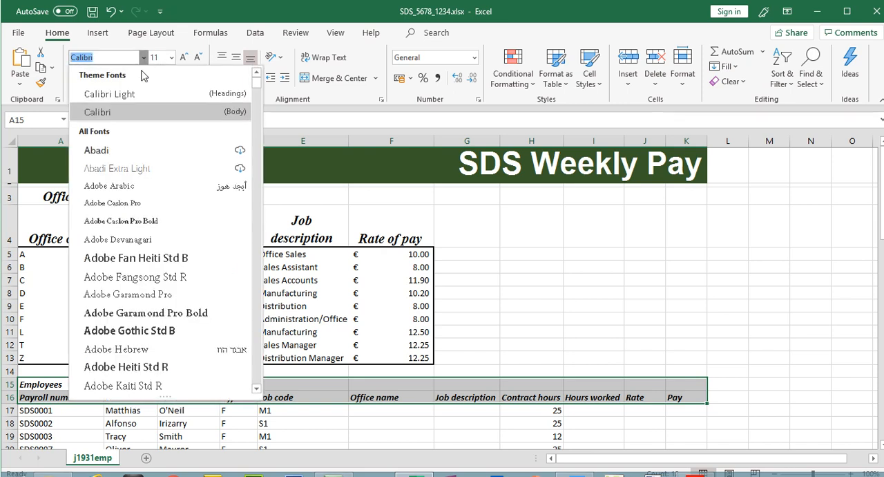
pyautogui.write('Times New Roman')
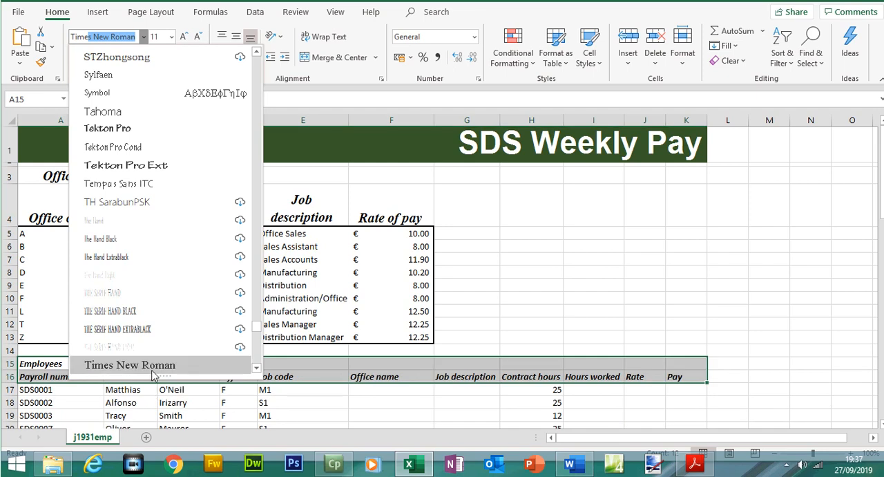
pyautogui.press('Return')
pyautogui.click(235, 57)
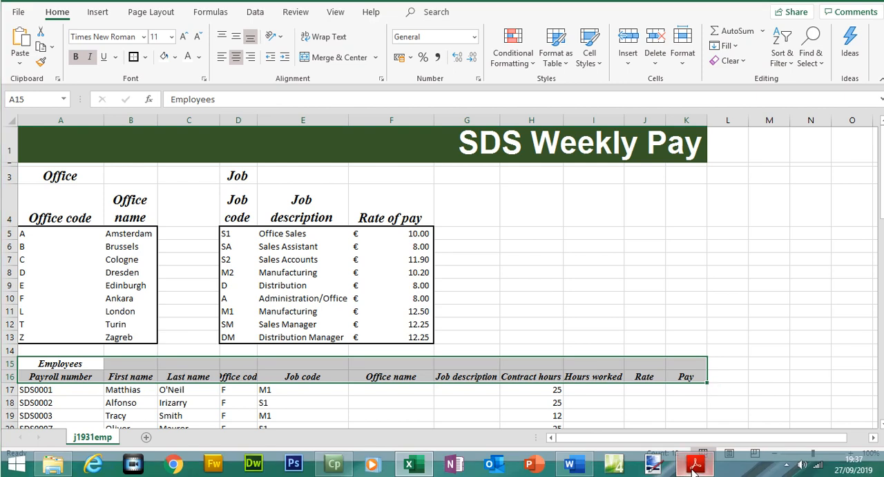
# - Increase the employee headings' font size to 14 pt
pyautogui.click(694, 467)
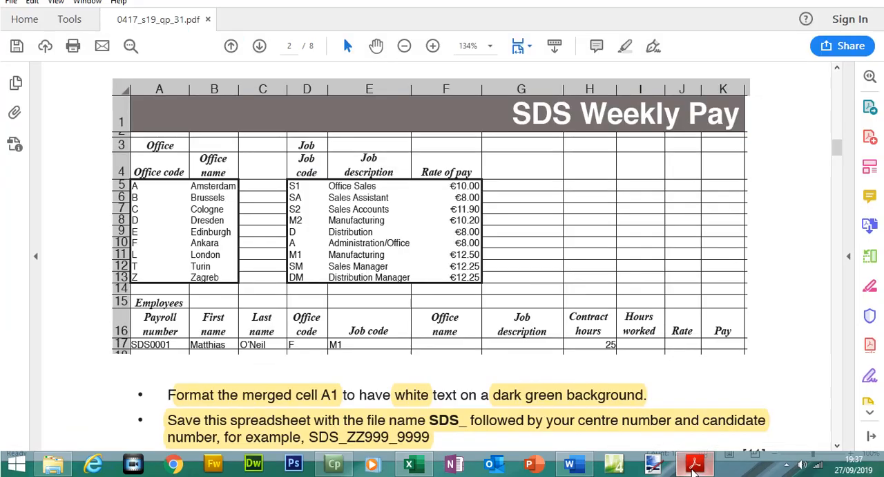
pyautogui.click(695, 467)
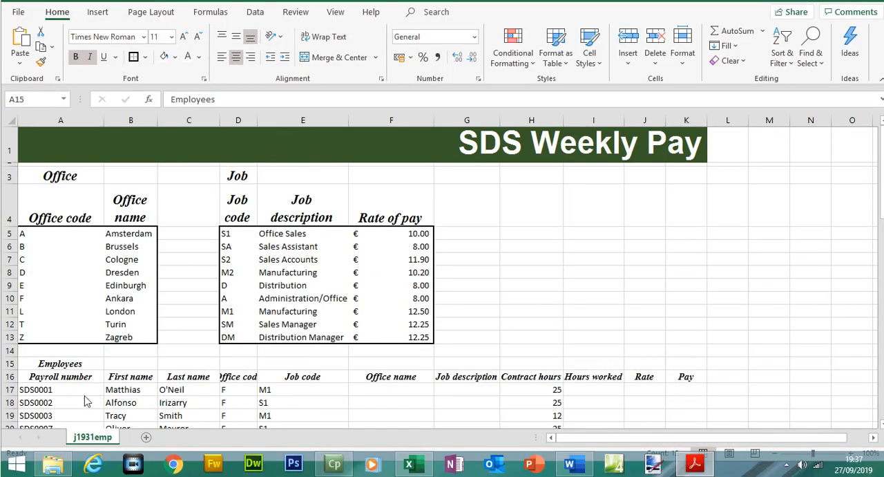
pyautogui.click(74, 366)
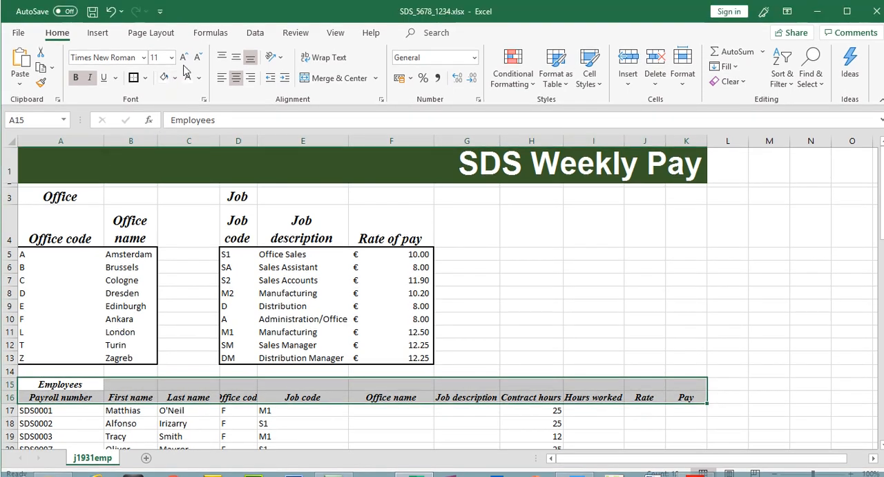
pyautogui.click(184, 58)
pyautogui.click(184, 58)
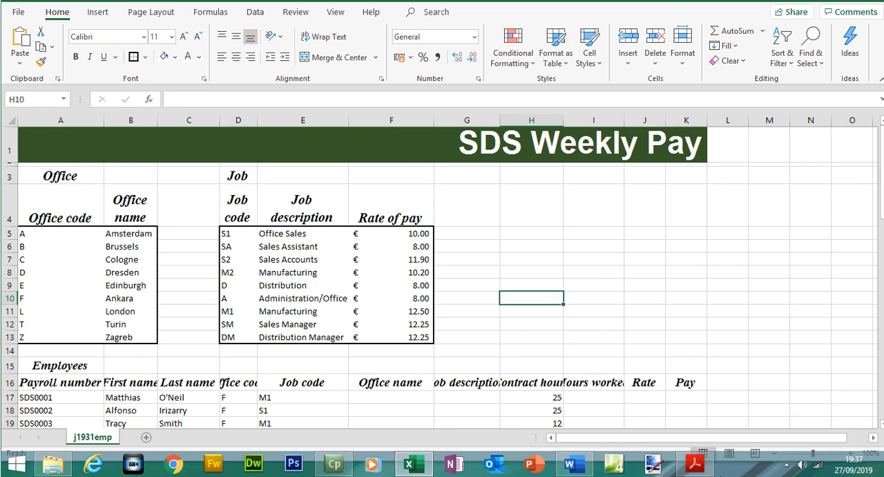
# - Turn on wrap text for the row 16 employee headings A16:K16
pyautogui.click(694, 463)
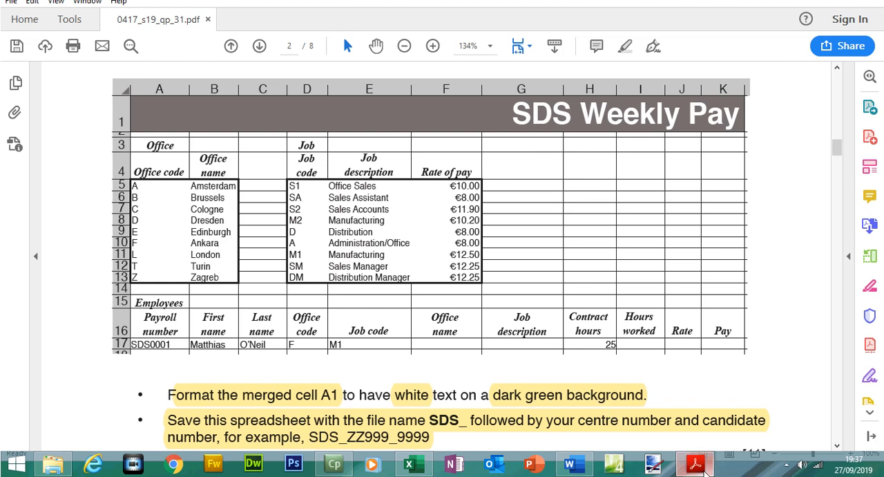
pyautogui.click(694, 463)
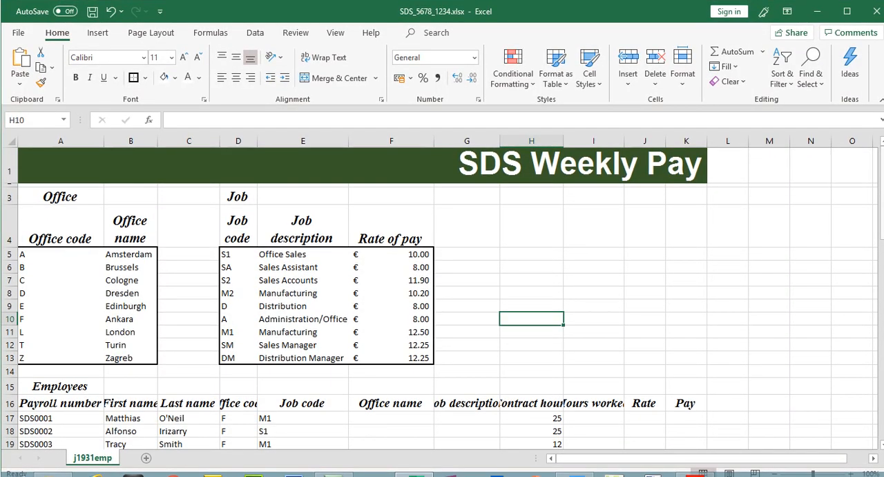
pyautogui.scroll(-1, 10, 387)
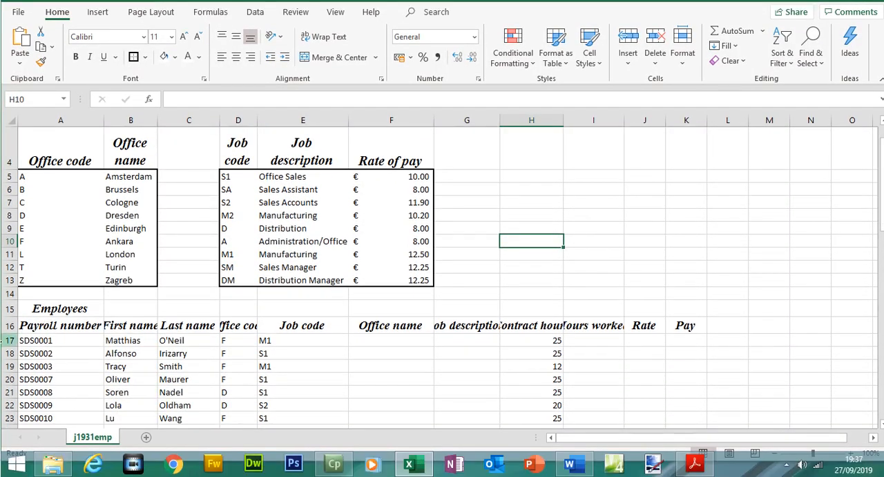
pyautogui.moveTo(10, 334); pyautogui.dragTo(679, 337)
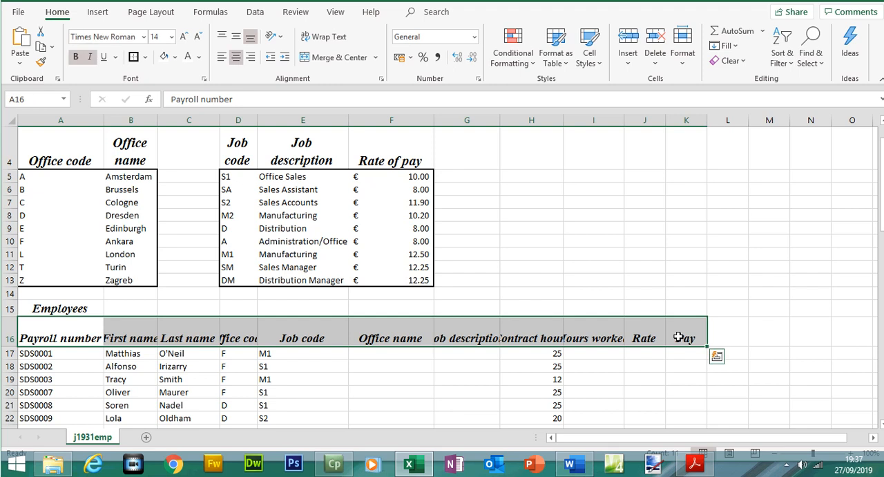
pyautogui.rightClick(679, 337)
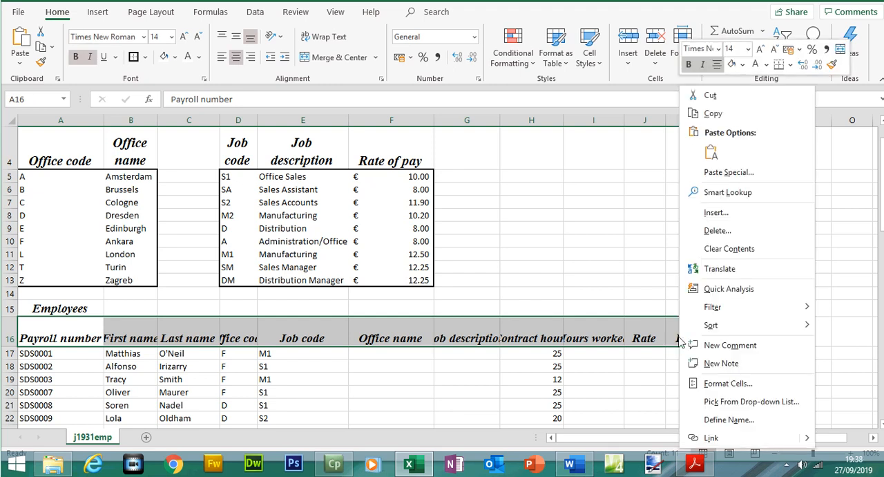
pyautogui.click(728, 384)
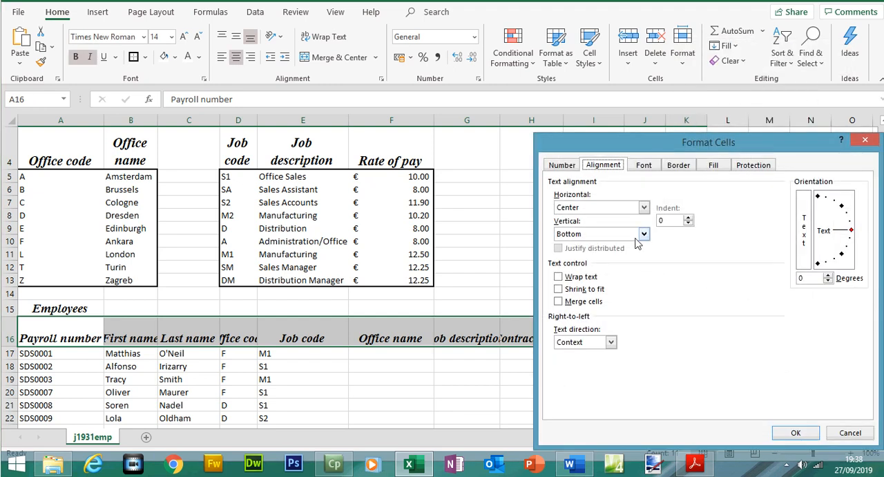
pyautogui.click(570, 280)
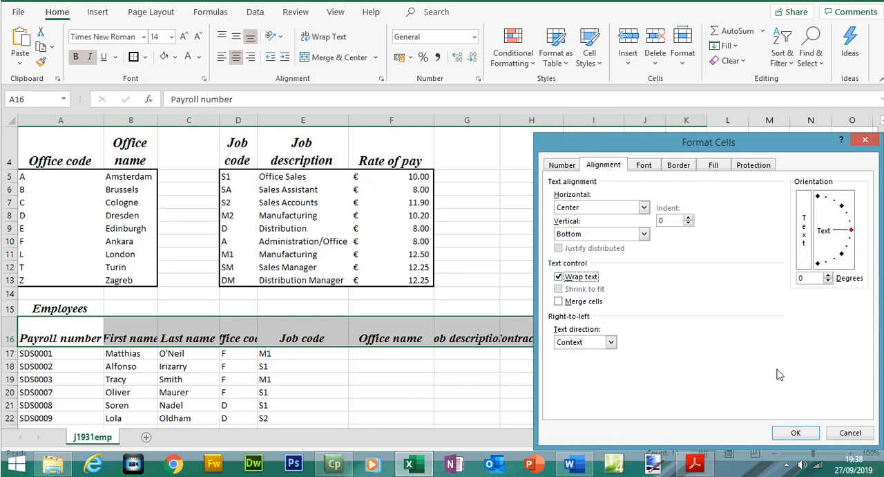
pyautogui.click(794, 432)
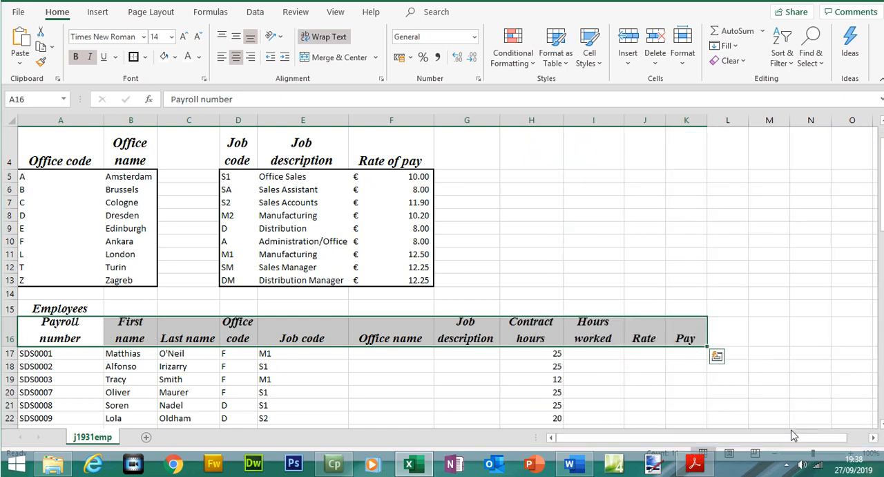
pyautogui.click(382, 381)
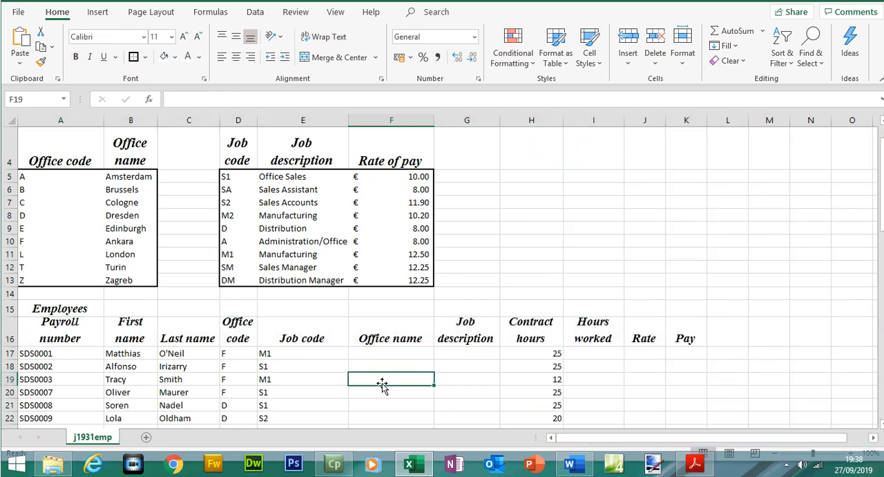
# - Narrow column C slightly and make row 16 a little taller
pyautogui.click(695, 464)
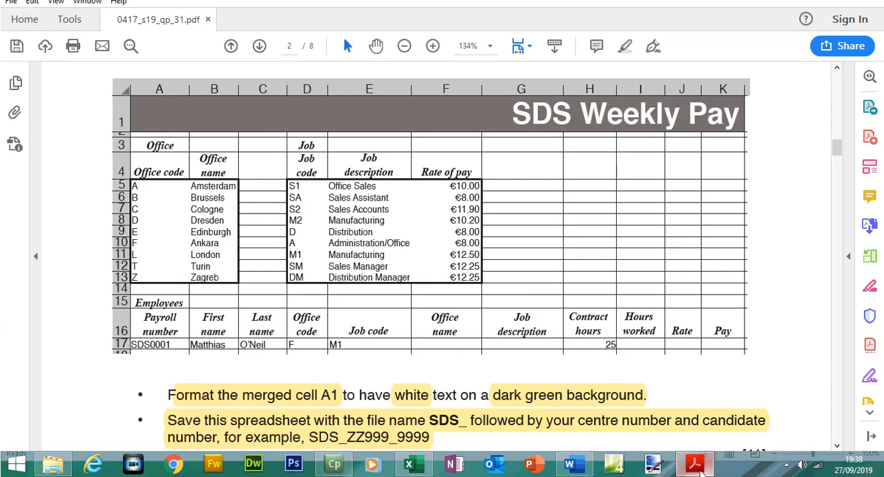
pyautogui.moveTo(697, 470)
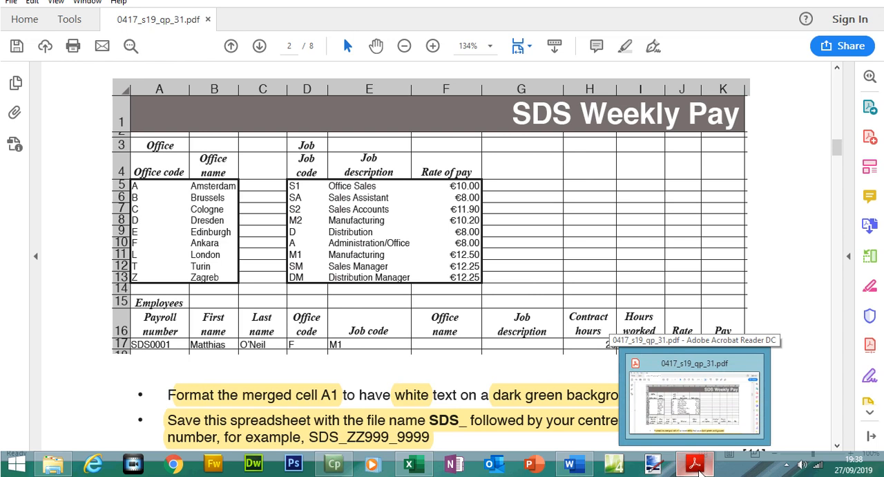
pyautogui.click(697, 467)
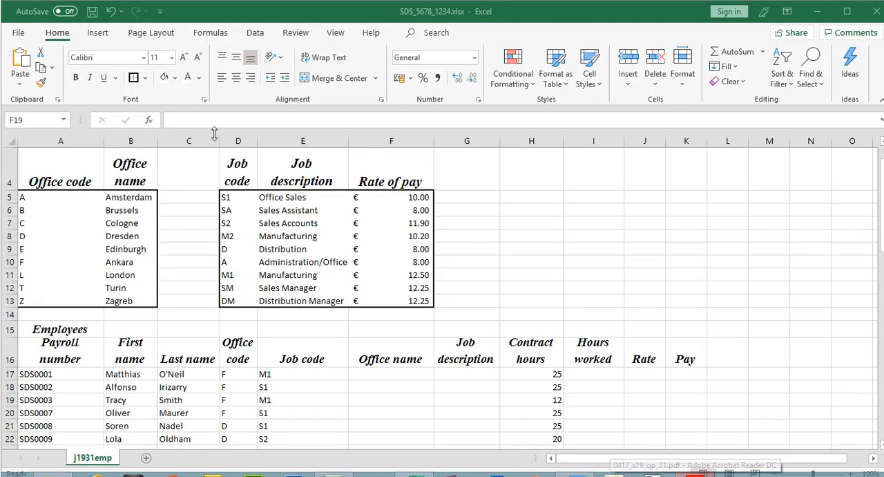
pyautogui.moveTo(220, 141); pyautogui.dragTo(213, 141)
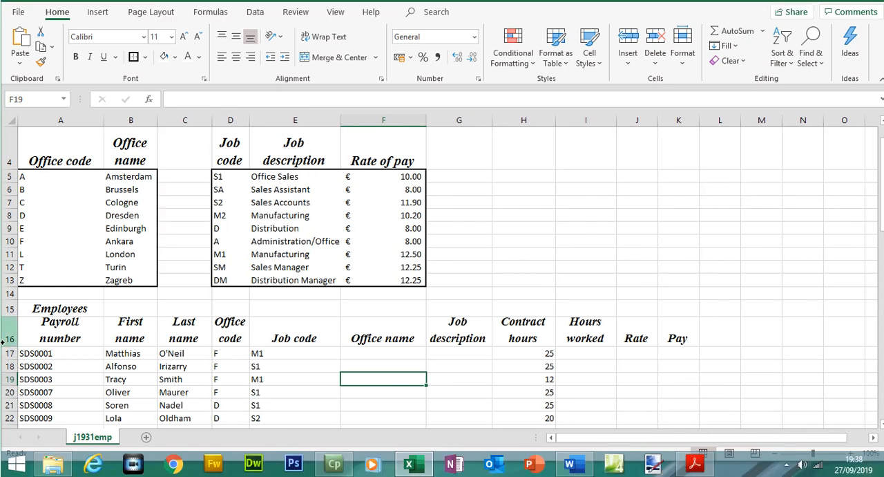
pyautogui.moveTo(4, 347); pyautogui.dragTo(9, 348)
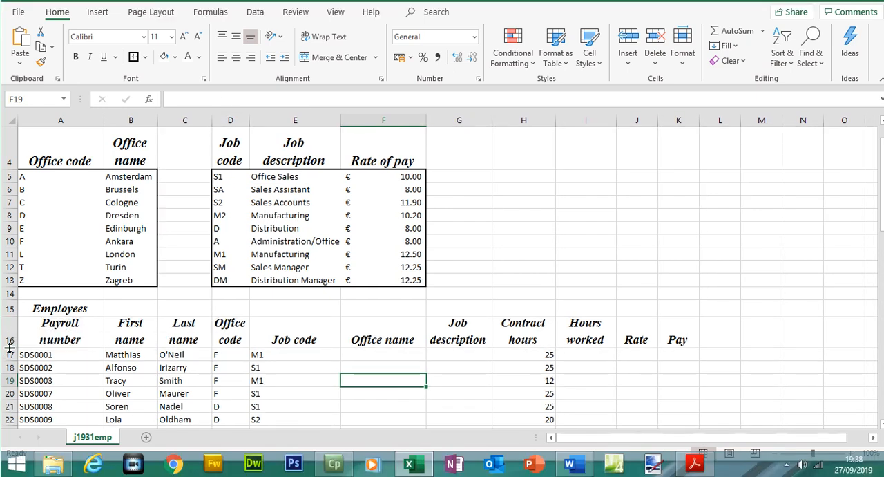
pyautogui.click(288, 333)
# - Narrow column F so the employee table matches the sample
pyautogui.click(692, 463)
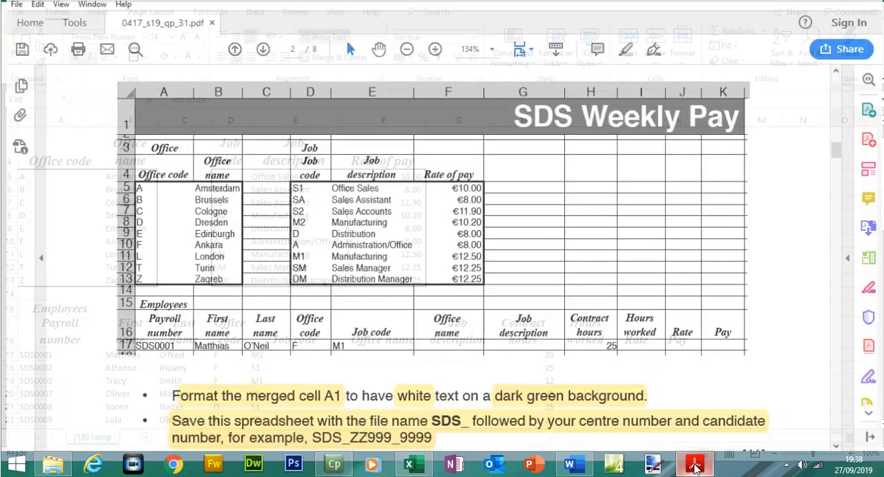
pyautogui.click(694, 464)
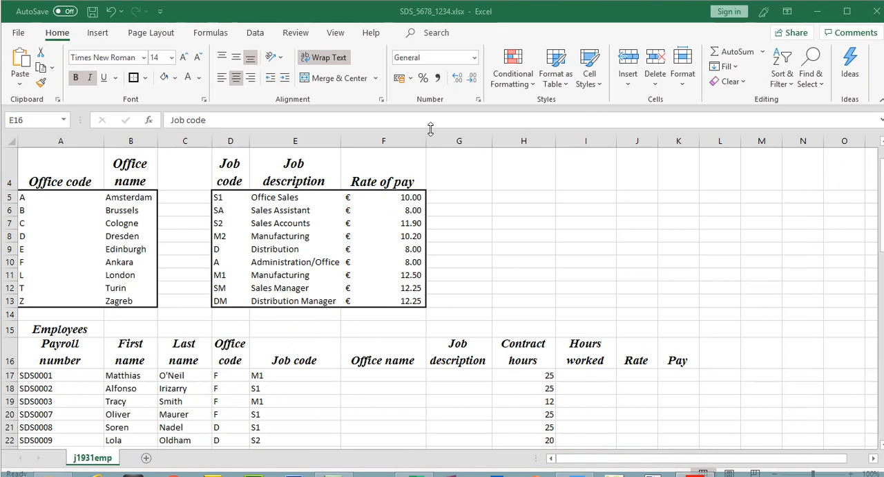
pyautogui.click(412, 138)
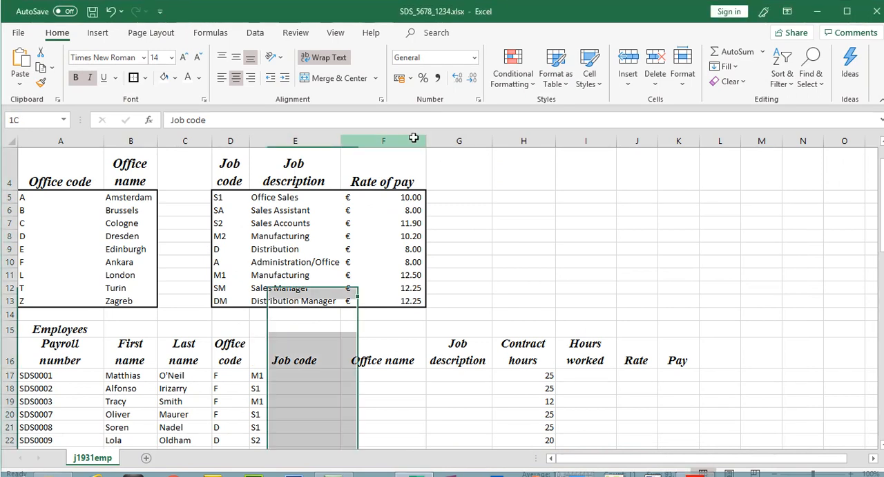
pyautogui.moveTo(427, 141); pyautogui.dragTo(410, 140)
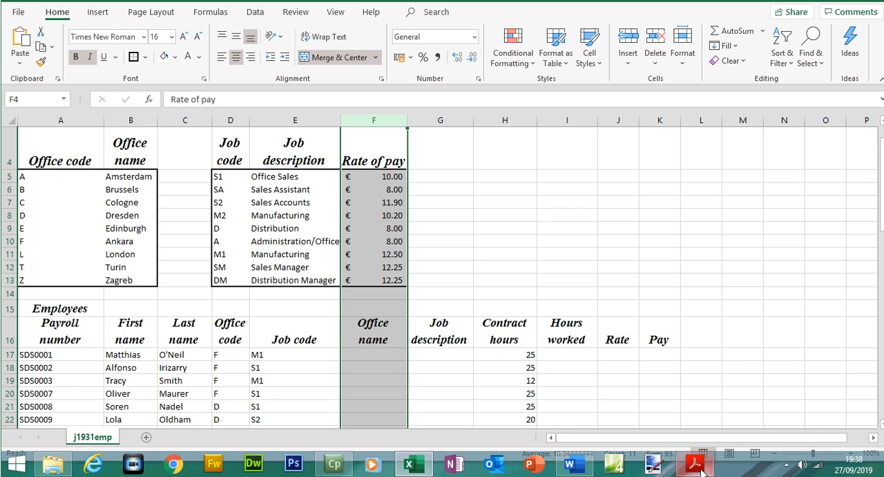
pyautogui.click(695, 464)
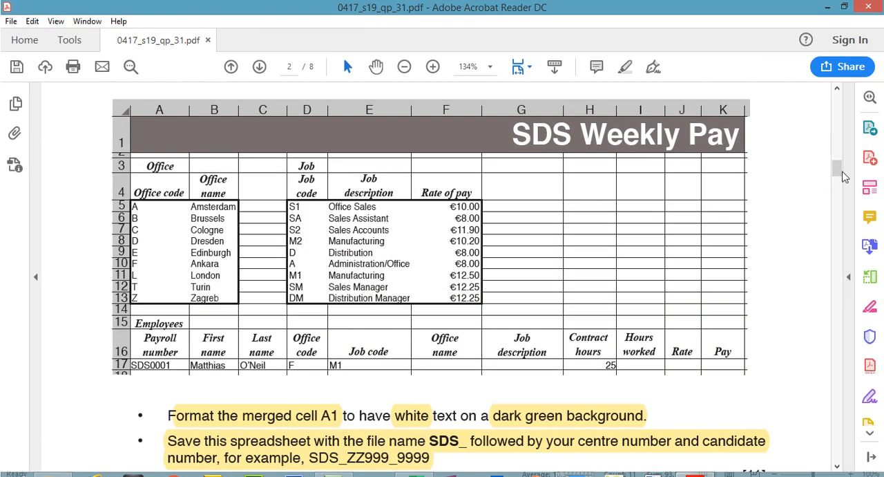
# - Highlight the instructions to replace cell A1's text, delete rows 3 to 7 and format the spreadsheet top in the question paper
pyautogui.moveTo(840, 150); pyautogui.dragTo(838, 164)
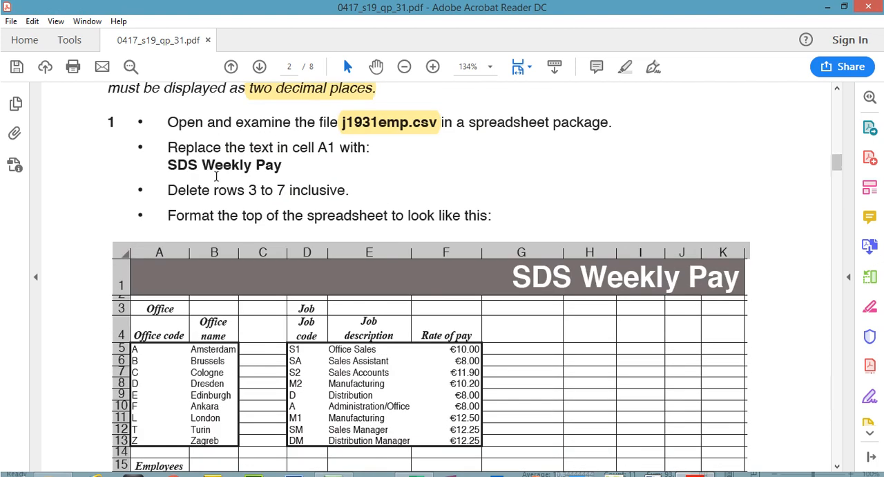
pyautogui.moveTo(168, 147); pyautogui.dragTo(488, 215)
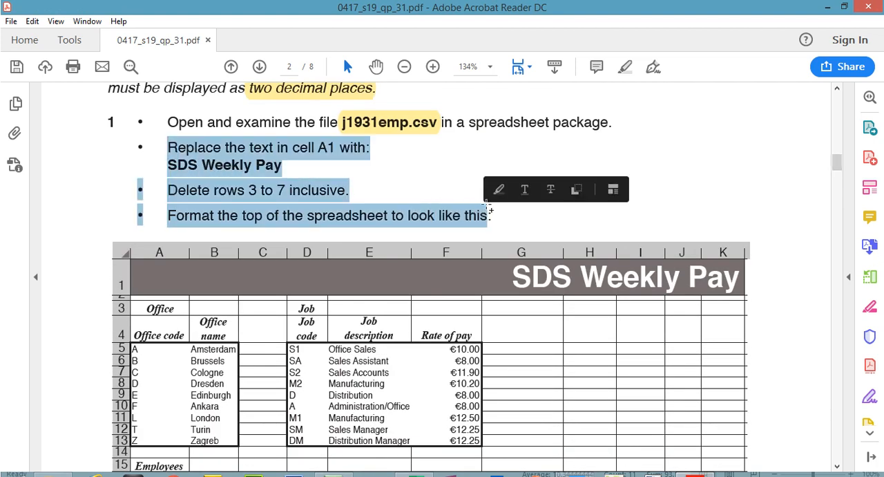
pyautogui.click(625, 67)
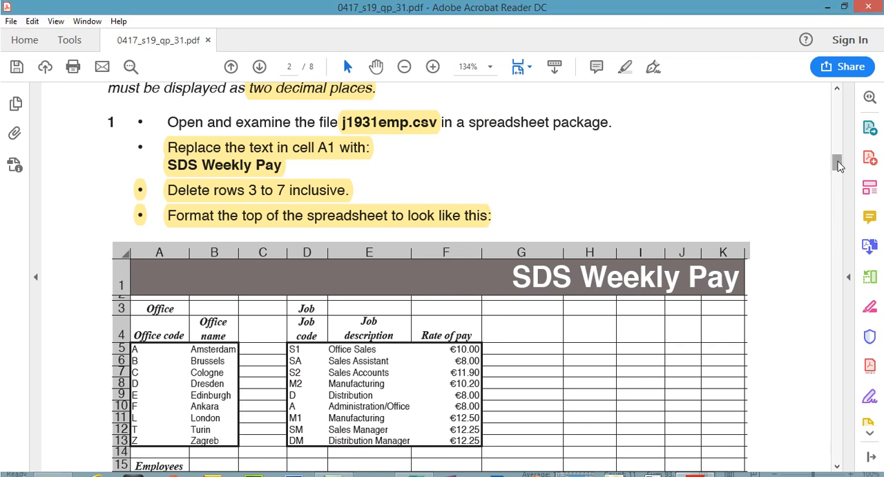
# - Examine the sample spreadsheet in the question paper, comparing its headings, Rate of pay values and employee headings
pyautogui.moveTo(838, 141); pyautogui.dragTo(838, 143)
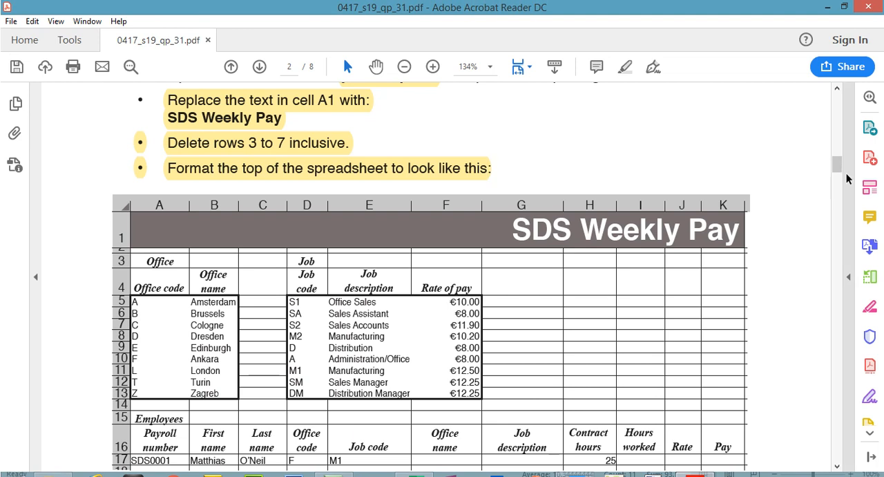
pyautogui.moveTo(838, 165); pyautogui.dragTo(841, 186)
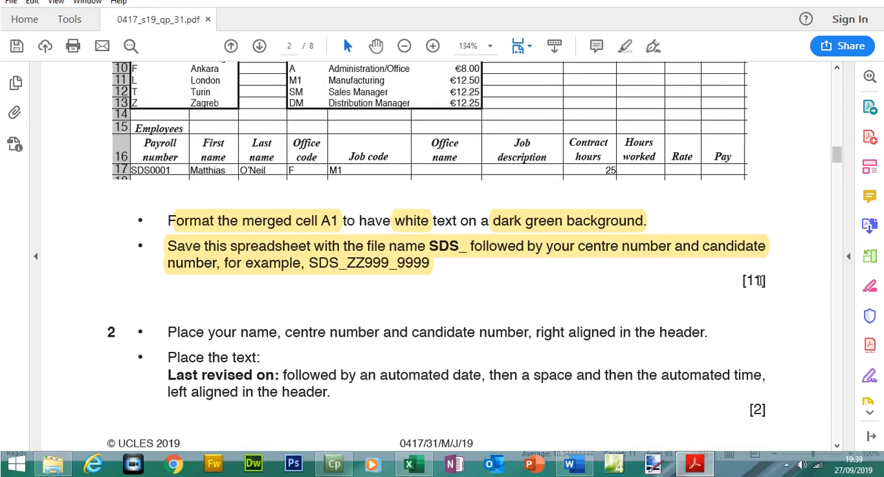
pyautogui.moveTo(759, 280); pyautogui.dragTo(746, 280)
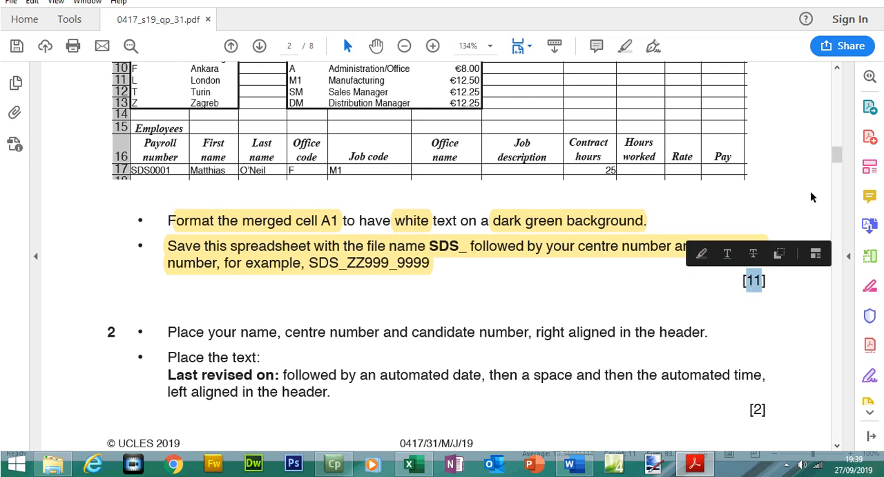
pyautogui.moveTo(842, 156); pyautogui.dragTo(842, 177)
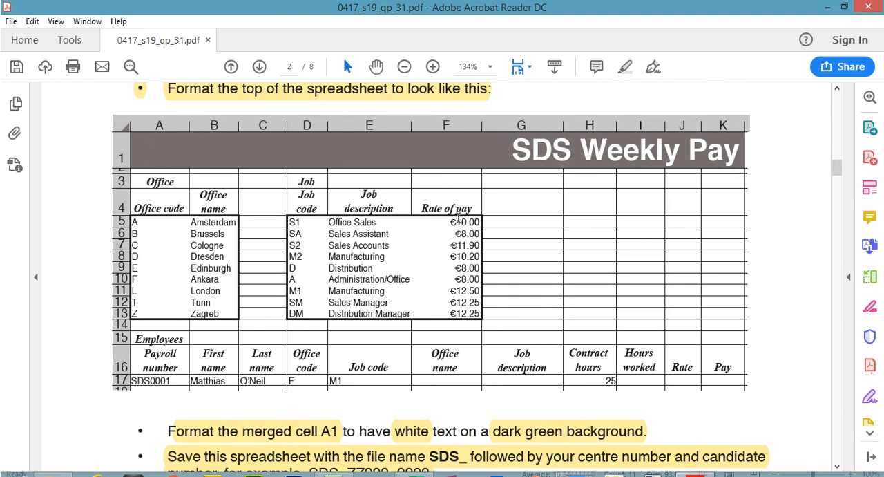
pyautogui.moveTo(452, 220); pyautogui.dragTo(474, 316)
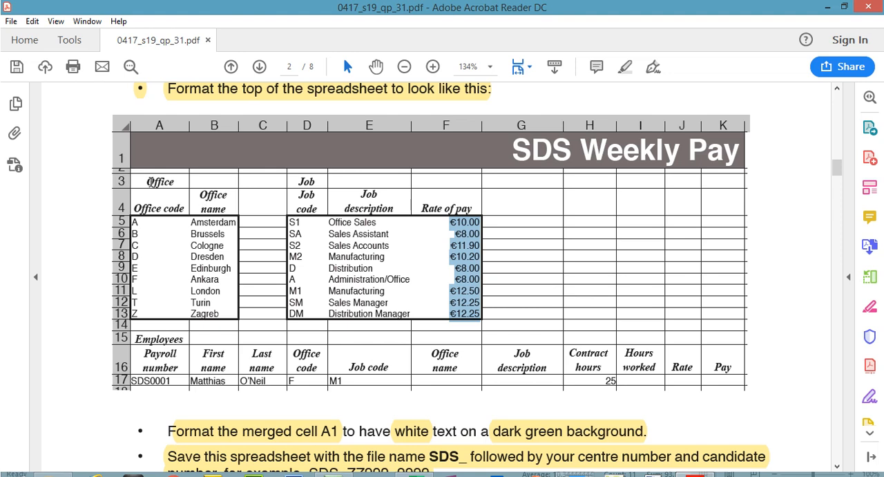
pyautogui.moveTo(148, 181); pyautogui.dragTo(174, 182)
pyautogui.moveTo(134, 208); pyautogui.dragTo(185, 208)
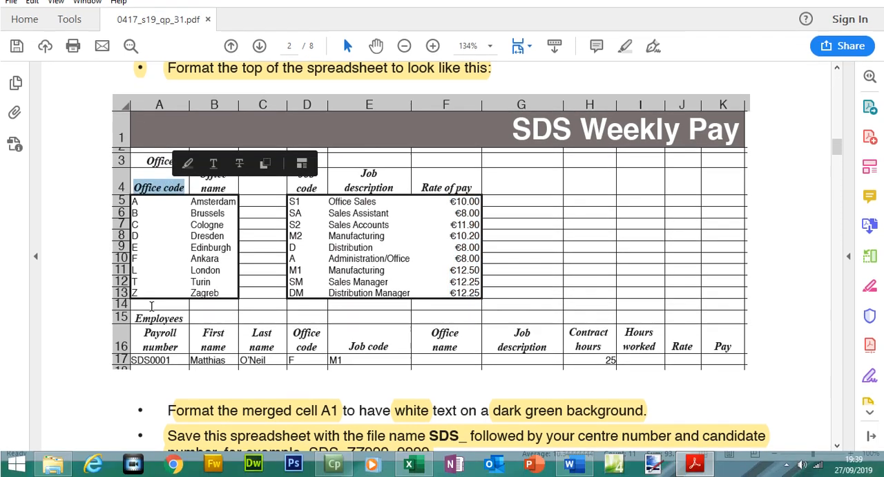
pyautogui.moveTo(142, 338); pyautogui.dragTo(178, 337)
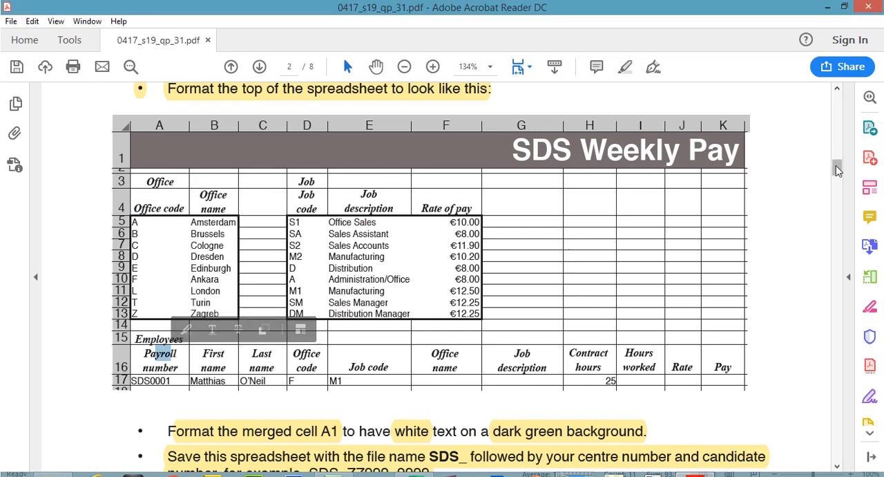
pyautogui.moveTo(837, 146); pyautogui.dragTo(837, 181)
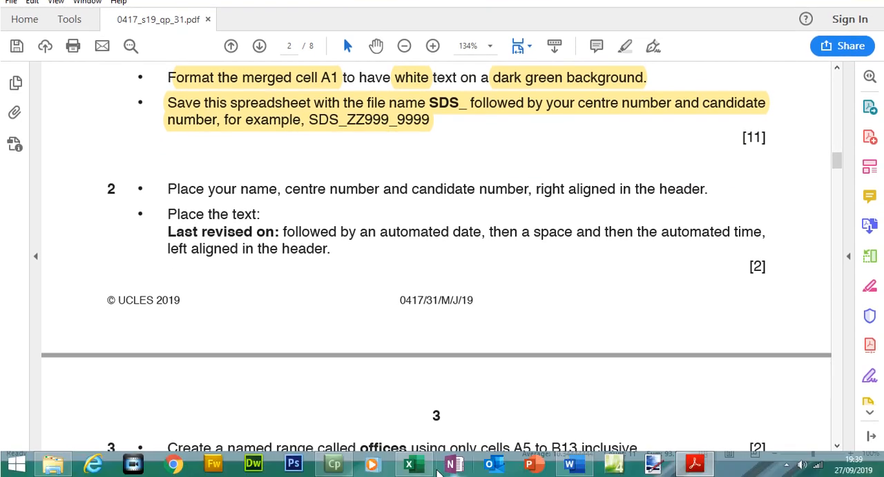
# - Switch to Excel and select cell C4 at the top of the worksheet
pyautogui.click(414, 464)
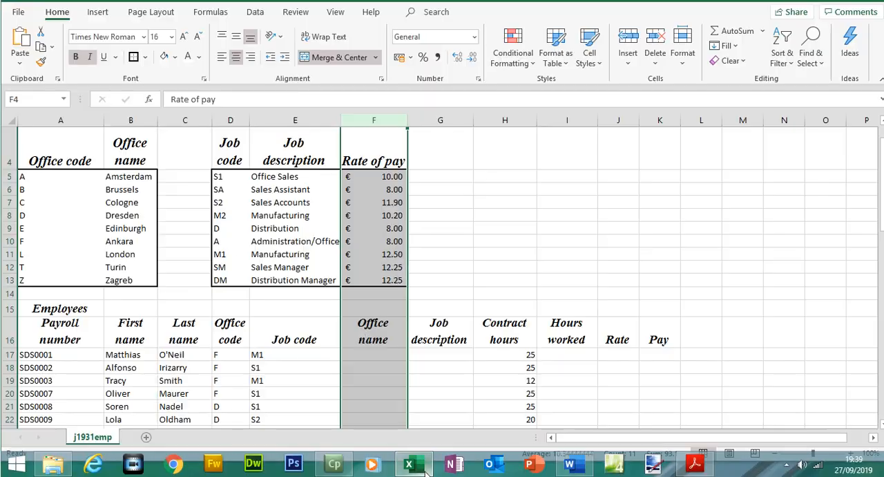
pyautogui.click(178, 158)
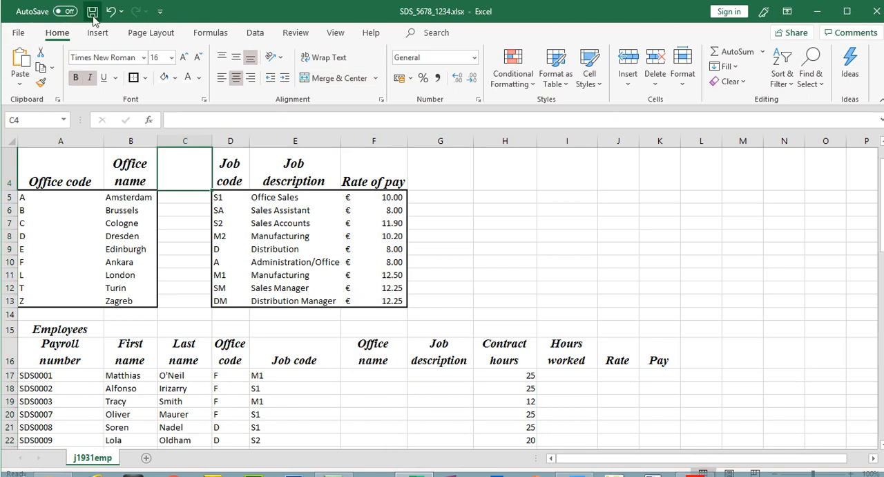
pyautogui.click(92, 12)
pyautogui.moveTo(880, 181); pyautogui.dragTo(880, 178)
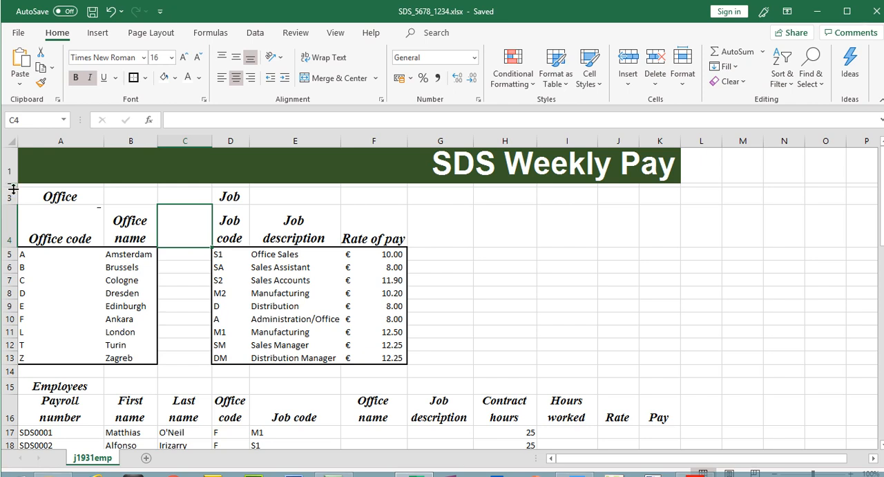
# - Reduce row 2's height to about 6 points so it forms a thin spacer row
pyautogui.moveTo(13, 188); pyautogui.dragTo(13, 191)
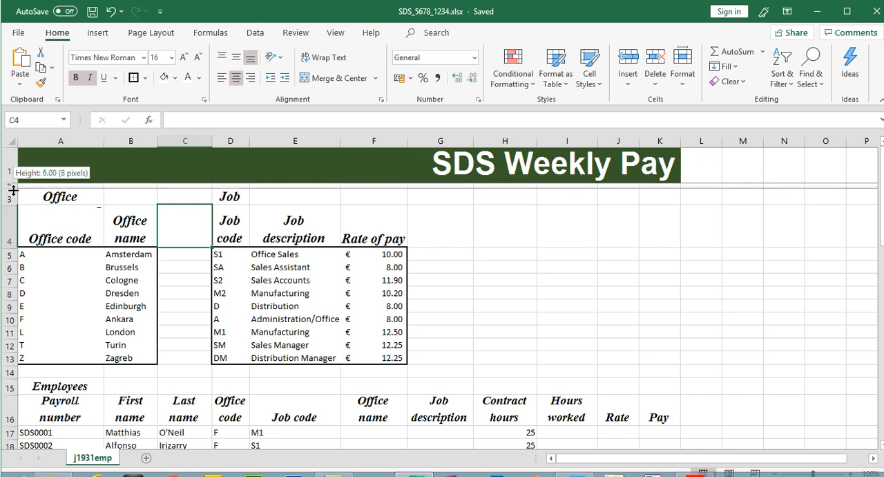
pyautogui.moveTo(13, 190); pyautogui.dragTo(13, 186)
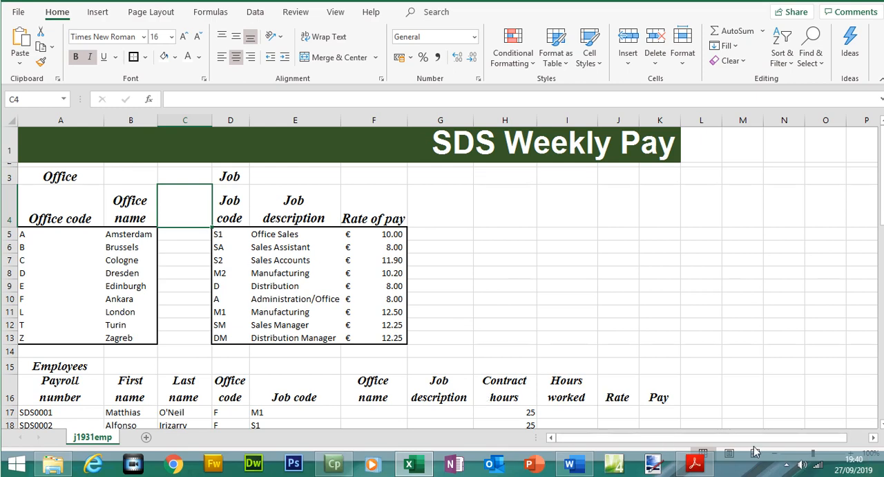
# - Highlight the question paper instruction to place the name, centre number and candidate number right aligned in the header
pyautogui.click(698, 462)
pyautogui.moveTo(840, 169)
pyautogui.mouseDown()
pyautogui.moveTo(841, 155)
pyautogui.moveTo(840, 168)
pyautogui.mouseUp()
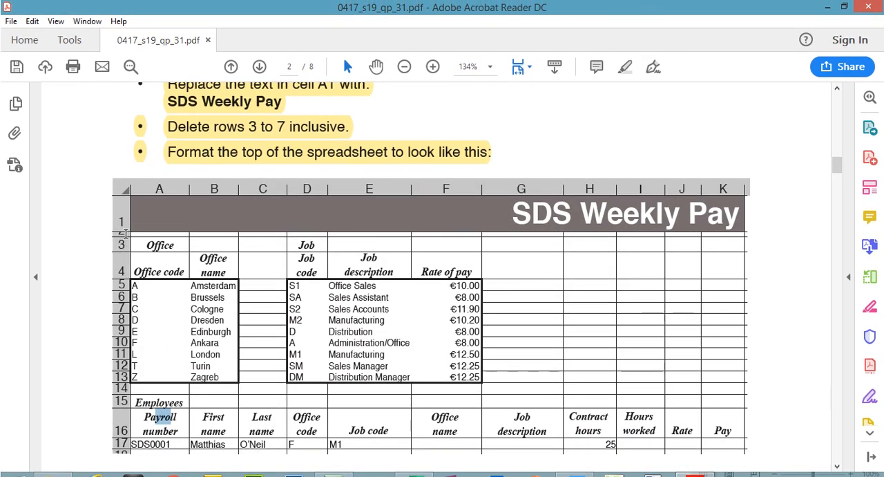
pyautogui.moveTo(836, 163); pyautogui.dragTo(838, 185)
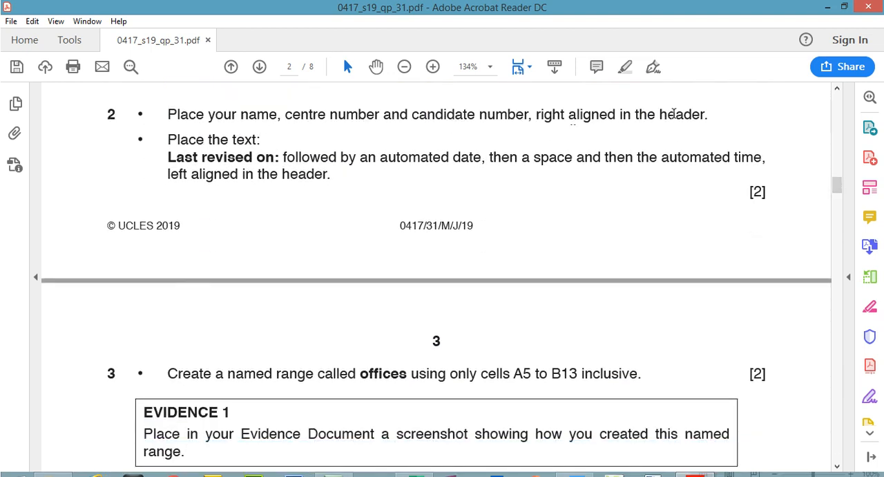
pyautogui.moveTo(710, 114); pyautogui.dragTo(167, 115)
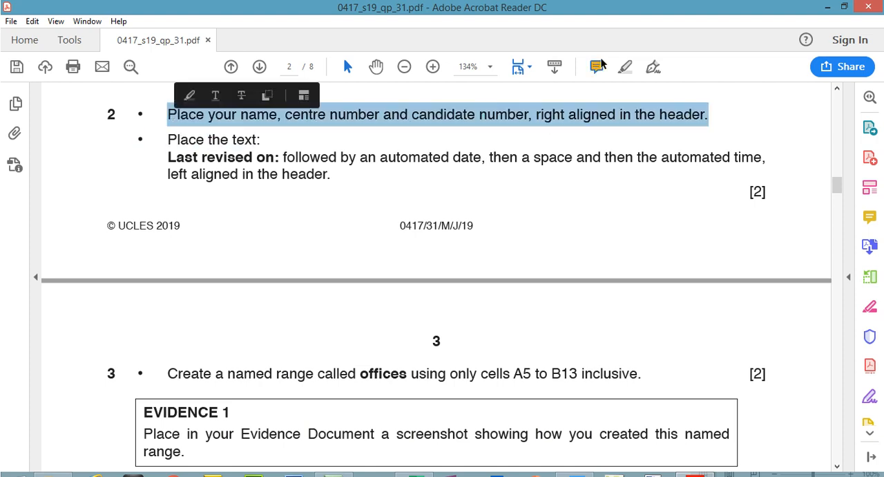
pyautogui.click(624, 67)
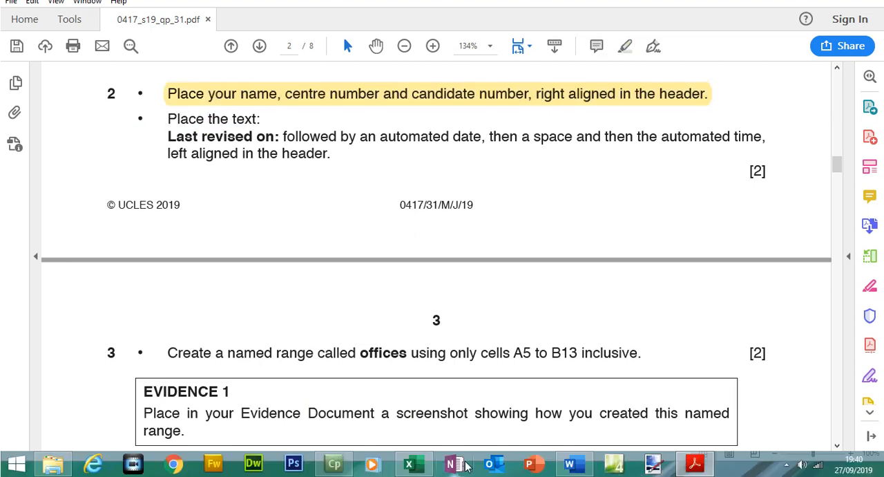
# - Open the worksheet's page header for editing
pyautogui.click(424, 467)
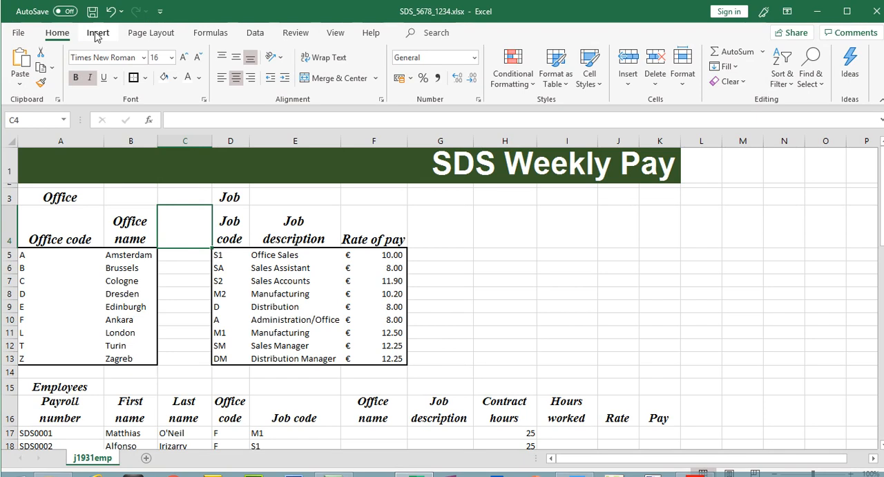
pyautogui.click(97, 34)
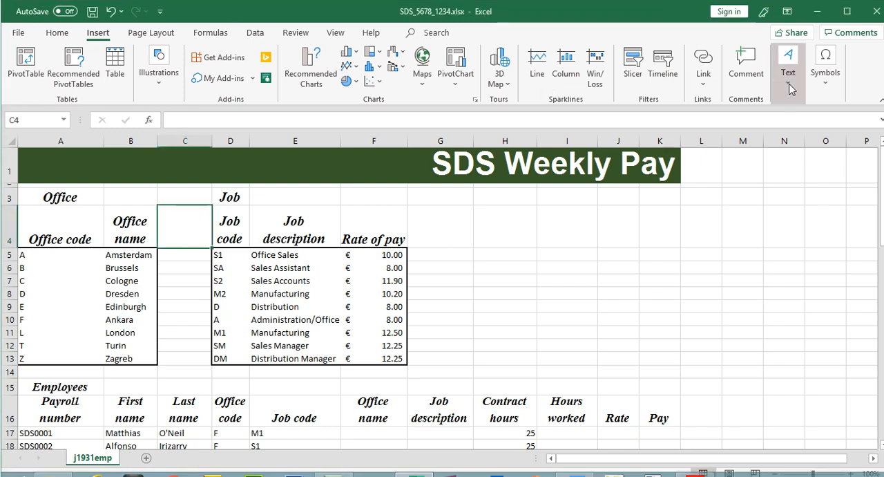
pyautogui.click(789, 76)
pyautogui.click(768, 116)
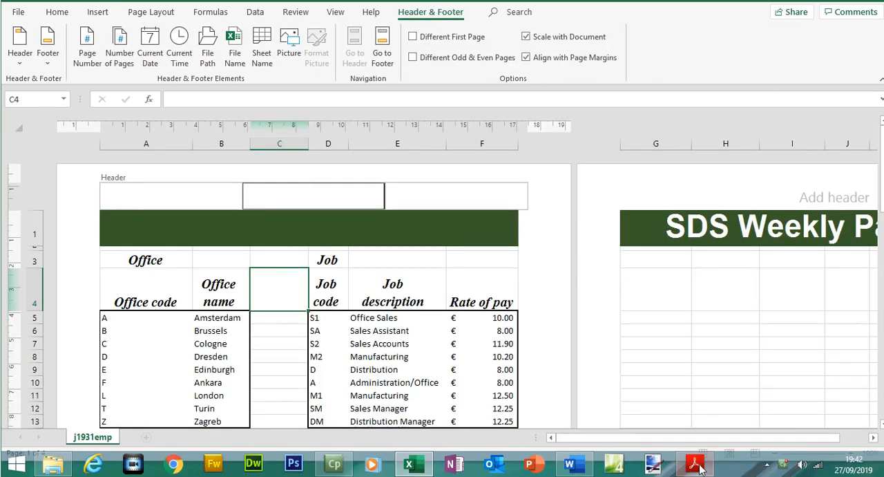
# - Enter the candidate's name, centre number and candidate number, comma separated, in the right section of the header
pyautogui.click(696, 466)
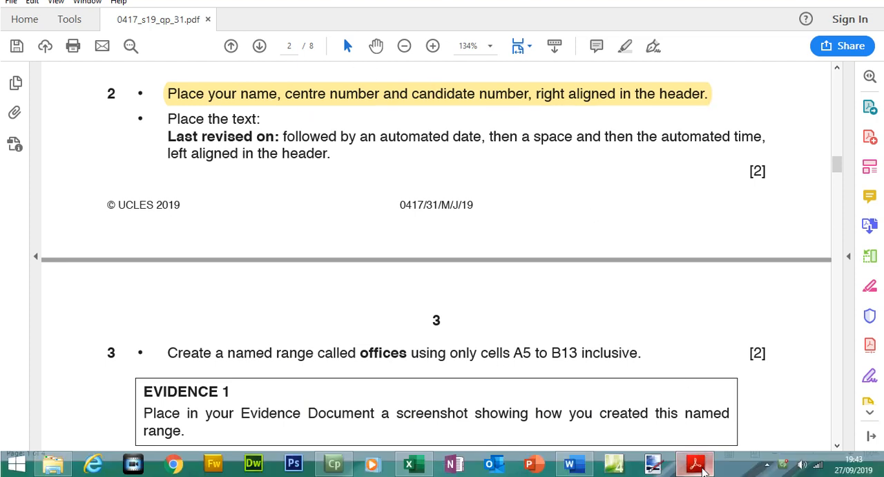
pyautogui.click(696, 474)
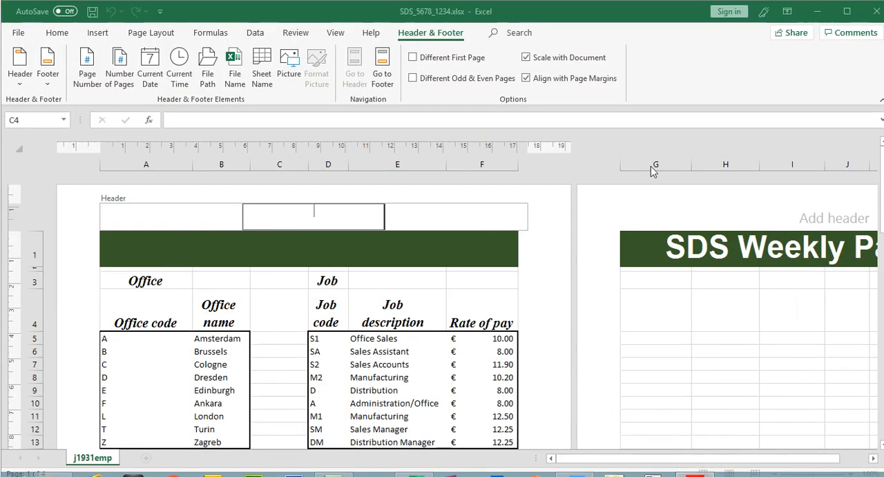
pyautogui.click(482, 219)
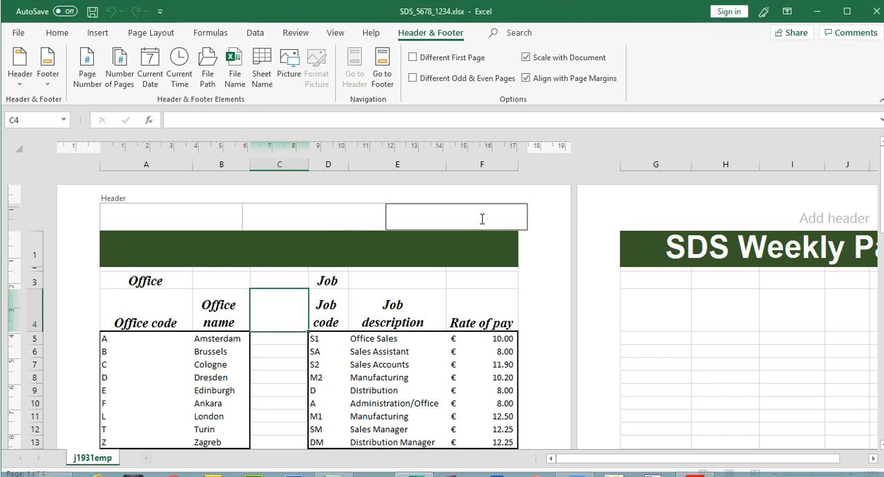
pyautogui.write('Yasar Ahmad, 5678, 1234')
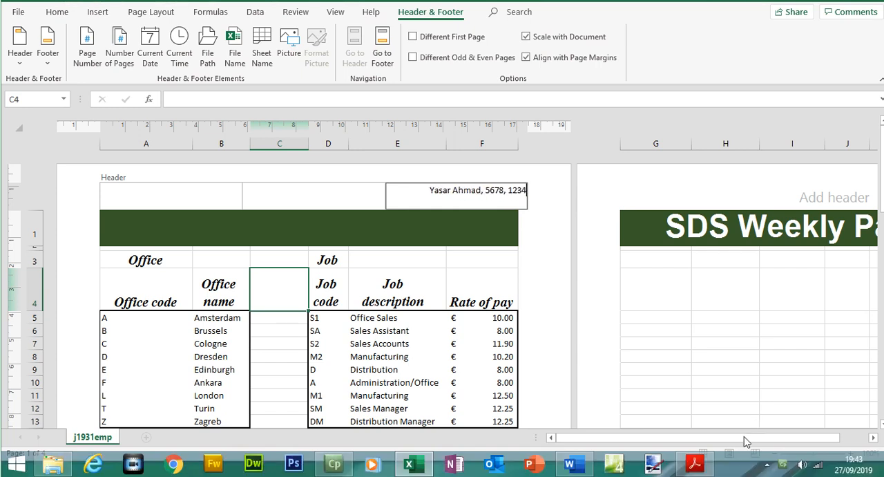
# - Copy the text 'Last revised on:' from the header instruction in the question paper
pyautogui.click(694, 464)
pyautogui.moveTo(168, 139); pyautogui.dragTo(260, 139)
pyautogui.moveTo(168, 157); pyautogui.dragTo(279, 159)
pyautogui.rightClick(278, 159)
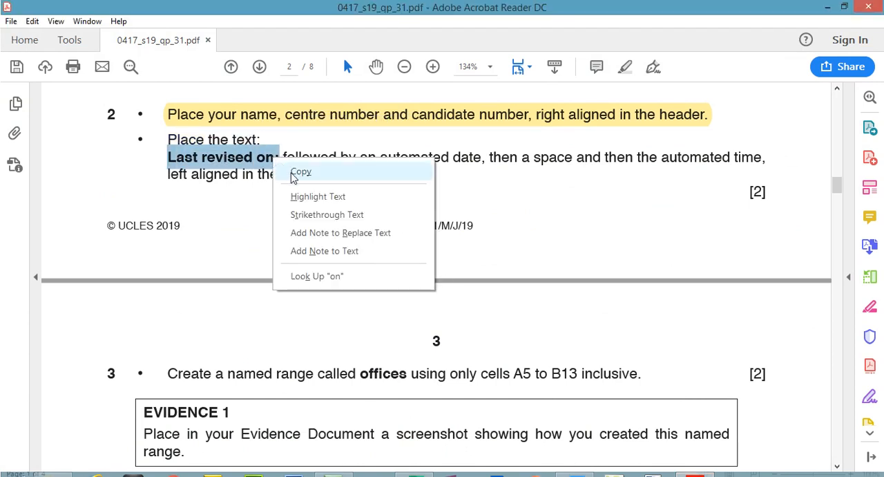
pyautogui.click(294, 177)
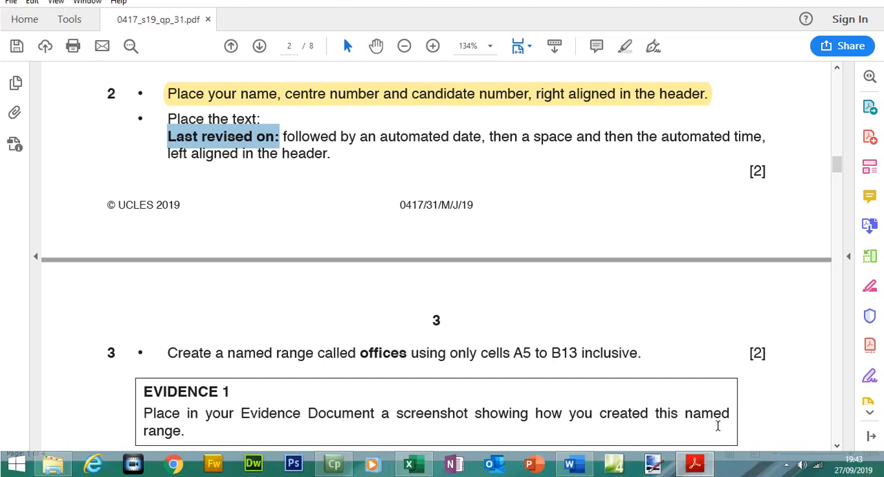
# - Enter 'Last revised on:' in the left section of the header
pyautogui.click(696, 464)
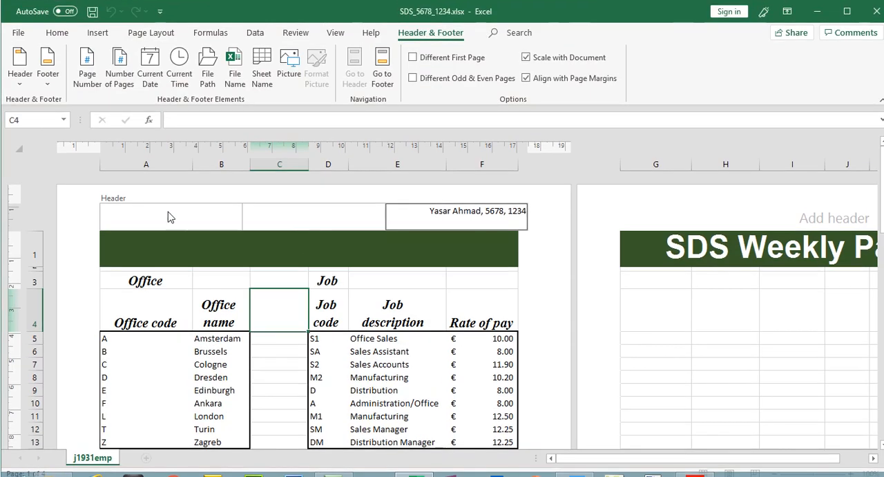
pyautogui.click(157, 214)
pyautogui.write('Last revised on:')
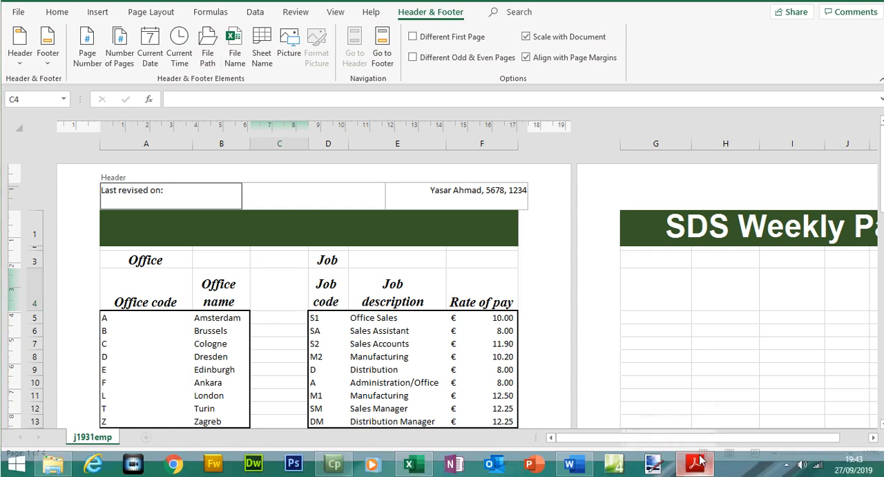
# - Insert the automated current date, a space and the automated current time after the left header text
pyautogui.click(696, 462)
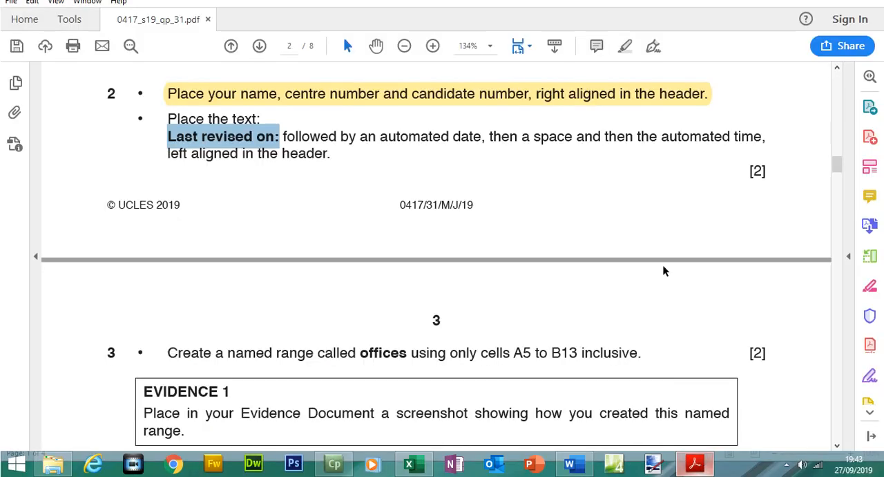
pyautogui.click(469, 161)
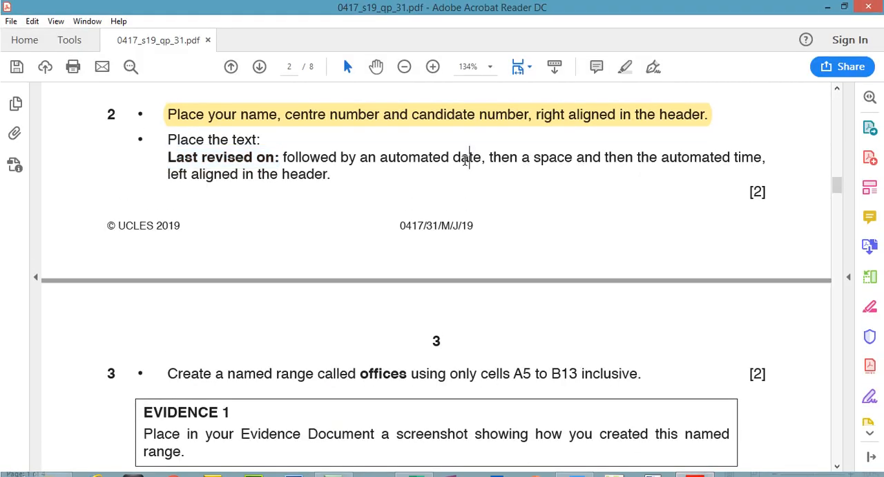
pyautogui.click(696, 462)
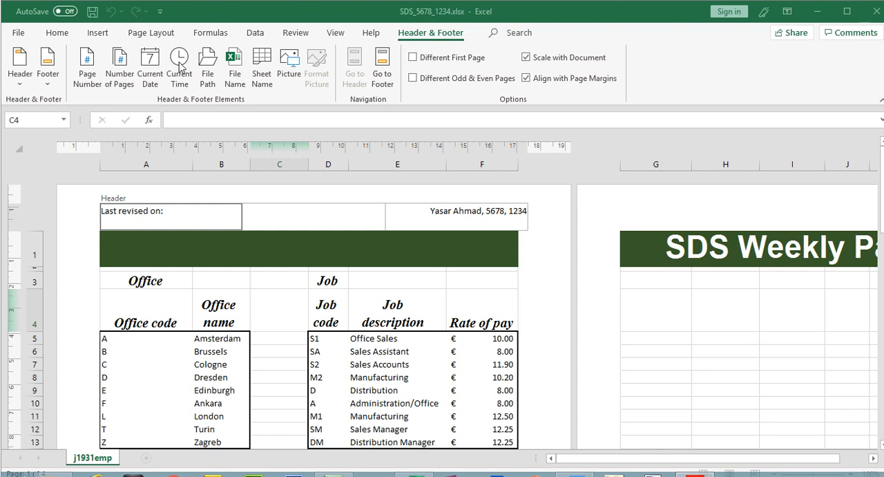
pyautogui.click(155, 67)
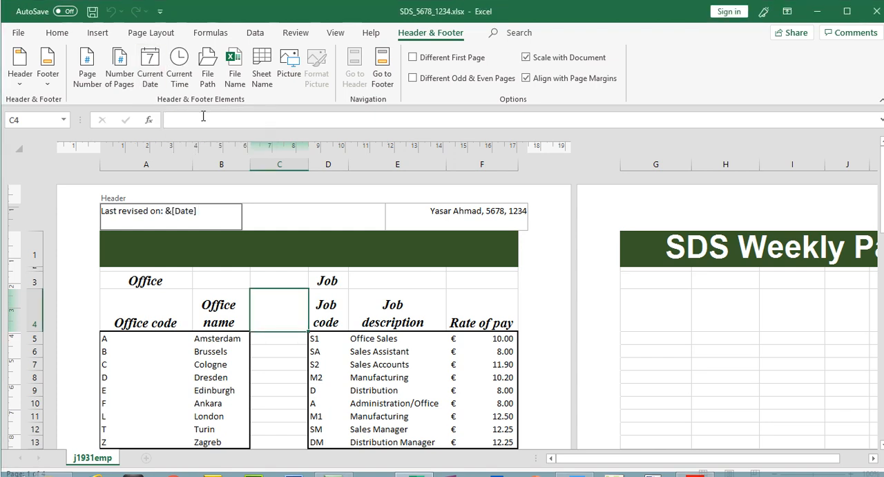
pyautogui.click(178, 66)
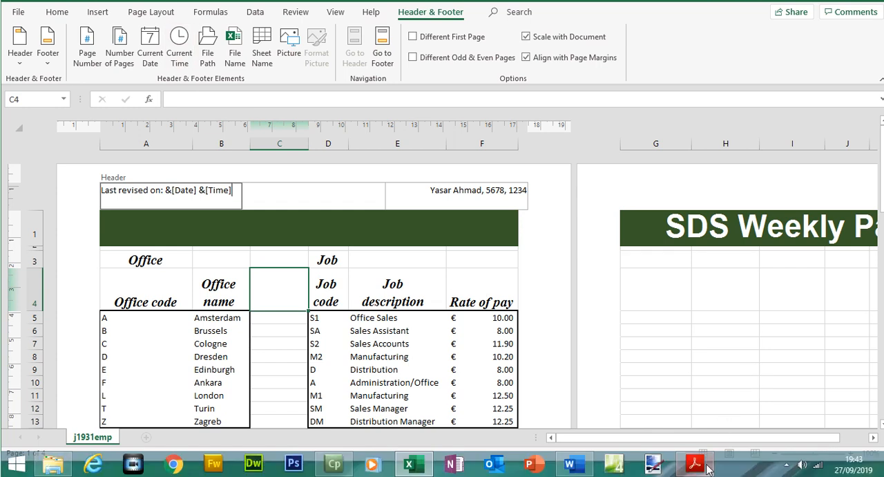
# - Highlight the instruction about the 'Last revised on:' header text in the question paper
pyautogui.click(701, 467)
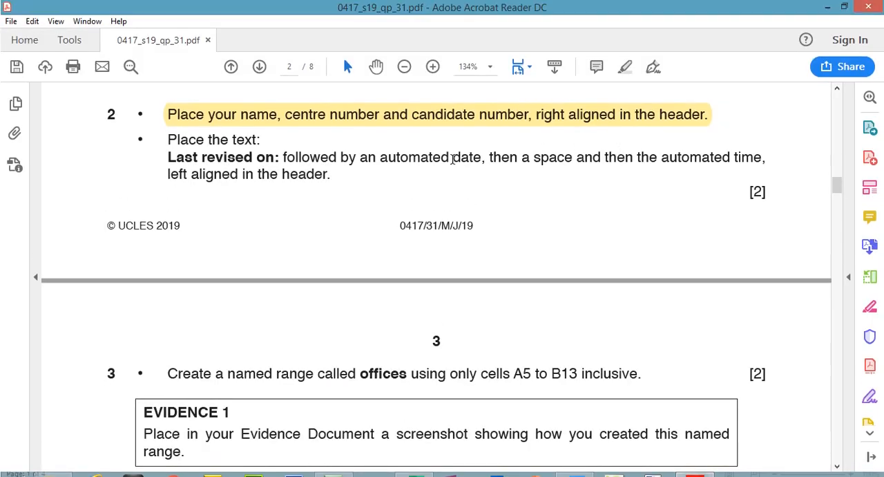
pyautogui.moveTo(172, 140); pyautogui.dragTo(334, 179)
pyautogui.click(348, 152)
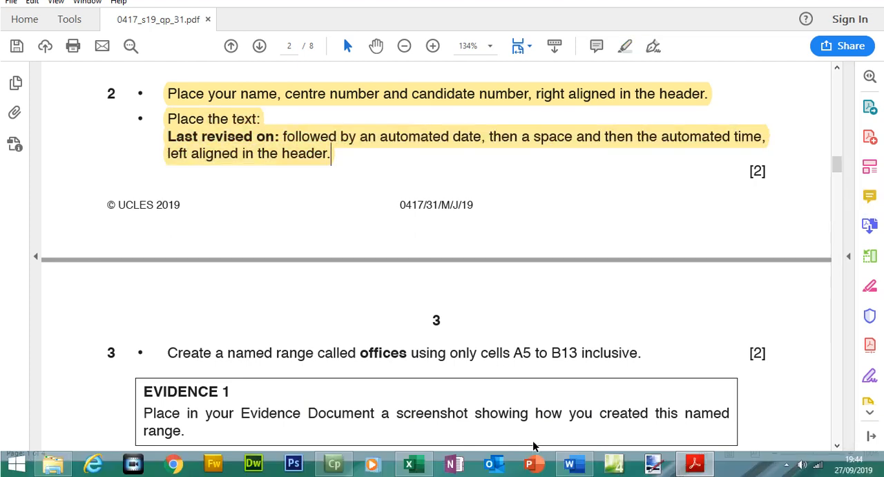
# - Leave the header, select cell F4 and return the worksheet to Normal view
pyautogui.click(409, 465)
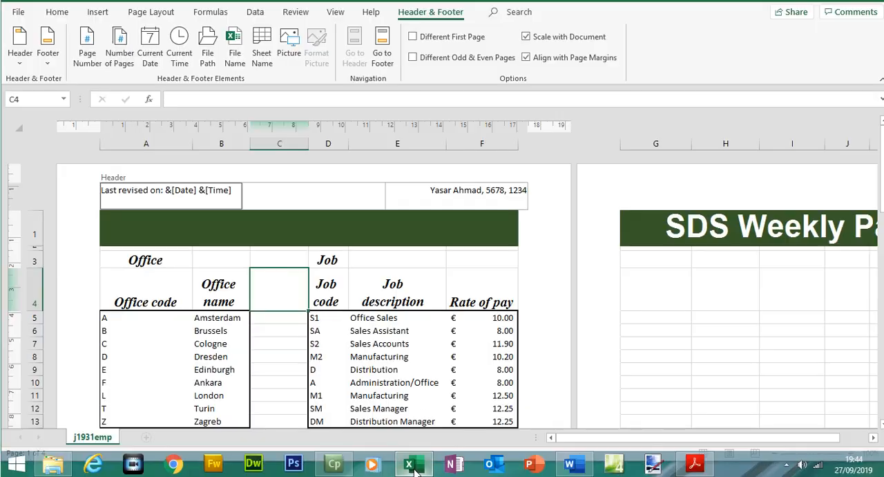
pyautogui.click(294, 364)
pyautogui.click(482, 286)
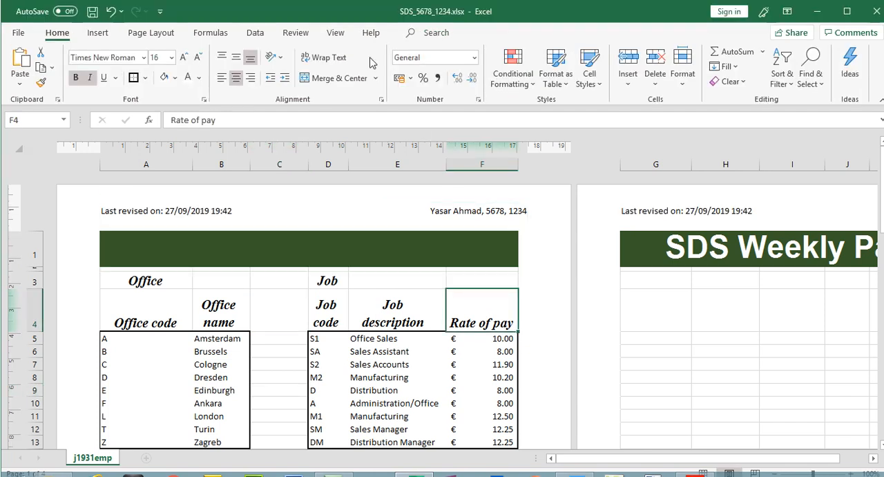
pyautogui.click(335, 12)
pyautogui.click(27, 64)
# - Preview the printout and page through all four pages to check the header
pyautogui.click(19, 33)
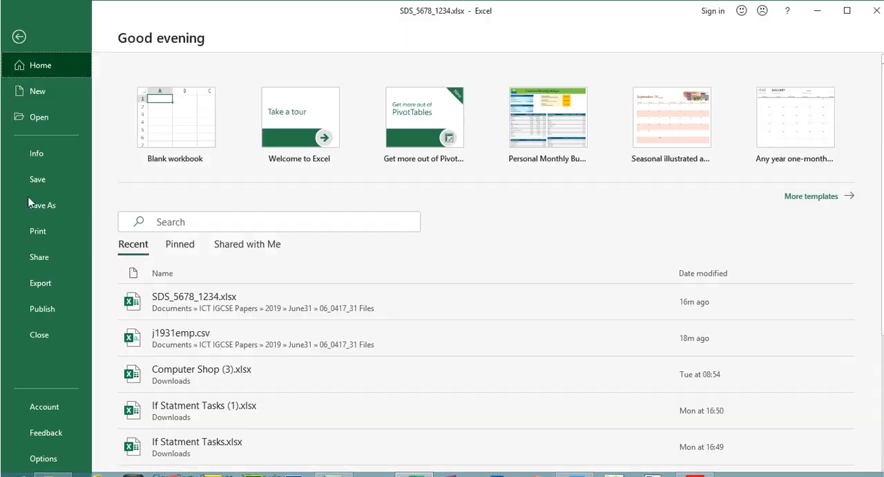
pyautogui.click(32, 239)
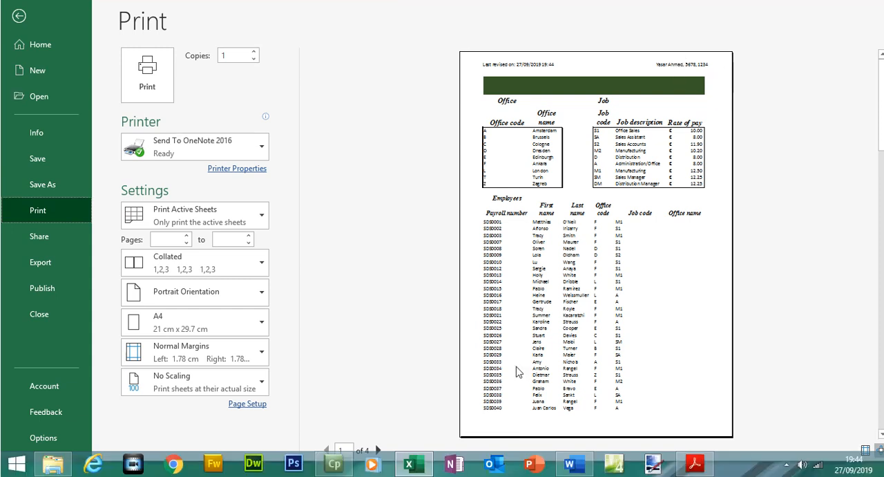
pyautogui.click(378, 449)
pyautogui.click(378, 450)
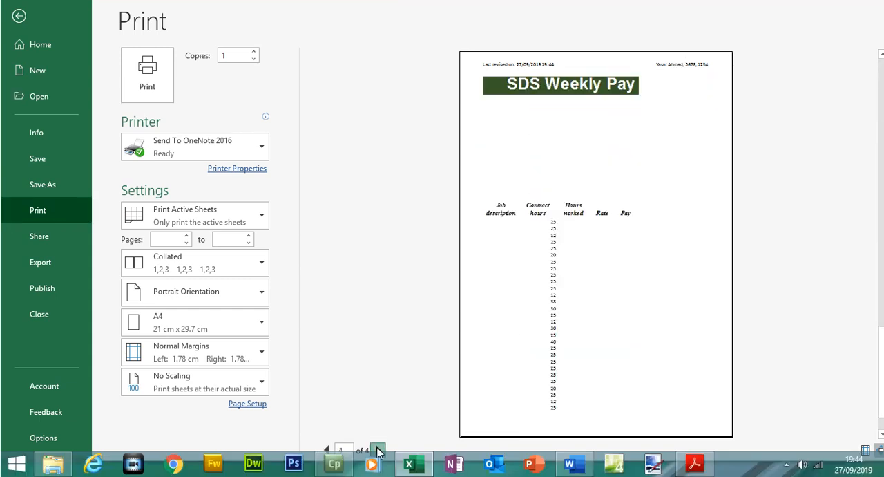
pyautogui.click(378, 449)
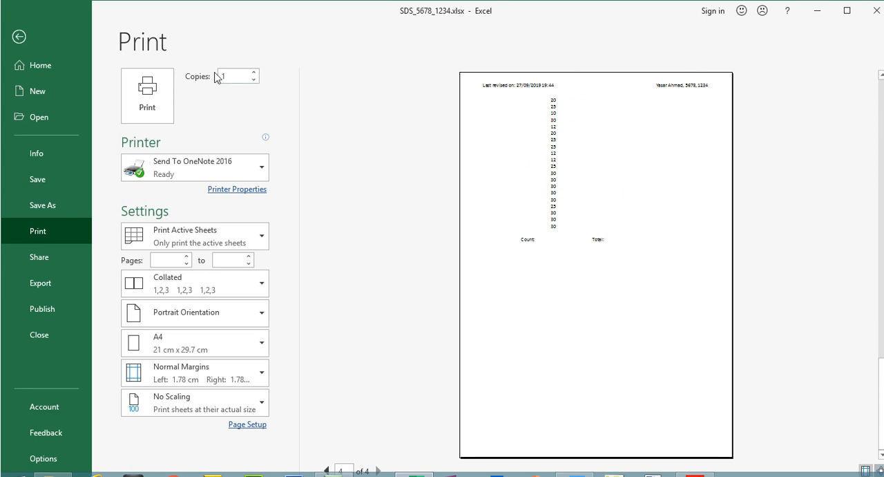
pyautogui.click(10, 48)
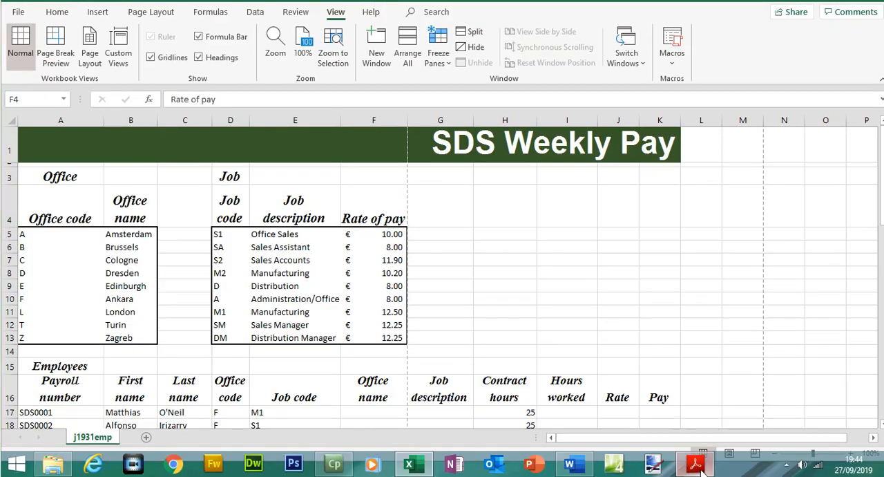
# - Highlight 'A5 to B13 inclusive' in question 3 of the question paper
pyautogui.click(695, 464)
pyautogui.moveTo(839, 185); pyautogui.dragTo(840, 194)
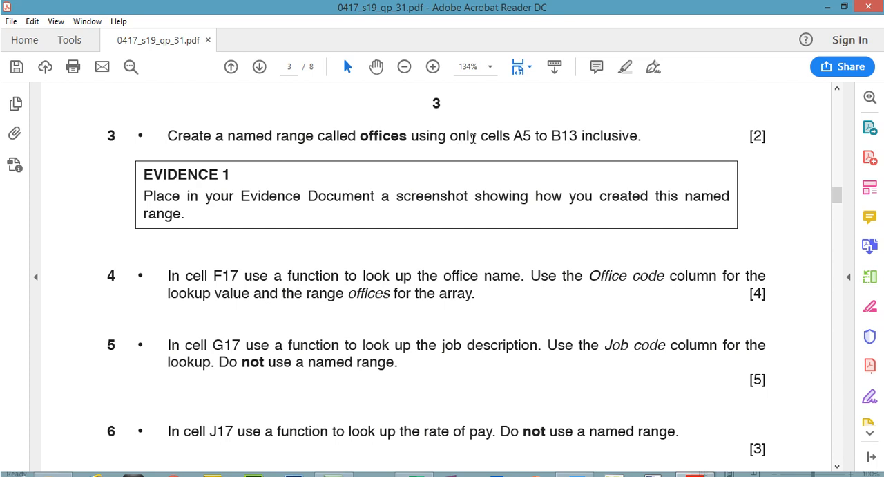
pyautogui.moveTo(514, 136); pyautogui.dragTo(609, 135)
pyautogui.click(626, 67)
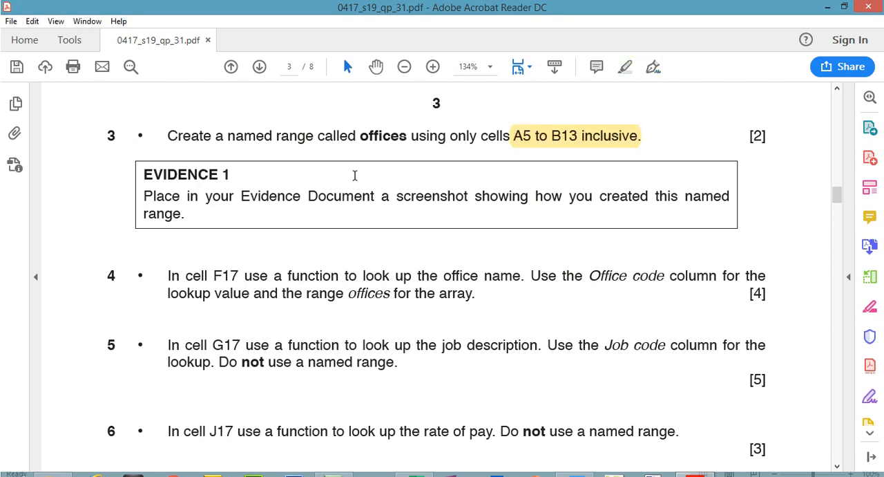
# - Copy the 'EVIDENCE 1' label from question 3 of the question paper
pyautogui.moveTo(360, 135); pyautogui.dragTo(407, 135)
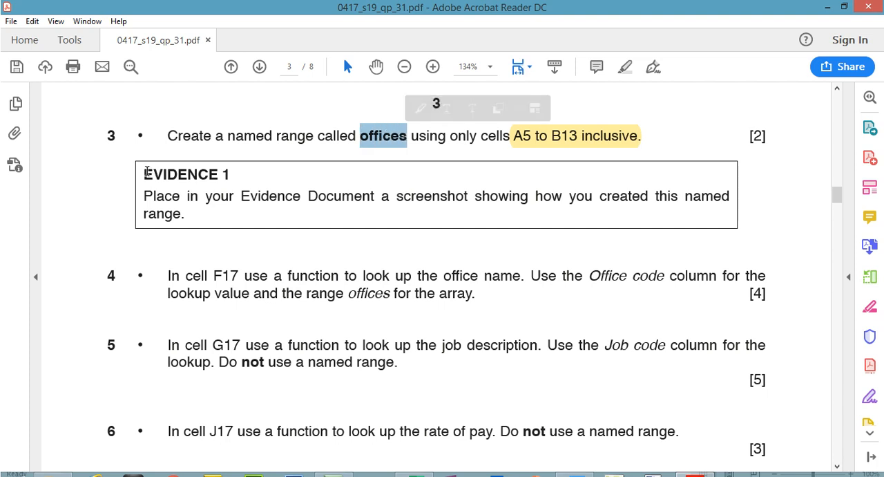
pyautogui.moveTo(146, 171); pyautogui.dragTo(239, 165)
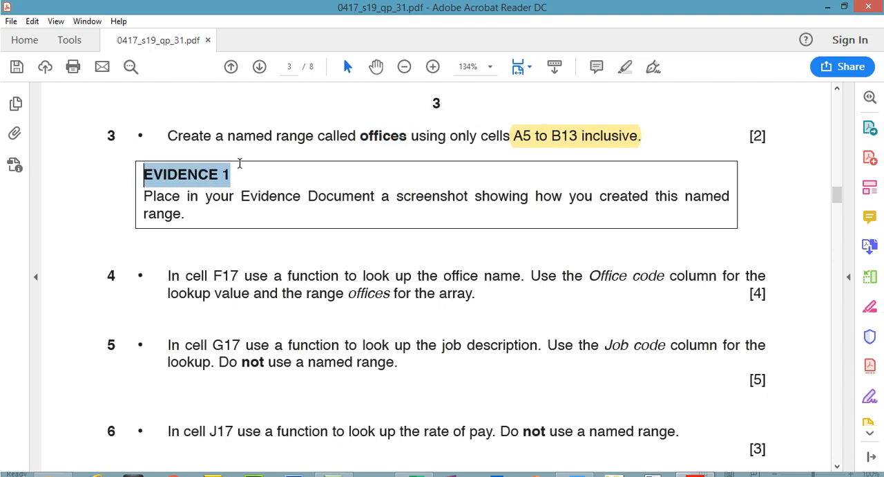
pyautogui.rightClick(206, 177)
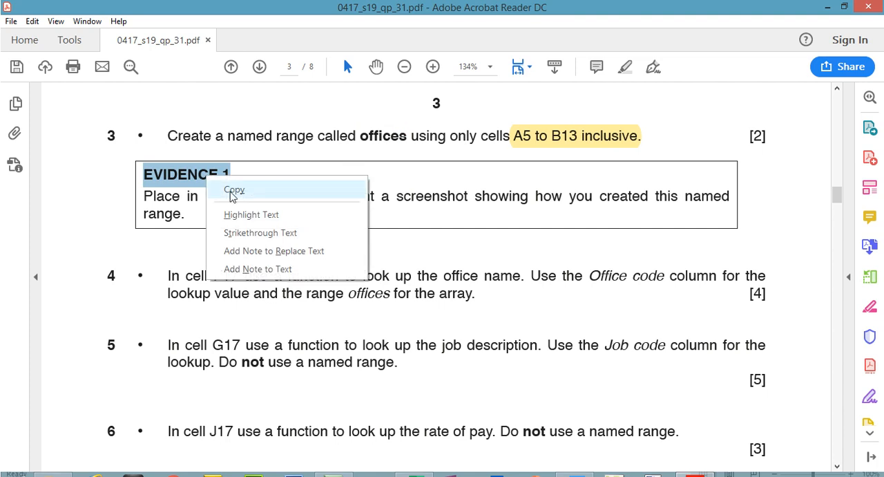
pyautogui.click(232, 195)
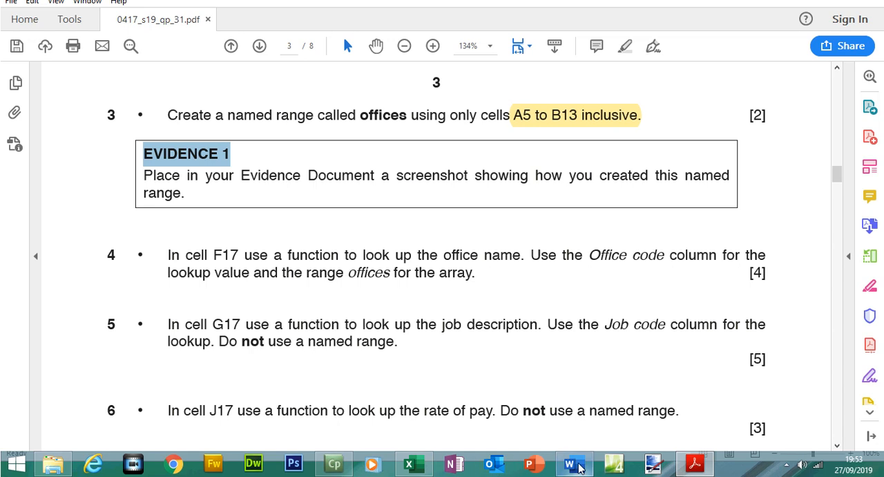
# - Paste the label into the Evidence Document and complete the heading as 'EVIDENCE 1 – Named Range'
pyautogui.click(577, 465)
pyautogui.hotkey('ctrl', 'v')
pyautogui.write('- ')
pyautogui.write('Named Ra')
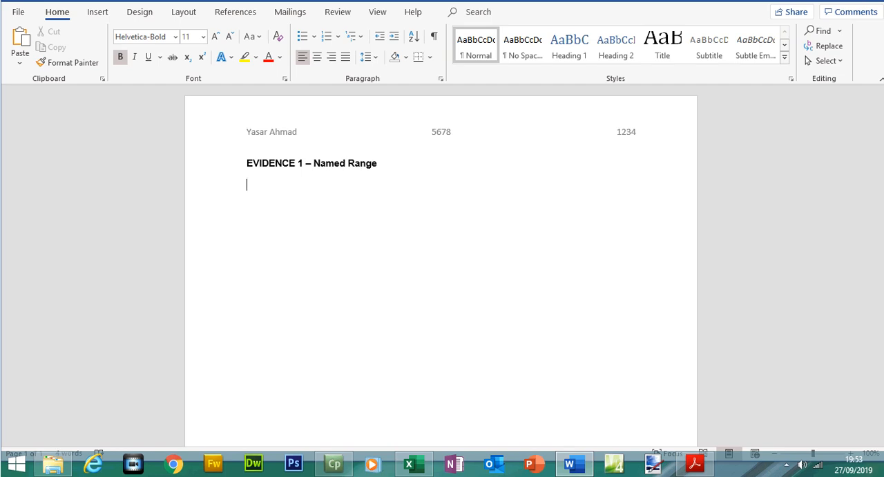
# - Select cells A5 to B13 in the spreadsheet and open the Define Name dialog for them
pyautogui.click(700, 467)
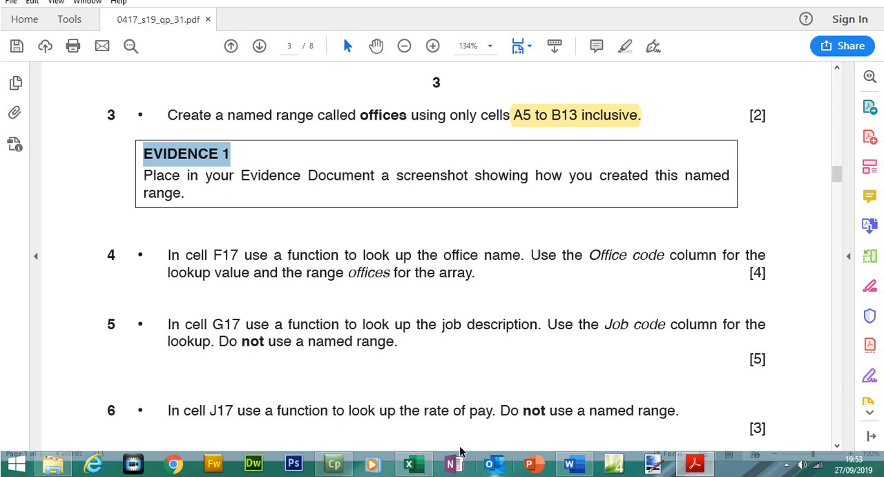
pyautogui.click(408, 463)
pyautogui.moveTo(47, 215); pyautogui.dragTo(139, 299)
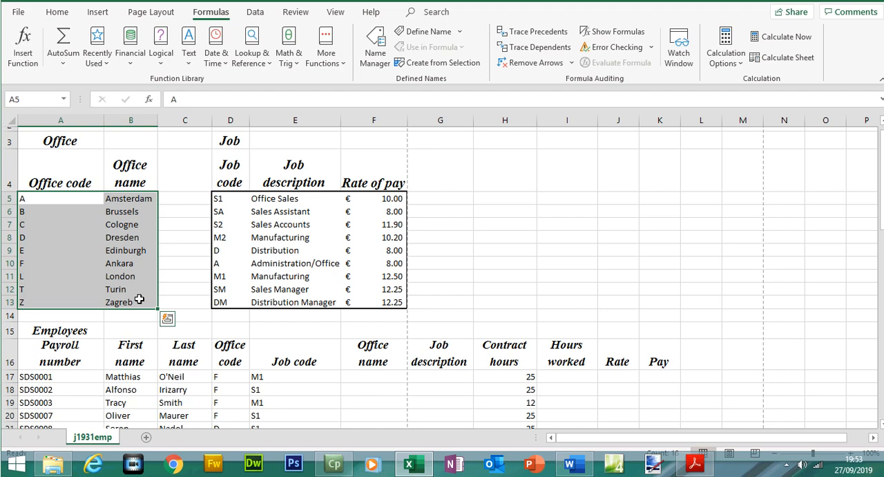
pyautogui.rightClick(139, 299)
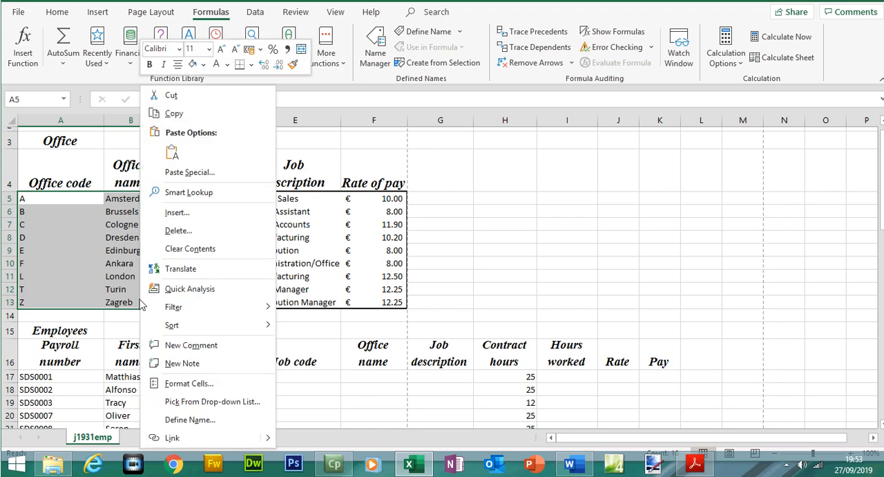
pyautogui.click(194, 423)
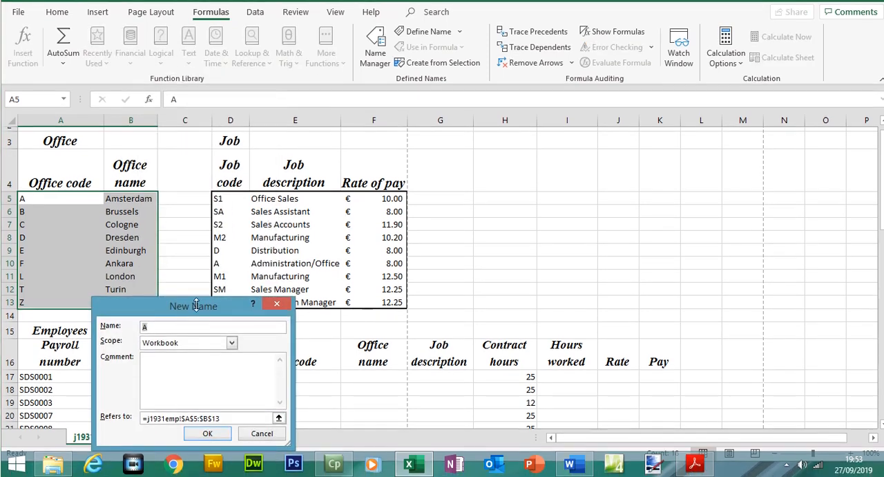
pyautogui.moveTo(197, 305); pyautogui.dragTo(253, 208)
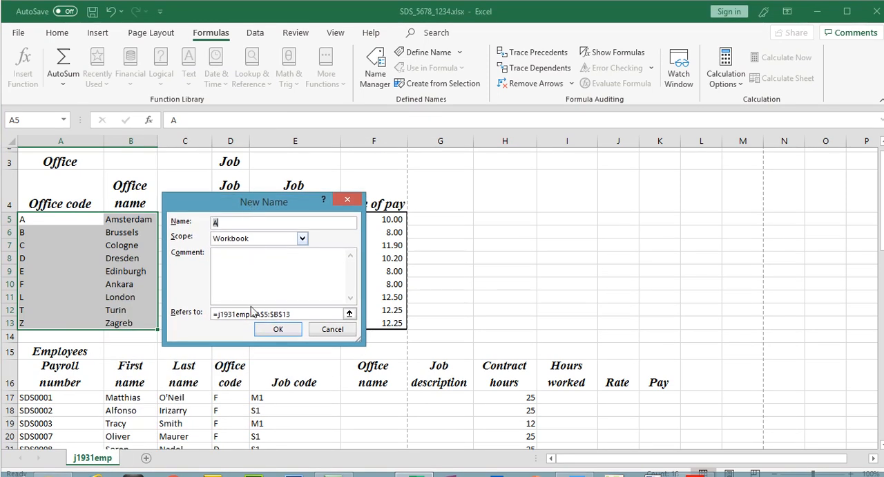
pyautogui.click(255, 293)
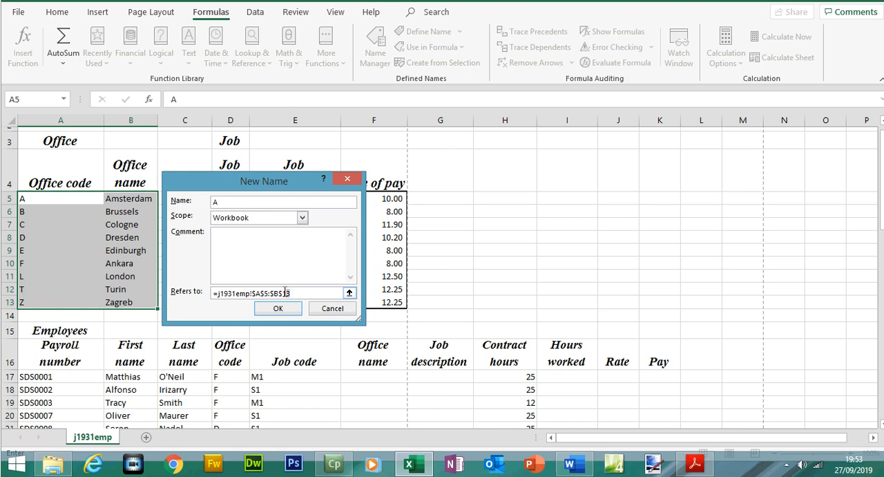
# - Copy the word 'offices' from the question paper and enter it as the new range name
pyautogui.click(695, 464)
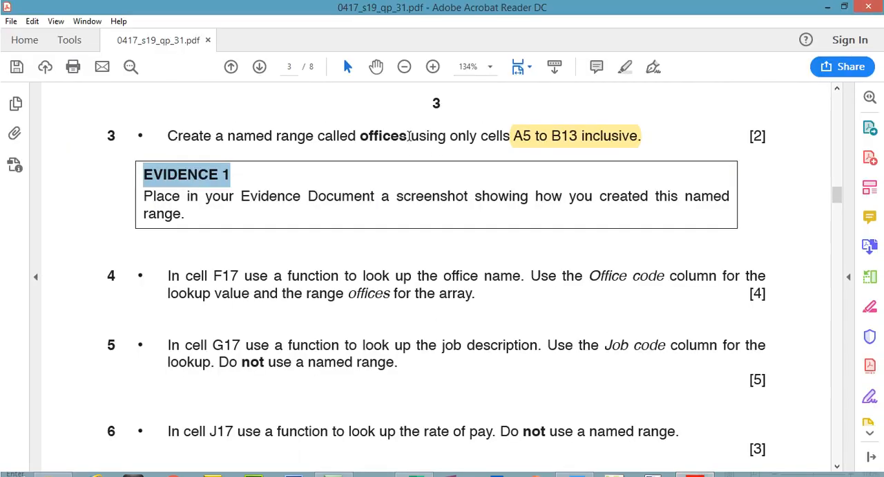
pyautogui.doubleClick(380, 136)
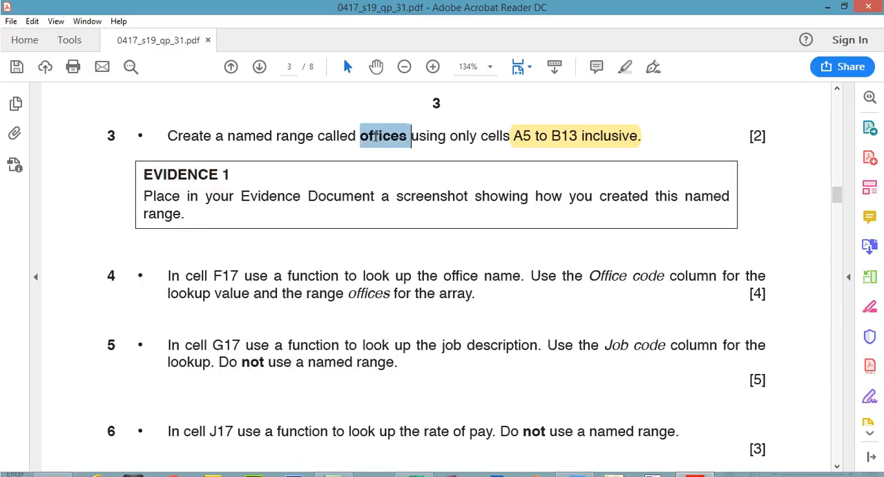
pyautogui.rightClick(378, 138)
pyautogui.click(394, 151)
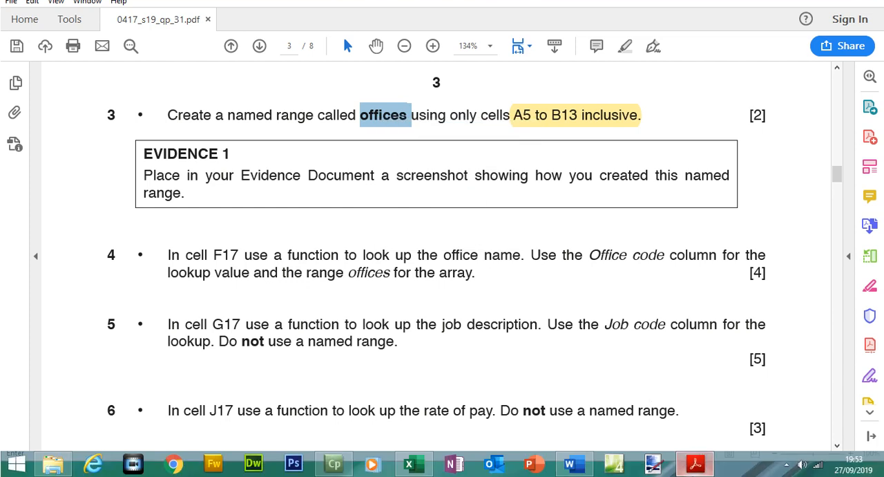
pyautogui.click(695, 464)
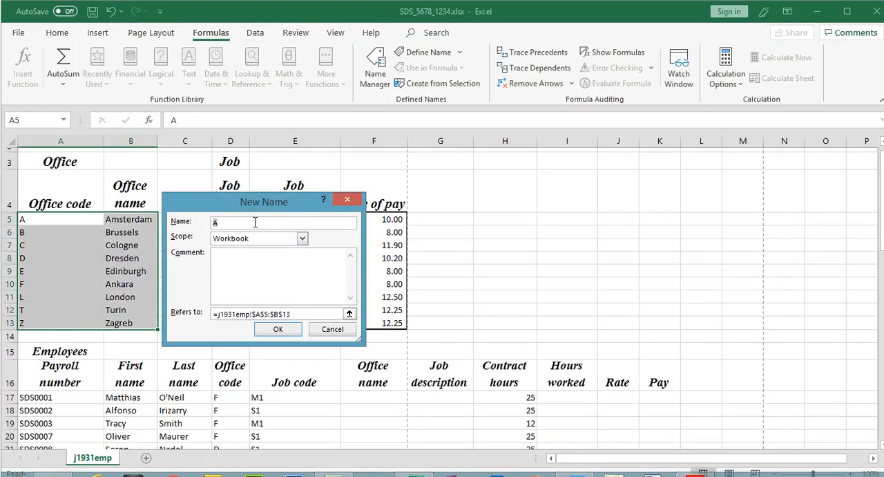
pyautogui.hotkey('ctrl', 'v')
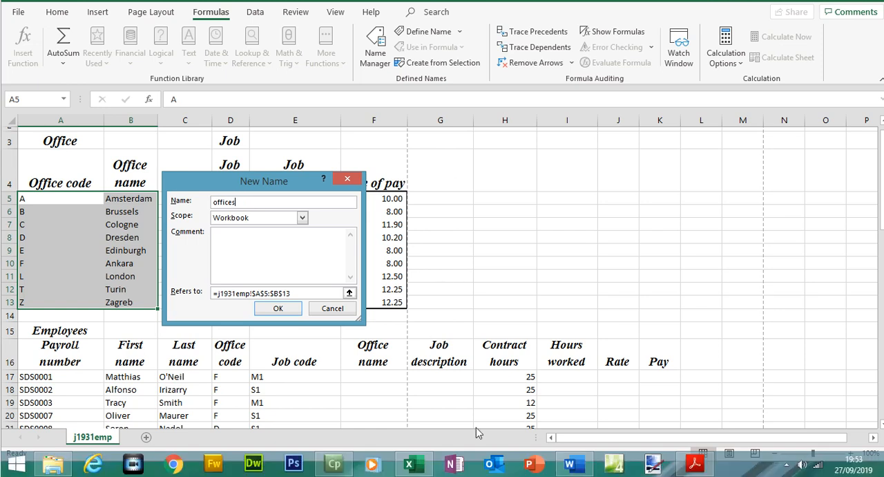
# - Paste a screenshot of the New Name dialog into the Evidence Document, crop it to the range and dialog, and enlarge it
pyautogui.click(572, 465)
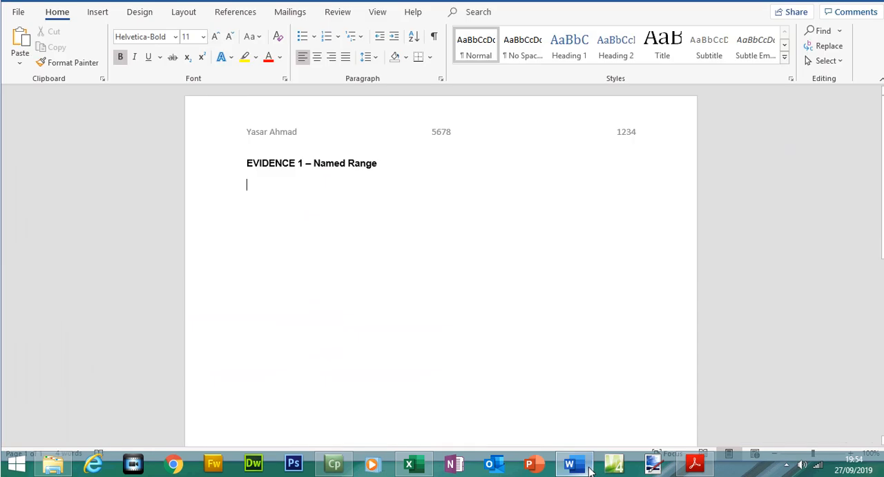
pyautogui.hotkey('ctrl', 'v')
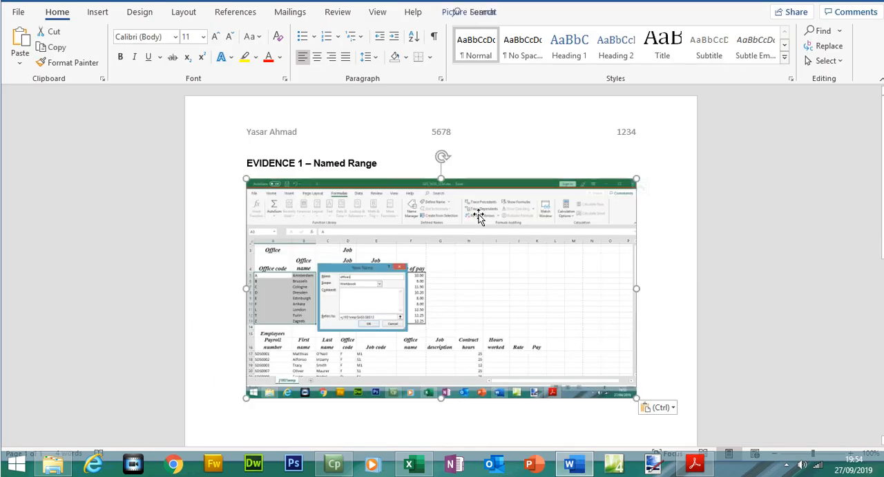
pyautogui.click(478, 214)
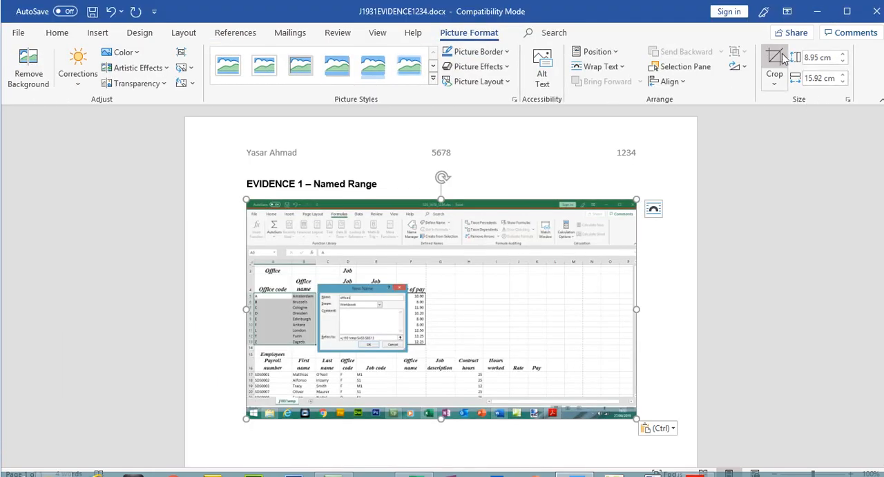
pyautogui.click(780, 59)
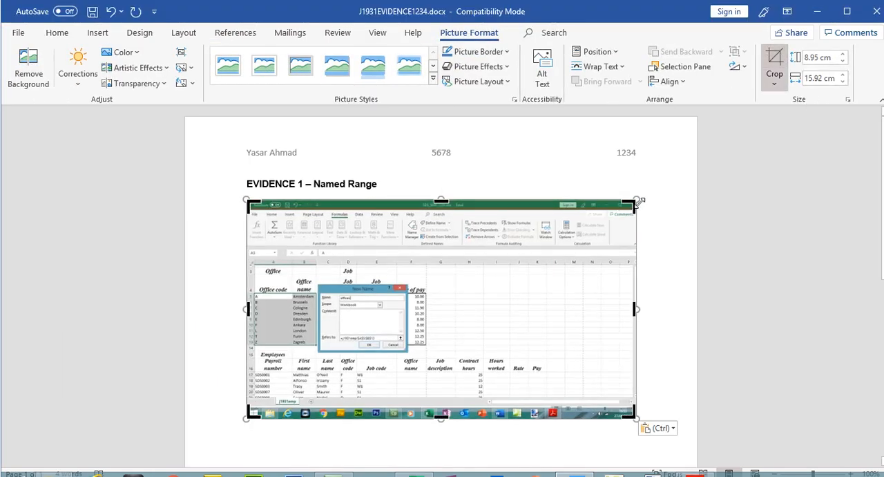
pyautogui.moveTo(630, 205); pyautogui.dragTo(408, 247)
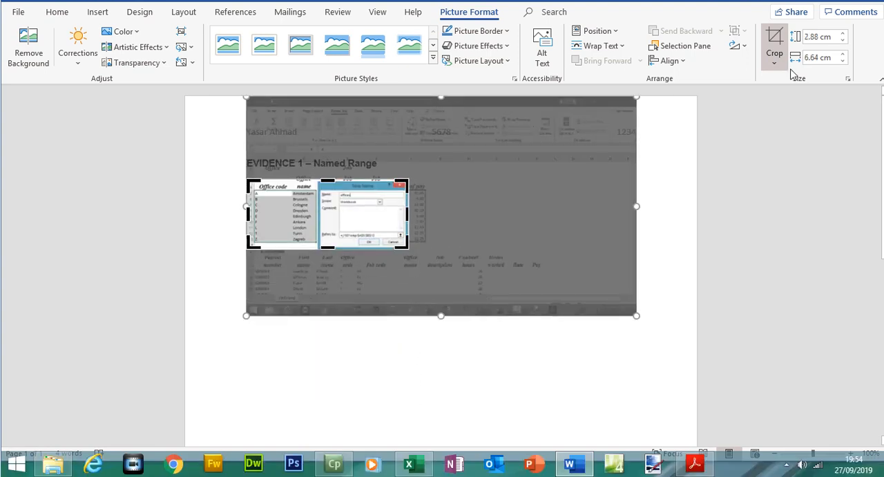
pyautogui.click(774, 45)
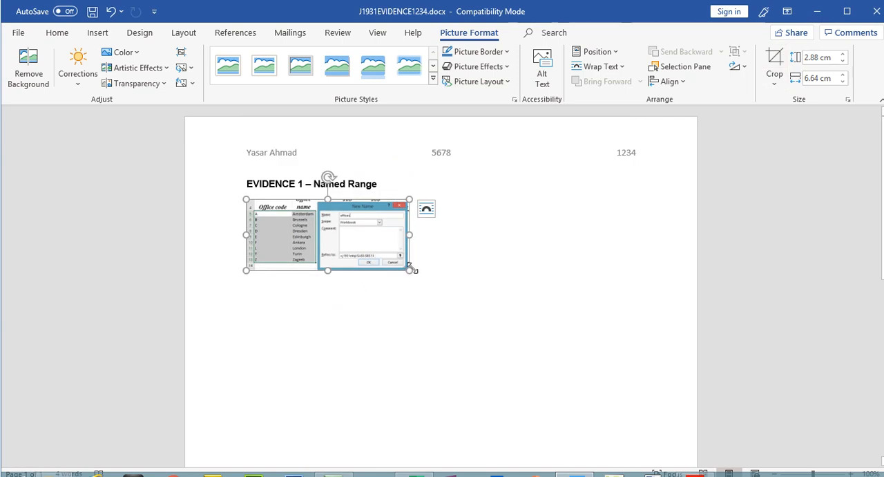
pyautogui.moveTo(410, 269); pyautogui.dragTo(658, 320)
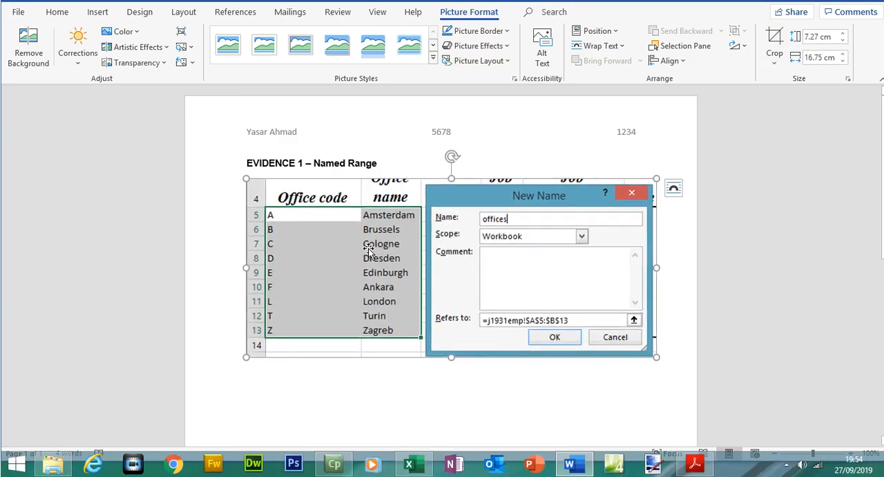
pyautogui.click(674, 349)
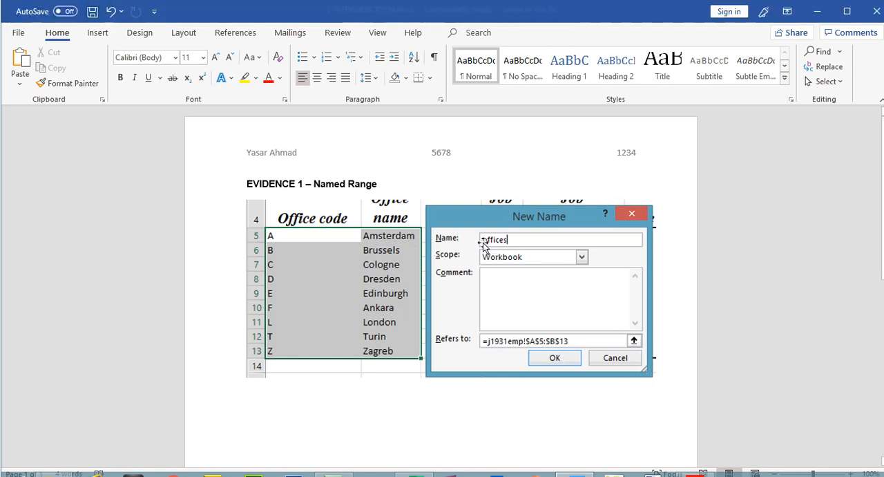
# - Confirm the offices named range in the spreadsheet and review it in the Name Manager
pyautogui.click(418, 464)
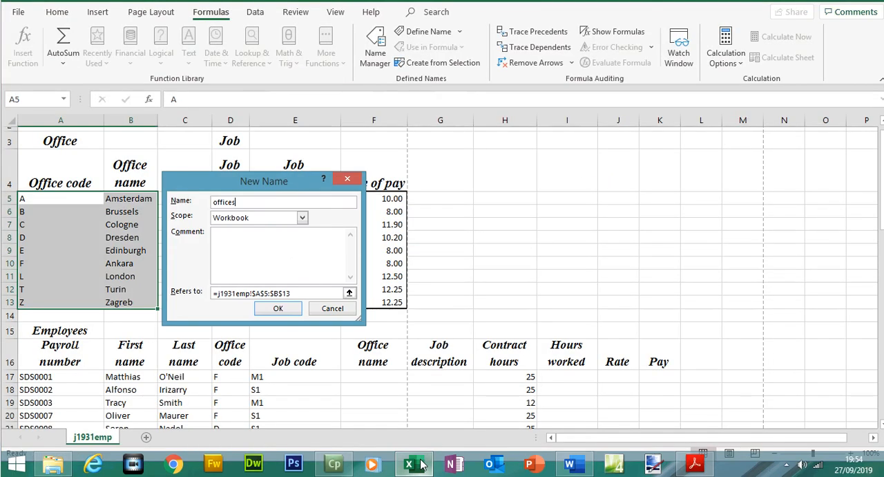
pyautogui.click(279, 309)
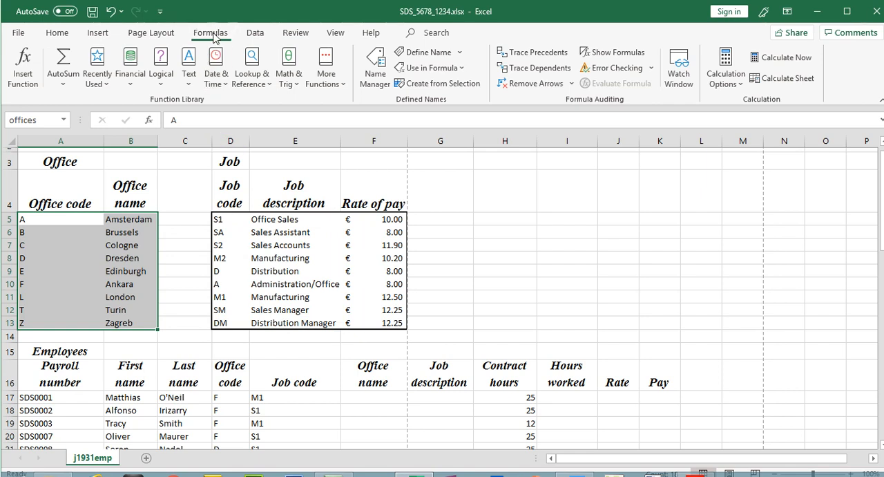
pyautogui.click(368, 83)
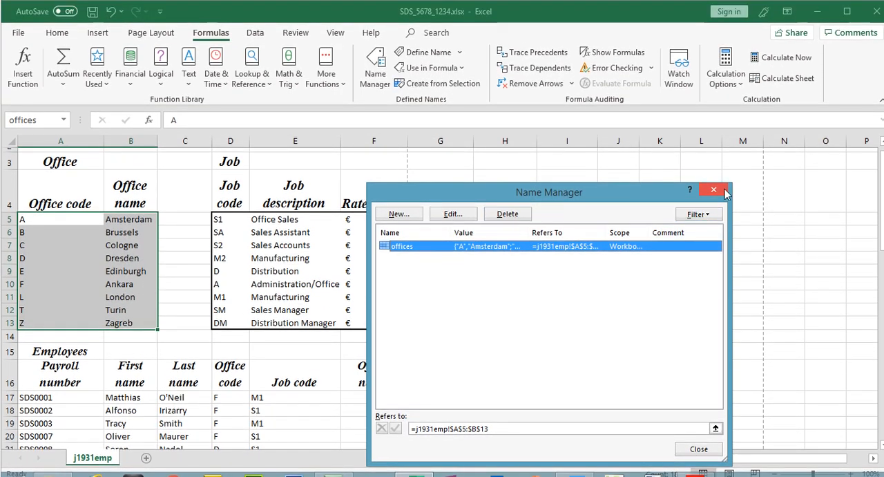
pyautogui.click(714, 168)
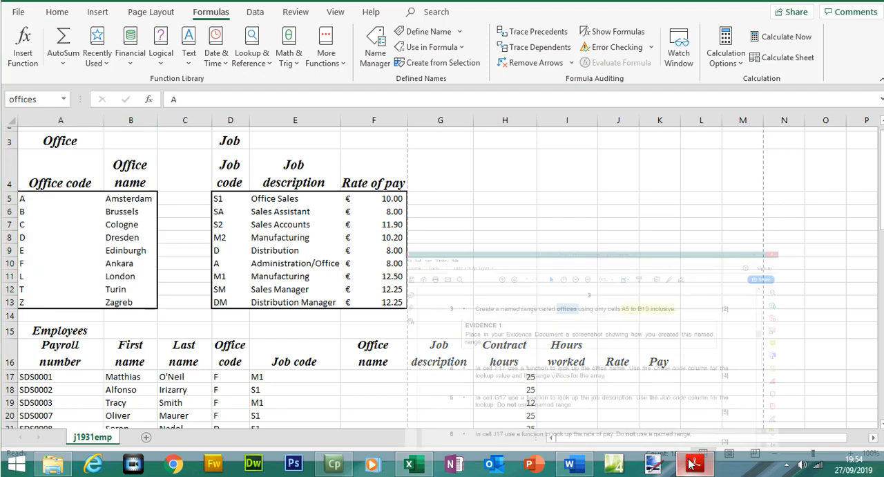
# - Highlight the whole of question 3 and its evidence box in the question paper
pyautogui.click(693, 463)
pyautogui.moveTo(166, 134); pyautogui.dragTo(189, 219)
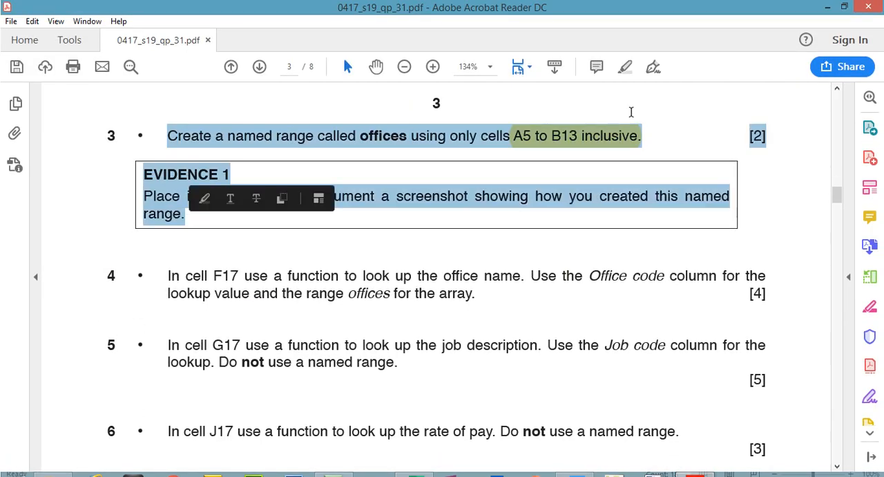
pyautogui.click(626, 67)
# - Highlight 'F17 use a function to look up the office name' in question 4
pyautogui.moveTo(836, 193); pyautogui.dragTo(841, 205)
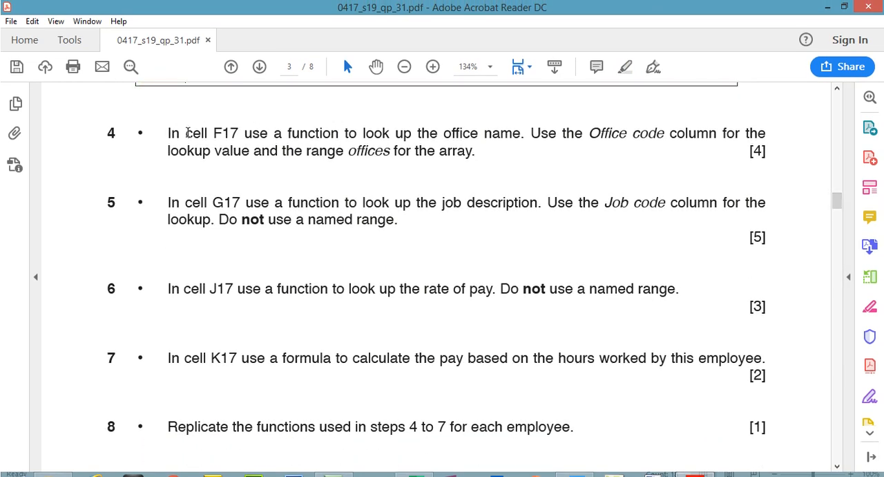
pyautogui.moveTo(215, 133); pyautogui.dragTo(522, 133)
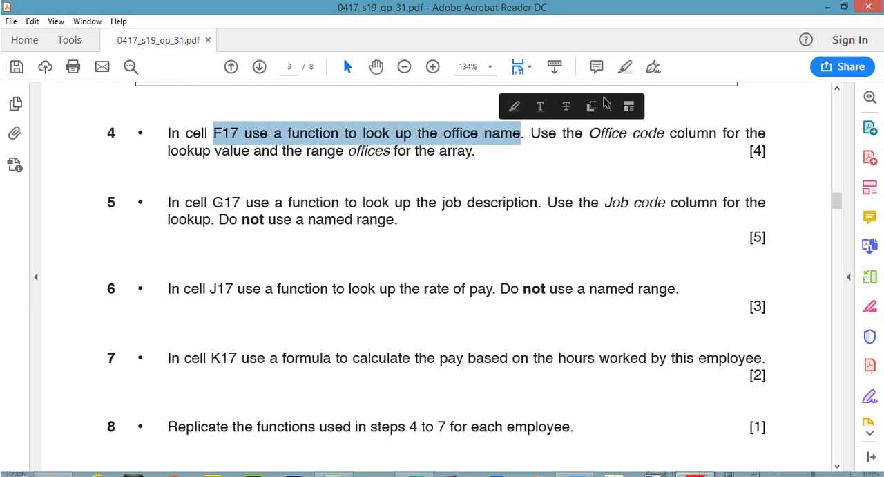
pyautogui.click(624, 67)
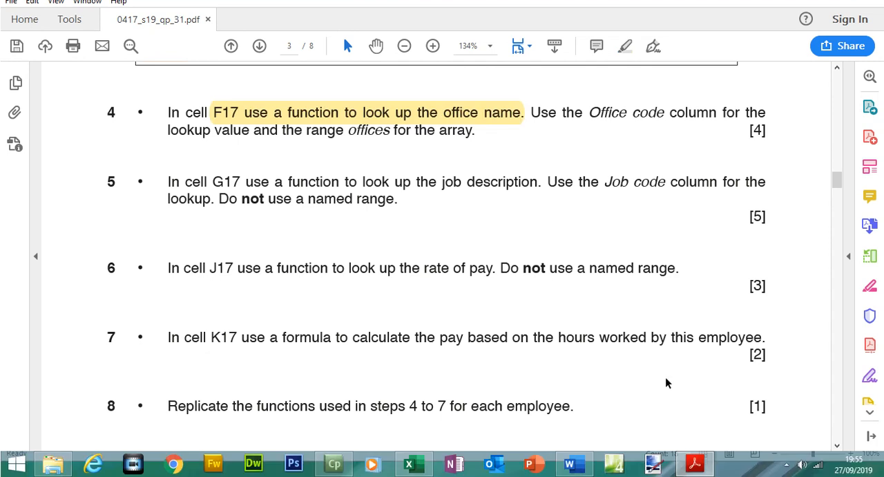
# - Select cell F17 and examine the employees' Office code column against the office lookup table
pyautogui.click(694, 467)
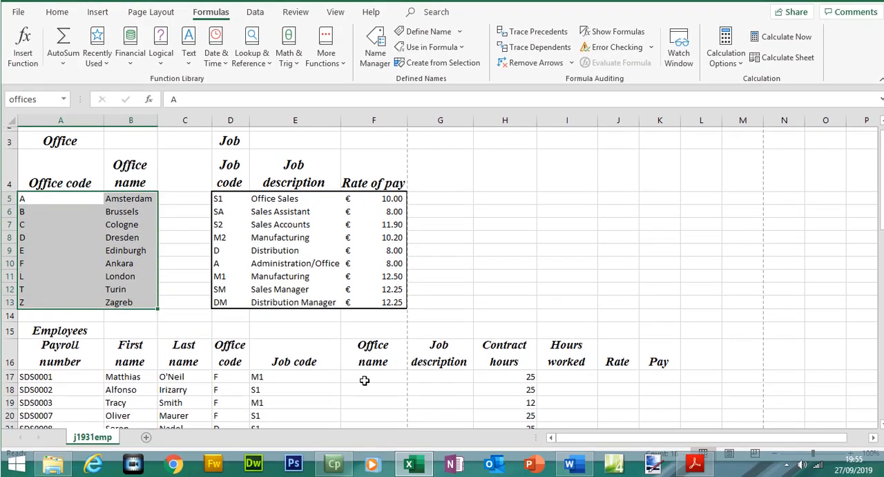
pyautogui.click(364, 380)
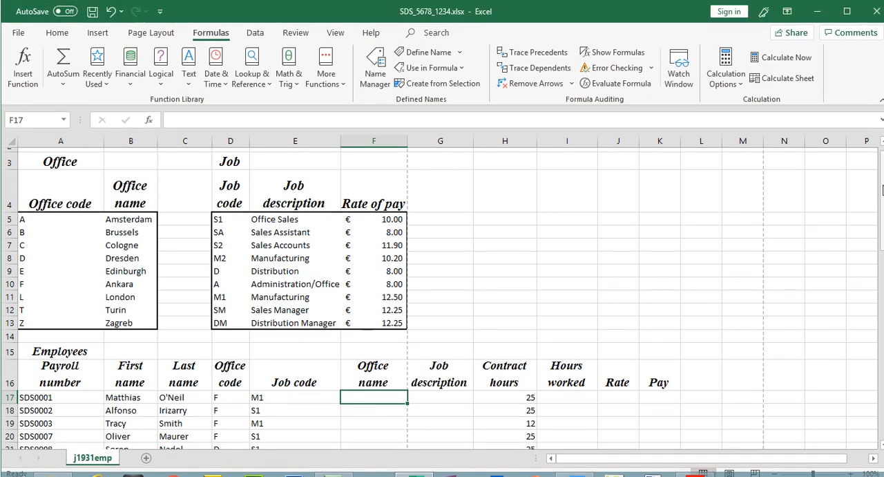
pyautogui.moveTo(881, 181); pyautogui.dragTo(883, 186)
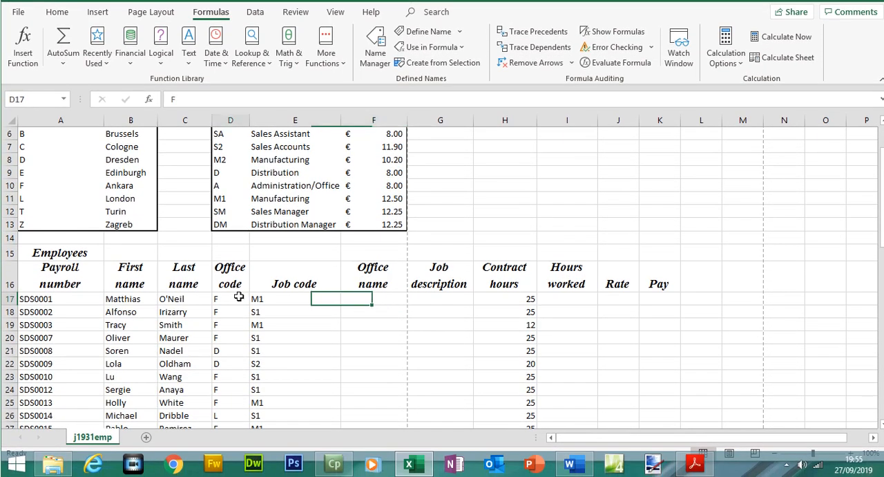
pyautogui.moveTo(230, 323); pyautogui.dragTo(233, 421)
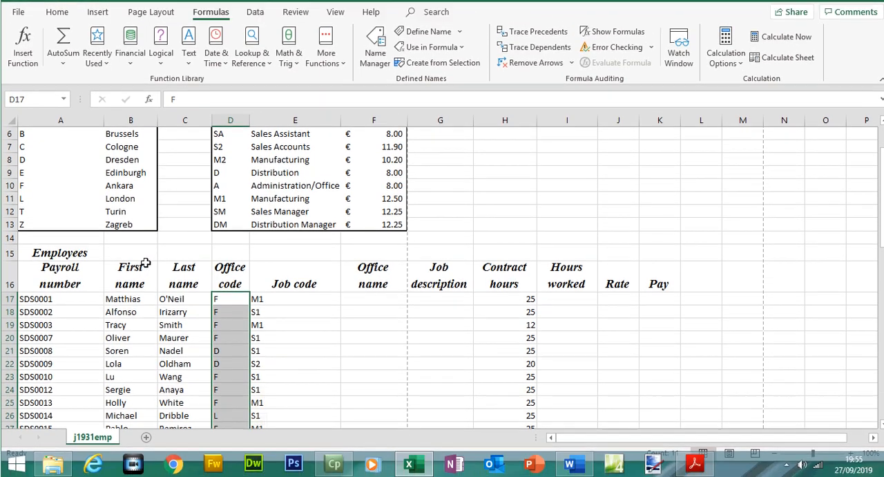
pyautogui.click(232, 300)
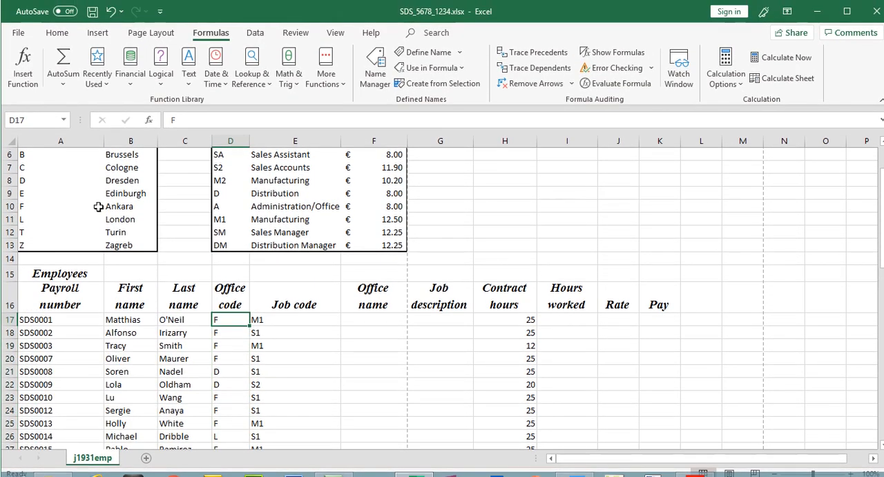
pyautogui.moveTo(28, 205); pyautogui.dragTo(131, 205)
pyautogui.scroll(1, 245, 203)
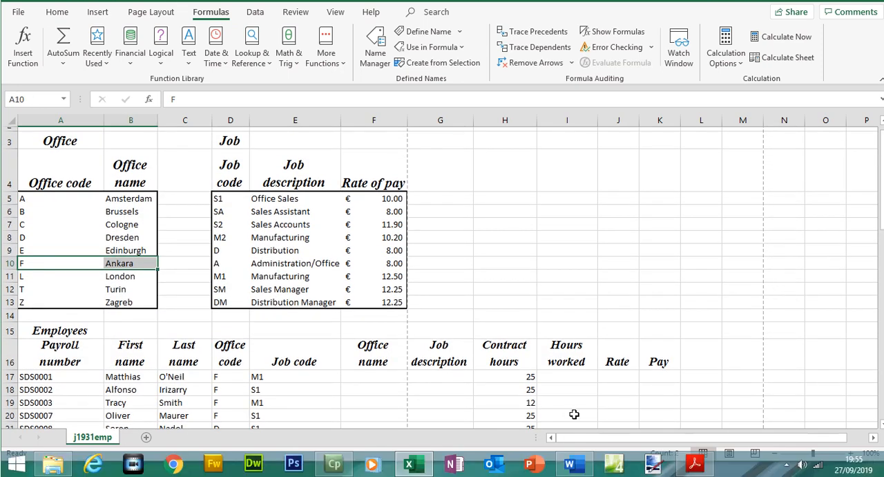
# - Examine the employees' Job code entries against the job lookup table and reselect cell F17
pyautogui.moveTo(708, 469)
pyautogui.click(437, 374)
pyautogui.moveTo(314, 200); pyautogui.dragTo(302, 276)
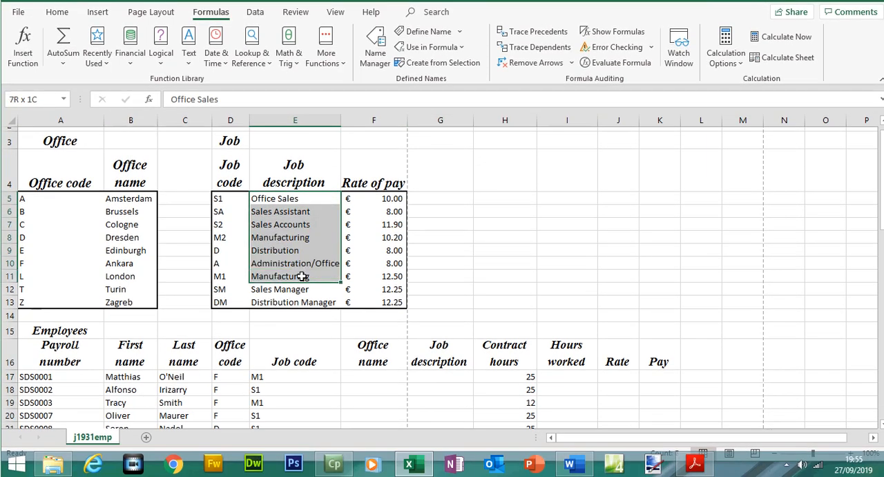
pyautogui.moveTo(297, 376); pyautogui.dragTo(292, 395)
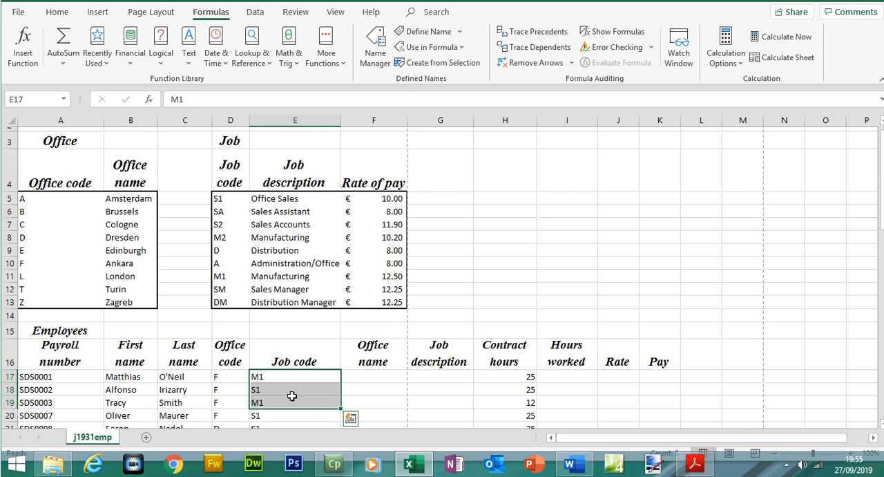
pyautogui.click(381, 377)
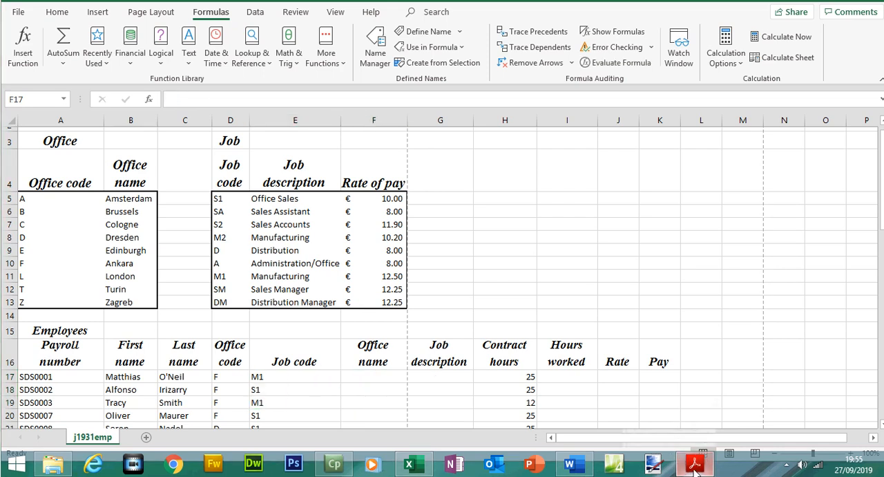
# - Highlight 'Office code column for the lookup value and the range offices for the array' in question 4
pyautogui.click(694, 464)
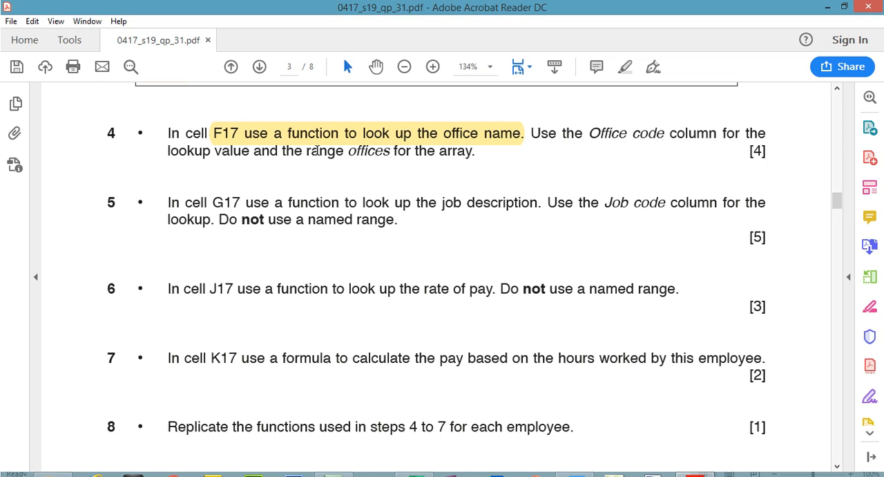
pyautogui.moveTo(476, 151); pyautogui.dragTo(589, 133)
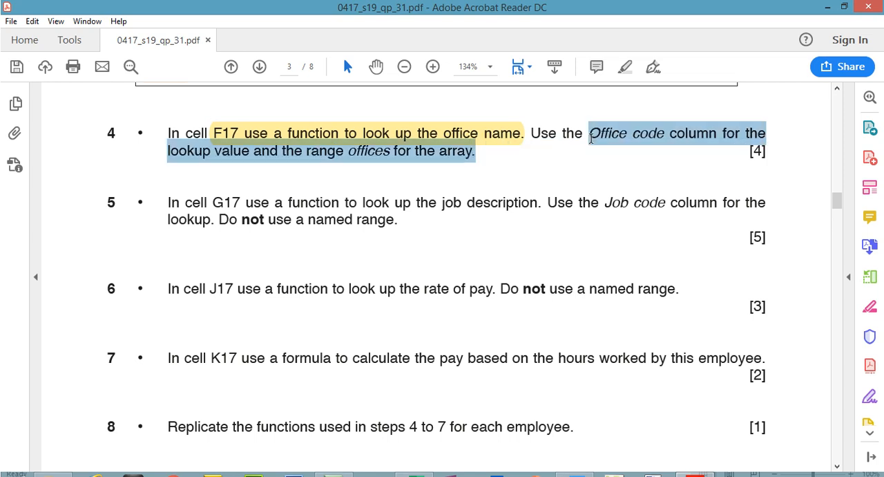
pyautogui.click(632, 69)
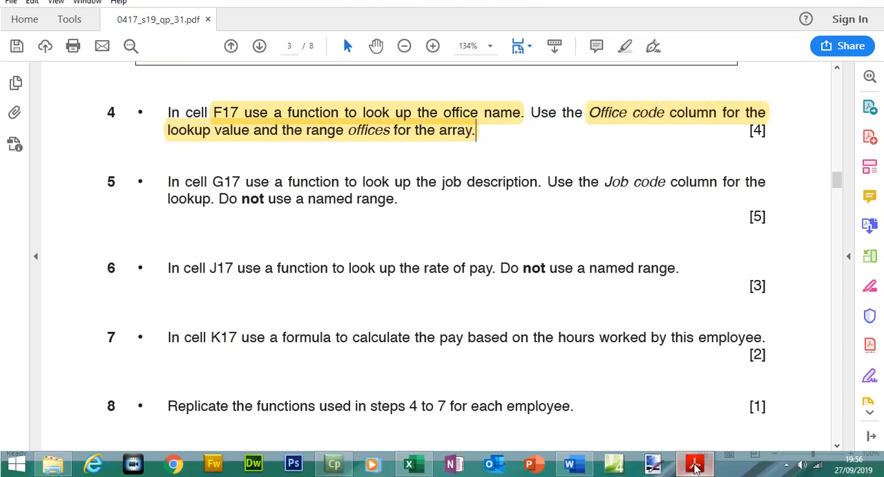
# - Start a VLOOKUP formula in cell F17 using the Office code D17 as the lookup value
pyautogui.click(694, 464)
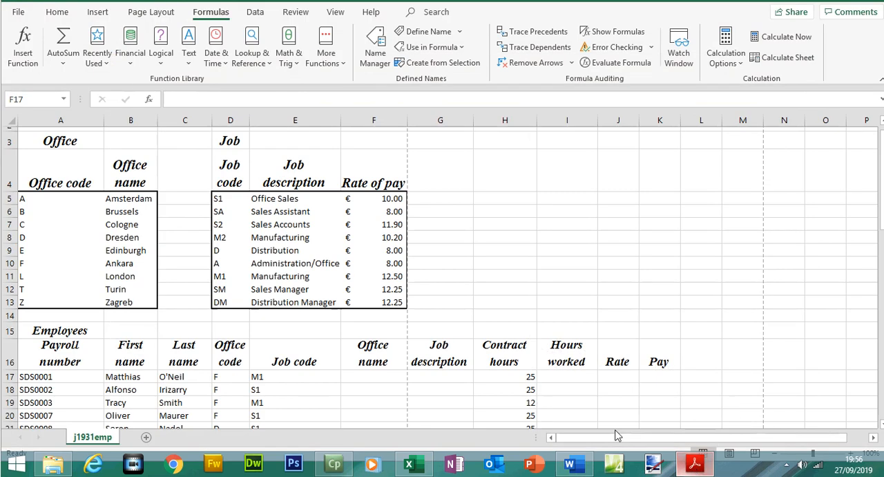
pyautogui.doubleClick(378, 379)
pyautogui.write('=vloo')
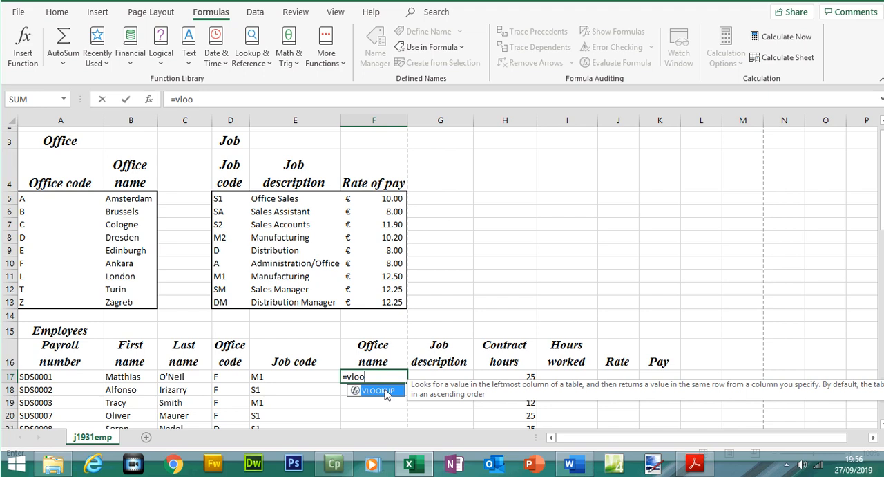
pyautogui.doubleClick(378, 391)
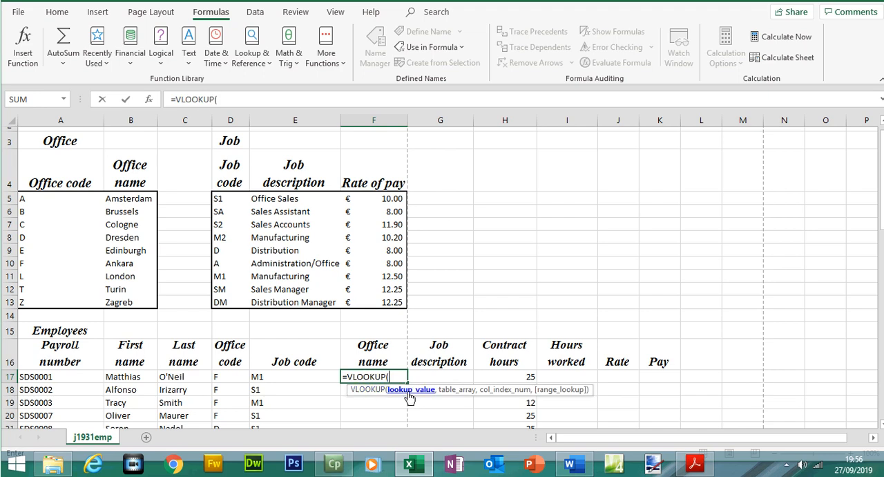
pyautogui.click(227, 377)
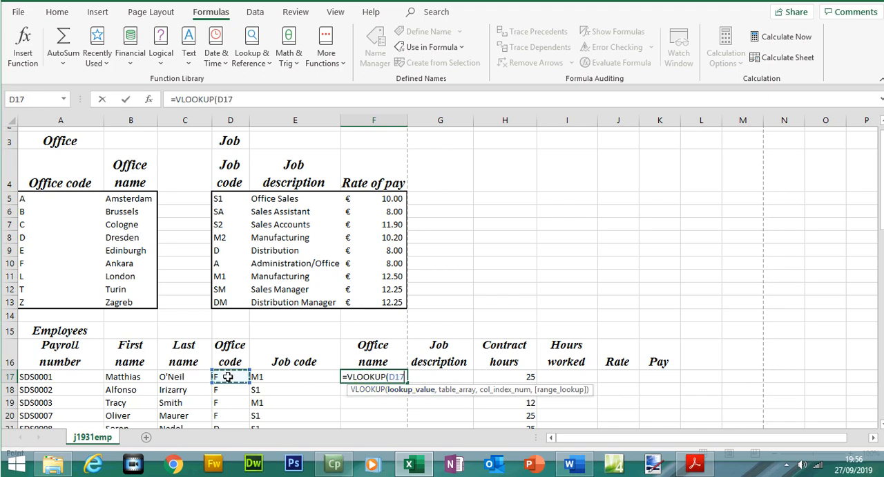
pyautogui.write(',')
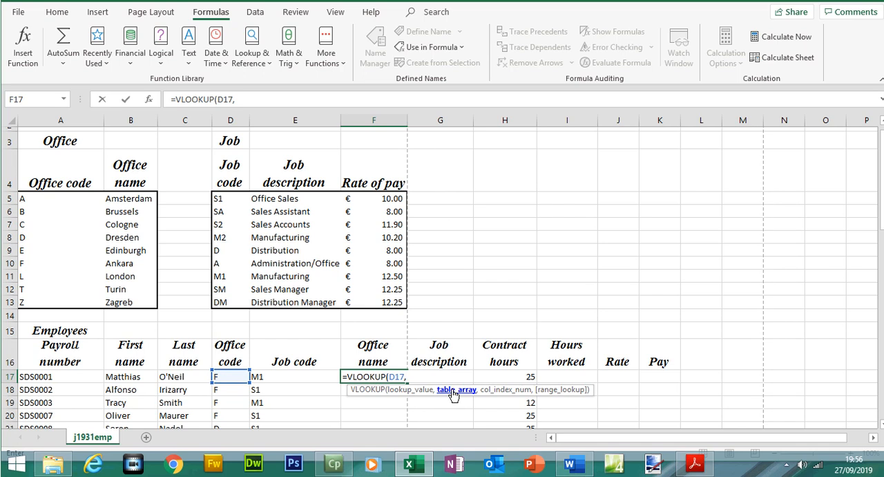
pyautogui.write('off')
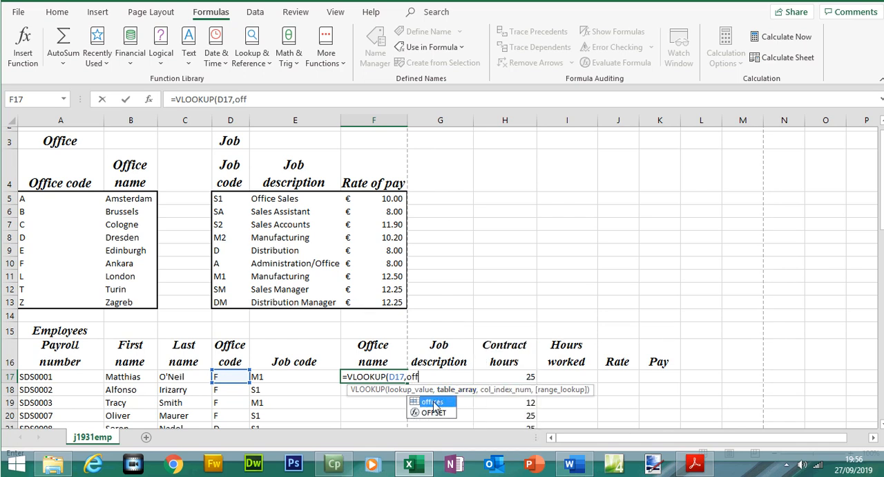
# - Set the lookup array to the offices named range by selecting the office table A5:B13
pyautogui.doubleClick(433, 401)
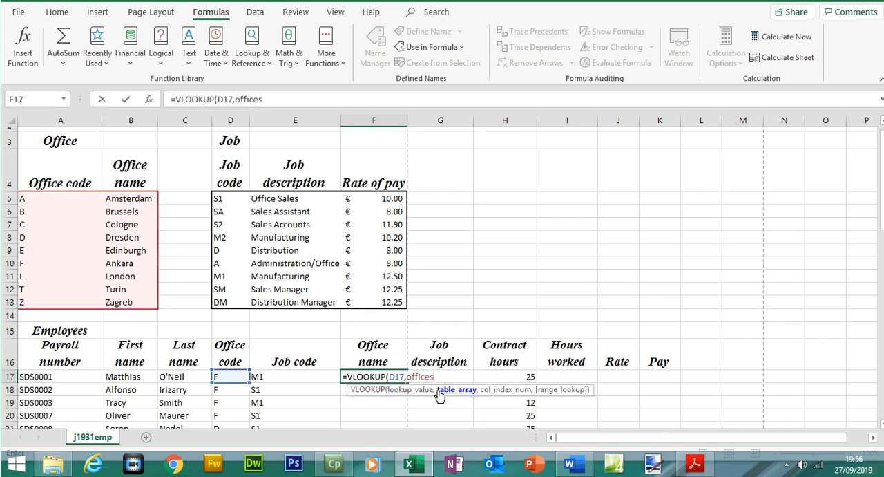
pyautogui.press('BackSpace')
pyautogui.press('BackSpace')
pyautogui.press('BackSpace')
pyautogui.press('BackSpace')
pyautogui.press('BackSpace')
pyautogui.press('BackSpace')
pyautogui.press('BackSpace')
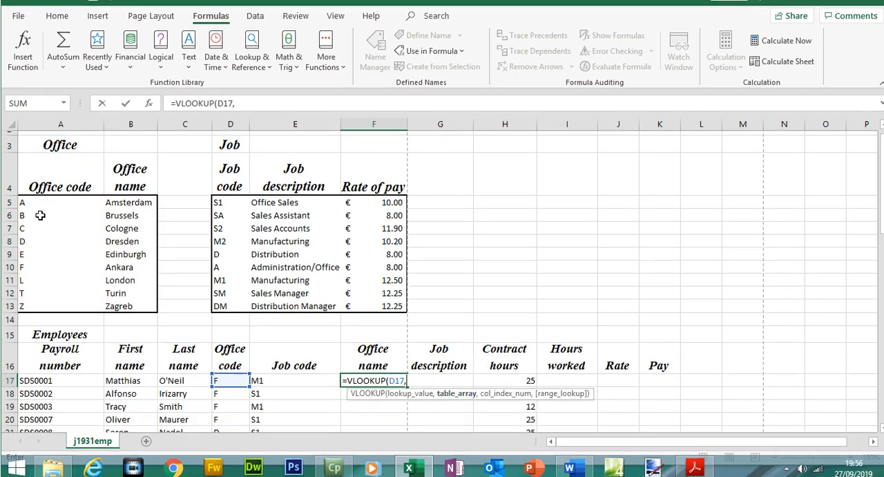
pyautogui.moveTo(42, 198); pyautogui.dragTo(136, 300)
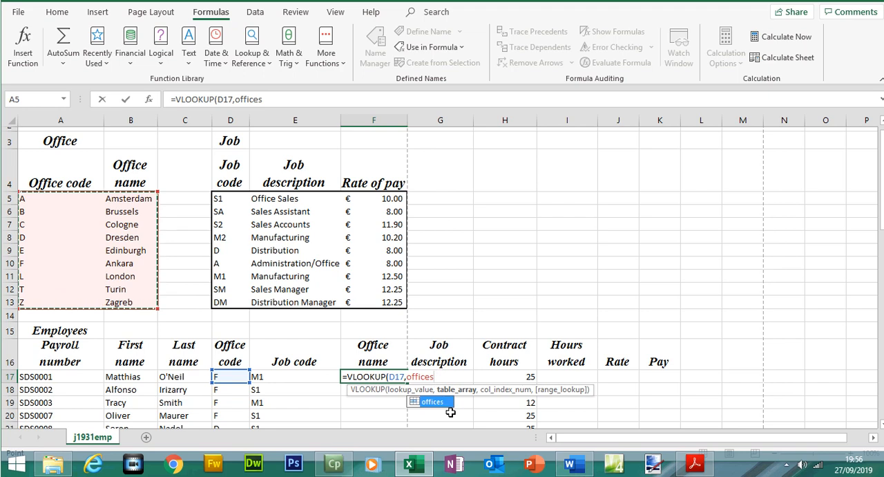
# - Complete the formula with column 2 and FALSE exact match, giving =VLOOKUP(D17,offices,2,FALSE)
pyautogui.write(',')
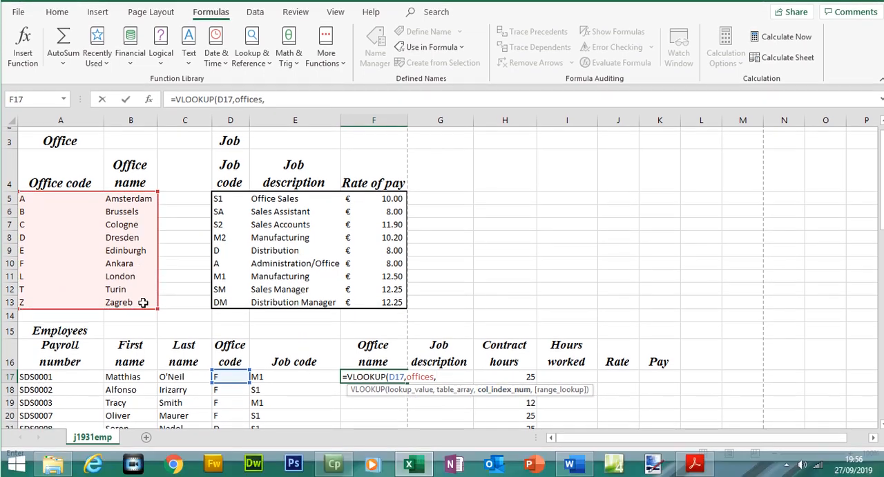
pyautogui.write('2,')
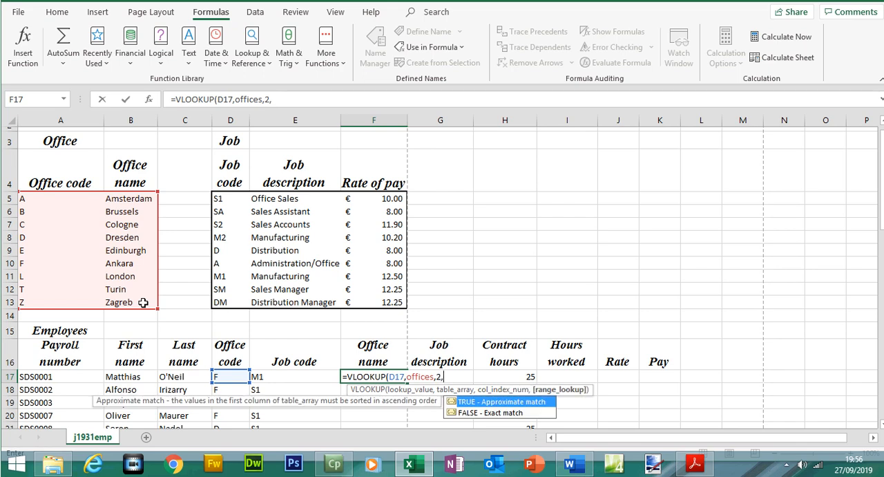
pyautogui.doubleClick(480, 412)
pyautogui.write(')')
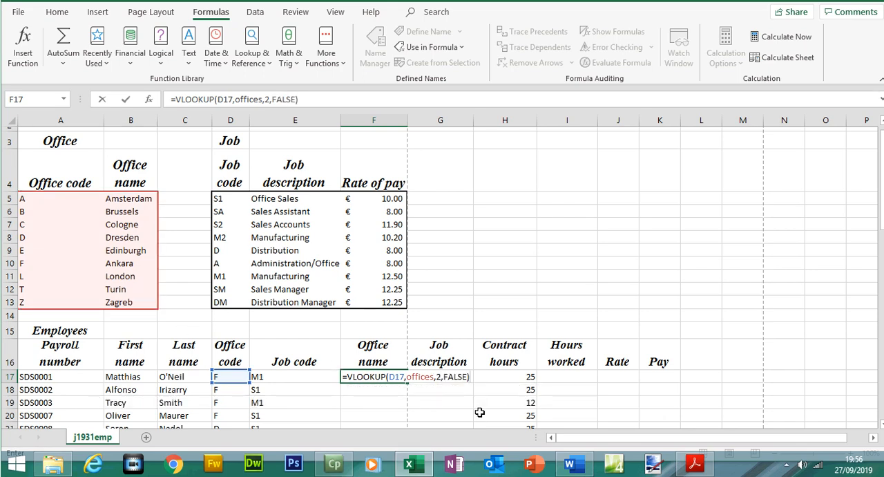
pyautogui.press('Return')
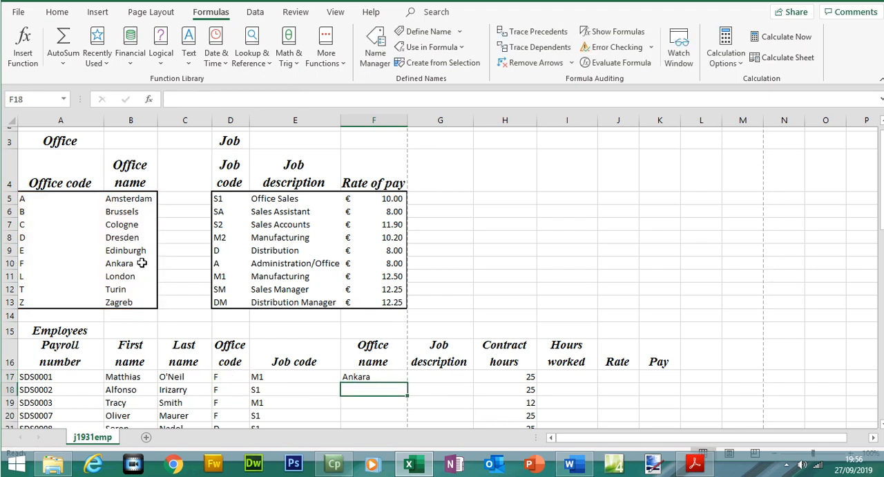
# - Highlight 'Replicate the functions' in question 8 of the question paper
pyautogui.click(697, 466)
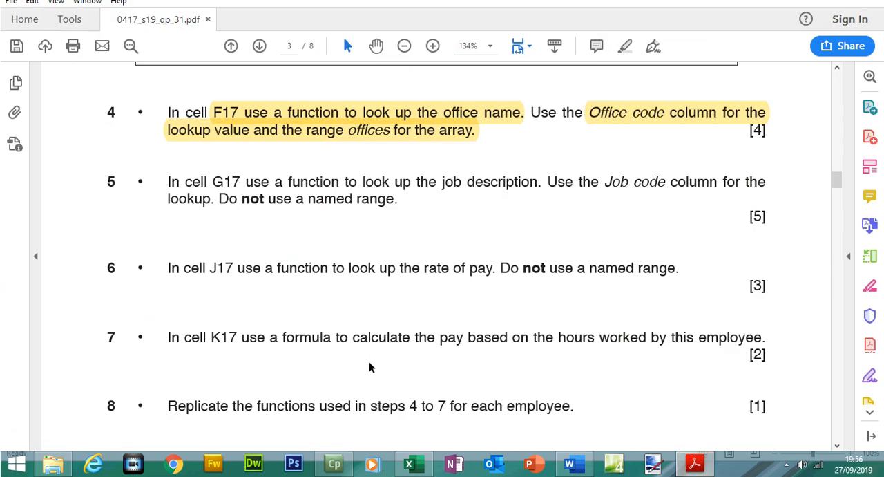
pyautogui.moveTo(167, 404); pyautogui.dragTo(446, 406)
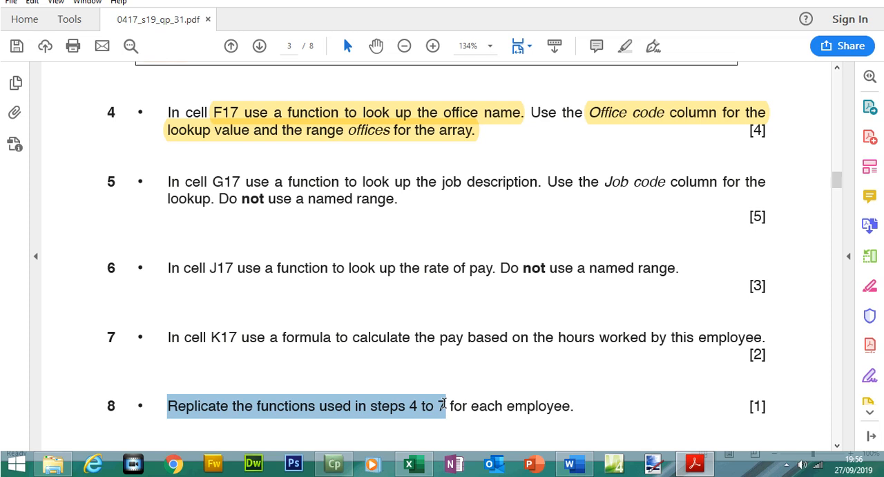
pyautogui.moveTo(446, 406); pyautogui.dragTo(302, 415)
pyautogui.click(625, 46)
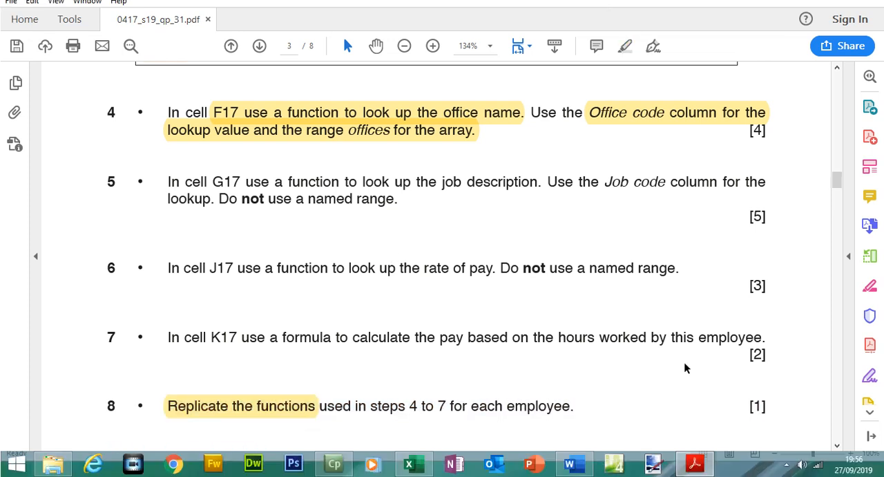
# - Replicate the F17 office-name formula down the column for every employee to row 65
pyautogui.hotkey('alt', 'Tab')
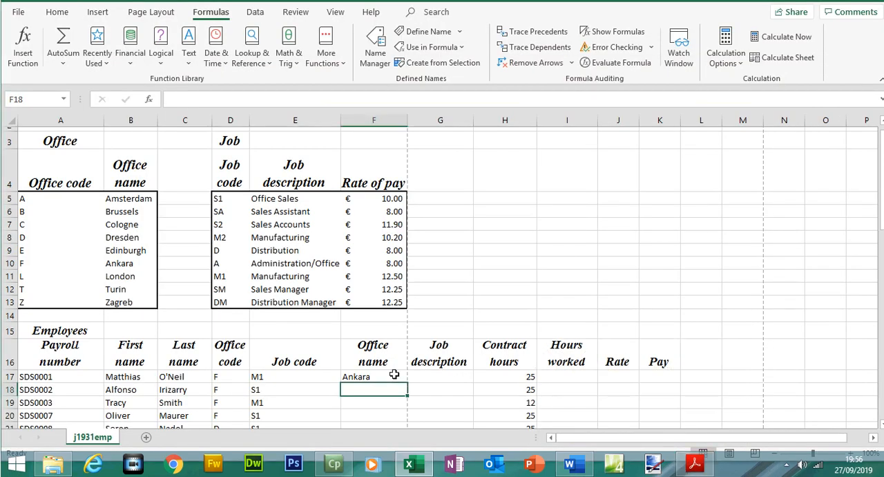
pyautogui.click(394, 374)
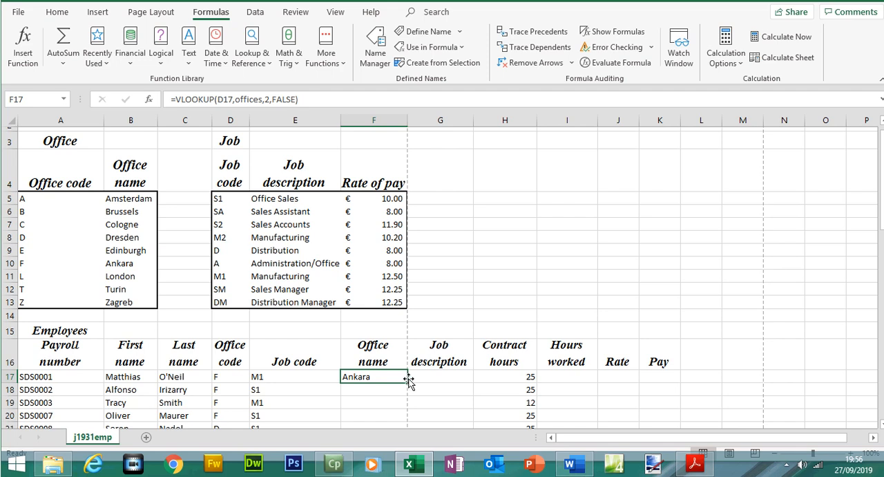
pyautogui.moveTo(409, 382); pyautogui.dragTo(389, 409)
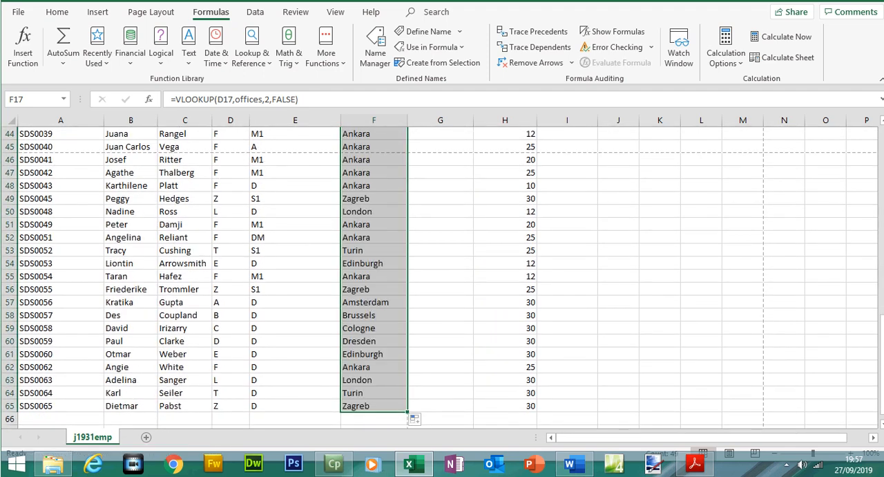
pyautogui.moveTo(883, 327); pyautogui.dragTo(883, 177)
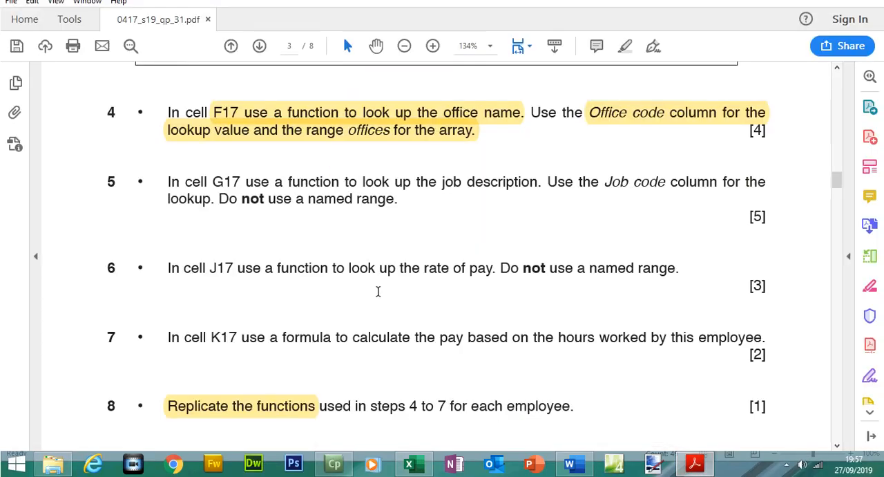
# - Highlight 'G17 use a function to look up the job description' in question 5 and select 'Job code column'
pyautogui.moveTo(217, 203); pyautogui.dragTo(492, 199)
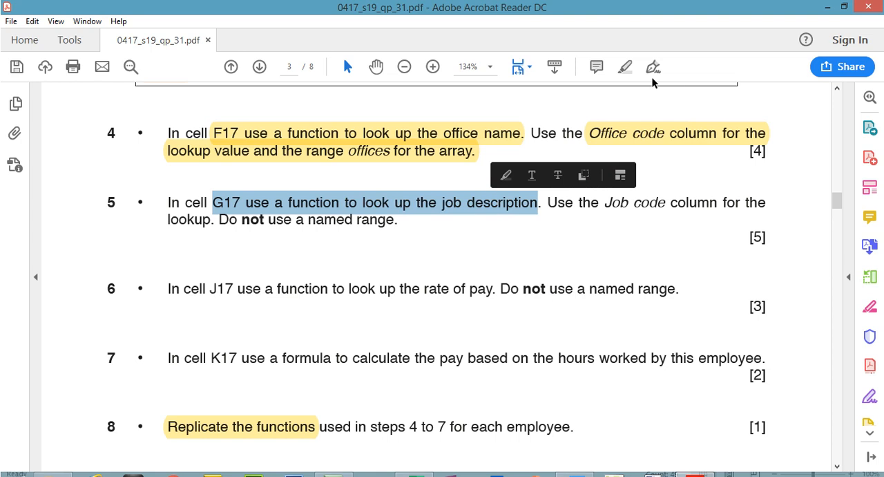
pyautogui.click(625, 66)
pyautogui.moveTo(605, 204); pyautogui.dragTo(696, 199)
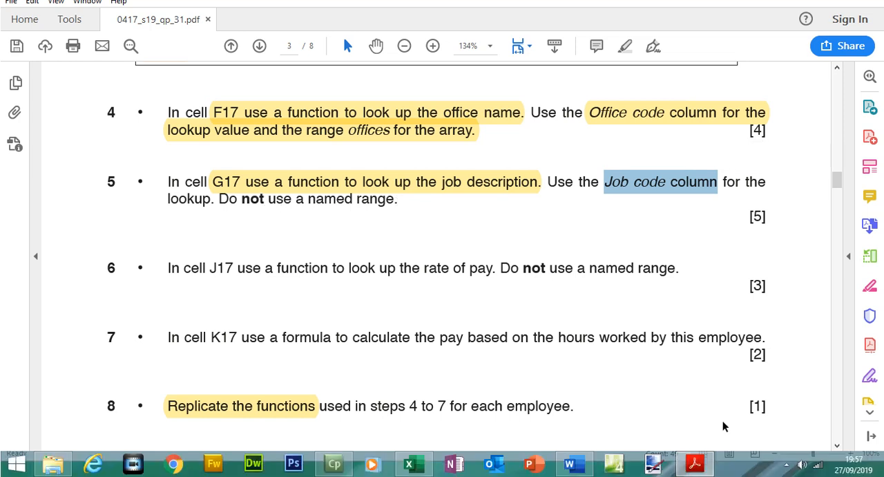
# - Start a VLOOKUP formula in cell G17 using the Job code E17 as the lookup value
pyautogui.click(695, 463)
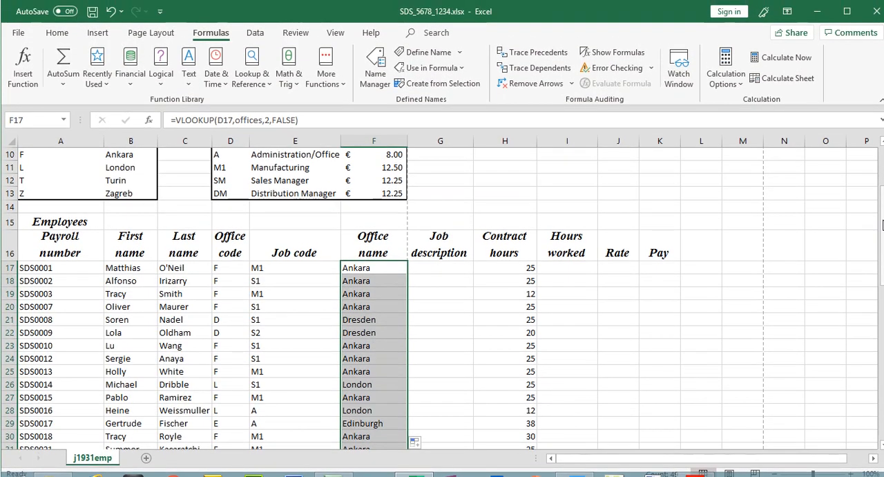
pyautogui.moveTo(882, 228); pyautogui.dragTo(881, 176)
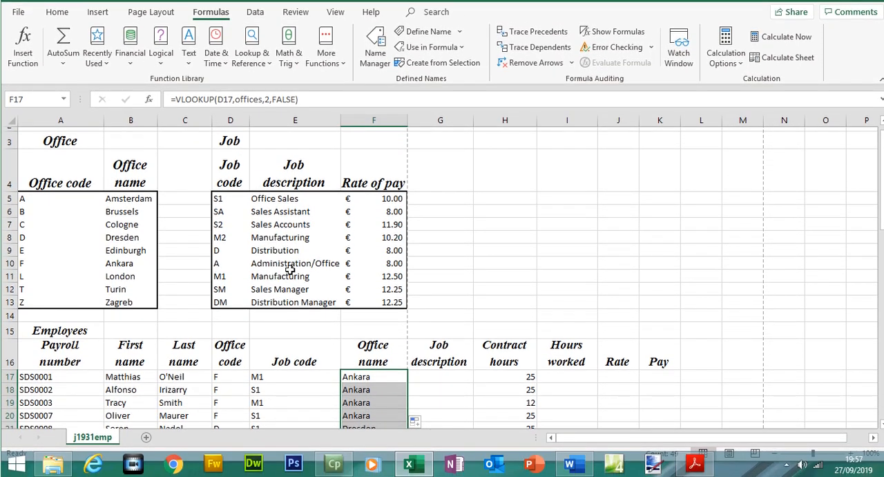
pyautogui.click(438, 376)
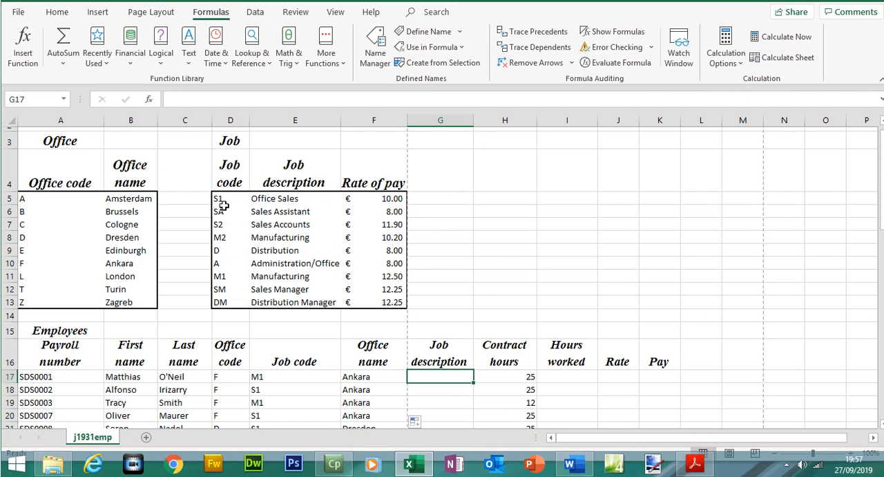
pyautogui.write('=vl')
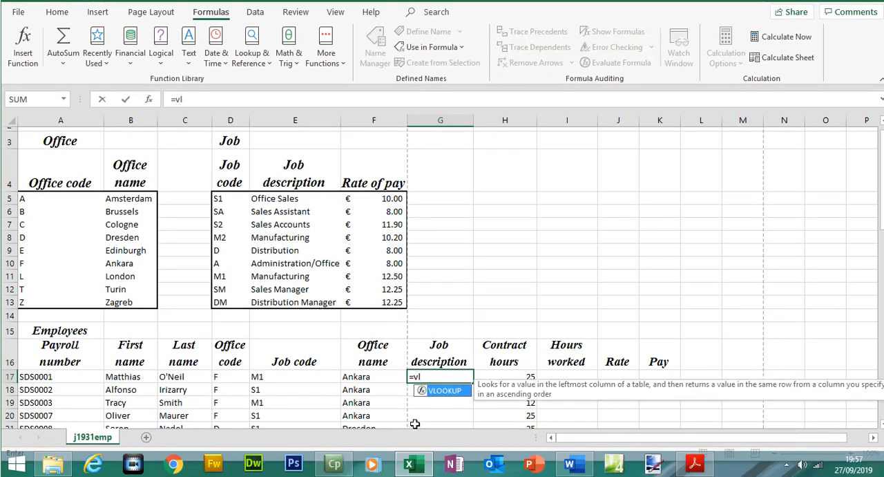
pyautogui.doubleClick(446, 391)
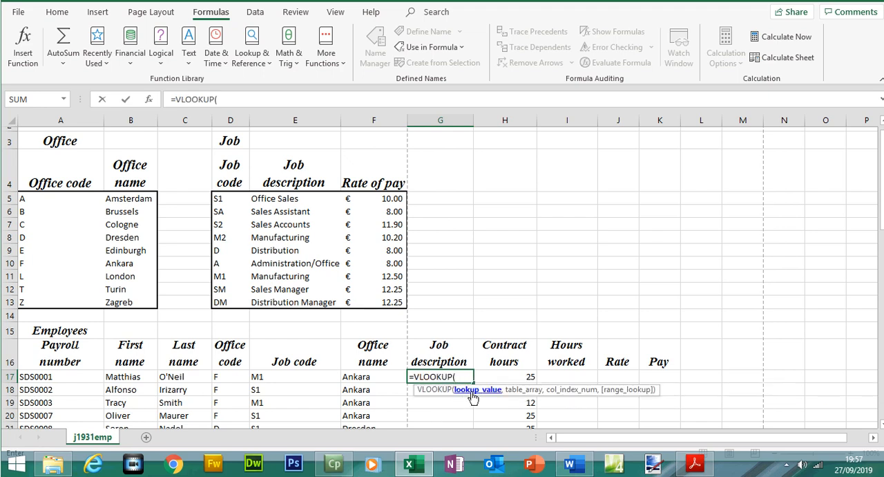
pyautogui.click(270, 376)
pyautogui.write(',')
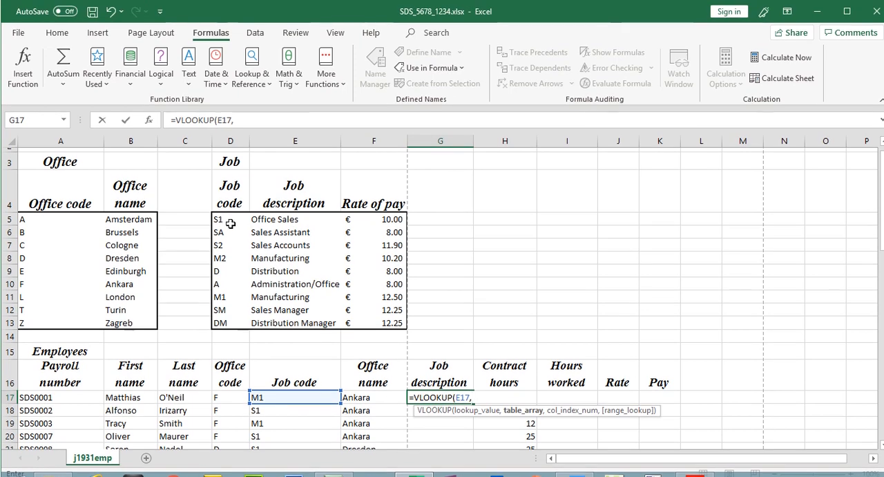
# - Set the table array to the job table D5:E13 as the absolute reference $D$5:$E$13
pyautogui.click(226, 197)
pyautogui.moveTo(225, 217); pyautogui.dragTo(291, 306)
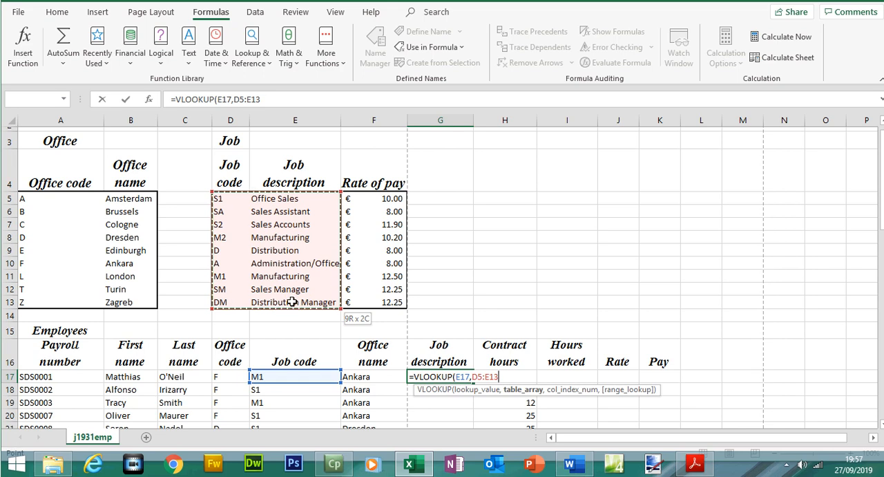
pyautogui.moveTo(295, 231); pyautogui.dragTo(332, 304)
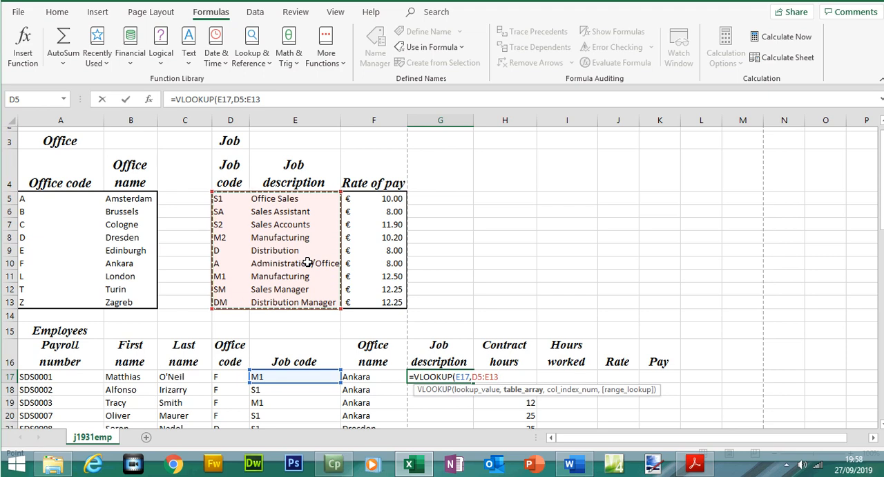
pyautogui.press('F4')
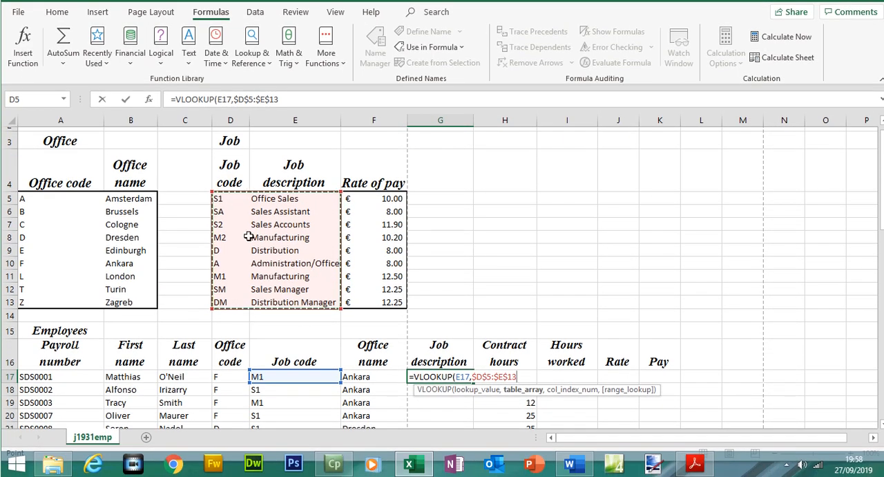
# - Complete the G17 VLOOKUP with column index 2 and FALSE for an exact match, then enter it
pyautogui.write(',')
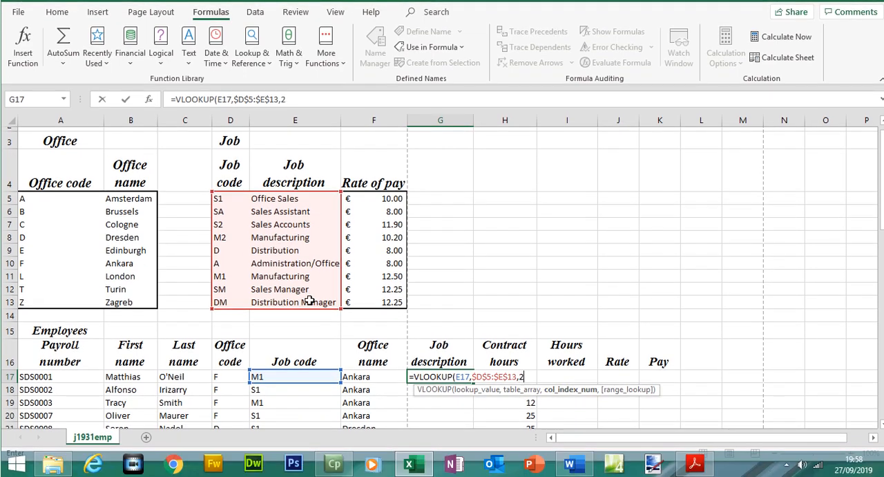
pyautogui.write('2,')
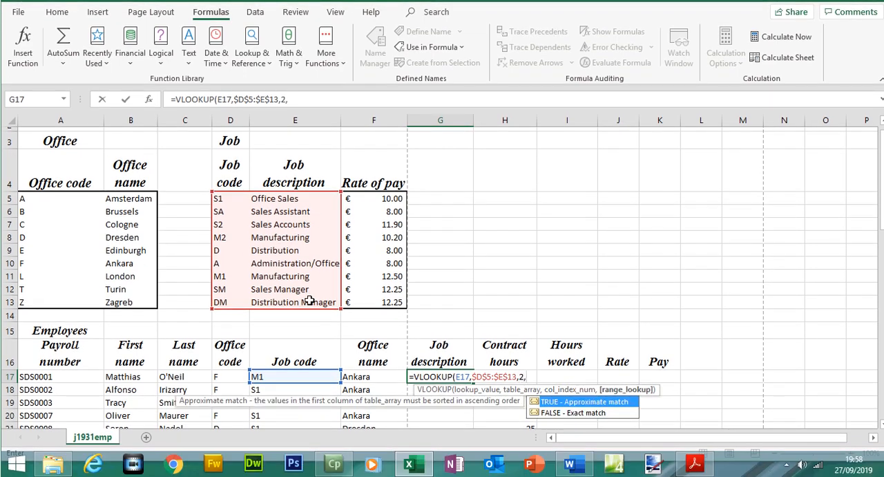
pyautogui.doubleClick(573, 412)
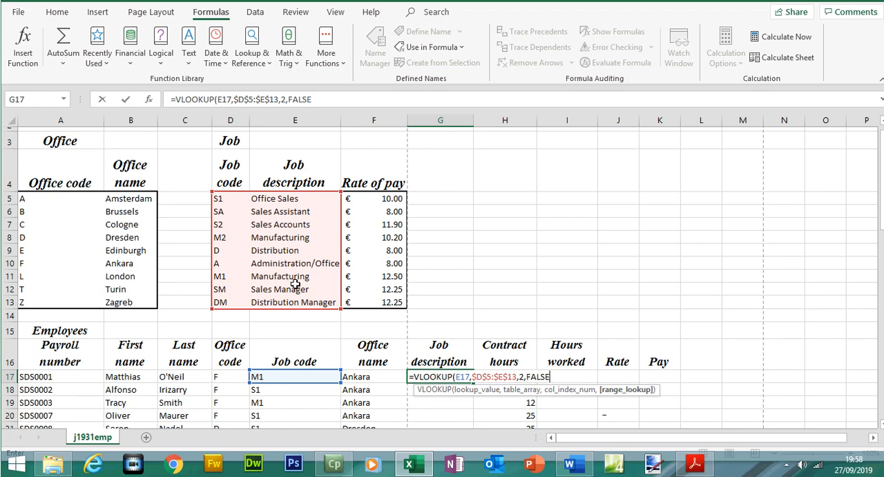
pyautogui.write(')')
pyautogui.press('Return')
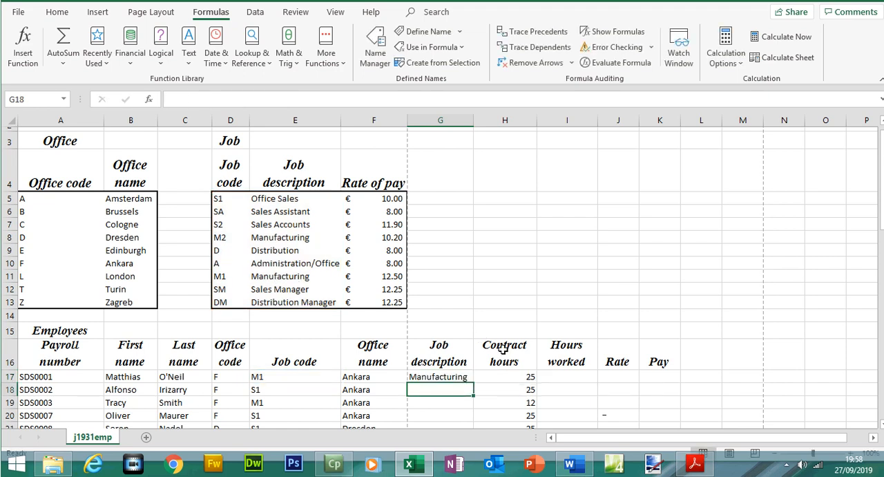
# - Replicate the G17 job description formula down the column to row 65
pyautogui.click(460, 376)
pyautogui.moveTo(474, 382)
pyautogui.mouseDown()
pyautogui.moveTo(474, 256)
pyautogui.moveTo(473, 404)
pyautogui.moveTo(469, 394)
pyautogui.mouseUp()
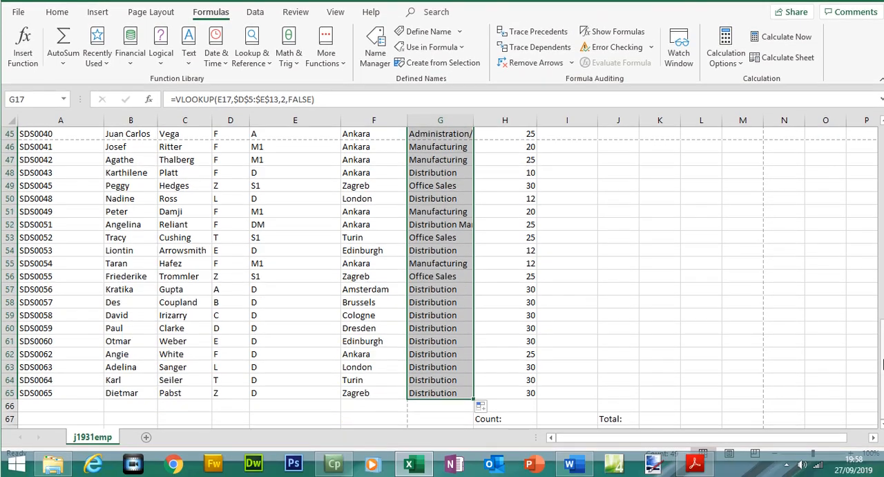
# - Autofit column G so the full job descriptions are shown
pyautogui.moveTo(883, 362); pyautogui.dragTo(882, 183)
pyautogui.doubleClick(473, 138)
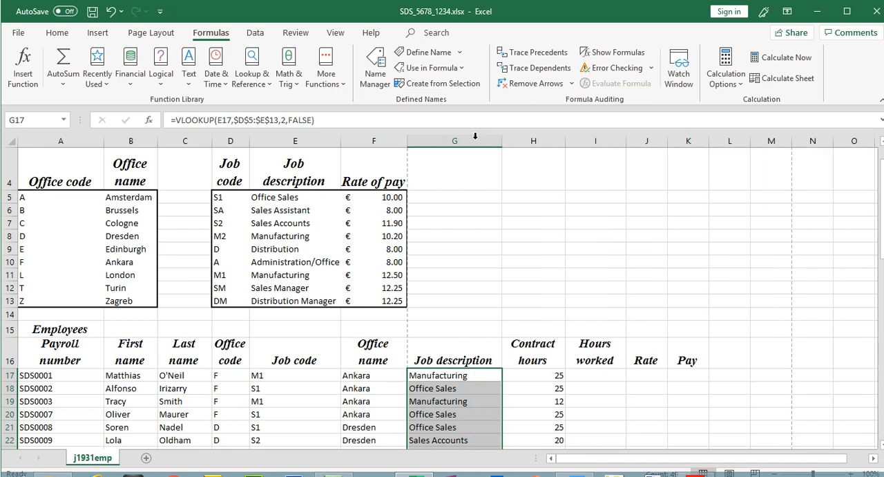
pyautogui.moveTo(501, 140); pyautogui.dragTo(499, 141)
pyautogui.moveTo(882, 197); pyautogui.dragTo(882, 199)
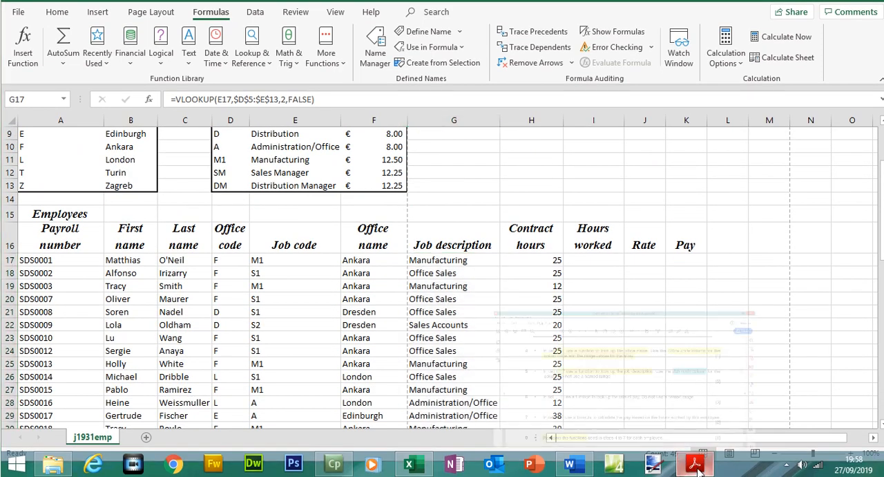
# - Check the employee header row layout in the question paper
pyautogui.click(695, 469)
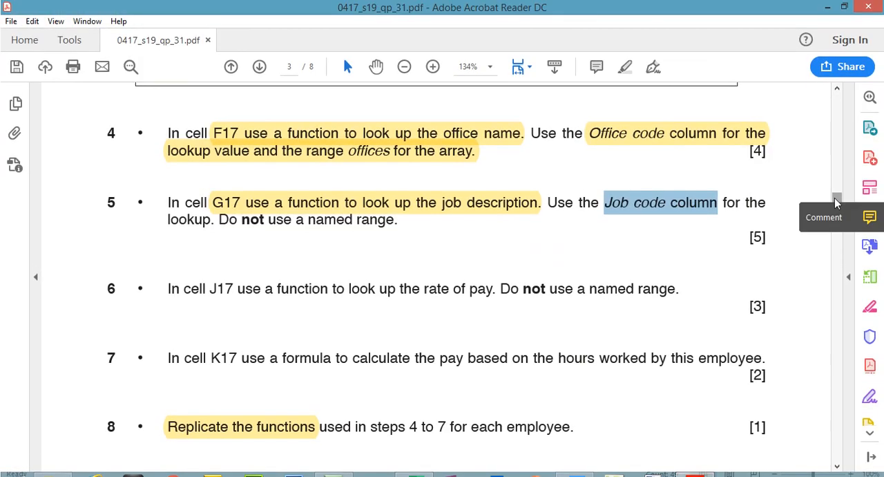
pyautogui.moveTo(836, 202); pyautogui.dragTo(836, 171)
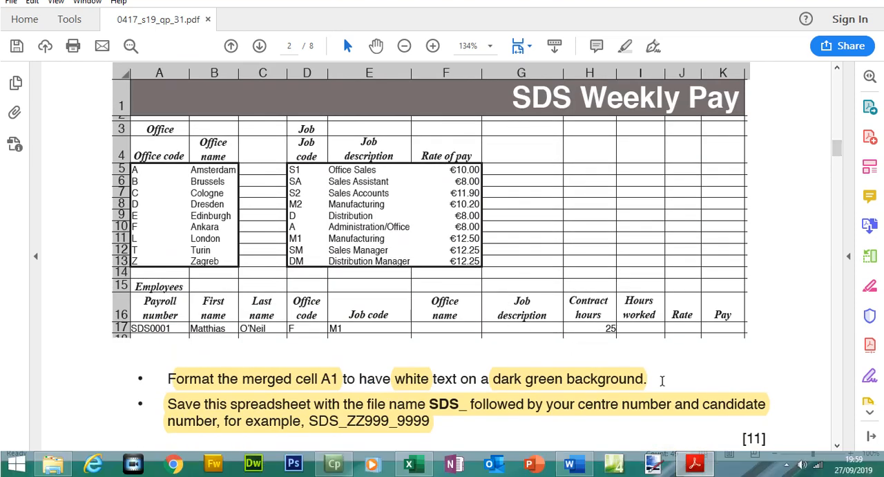
pyautogui.click(701, 467)
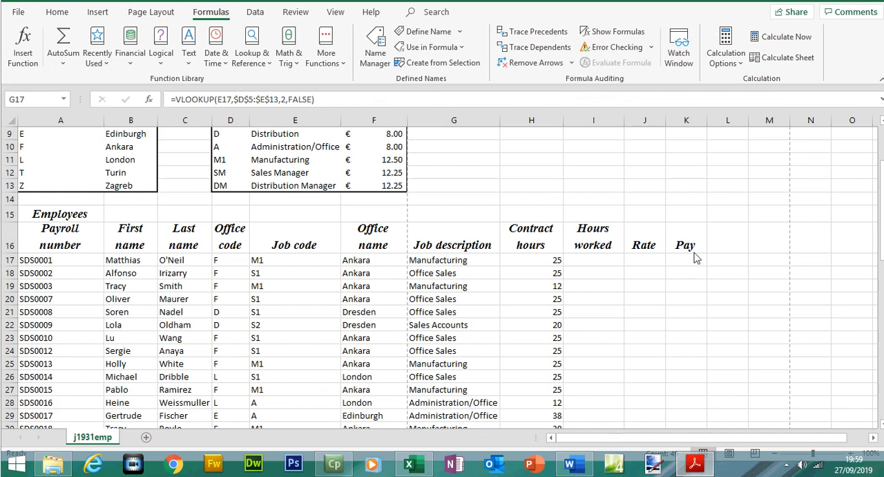
# - Try larger font sizes for the headings in A16:K16, then reduce them back to 14 point
pyautogui.moveTo(685, 246); pyautogui.dragTo(29, 233)
pyautogui.click(69, 16)
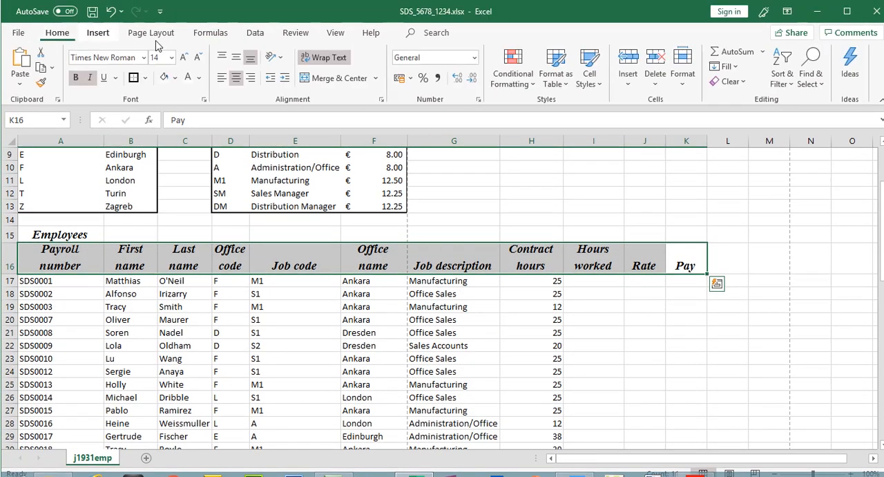
pyautogui.click(184, 58)
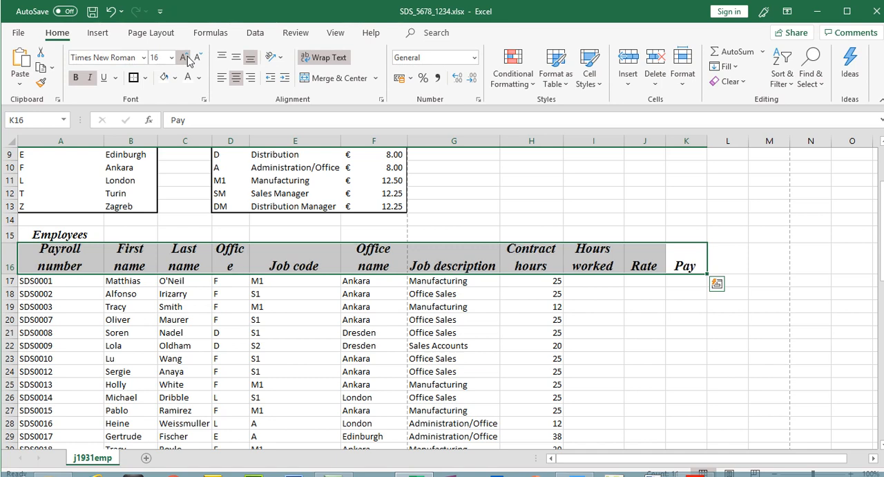
pyautogui.click(184, 58)
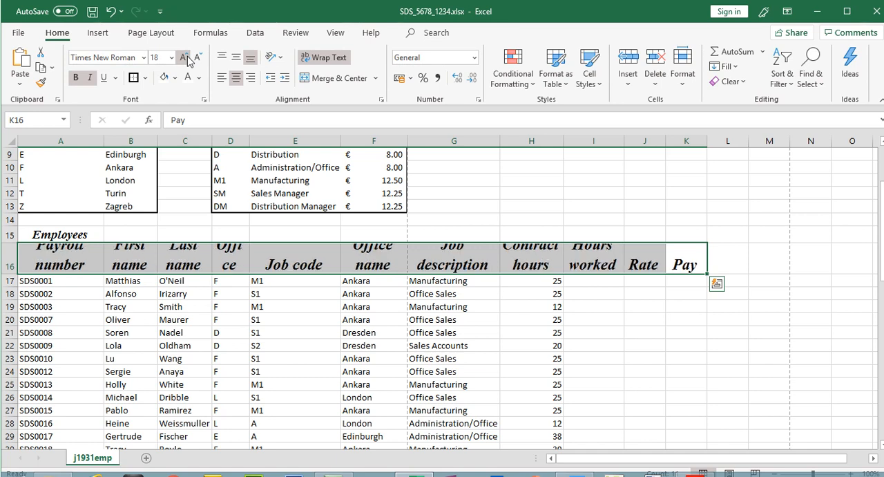
pyautogui.click(198, 58)
pyautogui.click(198, 58)
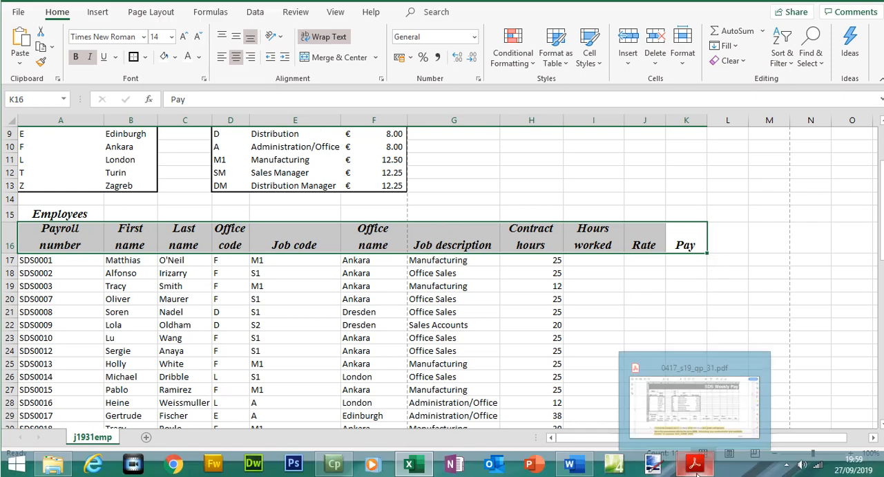
# - Compare the employee headings on the sheet with the question paper layout
pyautogui.click(695, 465)
pyautogui.click(530, 310)
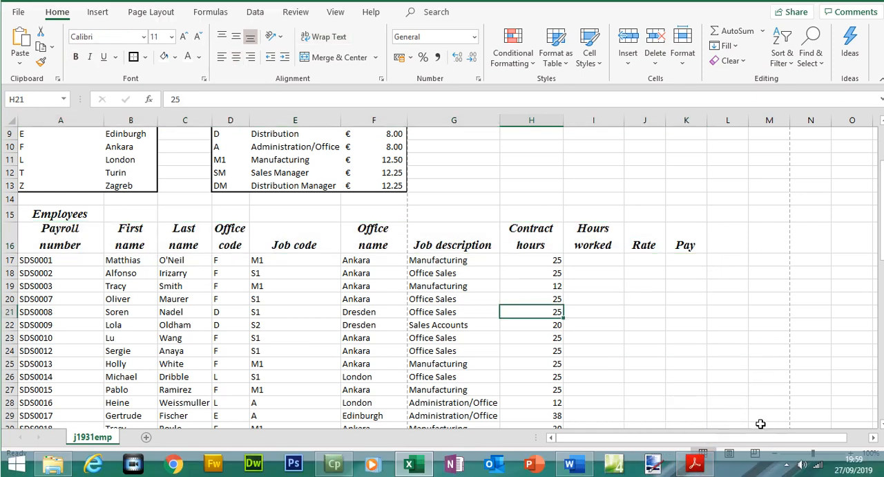
pyautogui.click(61, 216)
pyautogui.click(61, 233)
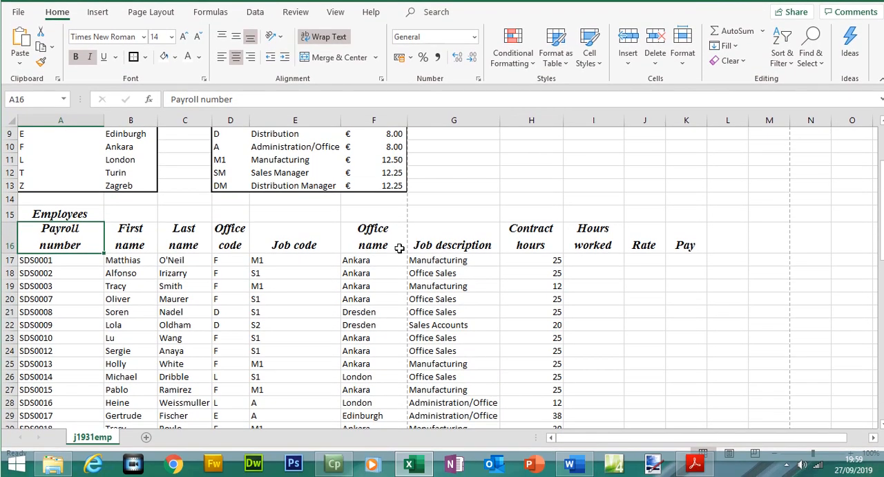
pyautogui.click(695, 464)
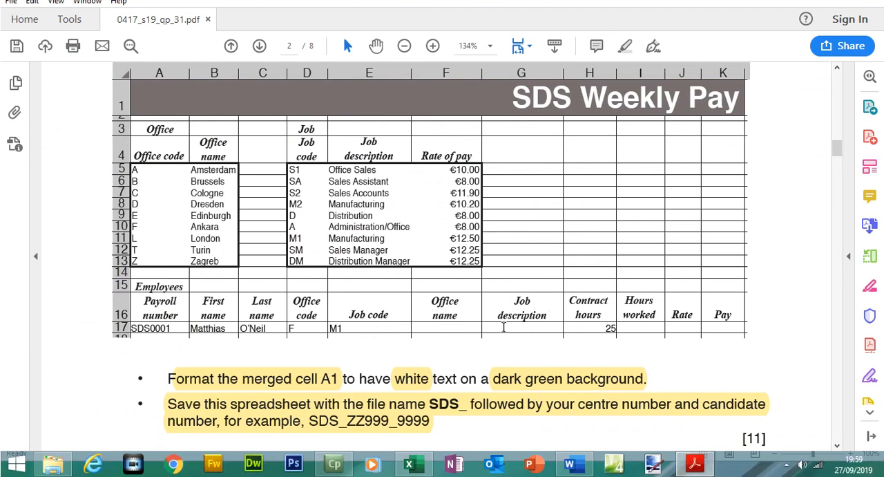
pyautogui.click(695, 464)
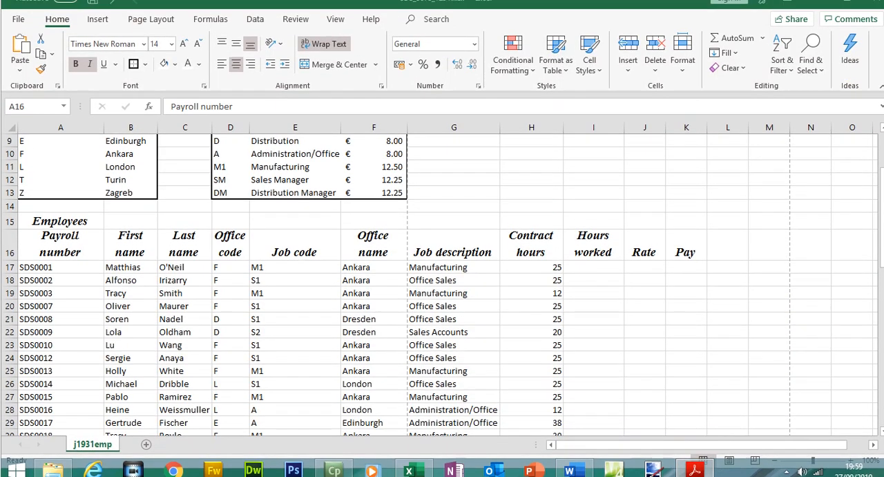
# - Widen column G slightly
pyautogui.scroll(-2, 561, 315)
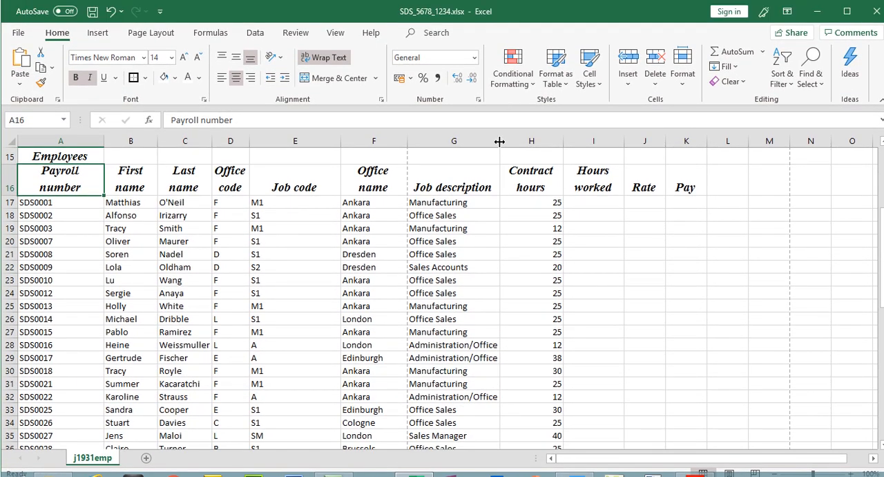
pyautogui.click(500, 141)
pyautogui.moveTo(499, 141); pyautogui.dragTo(503, 140)
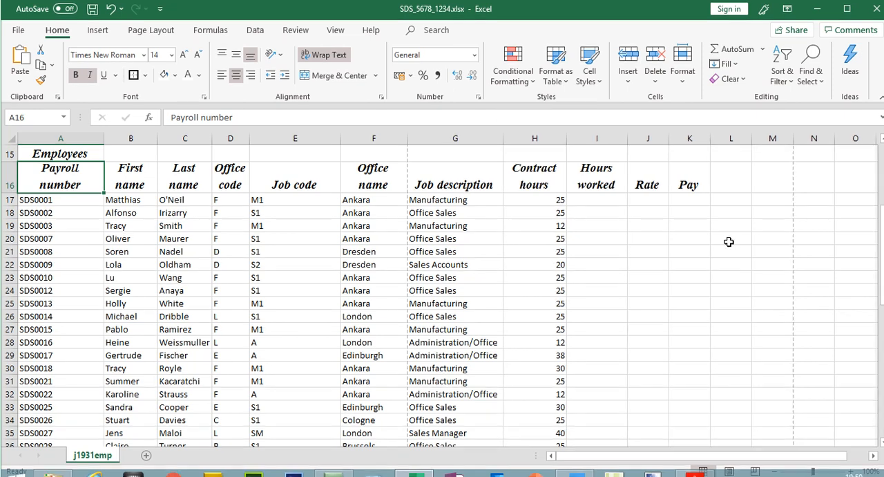
pyautogui.moveTo(882, 230); pyautogui.dragTo(882, 187)
# - Highlight the rest of question 5 and the text of question 6 on the question paper
pyautogui.click(706, 472)
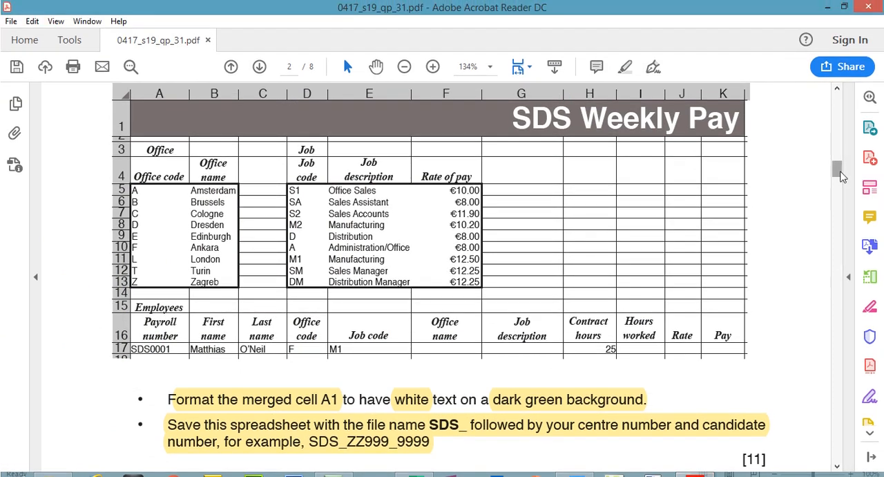
pyautogui.moveTo(842, 176); pyautogui.dragTo(841, 210)
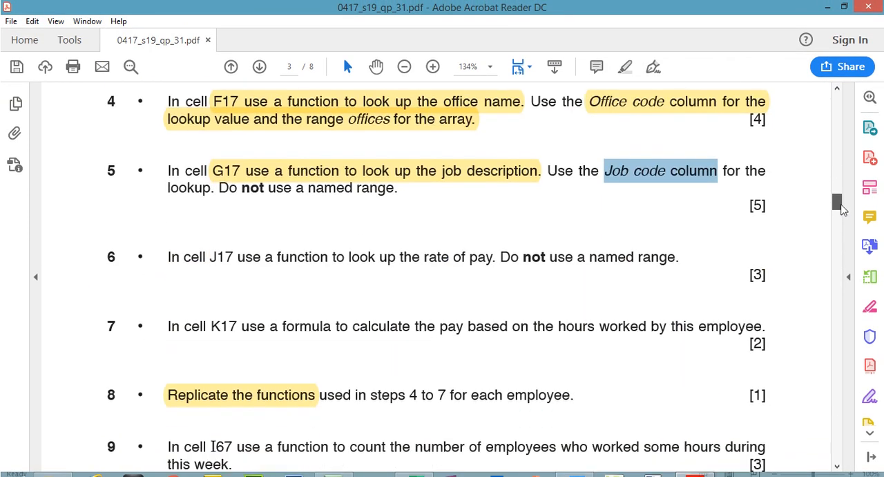
pyautogui.click(544, 172)
pyautogui.moveTo(549, 170); pyautogui.dragTo(394, 191)
pyautogui.click(625, 67)
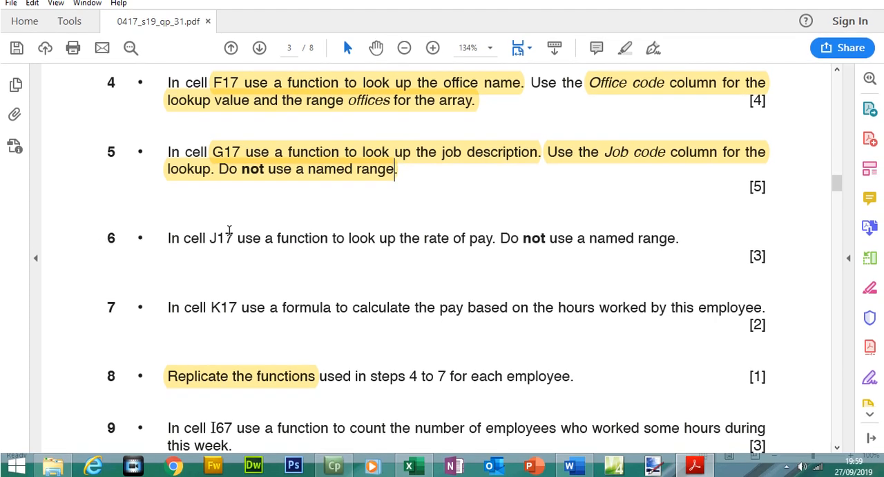
pyautogui.moveTo(210, 237); pyautogui.dragTo(679, 257)
pyautogui.click(624, 69)
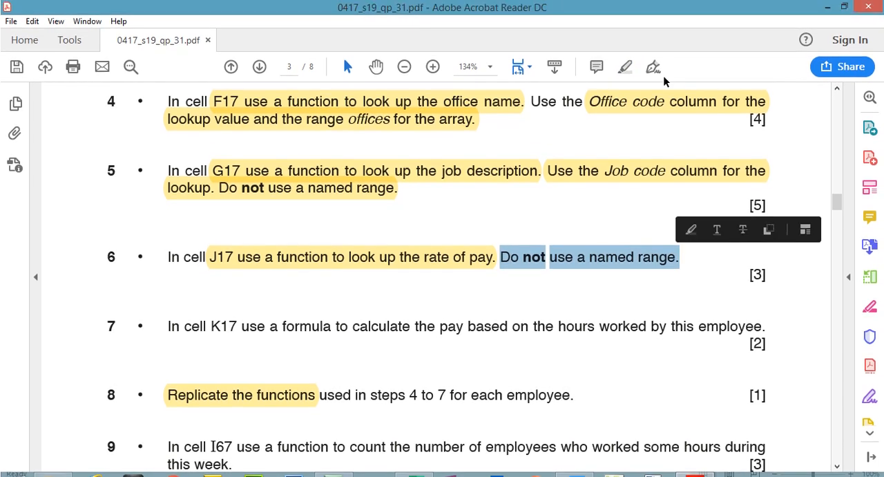
pyautogui.click(627, 67)
# - Examine the rate of pay column and the Job code cells against question 6
pyautogui.click(693, 465)
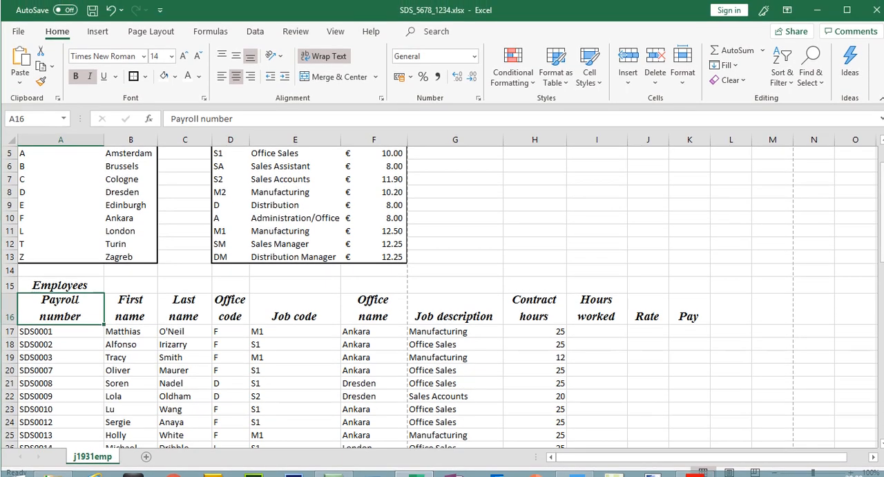
pyautogui.scroll(1, 527, 214)
pyautogui.moveTo(399, 220); pyautogui.dragTo(391, 310)
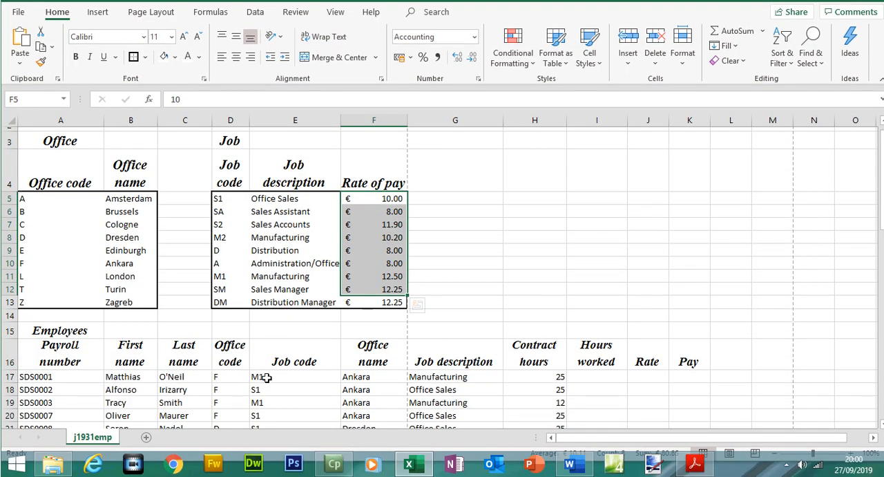
pyautogui.click(266, 377)
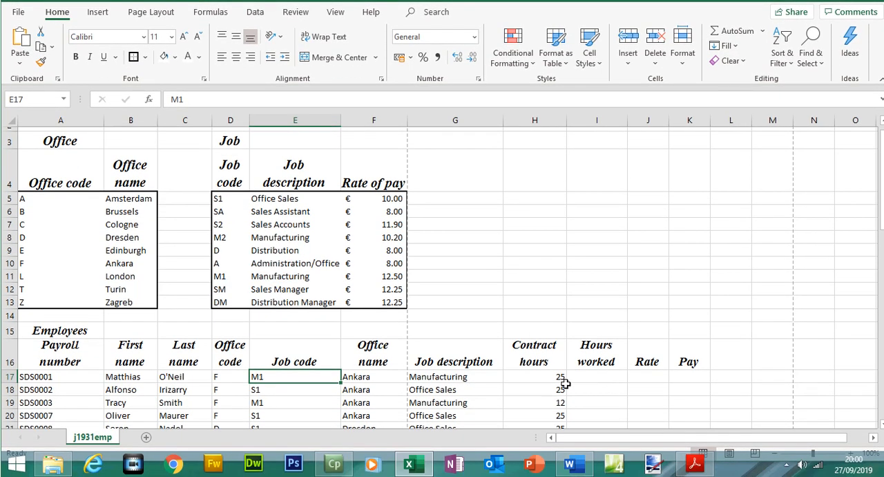
pyautogui.click(694, 463)
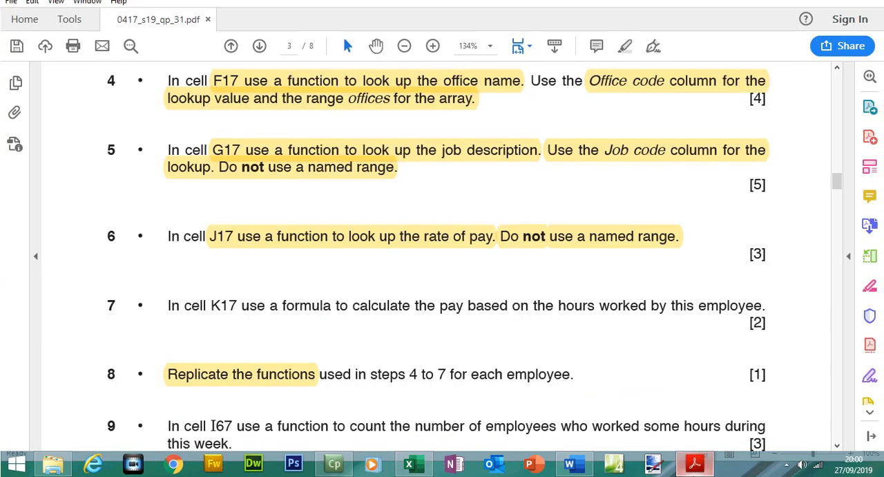
pyautogui.click(693, 467)
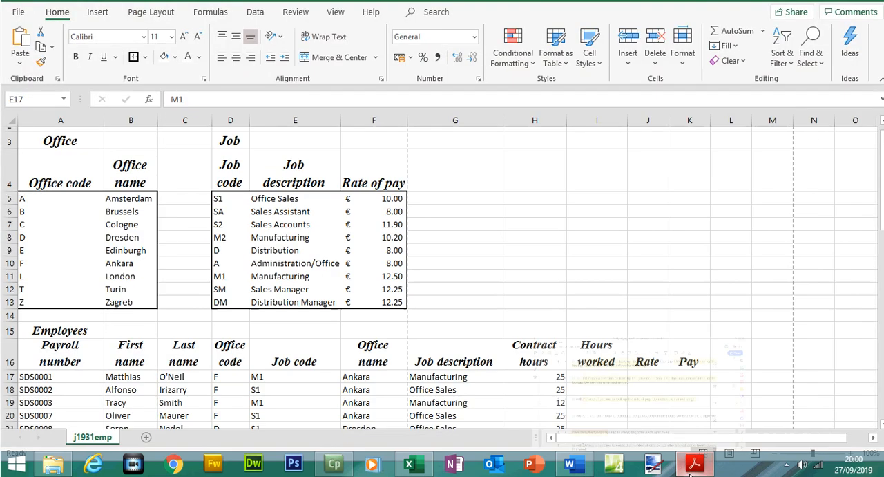
# - In J17, enter =VLOOKUP(E17,$D$5:$F$13,3,FALSE) to look up the rate of pay from the job table
pyautogui.click(650, 376)
pyautogui.write('=vloo')
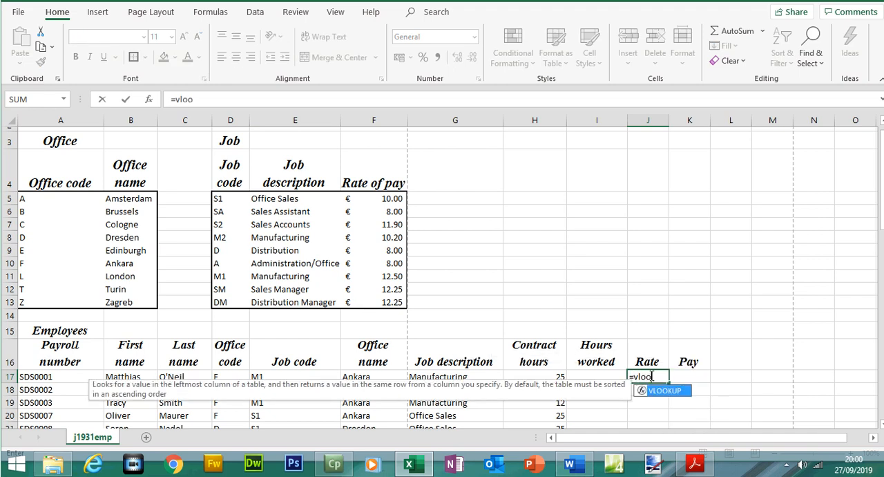
pyautogui.doubleClick(664, 391)
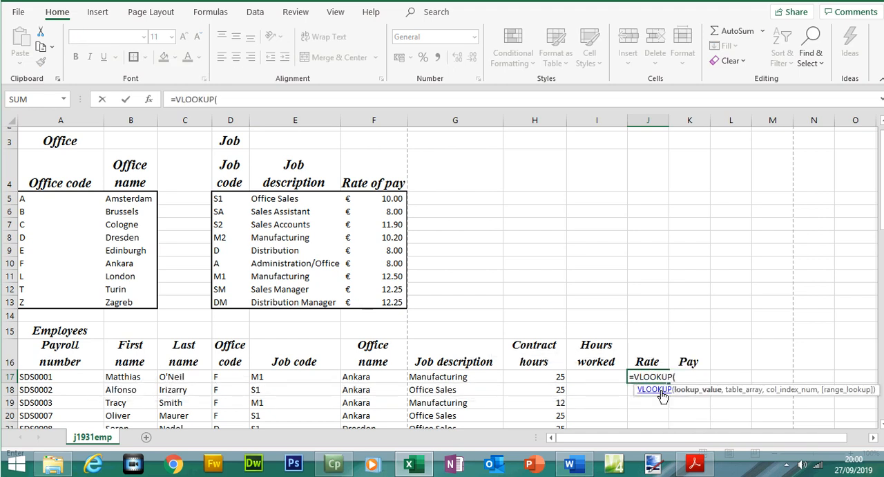
pyautogui.click(271, 379)
pyautogui.write(',')
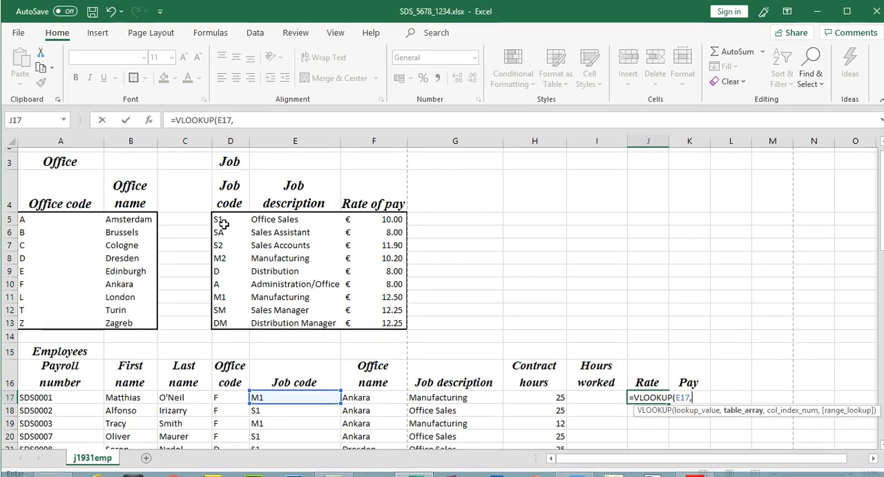
pyautogui.moveTo(221, 198); pyautogui.dragTo(398, 317)
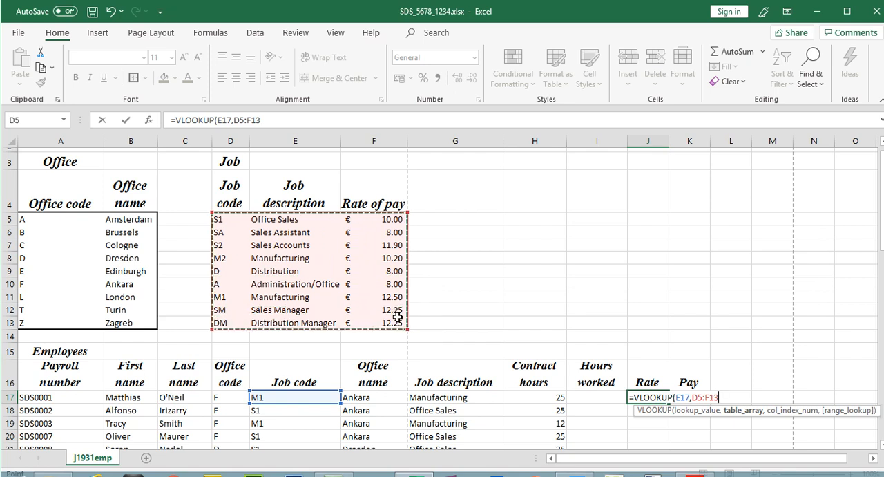
pyautogui.press('F4')
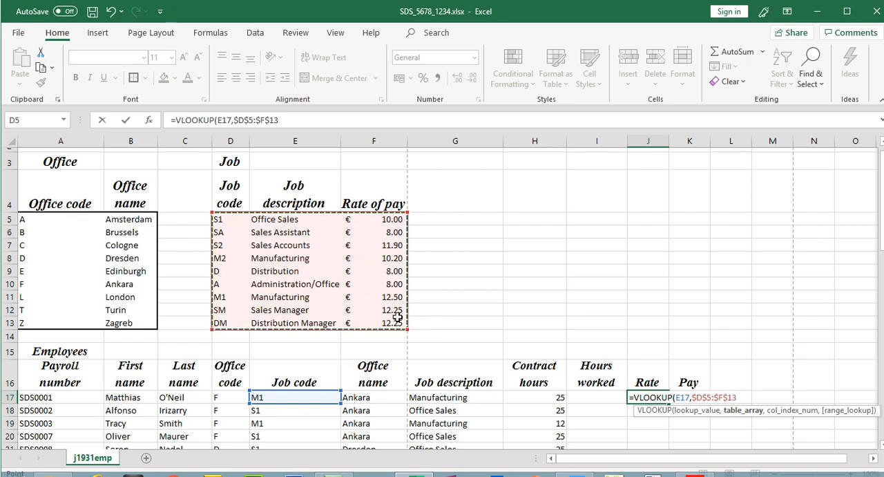
pyautogui.write(',')
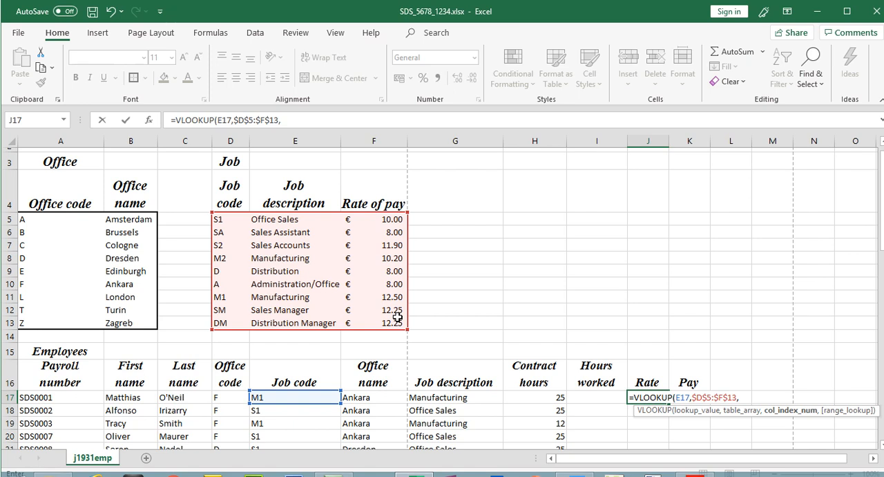
pyautogui.write('3')
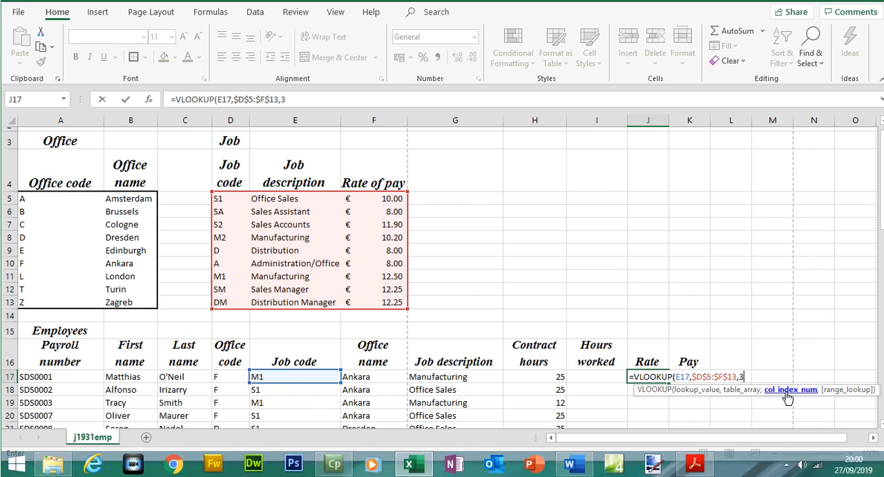
pyautogui.write(',')
pyautogui.doubleClick(787, 412)
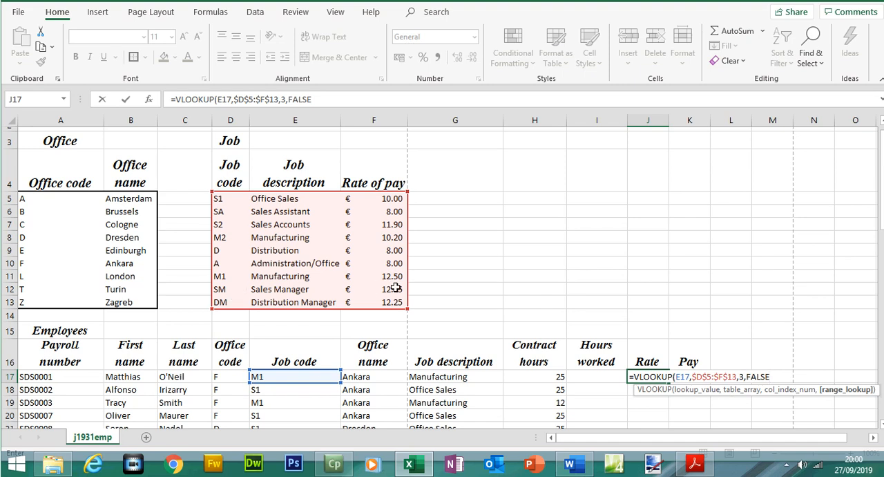
pyautogui.write(')')
pyautogui.press('Return')
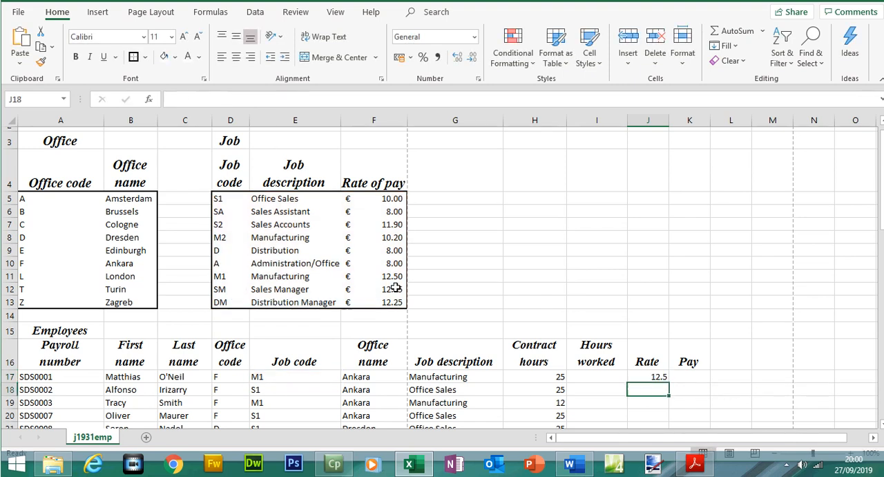
# - Replicate the rate formula down to row 65 and apply Euro (€ 123) accounting format to the rates
pyautogui.click(660, 377)
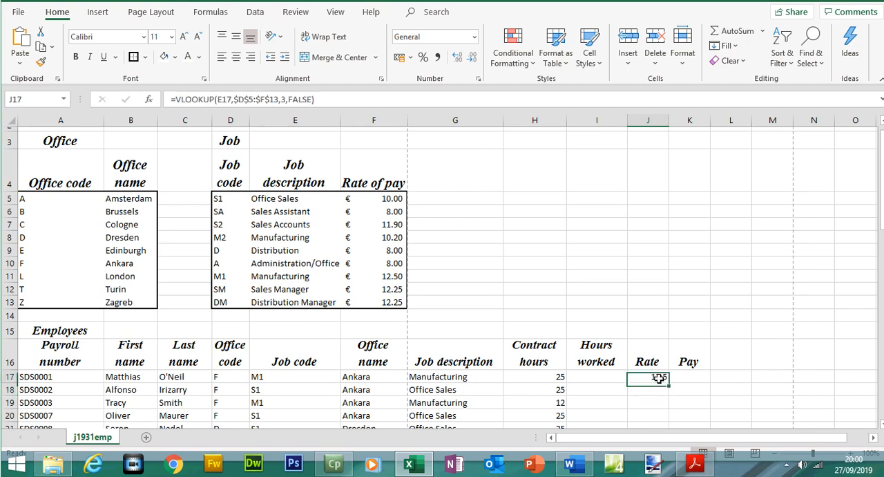
pyautogui.moveTo(668, 381); pyautogui.dragTo(660, 398)
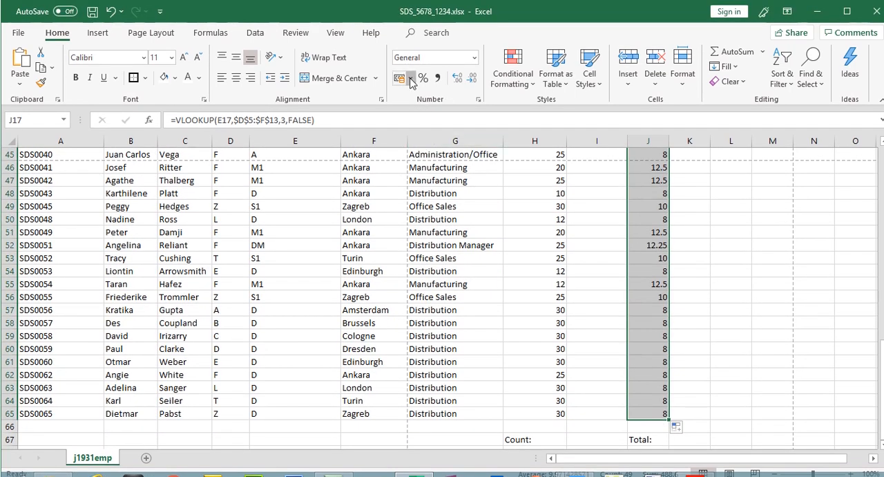
pyautogui.click(410, 79)
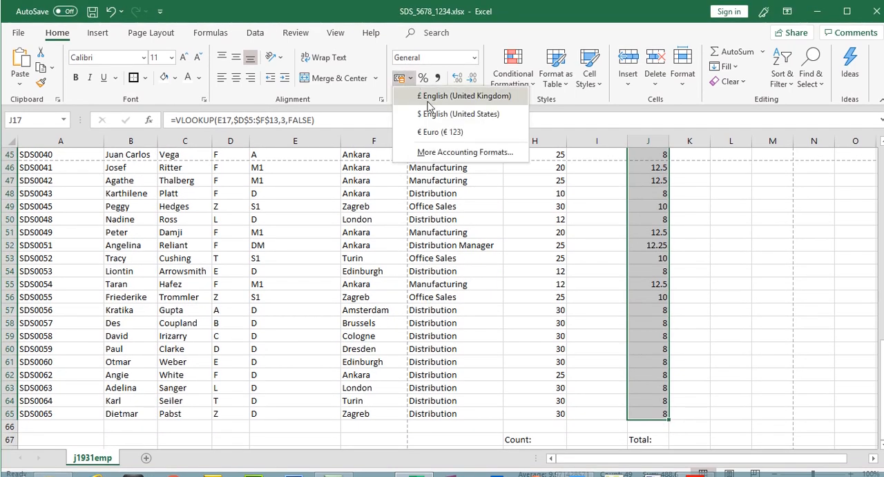
pyautogui.click(438, 133)
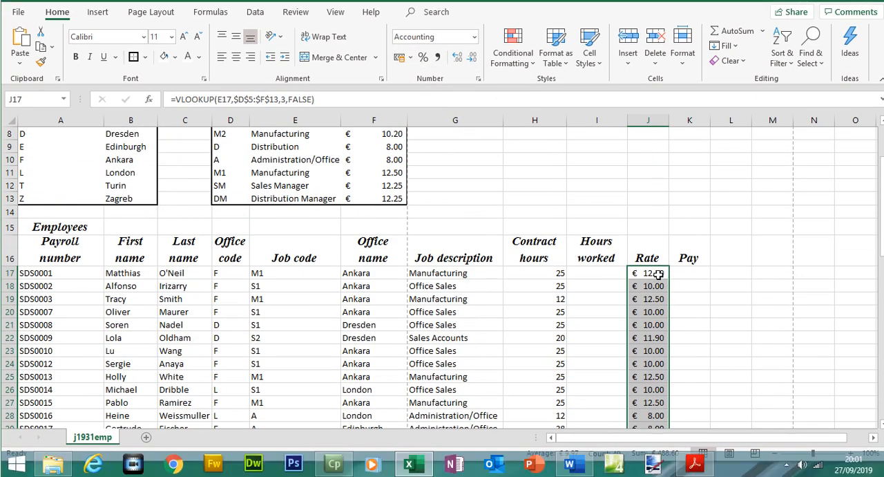
# - Review the rate cells' number format options, including Currency with the € Euro symbol and 2 decimal places
pyautogui.rightClick(658, 275)
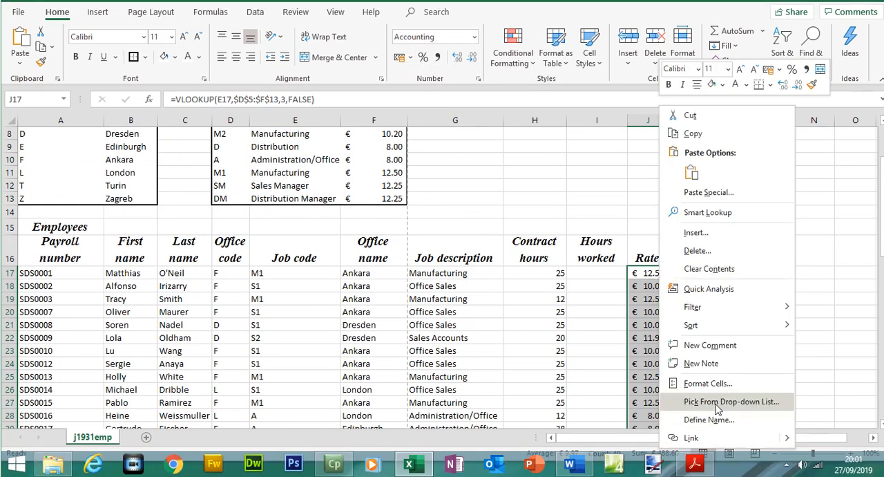
pyautogui.click(690, 384)
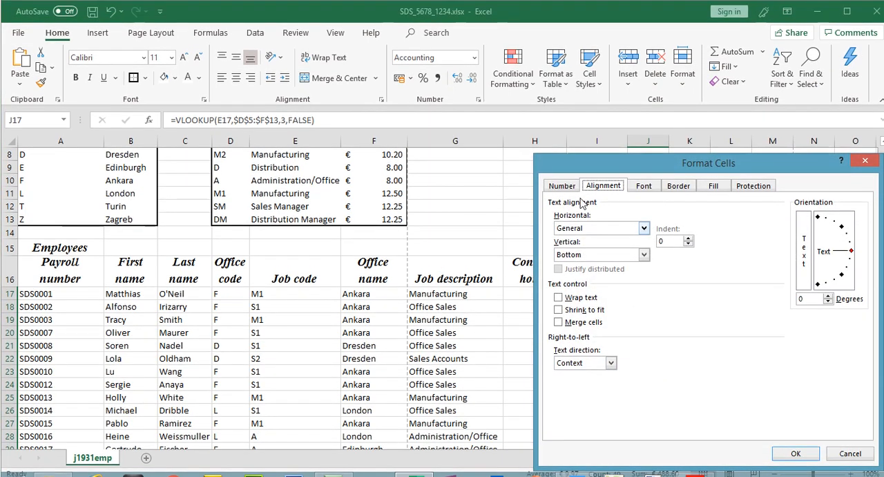
pyautogui.click(569, 165)
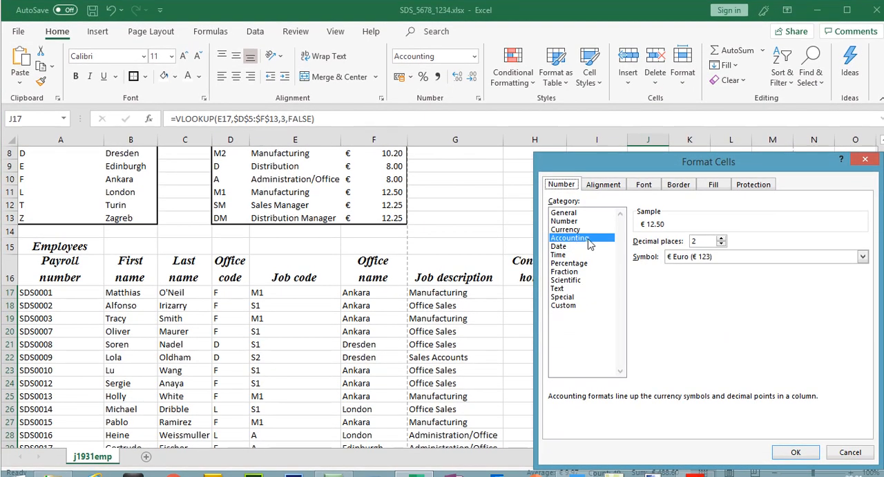
pyautogui.click(580, 231)
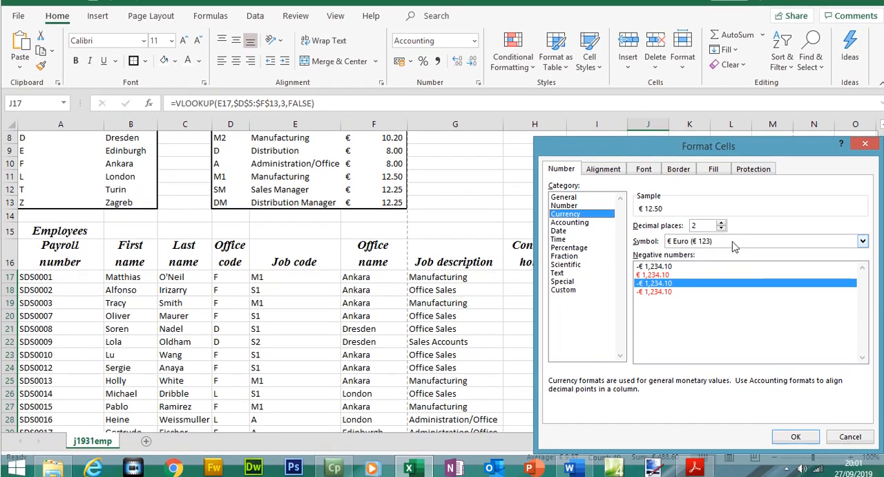
pyautogui.click(862, 241)
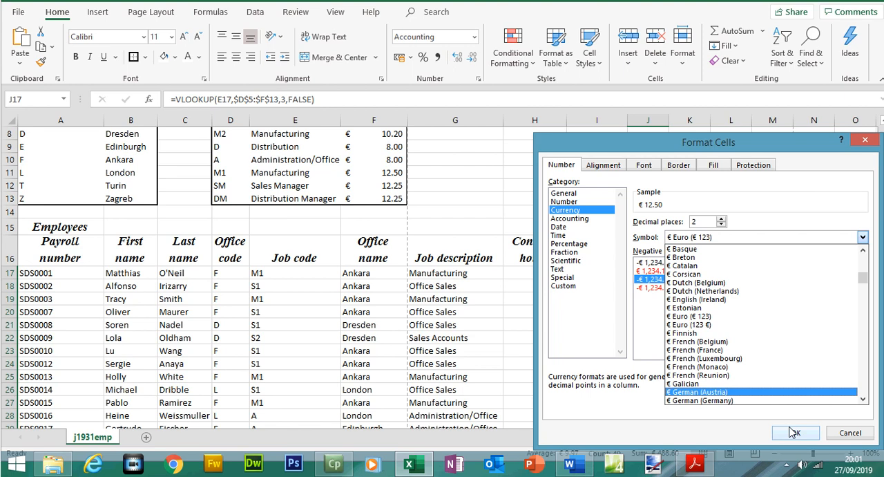
pyautogui.click(793, 432)
pyautogui.click(794, 433)
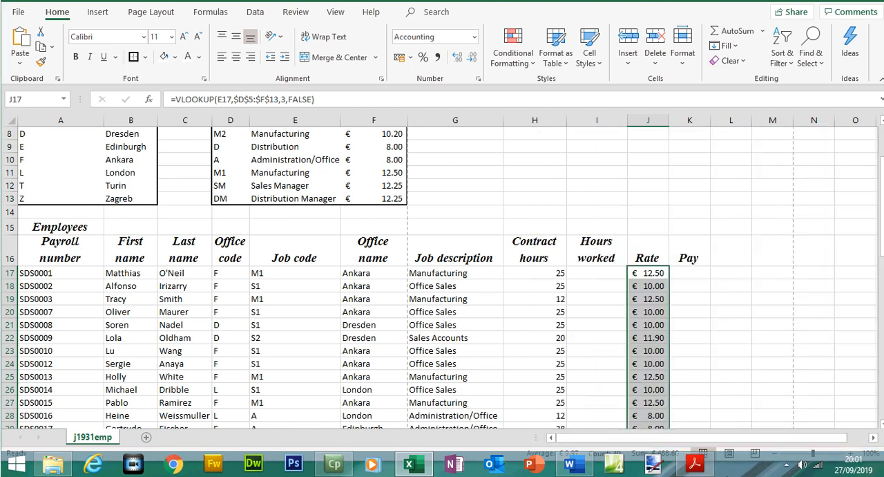
# - Highlight the text of question 7 on the question paper and return to the spreadsheet
pyautogui.click(694, 463)
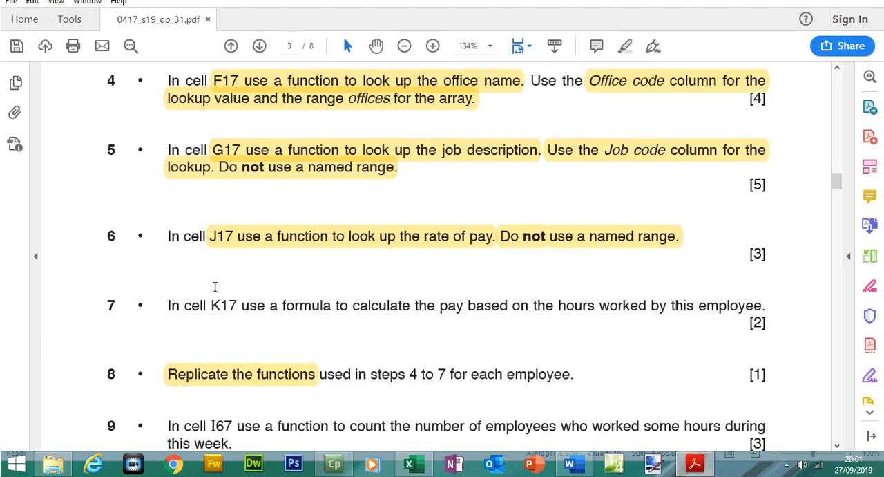
pyautogui.moveTo(211, 305); pyautogui.dragTo(559, 304)
pyautogui.moveTo(655, 298); pyautogui.dragTo(764, 305)
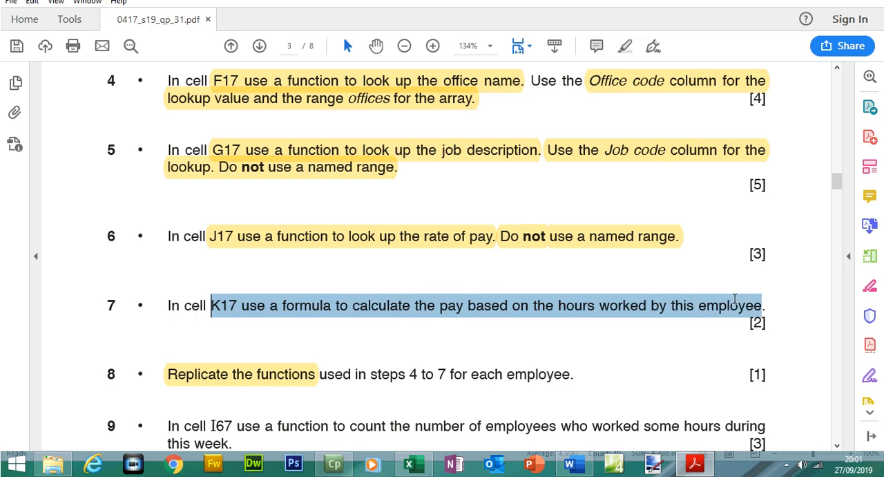
pyautogui.click(699, 278)
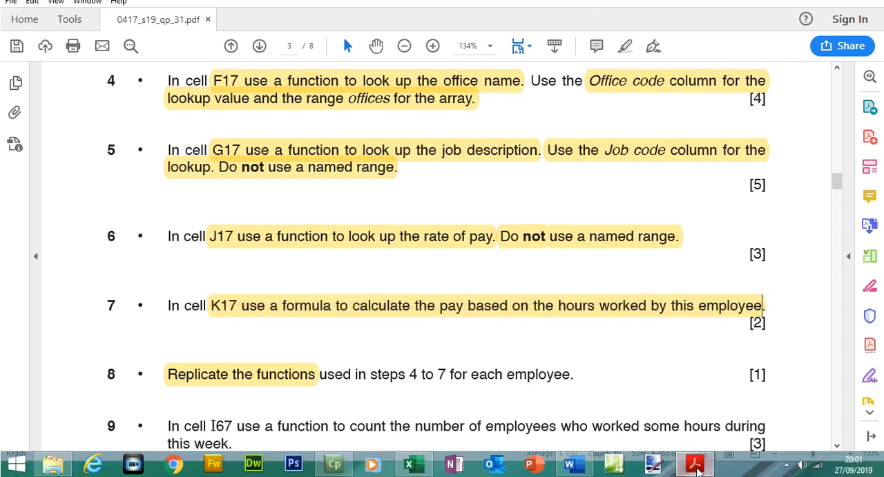
pyautogui.hotkey('alt', 'Tab')
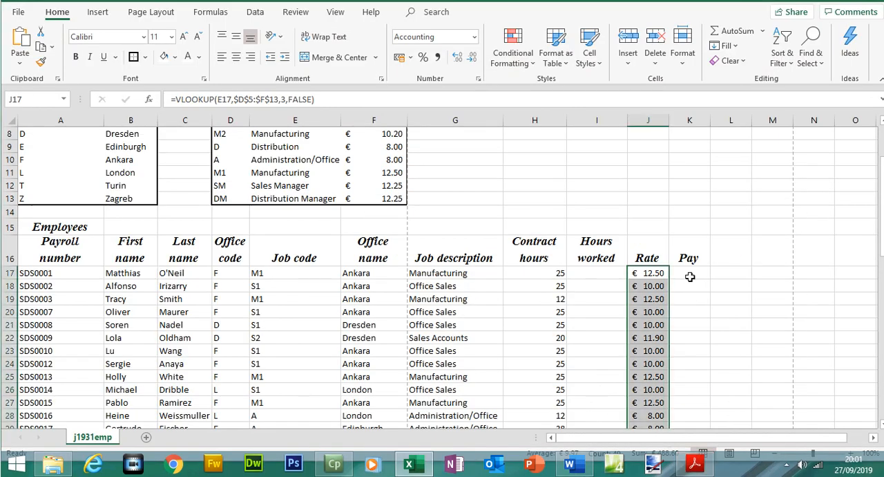
# - In K17, enter the pay formula =H17*J17 multiplying contract hours by rate
pyautogui.click(690, 275)
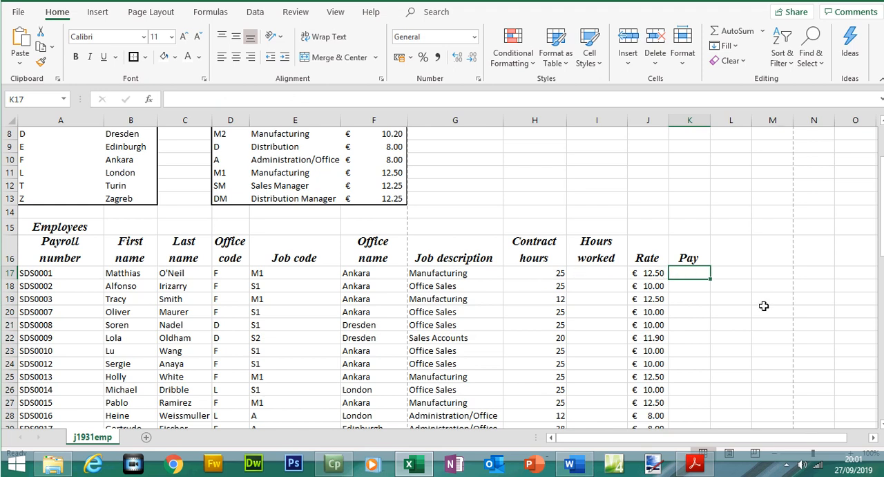
pyautogui.write('=')
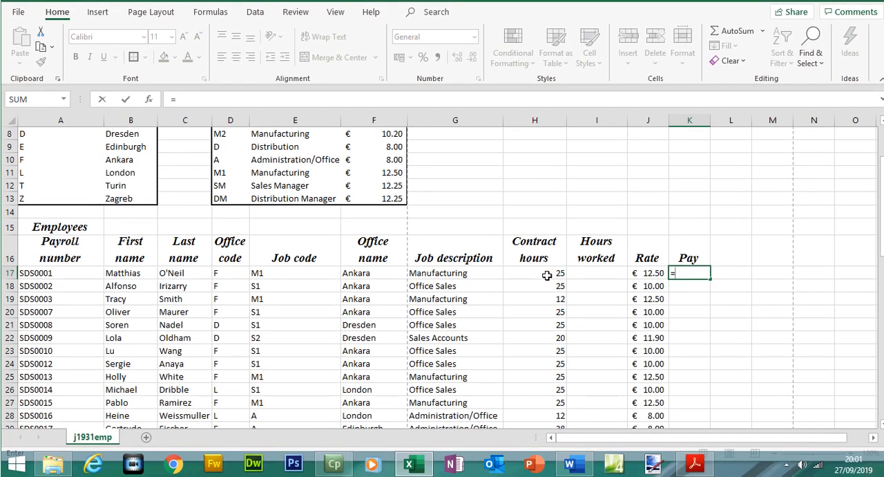
pyautogui.click(546, 275)
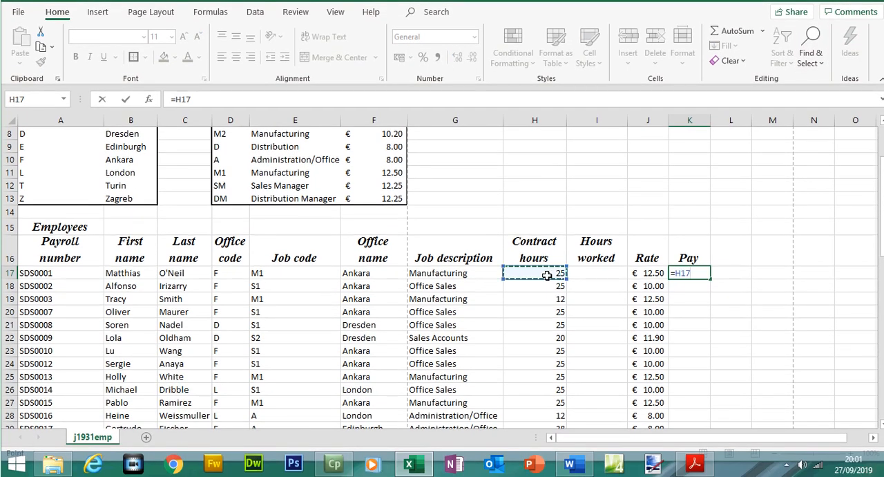
pyautogui.write('*')
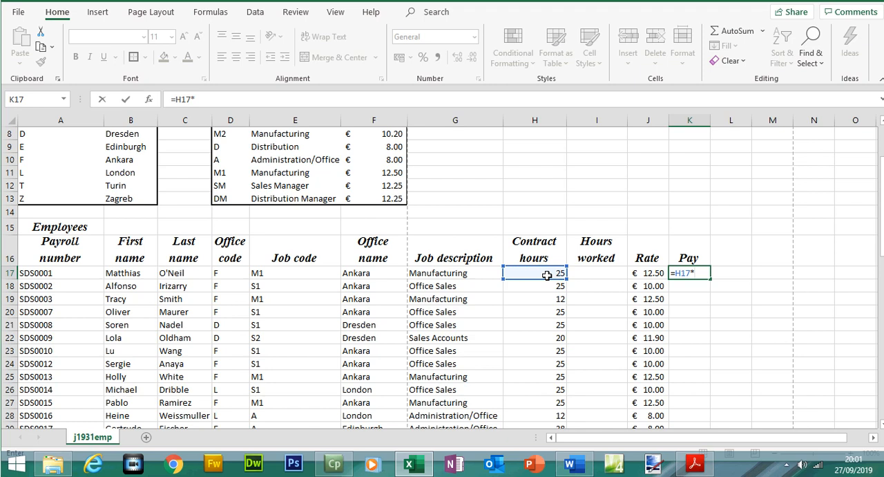
pyautogui.click(662, 273)
pyautogui.press('Return')
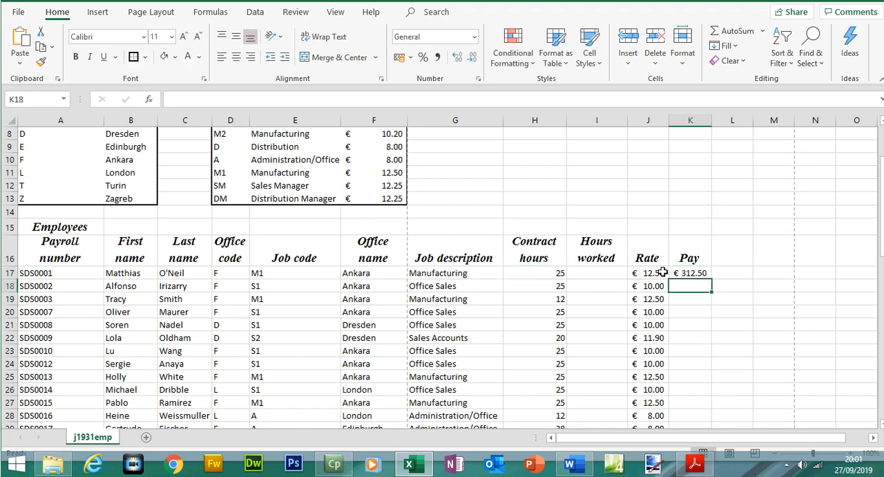
# - Replicate the pay formula from K17 down to row 65
pyautogui.click(690, 274)
pyautogui.moveTo(711, 276); pyautogui.dragTo(705, 408)
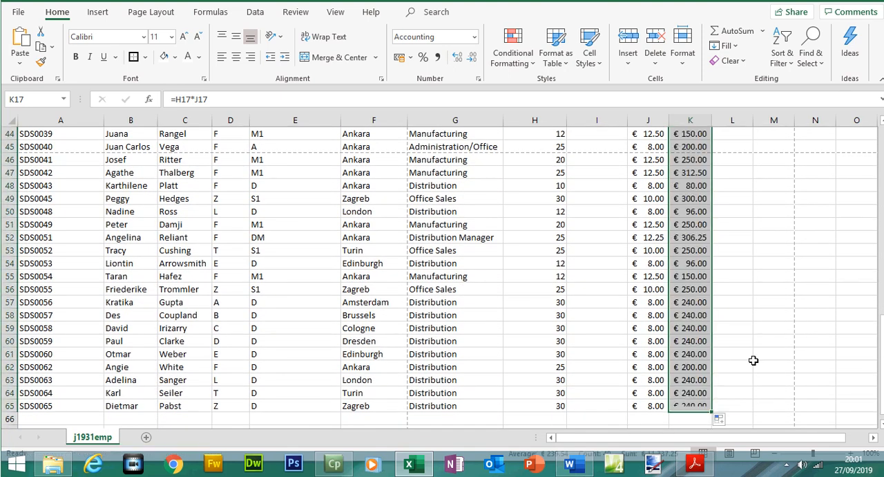
pyautogui.moveTo(883, 341); pyautogui.dragTo(883, 208)
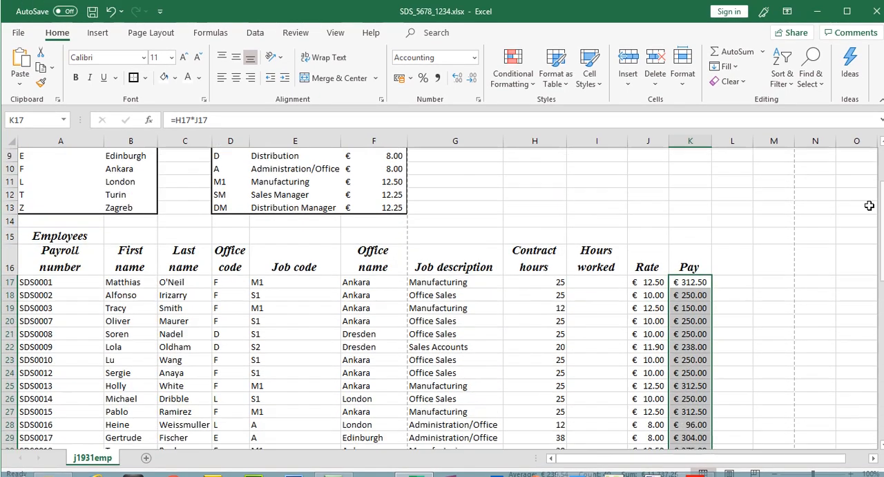
# - Check the K17 pay formula against question 7 on the question paper
pyautogui.click(694, 463)
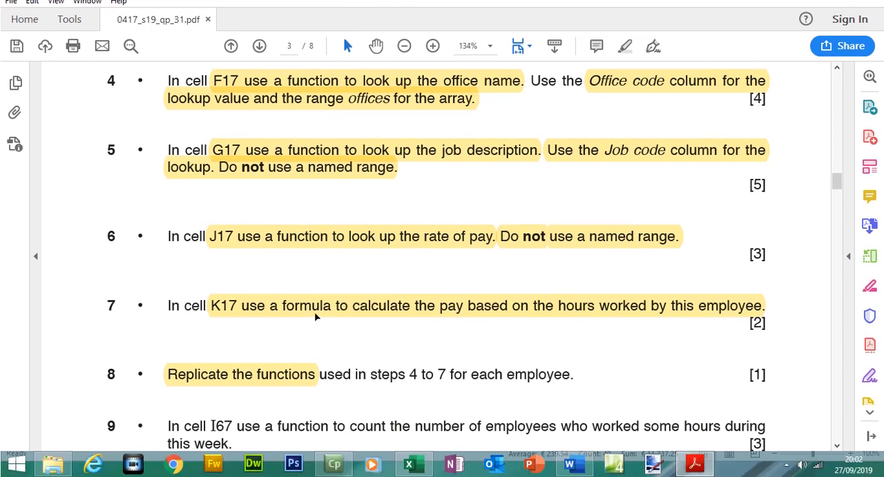
pyautogui.click(694, 463)
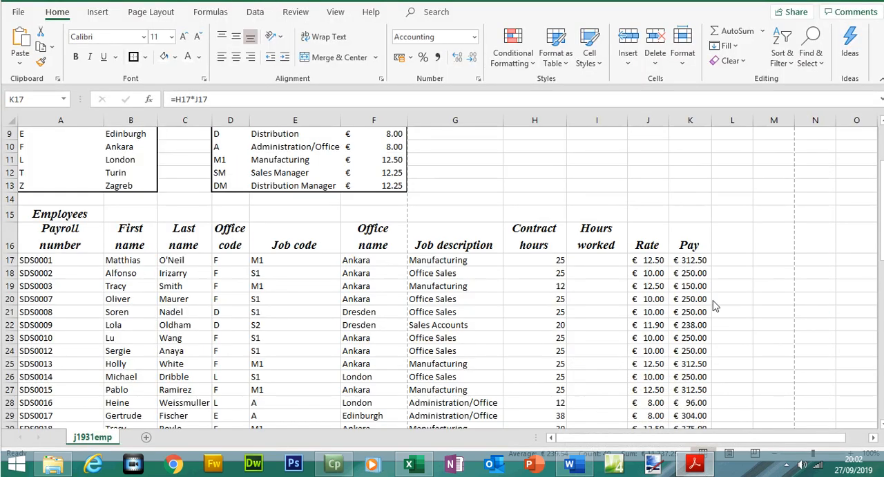
pyautogui.doubleClick(698, 261)
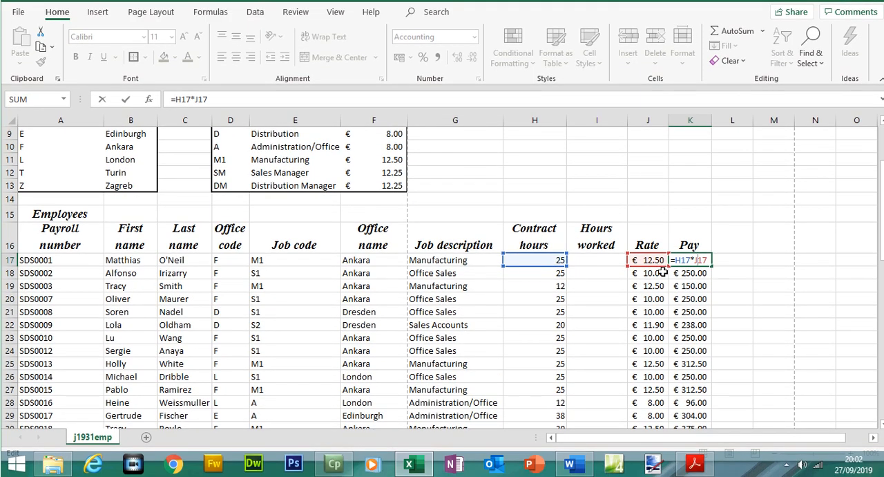
pyautogui.press('Return')
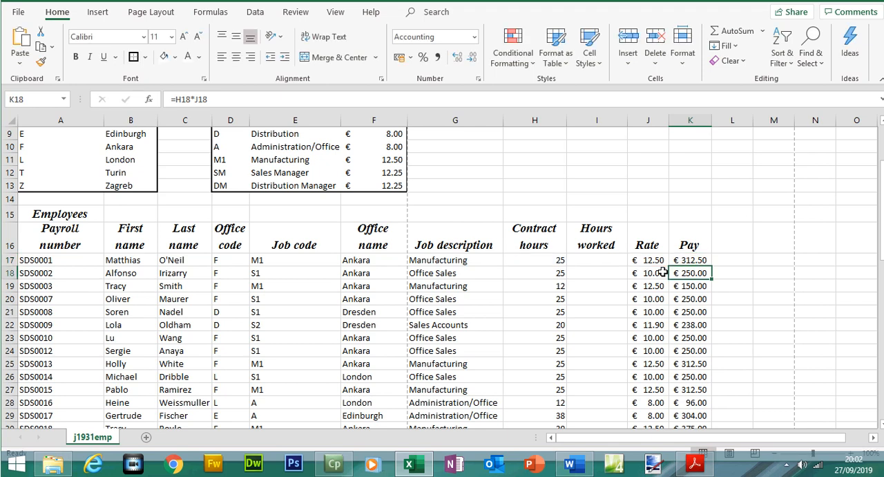
pyautogui.click(696, 464)
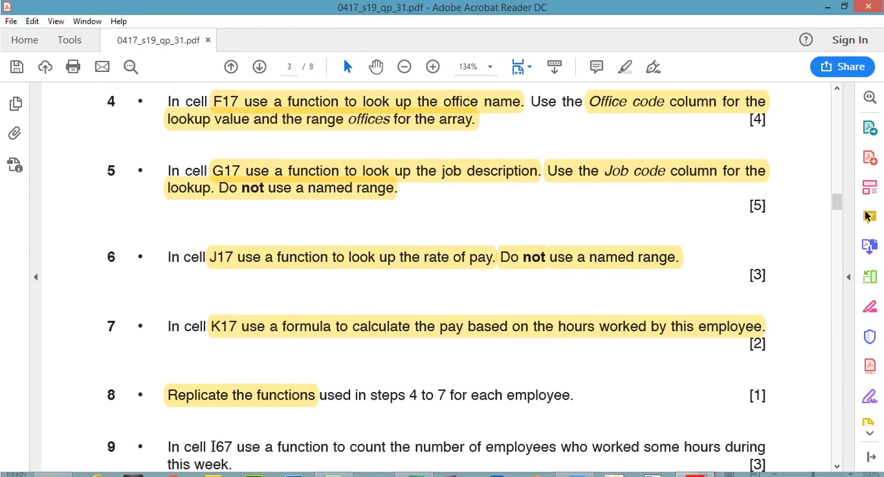
# - Review questions 7 and 8 on the question paper and return to the spreadsheet
pyautogui.moveTo(839, 179); pyautogui.dragTo(838, 205)
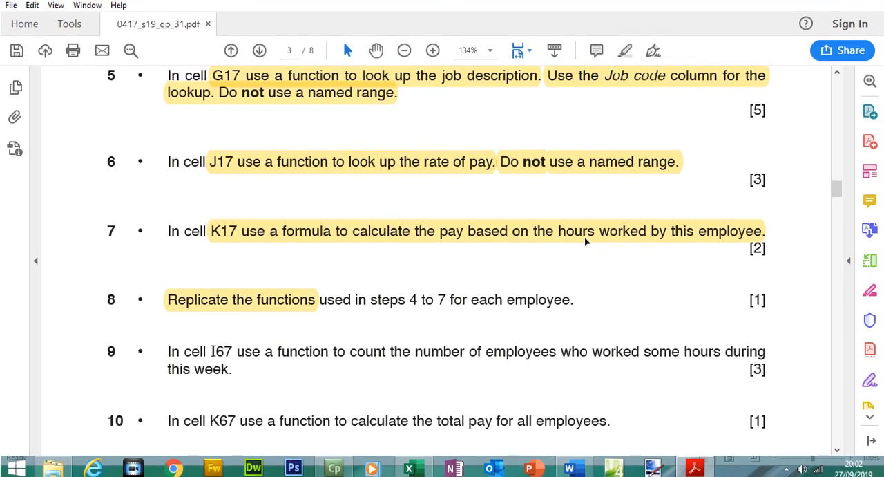
pyautogui.click(600, 235)
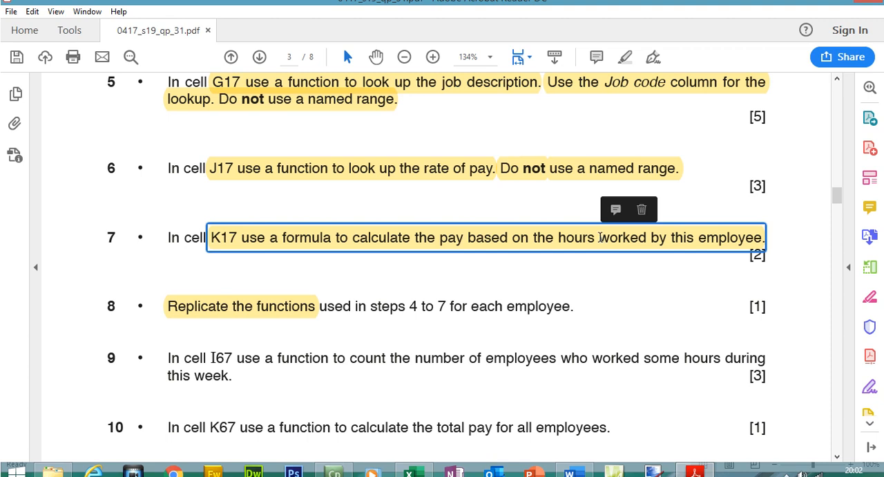
pyautogui.click(599, 238)
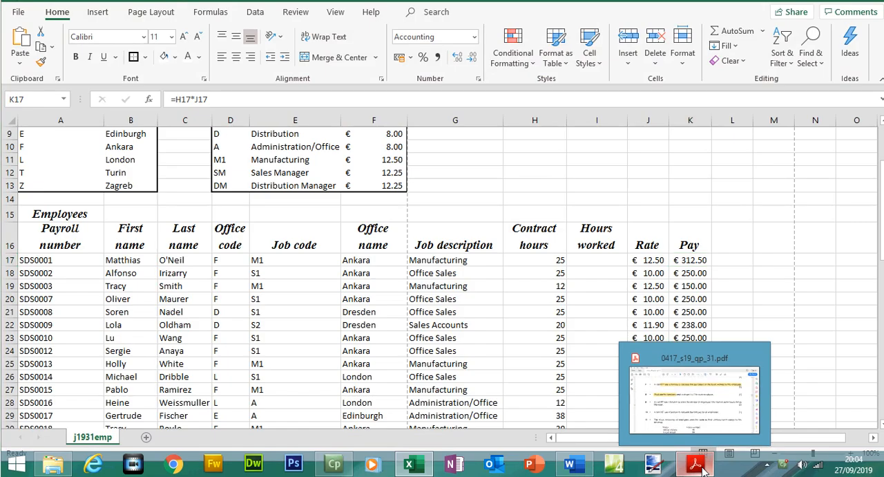
pyautogui.click(701, 468)
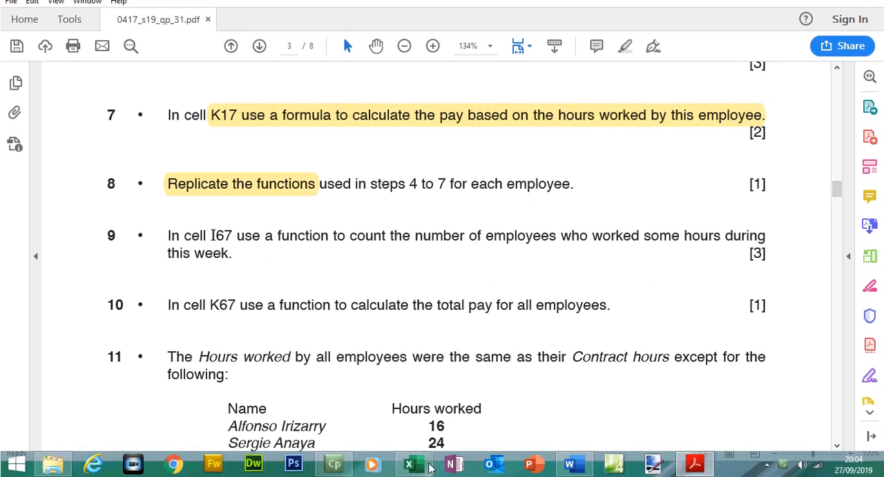
pyautogui.click(409, 464)
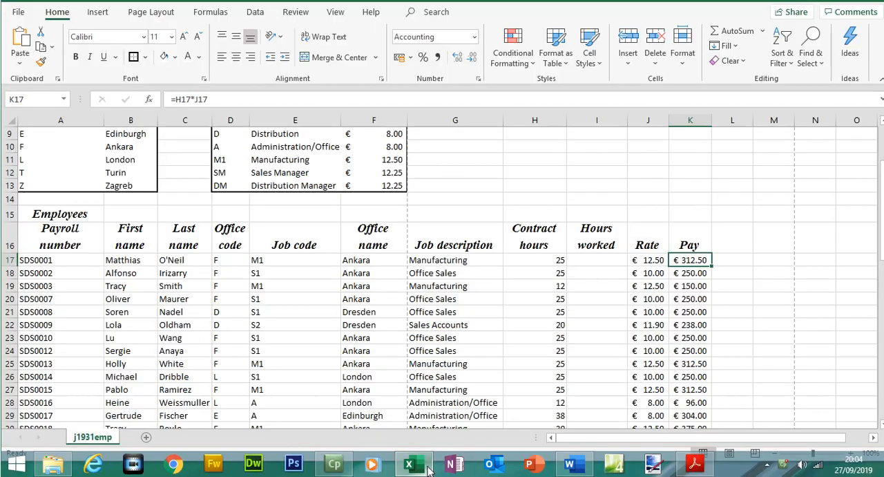
# - Delete the pay formulas from K17 down the Pay column
pyautogui.doubleClick(690, 260)
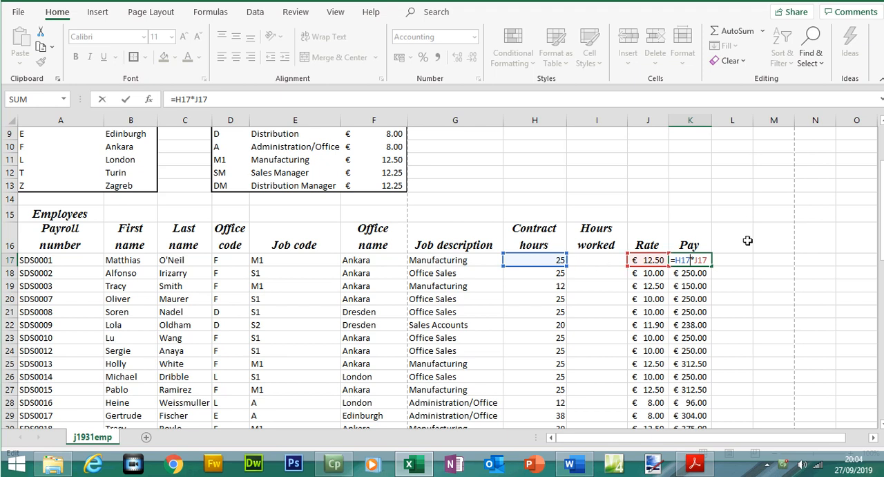
pyautogui.moveTo(708, 259); pyautogui.dragTo(664, 259)
pyautogui.press('BackSpace')
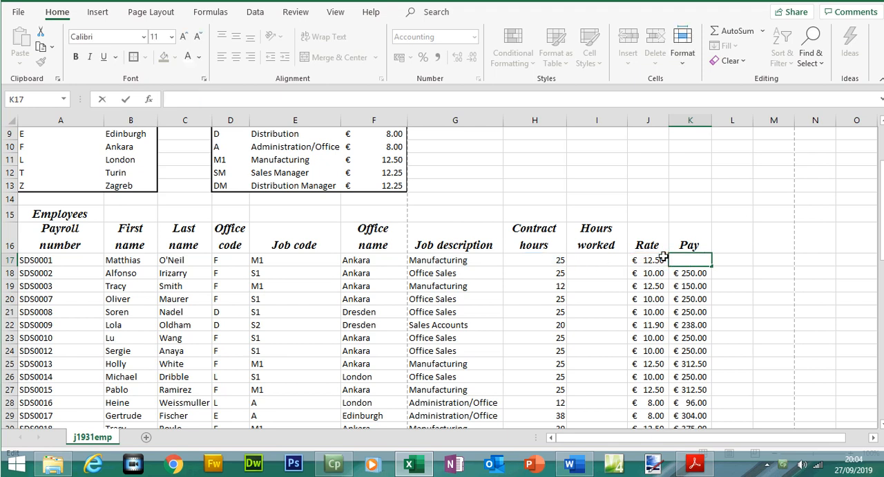
pyautogui.click(737, 272)
pyautogui.click(702, 261)
pyautogui.moveTo(712, 266); pyautogui.dragTo(708, 415)
pyautogui.press('Delete')
pyautogui.scroll(12, 882, 222)
pyautogui.moveTo(882, 219)
pyautogui.mouseDown()
pyautogui.moveTo(882, 199)
pyautogui.moveTo(882, 211)
pyautogui.mouseUp()
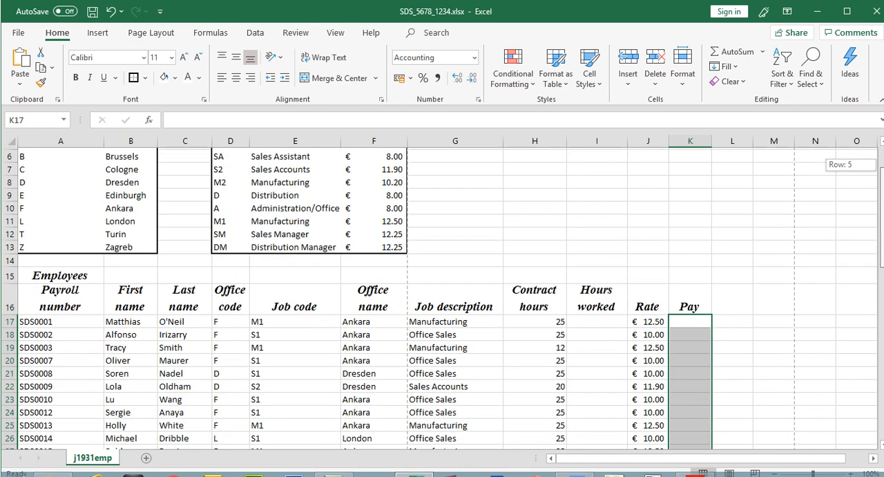
# - Read question 11 about hours worked on the question paper and return to the spreadsheet
pyautogui.moveTo(605, 299); pyautogui.dragTo(609, 376)
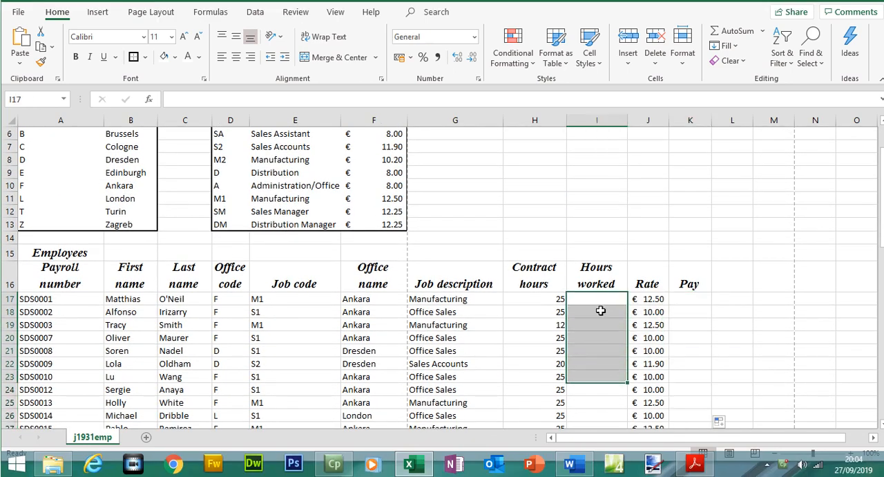
pyautogui.click(696, 466)
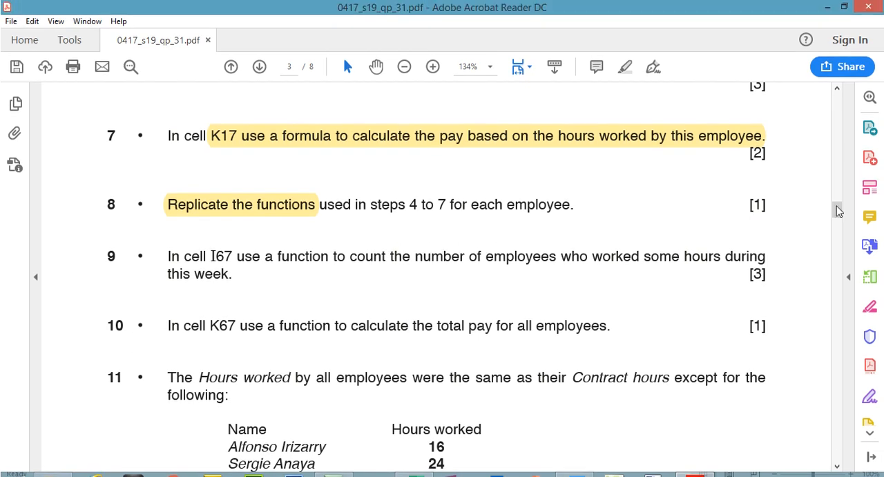
pyautogui.moveTo(837, 211); pyautogui.dragTo(841, 219)
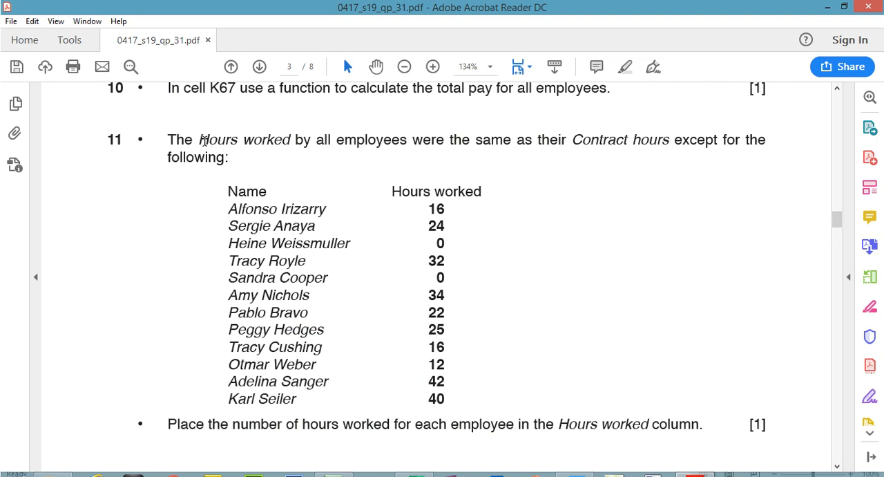
pyautogui.moveTo(209, 140); pyautogui.dragTo(623, 132)
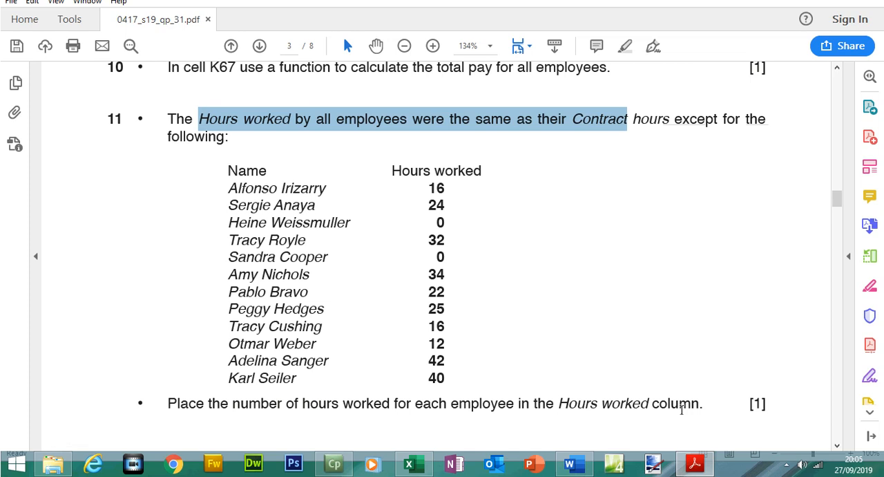
pyautogui.click(695, 463)
# - Copy the contract hours from H17:H65 into the Hours worked column starting at I17
pyautogui.click(558, 300)
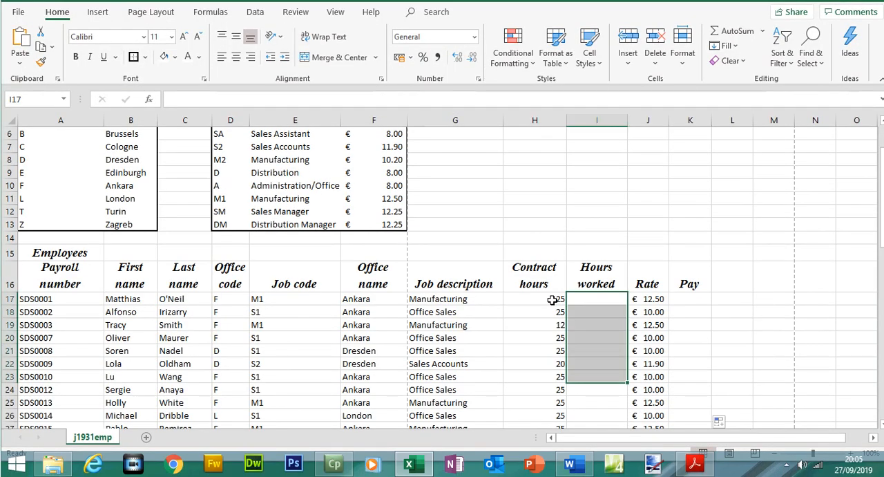
pyautogui.moveTo(550, 305); pyautogui.dragTo(561, 411)
pyautogui.rightClick(561, 408)
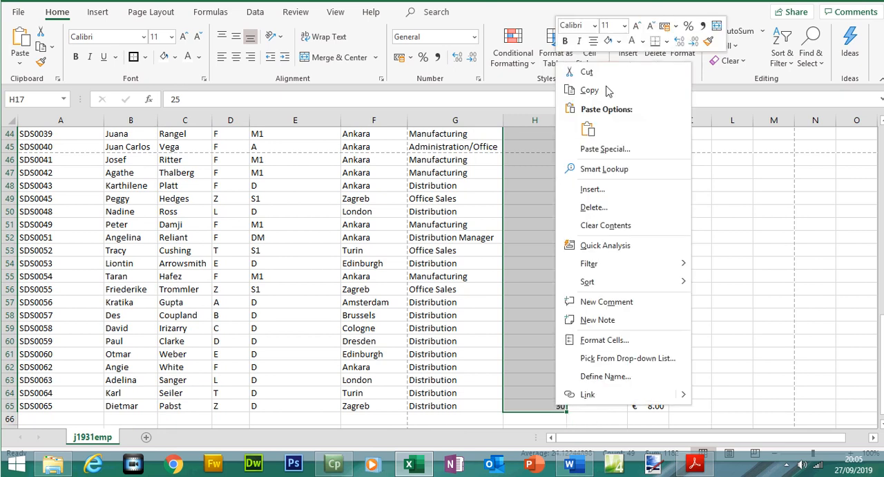
pyautogui.click(589, 111)
pyautogui.scroll(12, 601, 263)
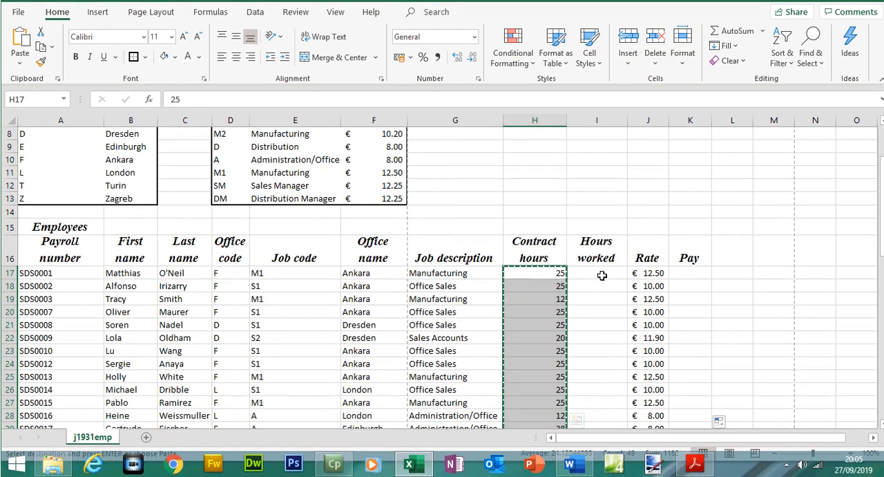
pyautogui.click(602, 275)
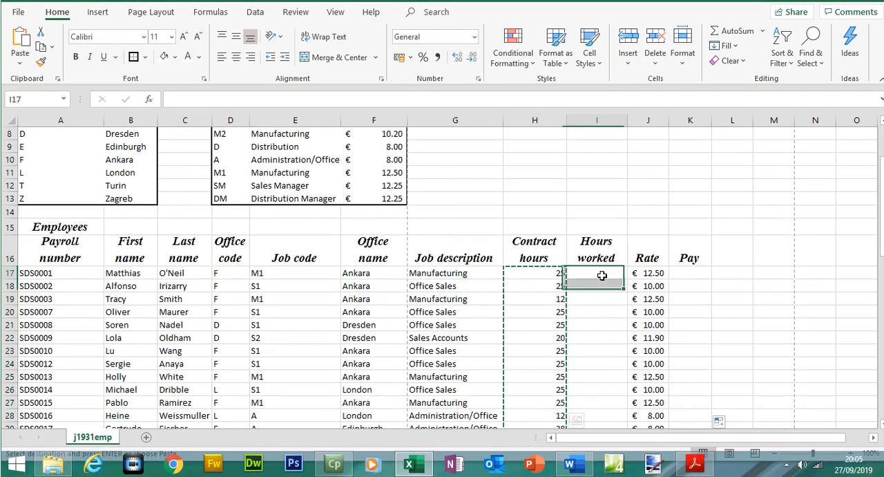
pyautogui.hotkey('ctrl', 'v')
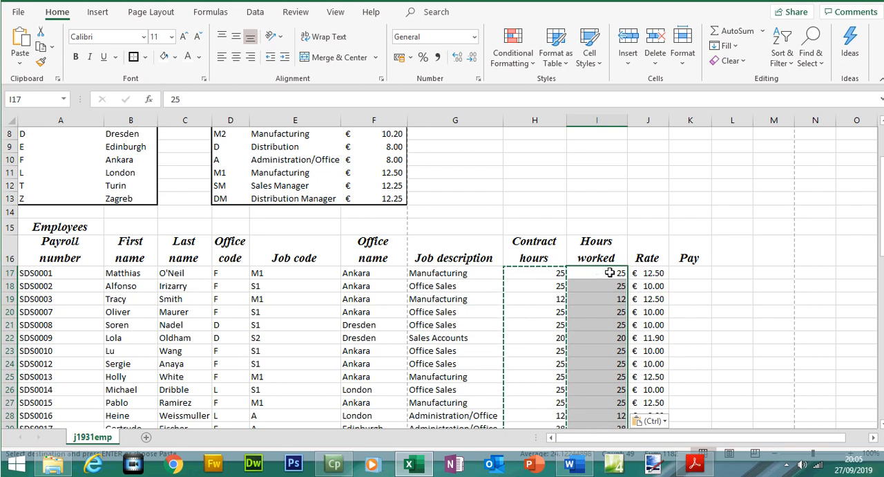
pyautogui.press('Escape')
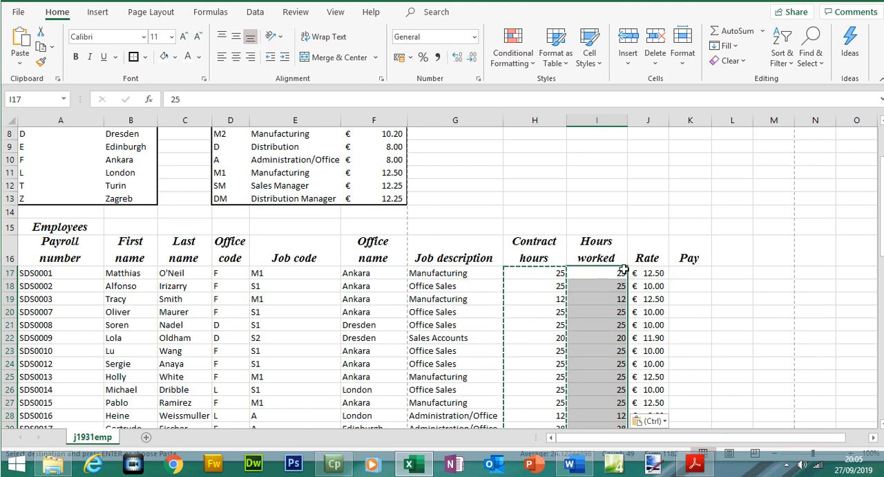
pyautogui.click(622, 273)
# - Select the list of employees and hours in question 11, then return to the spreadsheet
pyautogui.click(694, 462)
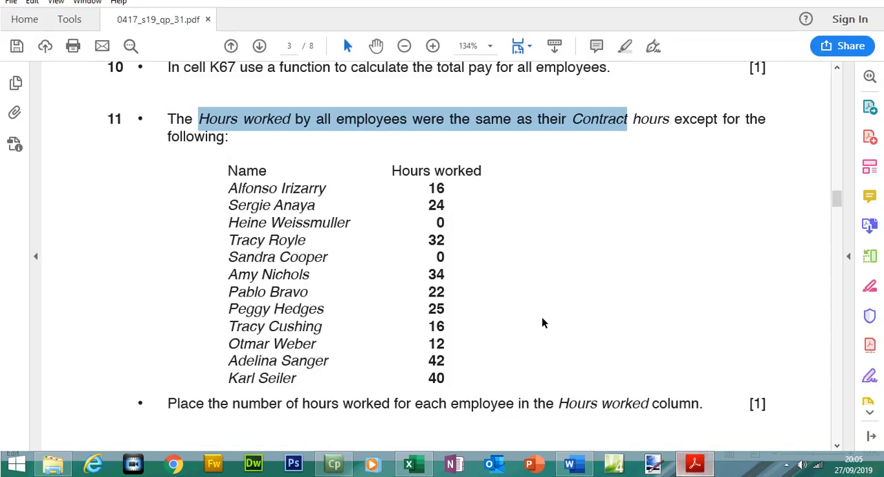
pyautogui.moveTo(228, 187); pyautogui.dragTo(418, 339)
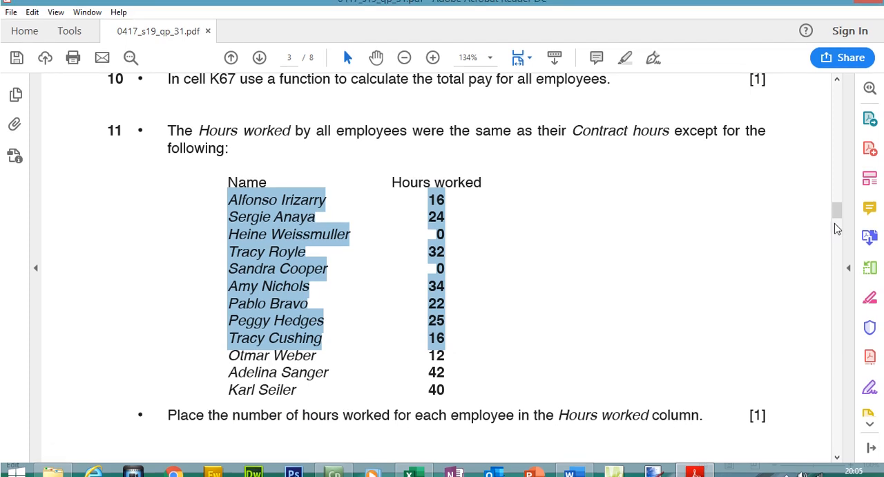
pyautogui.click(409, 468)
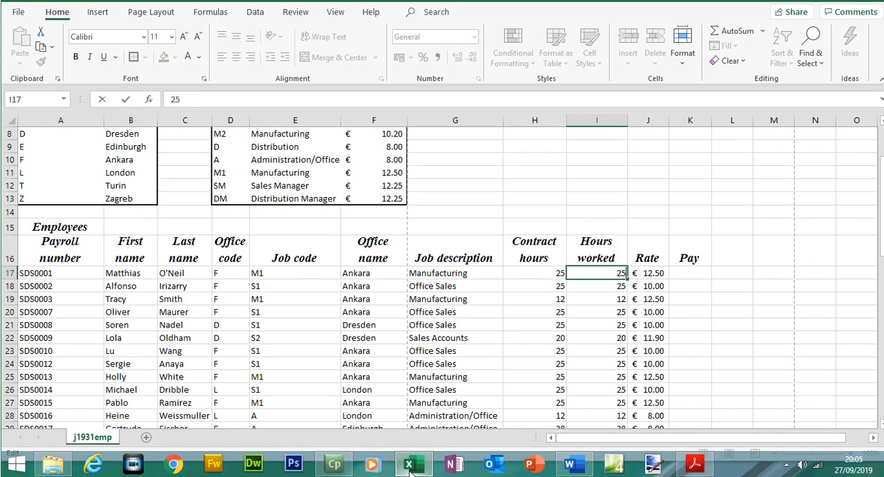
# - In K17, enter the pay formula =I17*J17 multiplying hours worked by rate
pyautogui.click(686, 274)
pyautogui.write('=')
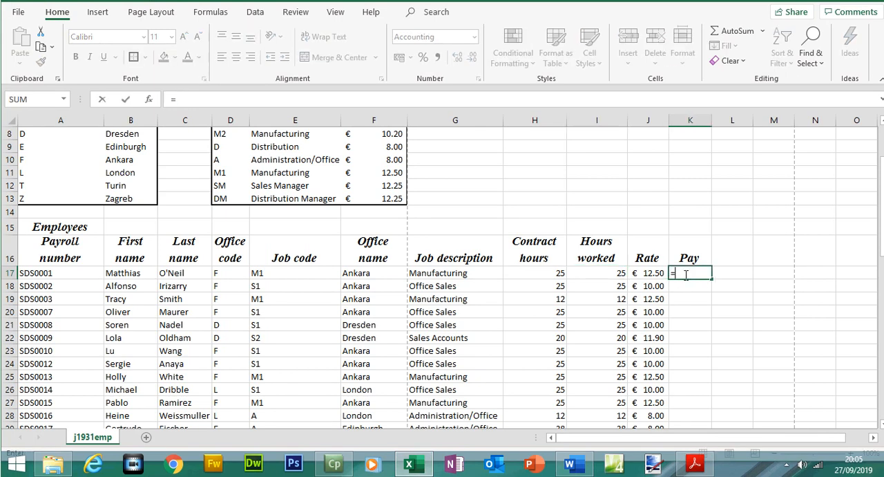
pyautogui.click(604, 274)
pyautogui.write('*')
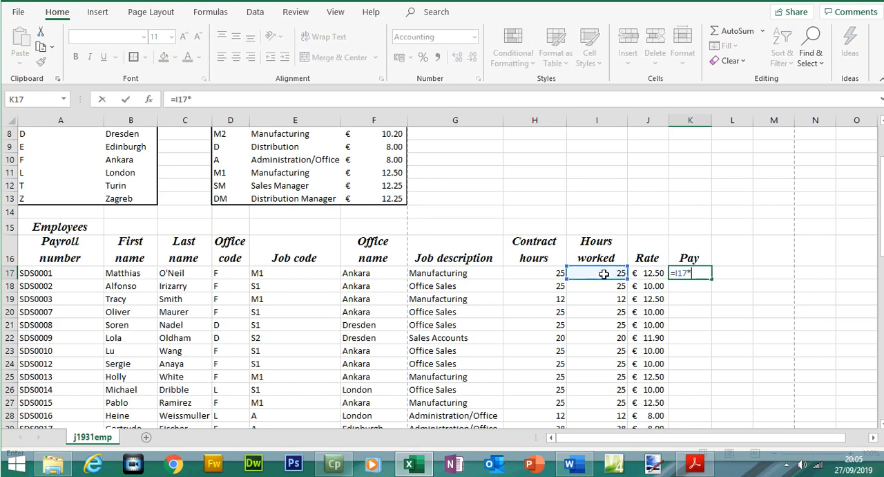
pyautogui.click(657, 274)
pyautogui.press('Return')
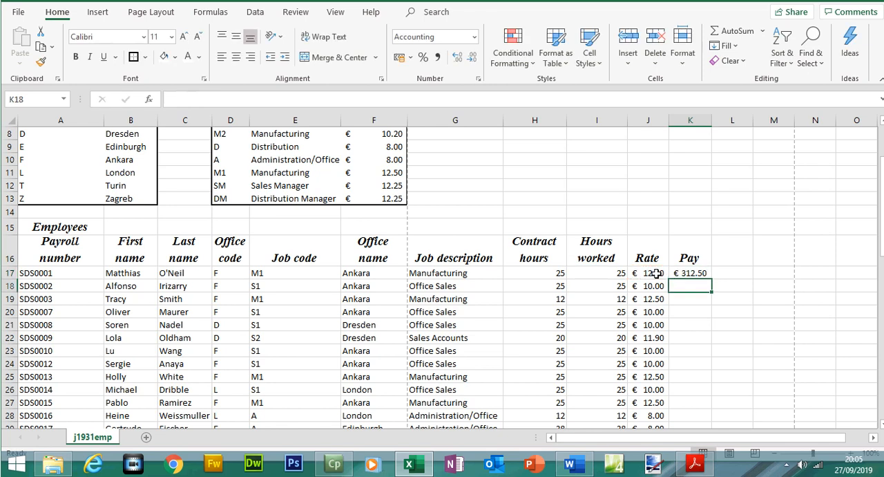
# - Replicate the K17 pay formula down to row 65
pyautogui.click(698, 274)
pyautogui.moveTo(711, 279); pyautogui.dragTo(701, 401)
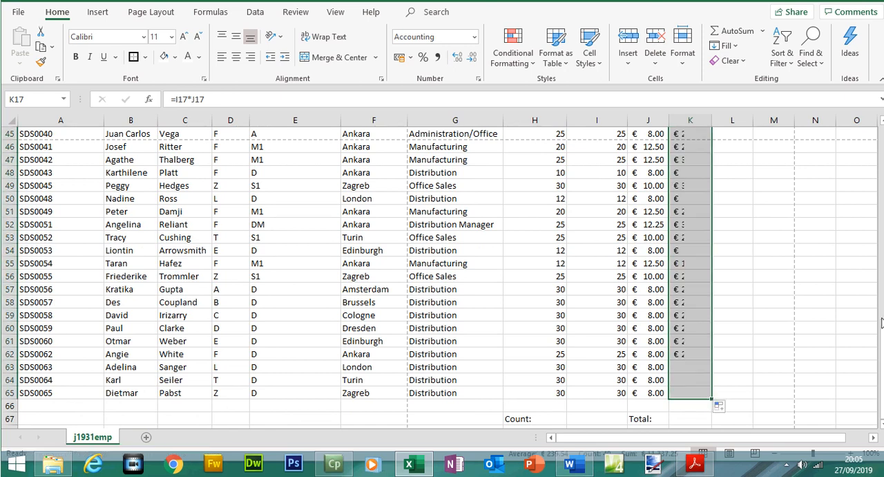
pyautogui.moveTo(881, 323); pyautogui.dragTo(881, 180)
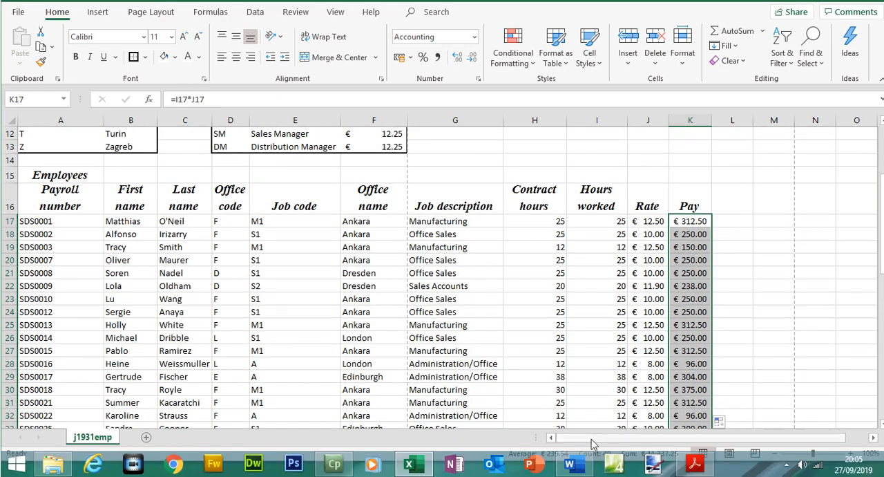
# - Select the first employee name in question 11's list on the question paper
pyautogui.click(697, 464)
pyautogui.scroll(-2, 822, 220)
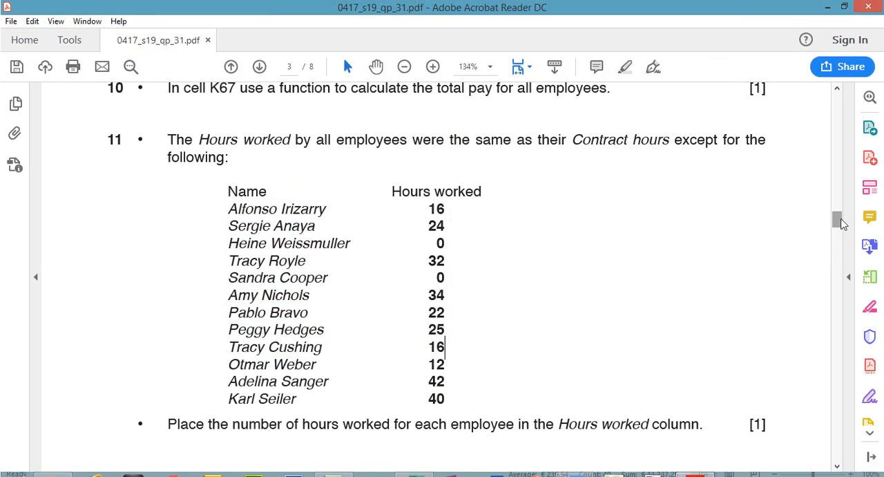
pyautogui.moveTo(840, 221); pyautogui.dragTo(841, 222)
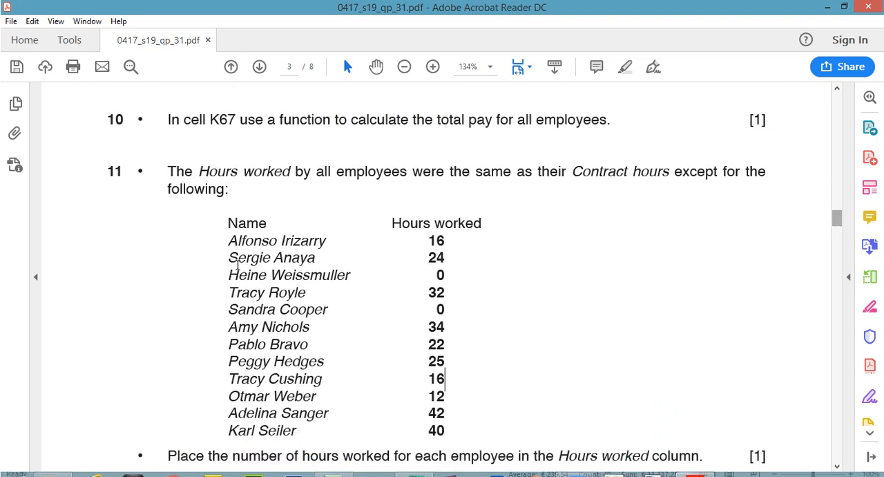
pyautogui.moveTo(107, 171); pyautogui.dragTo(126, 175)
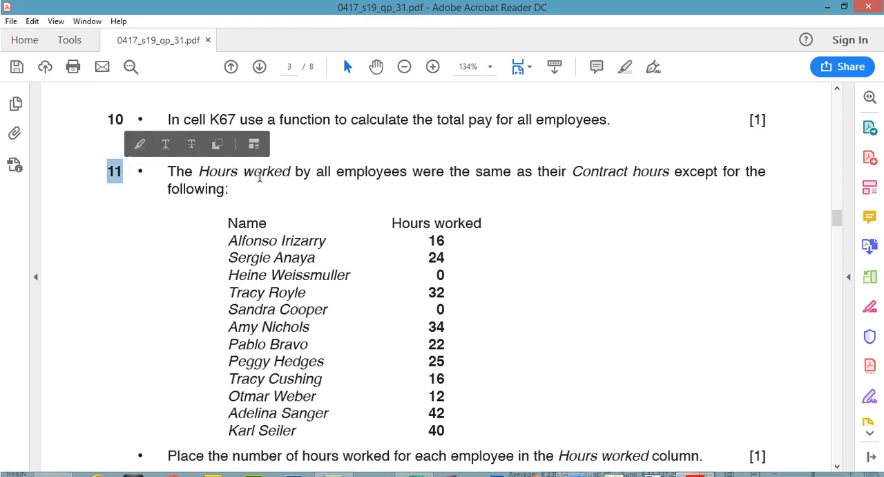
pyautogui.moveTo(229, 241); pyautogui.dragTo(326, 241)
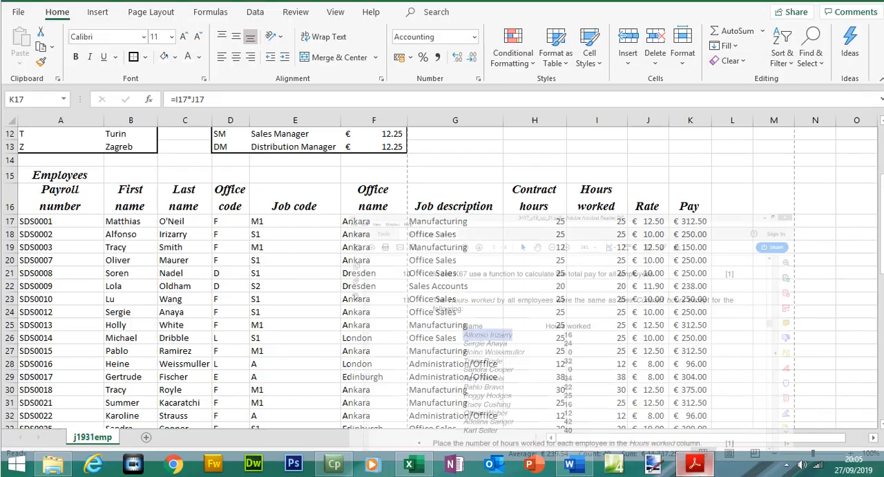
pyautogui.hotkey('ctrl', 'shift', 'Down')
# - Search the spreadsheet for the first employee in question 11's list, using the name copied from the question paper
pyautogui.click(526, 275)
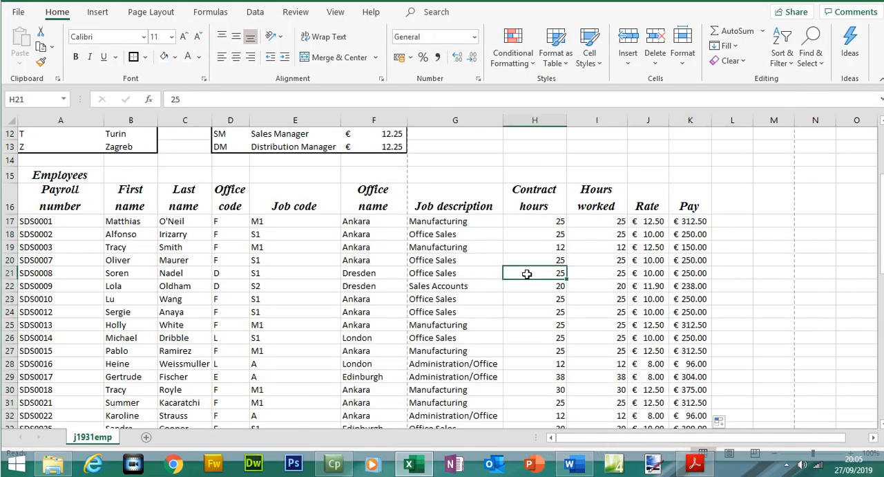
pyautogui.hotkey('ctrl', 'f')
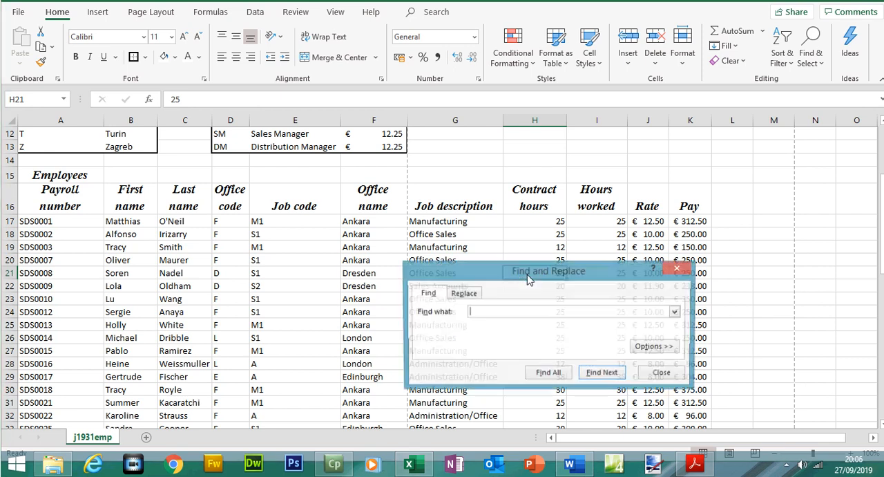
pyautogui.moveTo(529, 278); pyautogui.dragTo(464, 211)
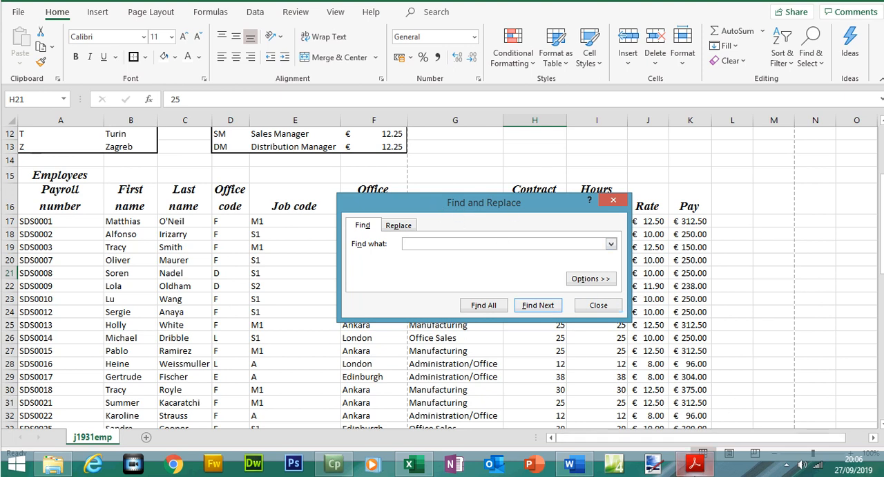
pyautogui.click(695, 464)
pyautogui.rightClick(307, 222)
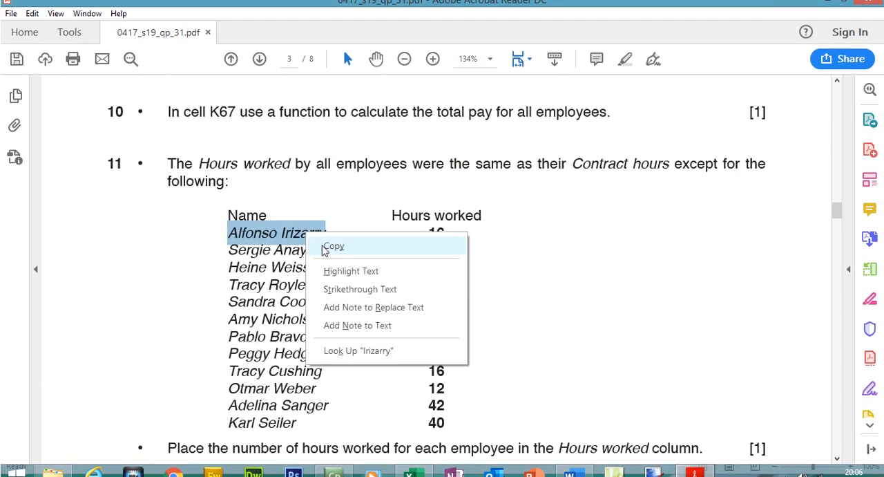
pyautogui.click(331, 249)
pyautogui.hotkey('alt', 'Tab')
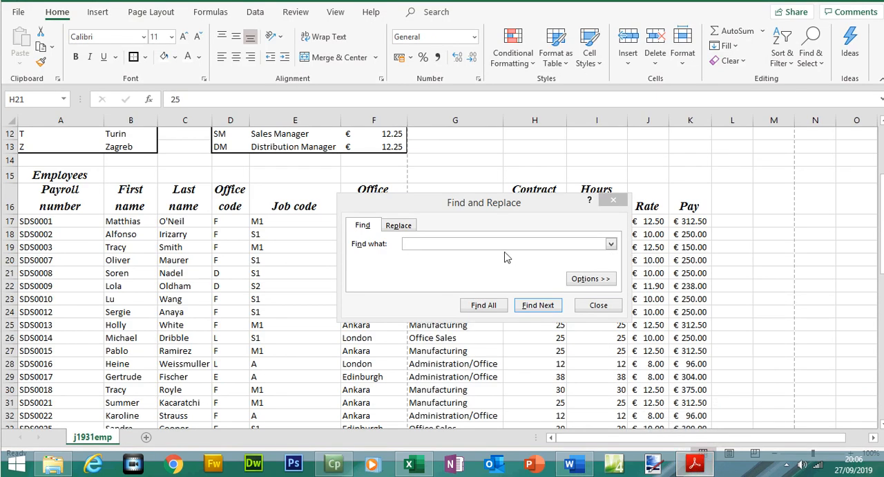
pyautogui.click(502, 243)
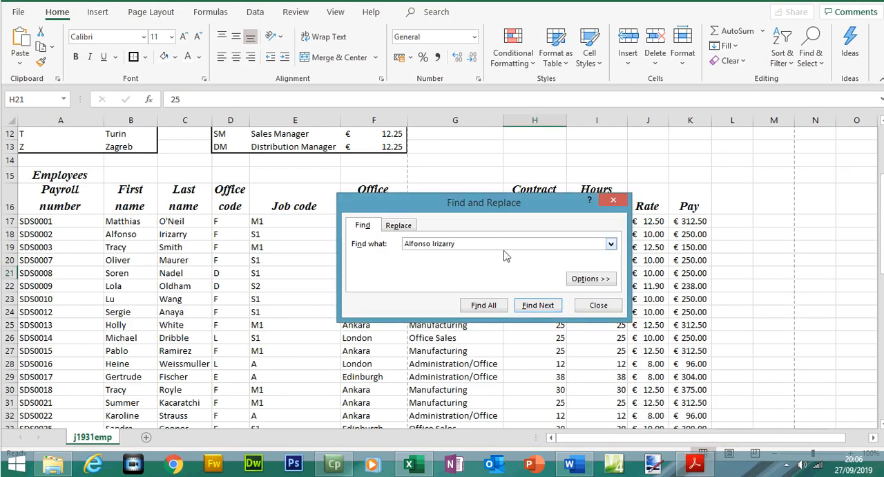
pyautogui.click(533, 304)
# - Shorten the search text to the employee's first name and find that employee's row
pyautogui.click(495, 258)
pyautogui.moveTo(469, 245); pyautogui.dragTo(441, 243)
pyautogui.press('BackSpace')
pyautogui.click(532, 308)
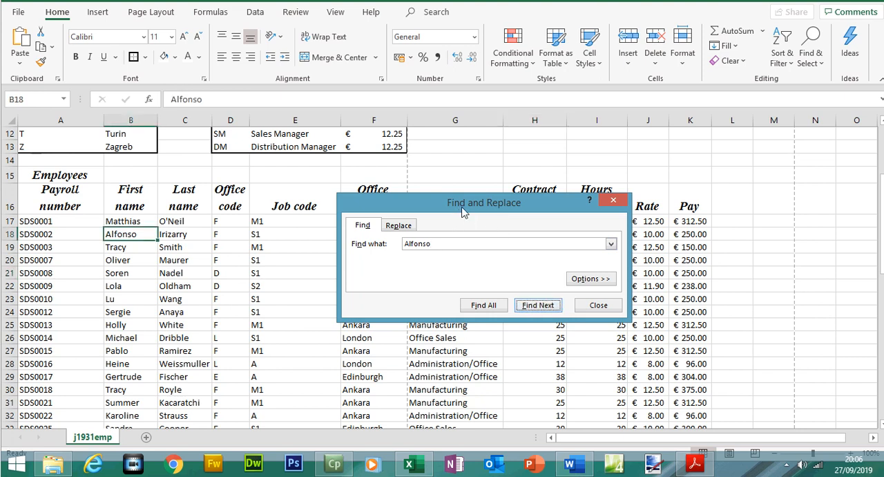
# - Close the search dialog and enter 16 as that employee's hours worked in I18
pyautogui.moveTo(462, 212); pyautogui.dragTo(460, 302)
pyautogui.click(610, 290)
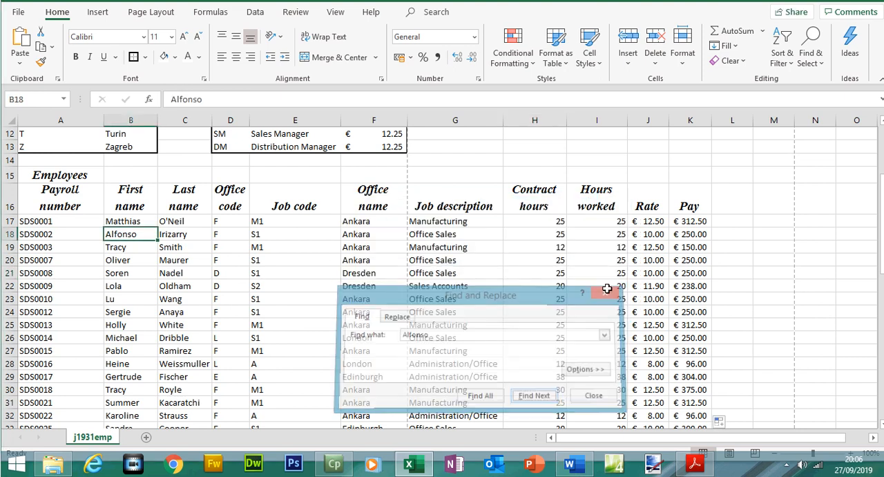
pyautogui.click(589, 234)
pyautogui.write('16')
pyautogui.press('Return')
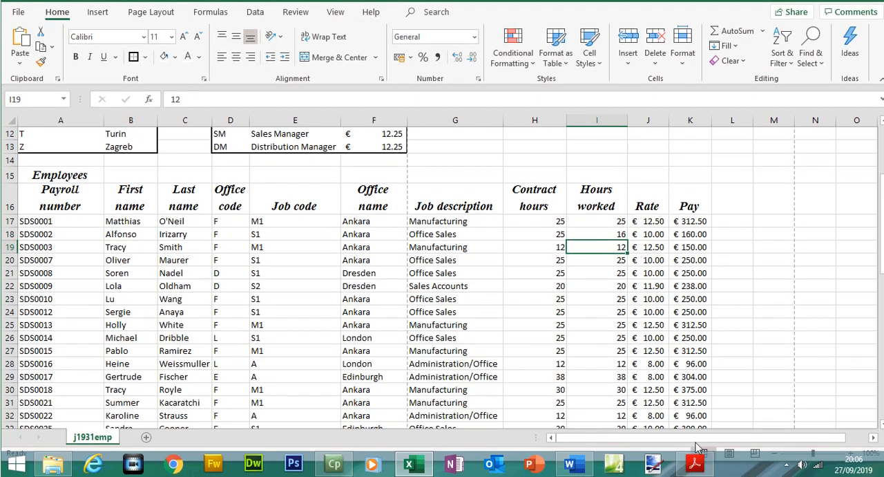
# - Select the second employee's name and hours in question 11's list, then return to the spreadsheet
pyautogui.click(695, 462)
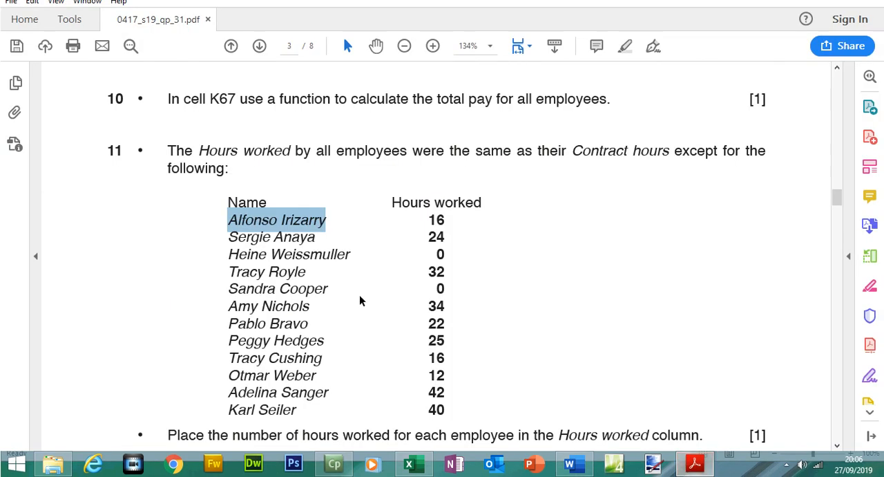
pyautogui.moveTo(317, 237); pyautogui.dragTo(230, 237)
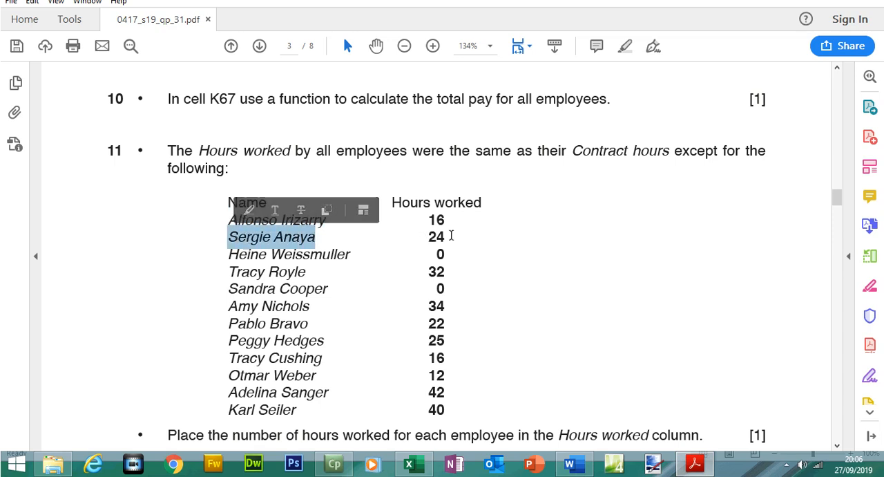
pyautogui.click(440, 237)
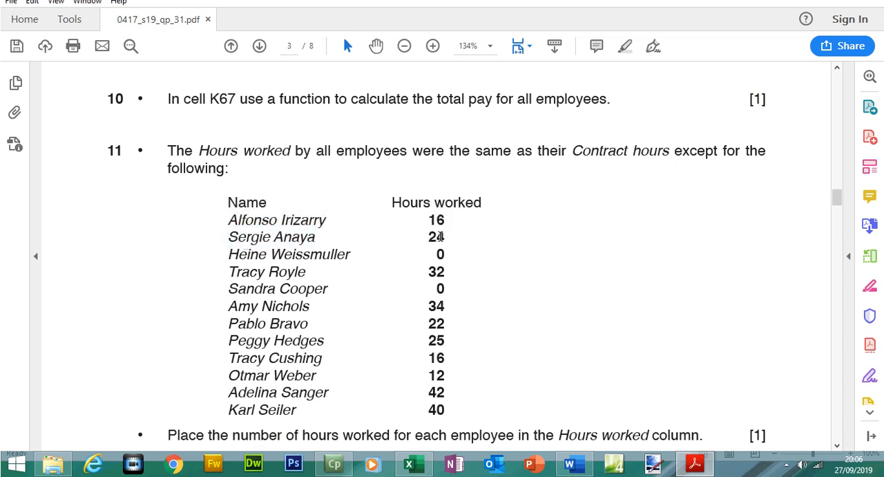
pyautogui.doubleClick(443, 236)
pyautogui.click(691, 468)
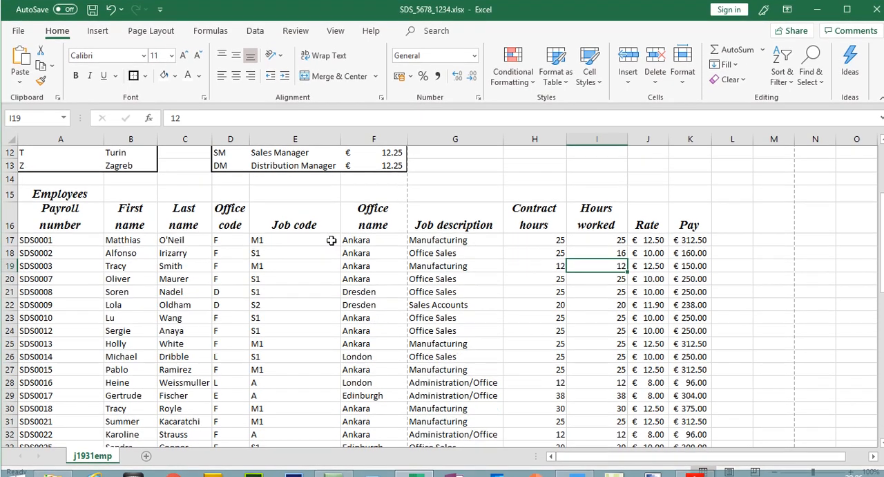
# - Search the spreadsheet for the second employee by part of their name and highlight their row
pyautogui.click(332, 221)
pyautogui.hotkey('ctrl', 'f')
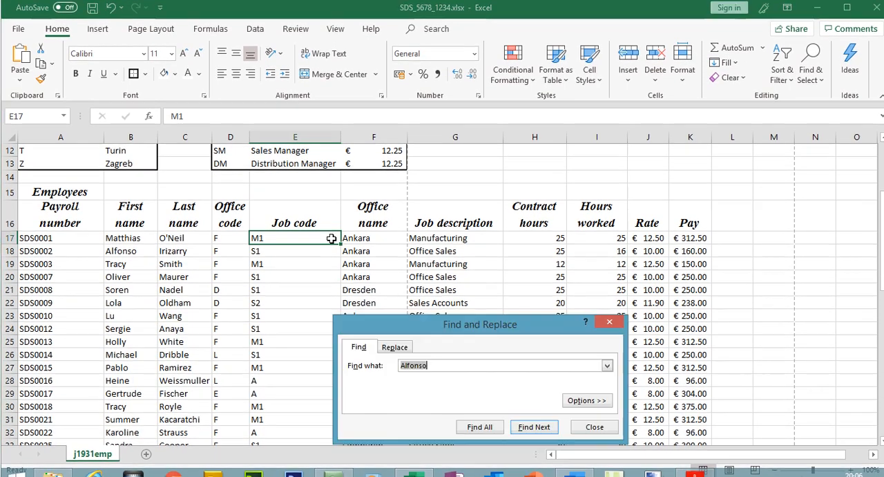
pyautogui.write('ser')
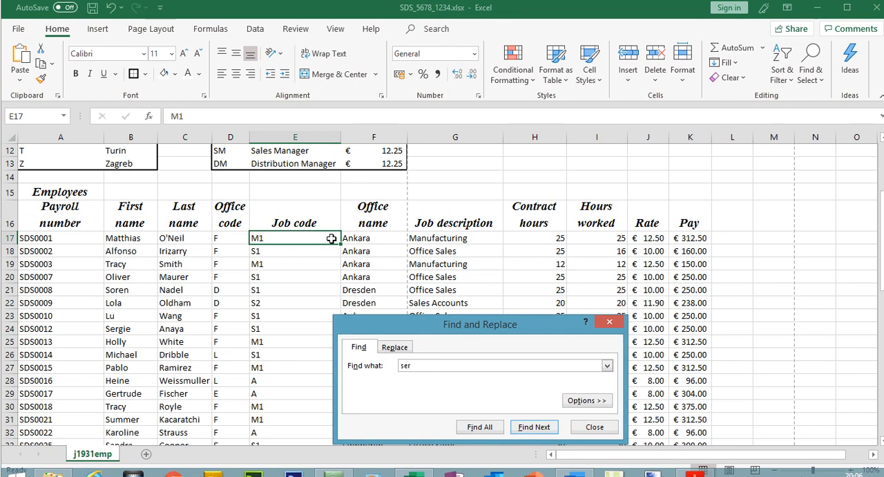
pyautogui.press('Return')
pyautogui.click(609, 321)
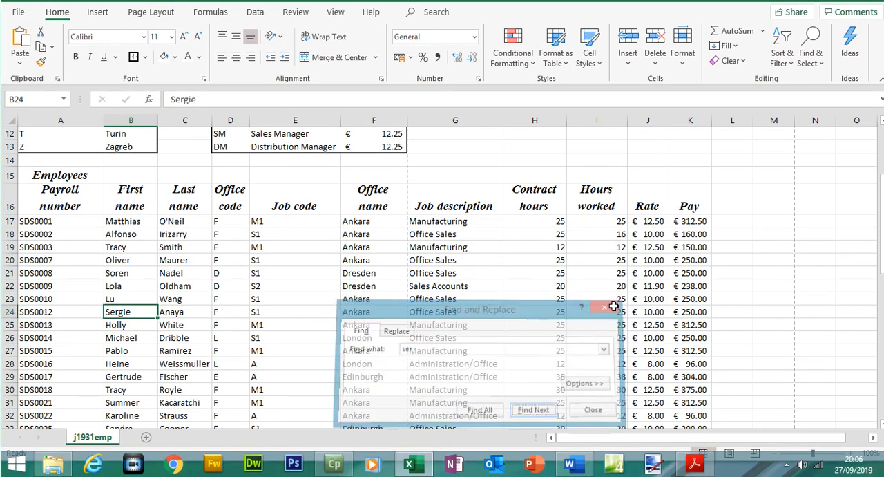
pyautogui.click(14, 311)
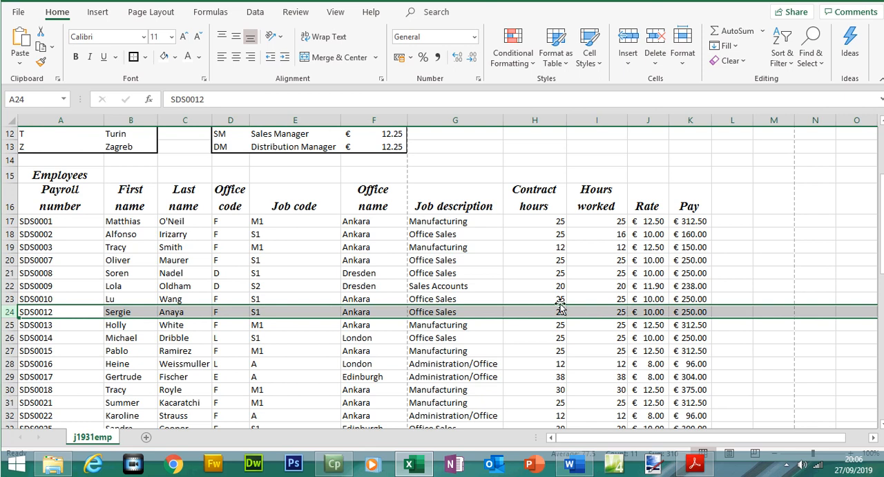
# - Set the second employee's hours worked in I24 to 24
pyautogui.click(606, 311)
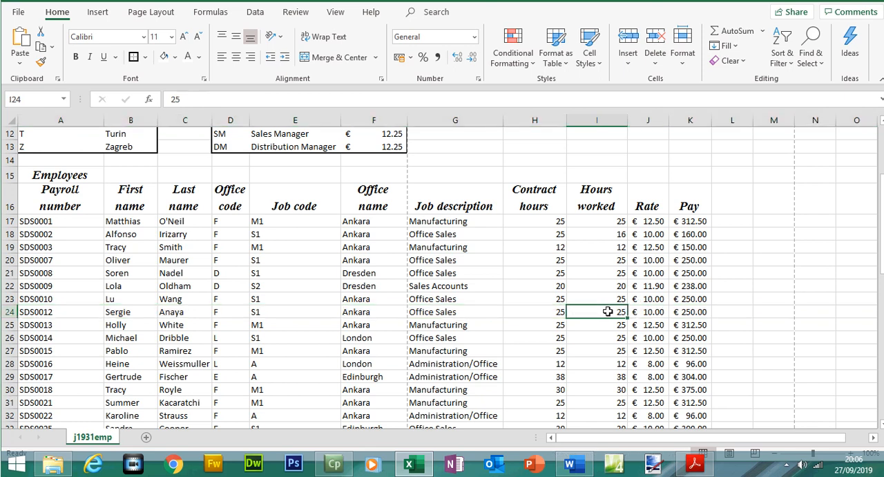
pyautogui.click(694, 464)
pyautogui.click(697, 466)
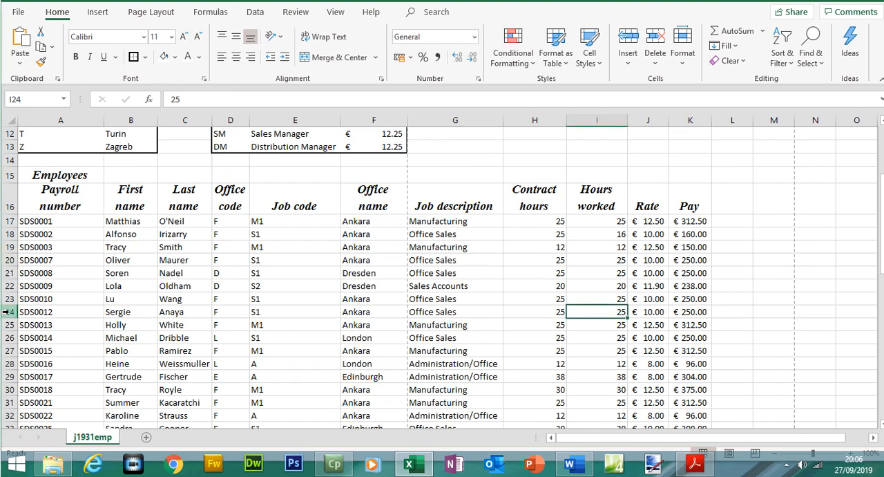
pyautogui.doubleClick(614, 313)
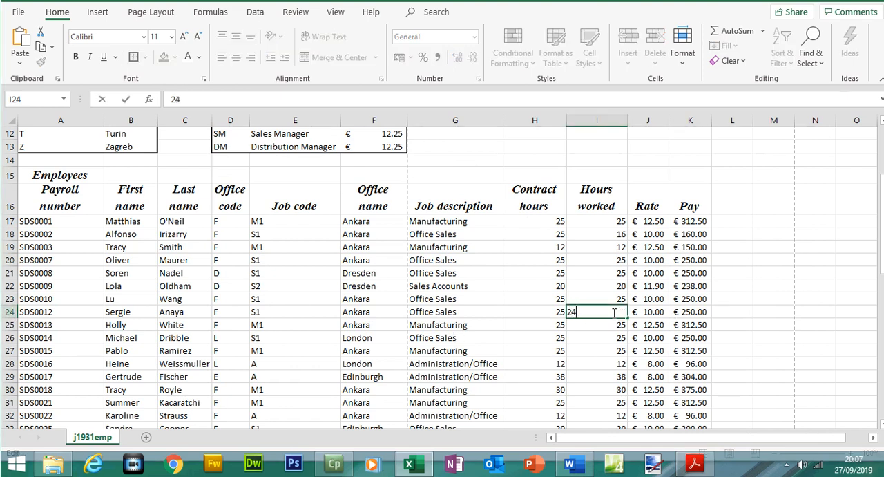
pyautogui.write('4')
pyautogui.press('Return')
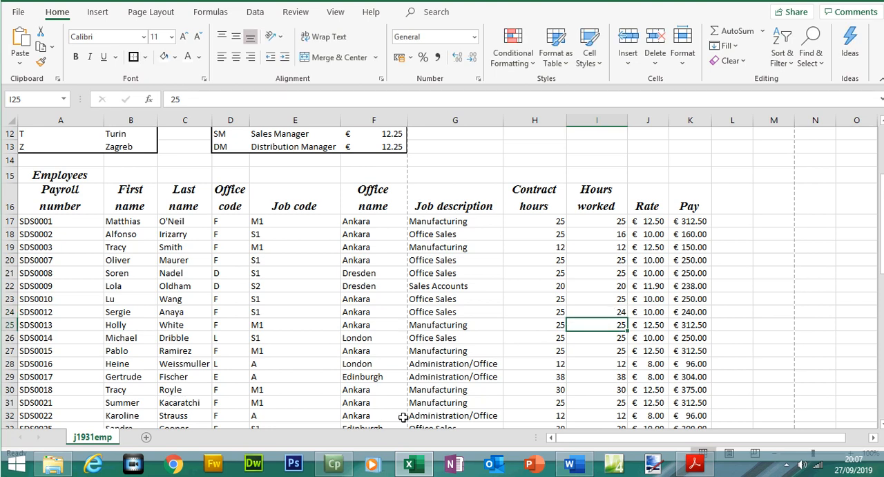
# - Compare the hours worked entries in the spreadsheet against question 11's list on the question paper
pyautogui.moveTo(337, 468)
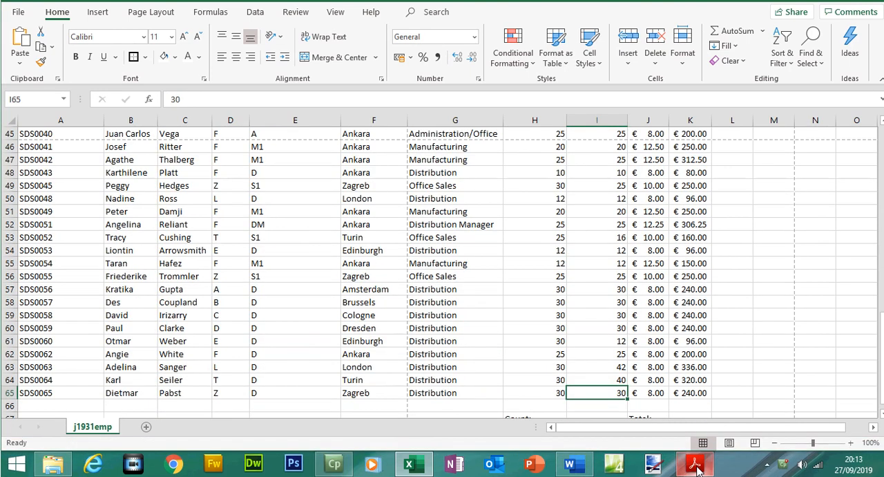
pyautogui.click(695, 467)
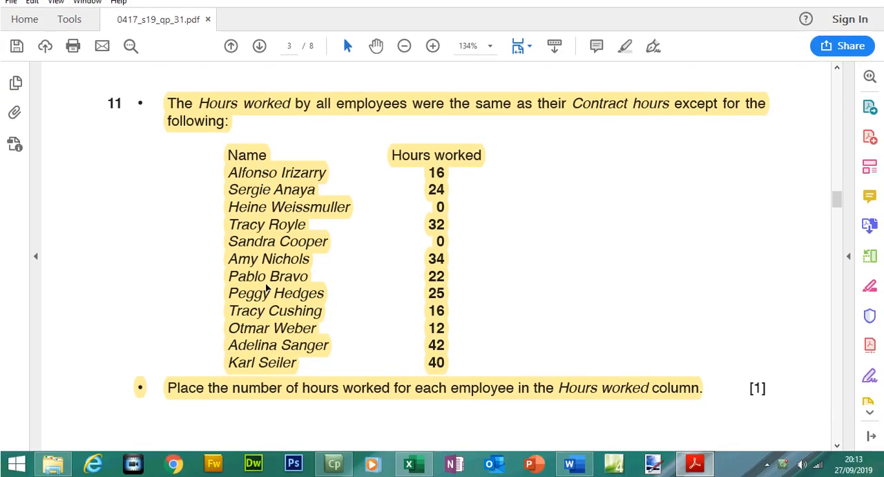
pyautogui.click(704, 461)
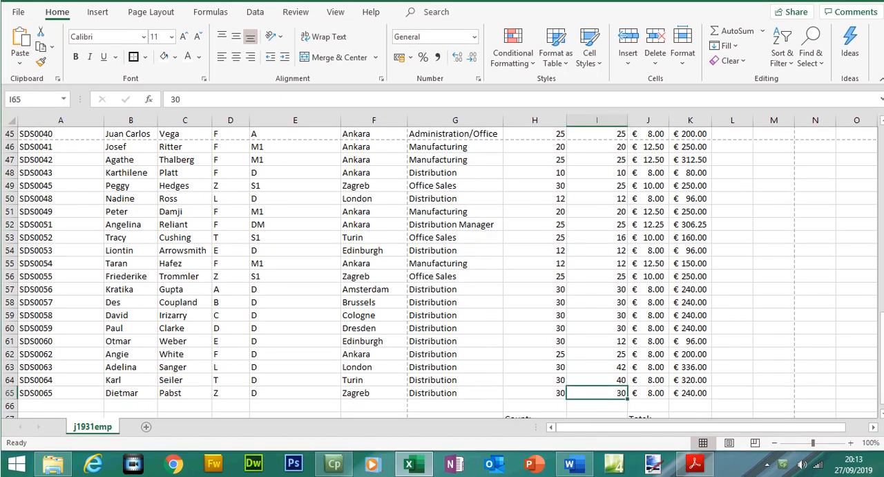
pyautogui.moveTo(881, 325); pyautogui.dragTo(881, 272)
pyautogui.click(10, 180)
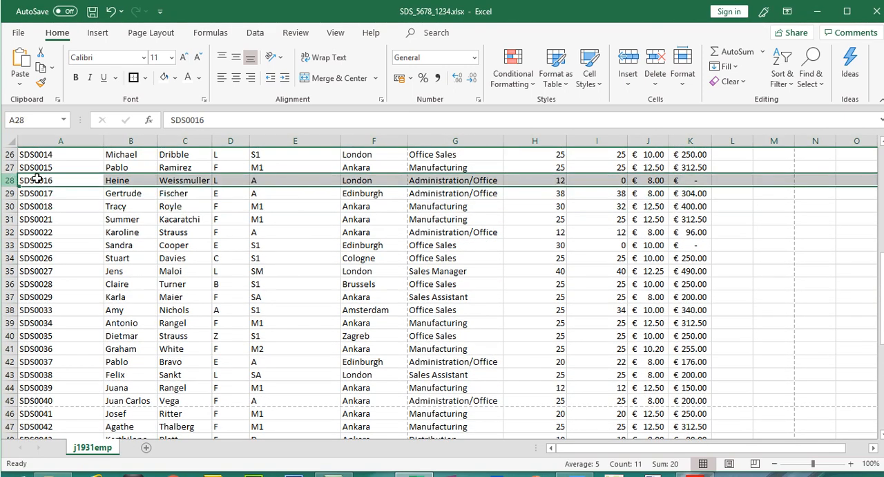
pyautogui.click(6, 245)
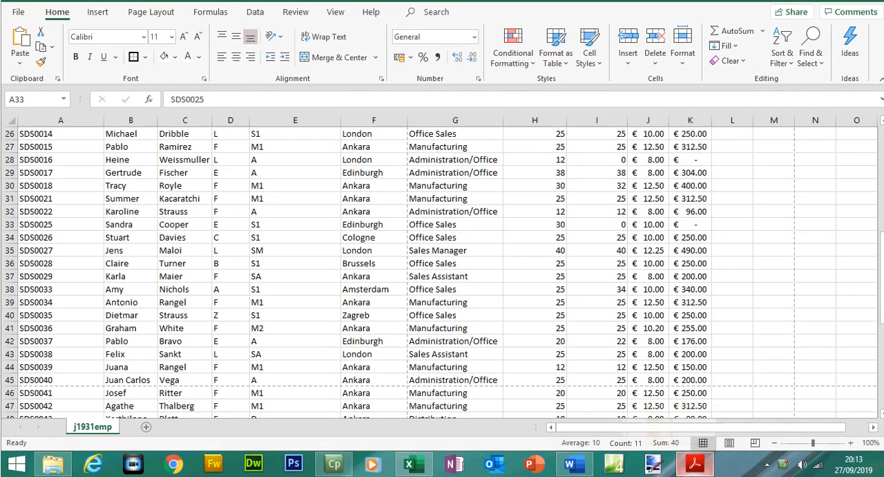
pyautogui.click(694, 463)
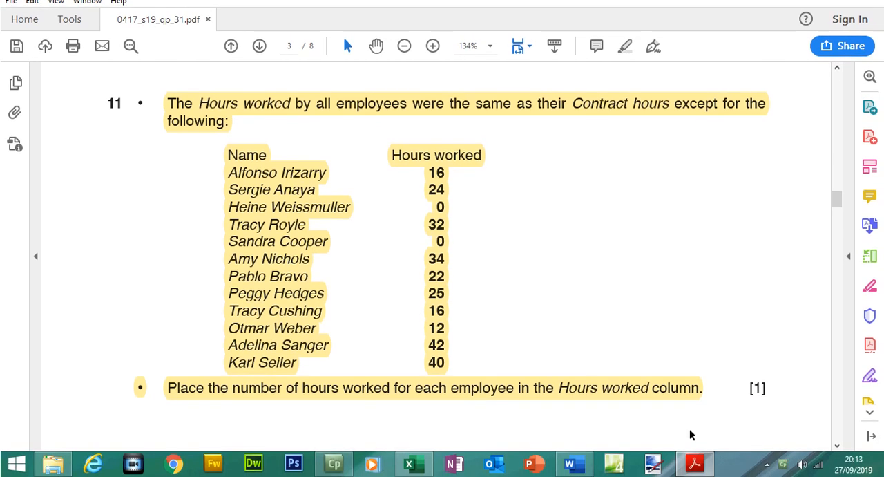
pyautogui.click(704, 461)
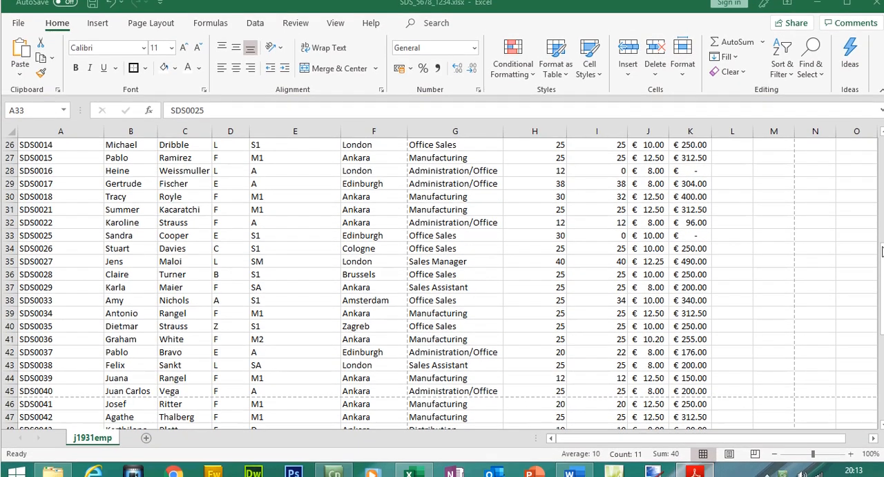
pyautogui.moveTo(882, 258); pyautogui.dragTo(882, 235)
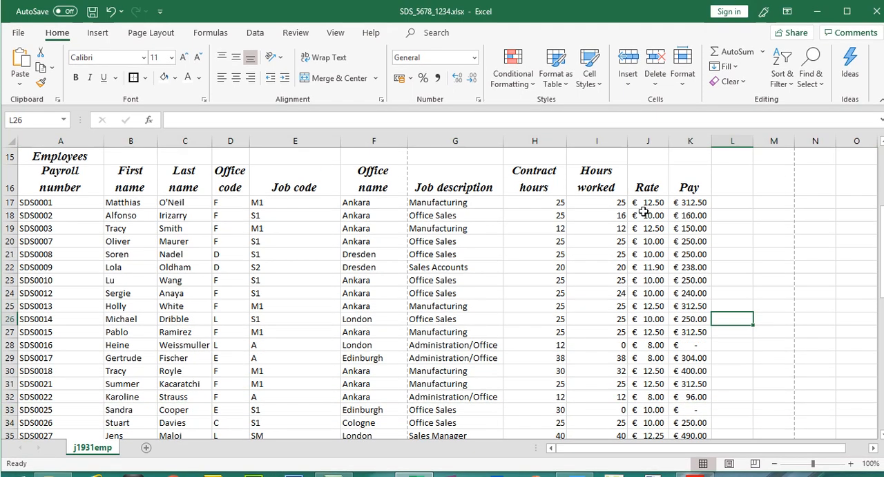
# - Format the Rate and Pay cells J17:K65 as Currency with 2 decimal places and the € Euro symbol
pyautogui.moveTo(646, 201); pyautogui.dragTo(694, 393)
pyautogui.rightClick(695, 394)
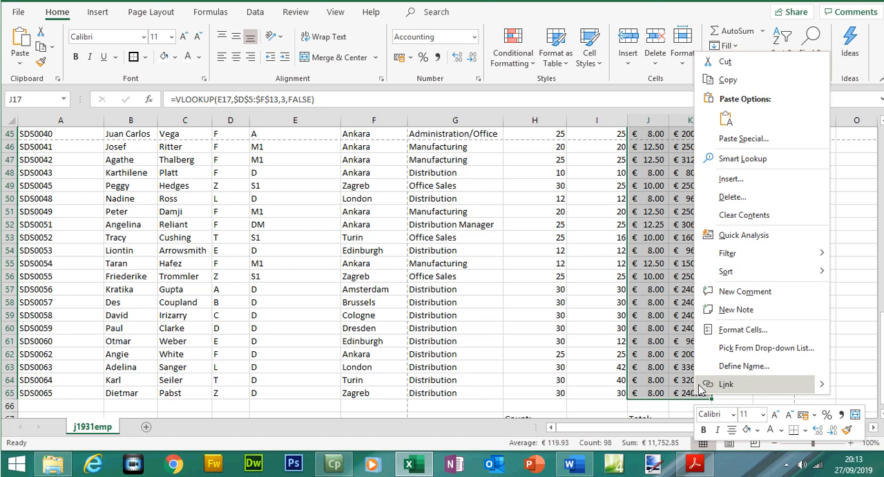
pyautogui.click(739, 329)
pyautogui.click(573, 209)
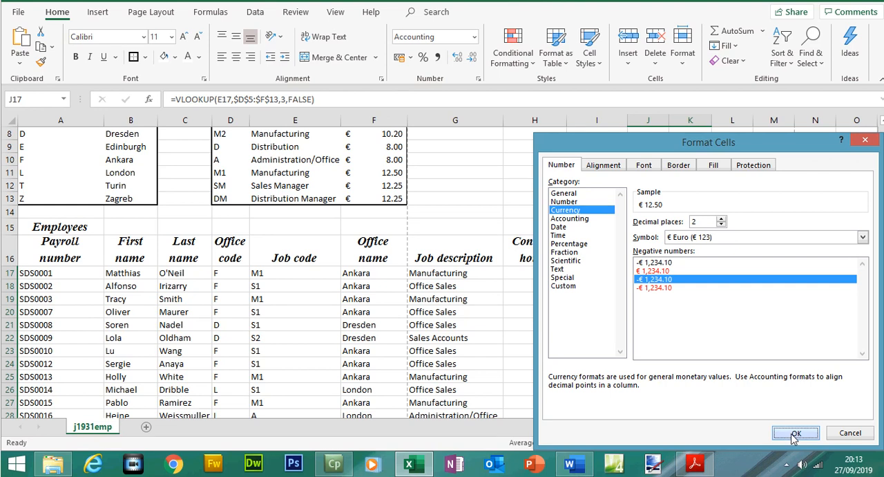
pyautogui.click(793, 438)
# - Review the reformatted Rate and Pay columns and return to the question paper
pyautogui.moveTo(882, 202); pyautogui.dragTo(882, 246)
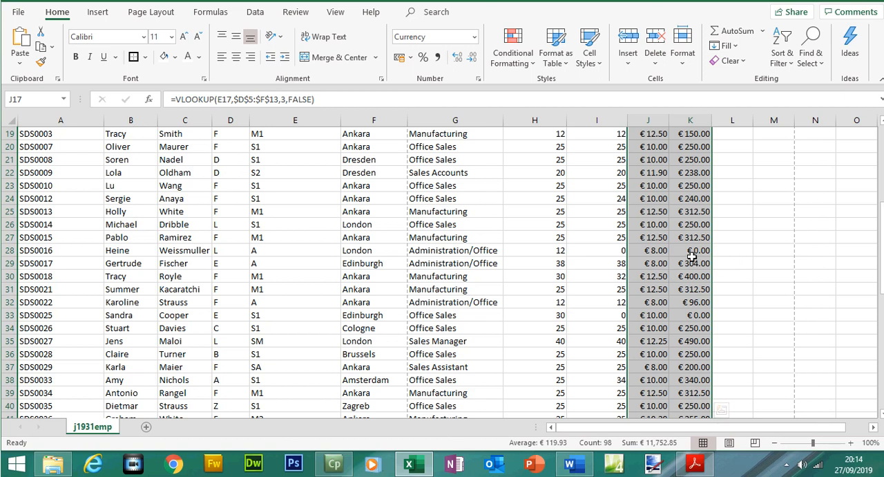
pyautogui.scroll(3, 692, 257)
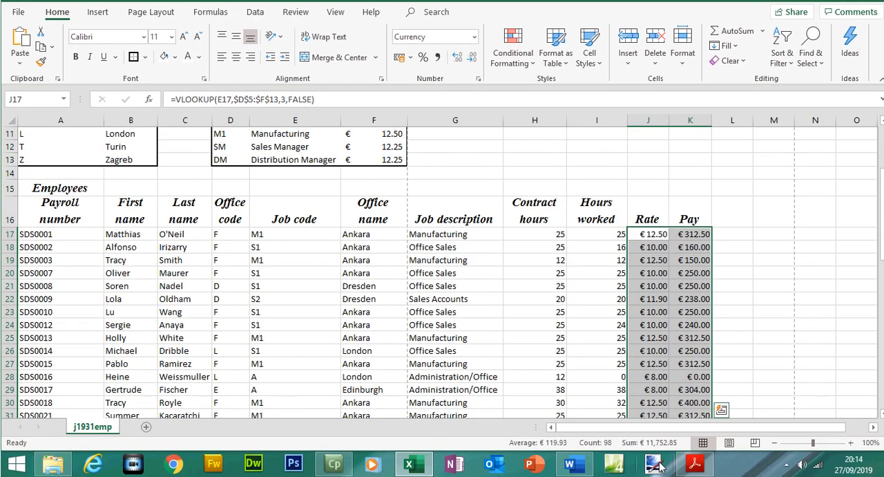
pyautogui.click(695, 463)
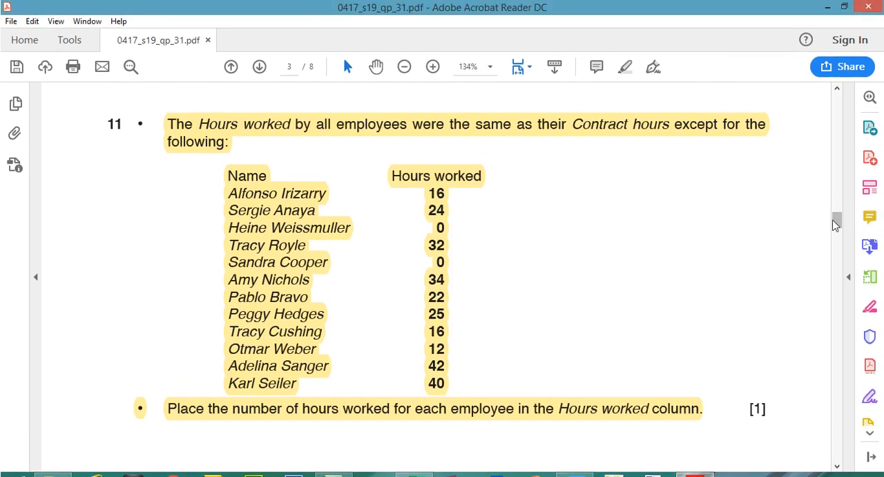
# - Highlight question 9's instruction about counting employees in cell I67 on the question paper
pyautogui.moveTo(836, 199)
pyautogui.mouseDown()
pyautogui.moveTo(836, 191)
pyautogui.moveTo(837, 213)
pyautogui.mouseUp()
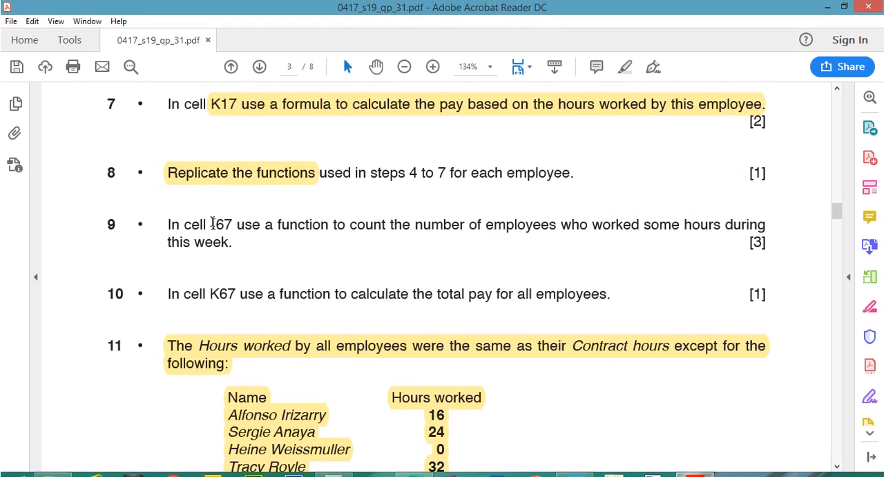
pyautogui.moveTo(214, 224); pyautogui.dragTo(490, 223)
pyautogui.moveTo(549, 222); pyautogui.dragTo(765, 225)
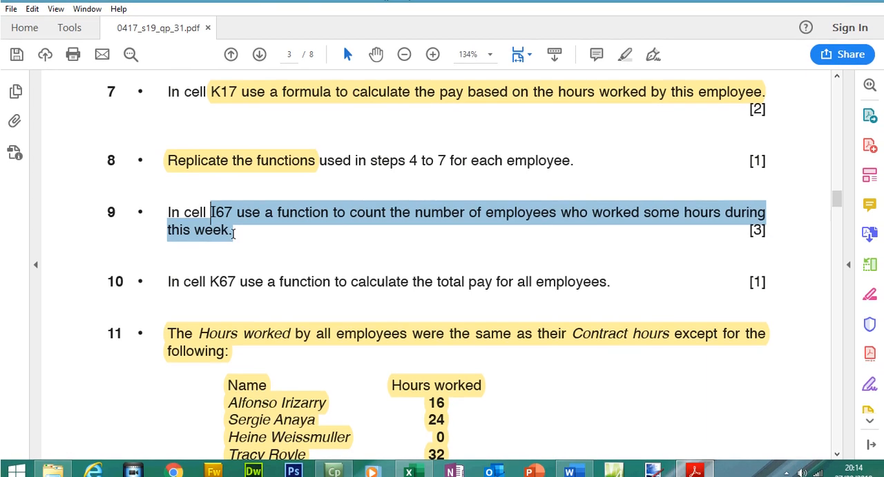
pyautogui.moveTo(228, 232); pyautogui.dragTo(229, 232)
pyautogui.click(625, 66)
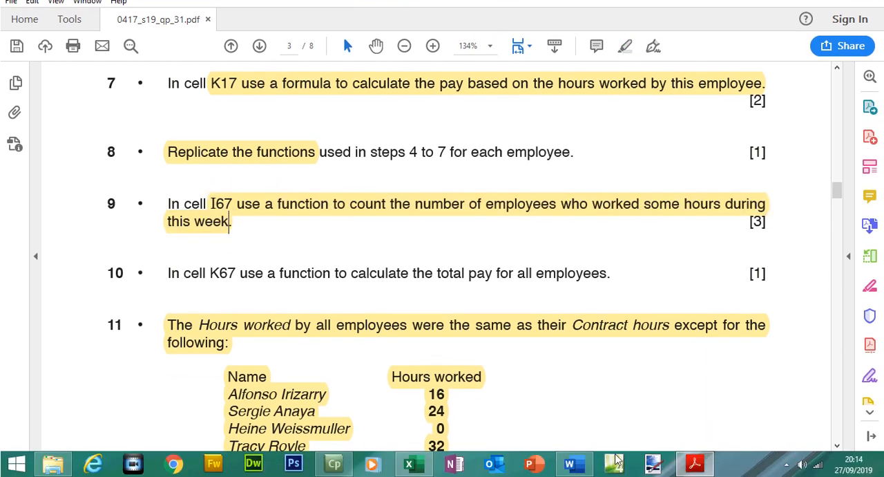
# - In I67, enter =COUNTIF(I17:I65,">0") to count employees who worked some hours
pyautogui.click(418, 466)
pyautogui.moveTo(877, 223); pyautogui.dragTo(879, 212)
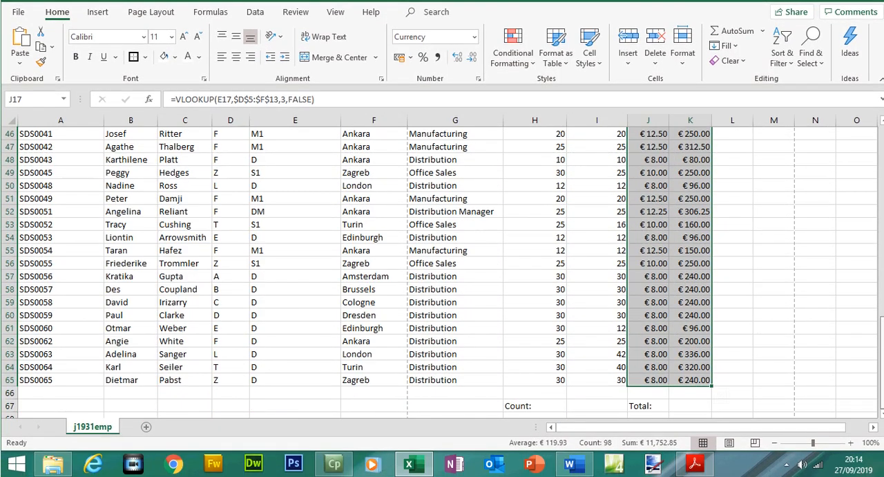
pyautogui.click(619, 406)
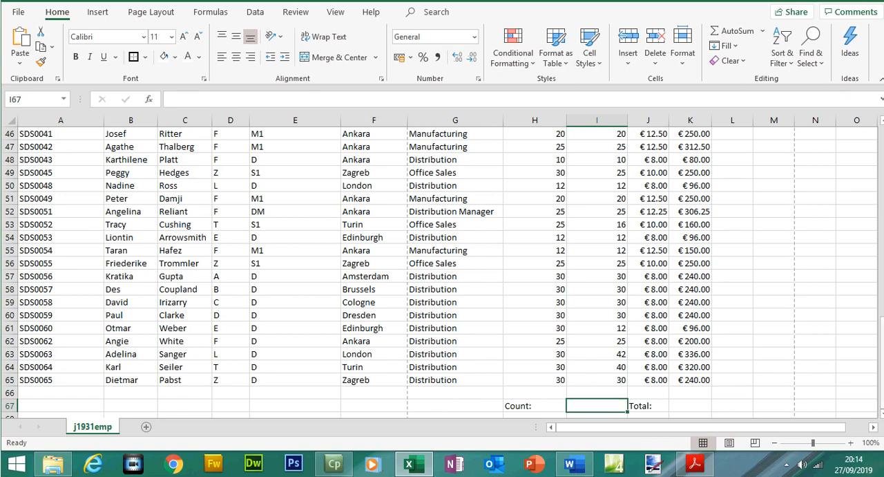
pyautogui.moveTo(620, 382); pyautogui.dragTo(613, 217)
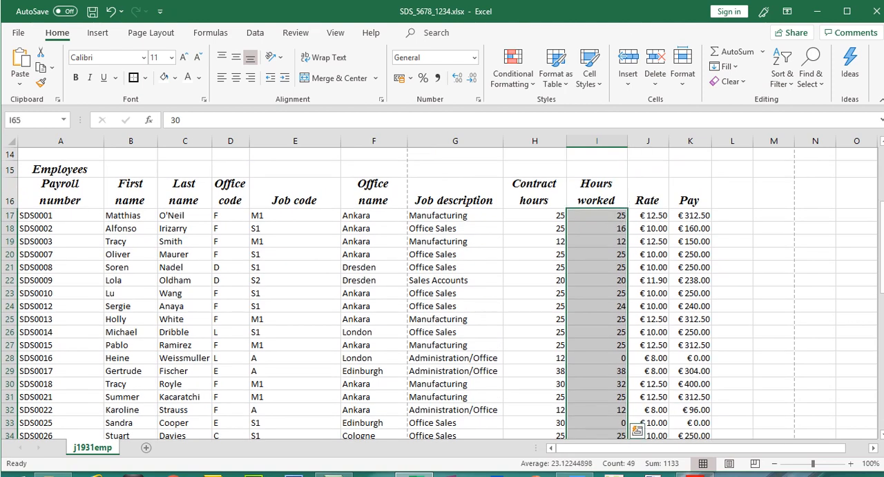
pyautogui.moveTo(882, 214); pyautogui.dragTo(882, 353)
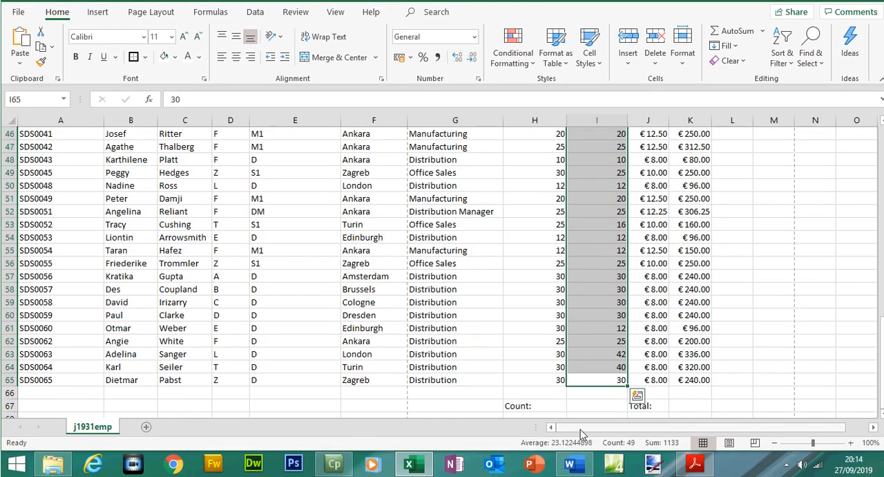
pyautogui.click(583, 406)
pyautogui.write('=c')
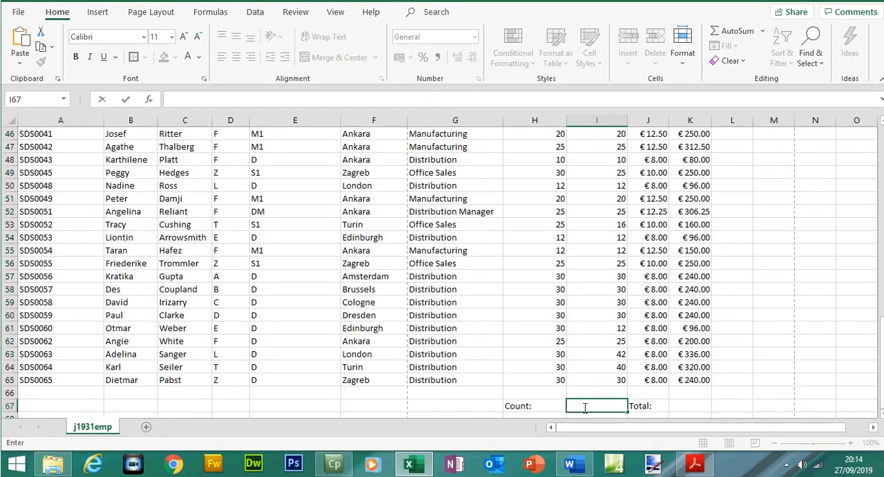
pyautogui.write('p')
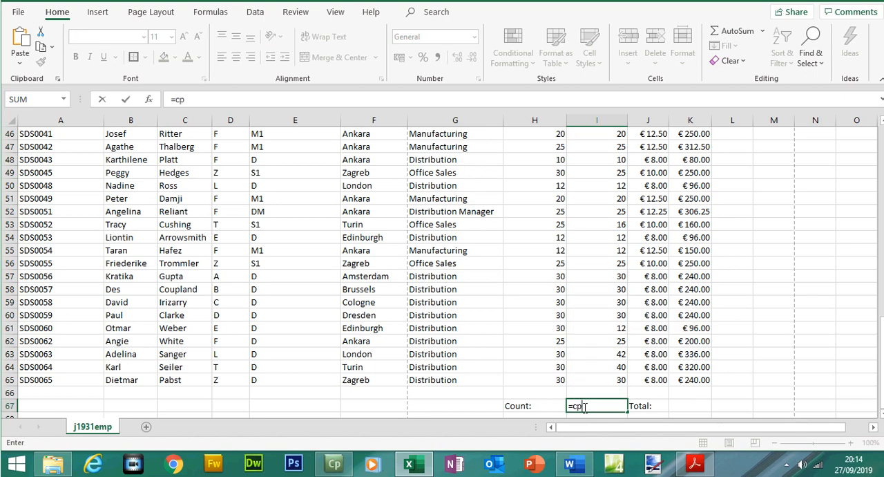
pyautogui.press('BackSpace')
pyautogui.write('oun')
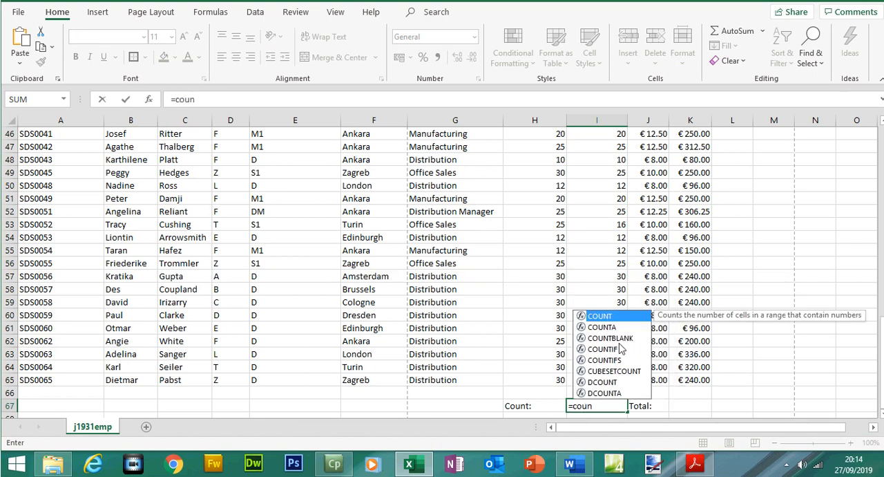
pyautogui.doubleClick(616, 350)
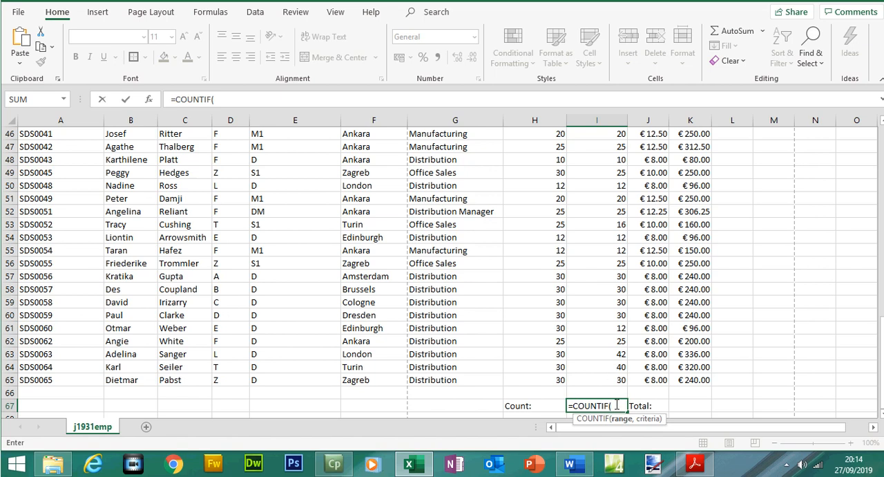
pyautogui.moveTo(612, 377); pyautogui.dragTo(612, 216)
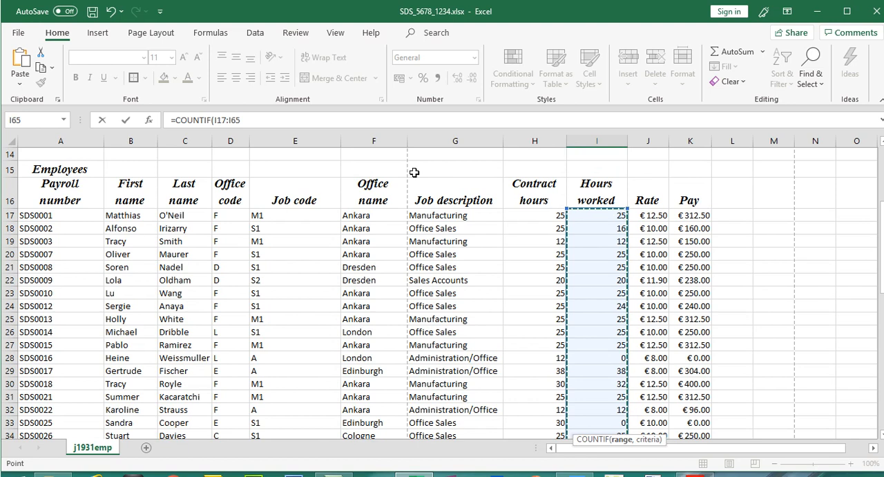
pyautogui.click(264, 117)
pyautogui.write(',@')
pyautogui.press('BackSpace')
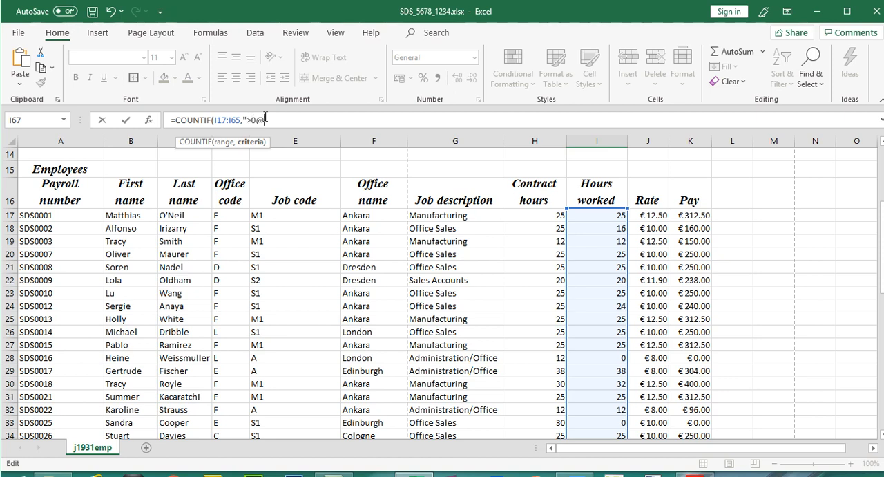
pyautogui.write(')')
pyautogui.press('Return')
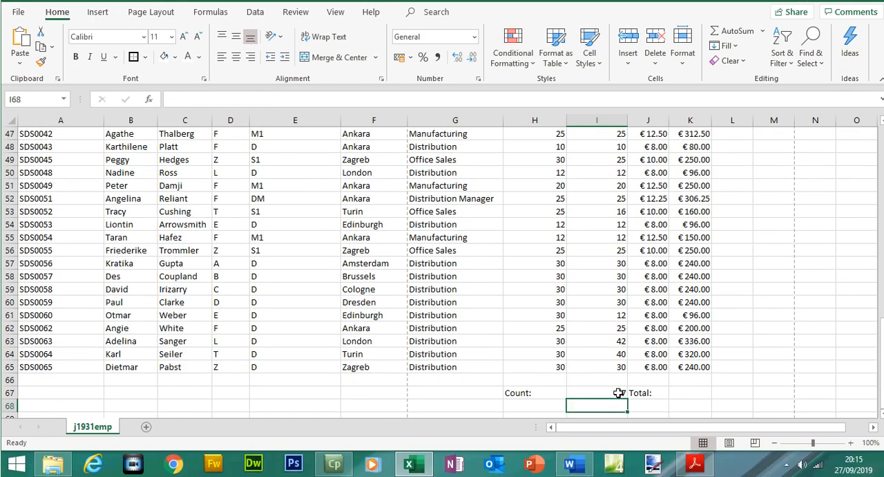
pyautogui.click(618, 391)
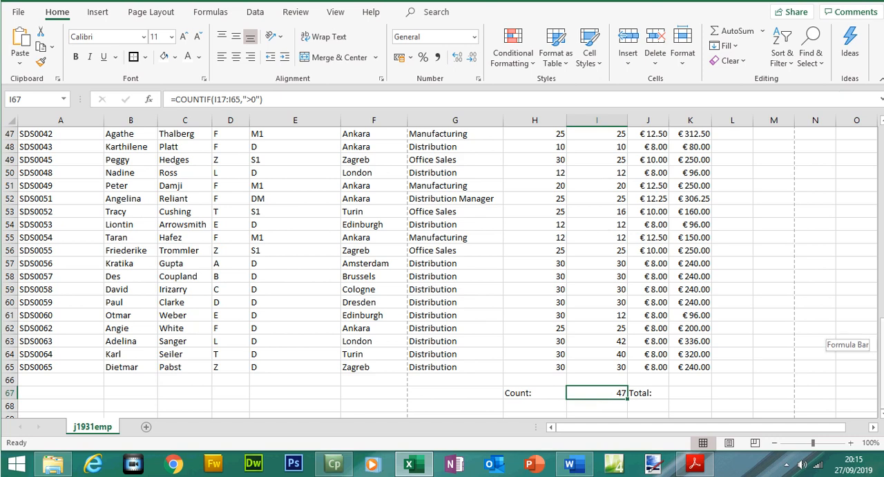
pyautogui.scroll(9, 711, 243)
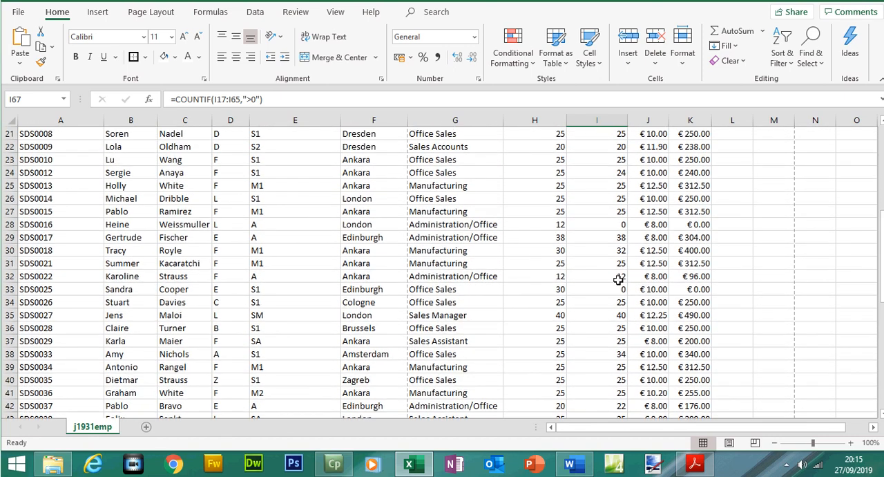
pyautogui.click(615, 288)
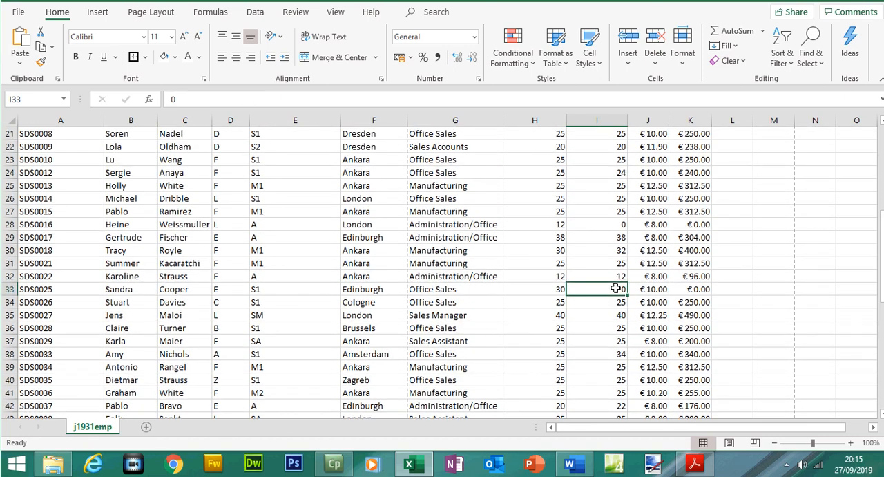
pyautogui.write('2')
pyautogui.press('Return')
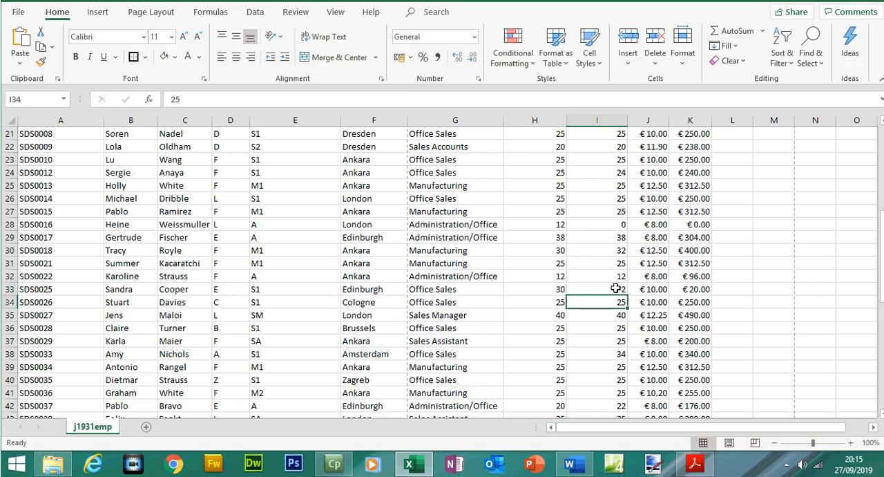
pyautogui.scroll(-8, 439, 272)
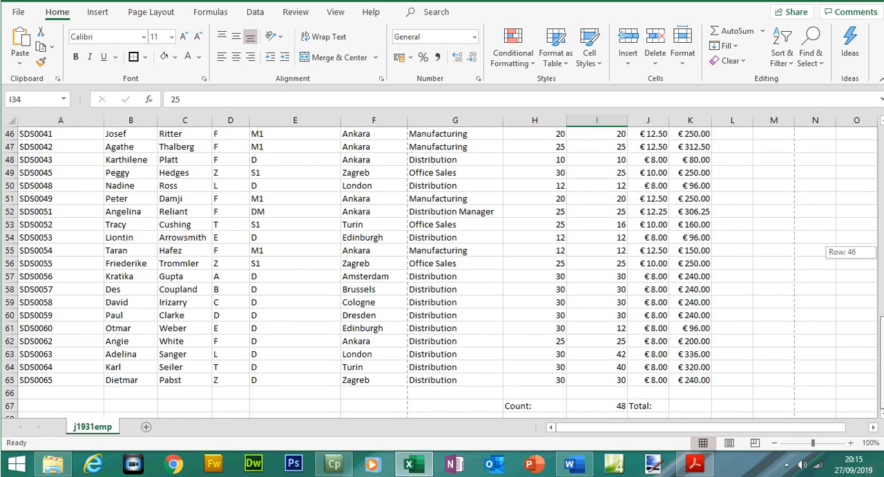
pyautogui.moveTo(883, 340); pyautogui.dragTo(883, 295)
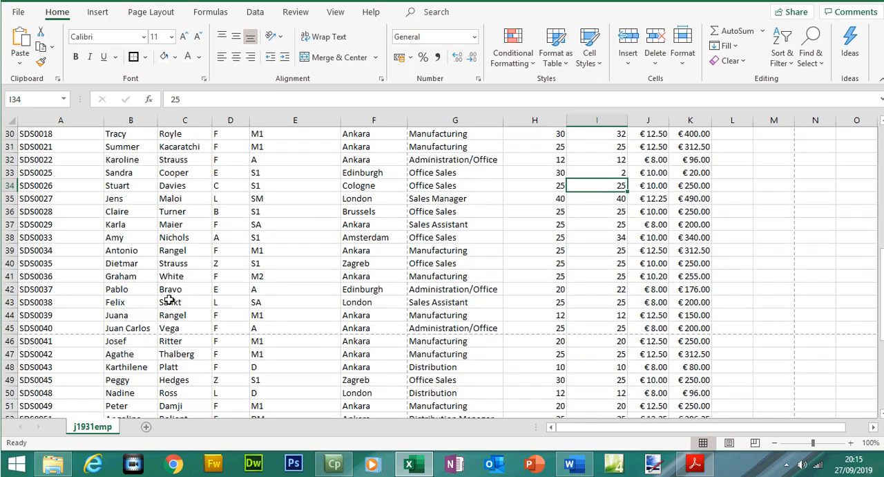
pyautogui.click(9, 173)
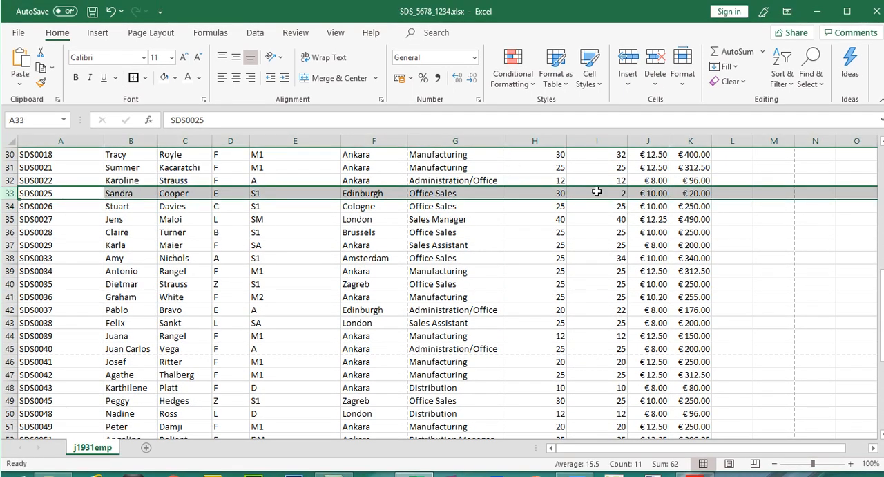
pyautogui.click(594, 196)
pyautogui.write('0')
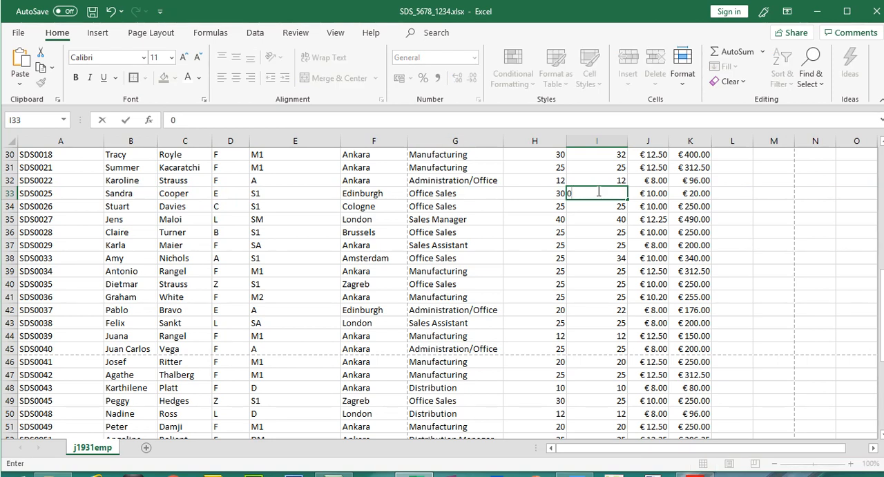
pyautogui.press('Return')
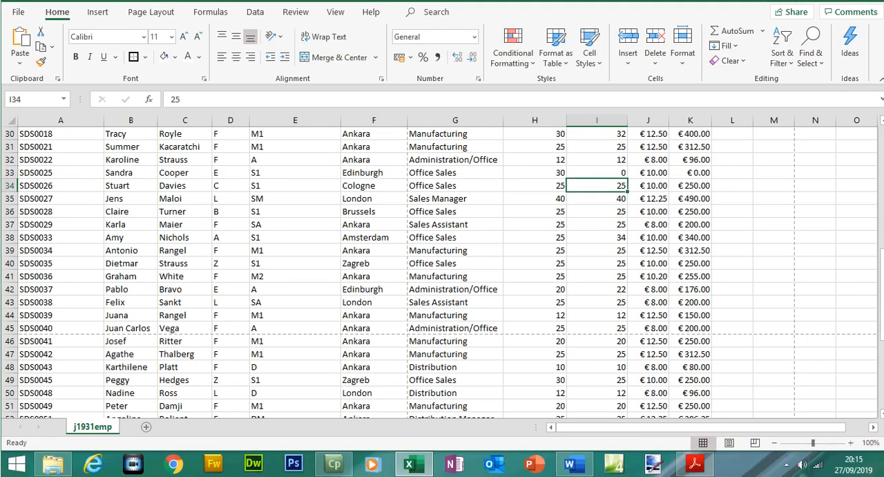
# - Read question 10 about calculating the total pay in K67 on the question paper
pyautogui.click(705, 467)
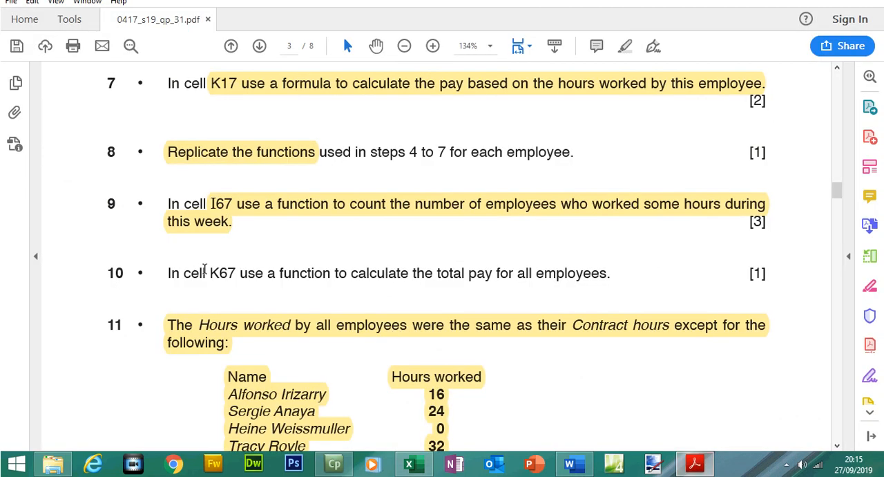
pyautogui.moveTo(210, 271); pyautogui.dragTo(606, 274)
pyautogui.click(695, 463)
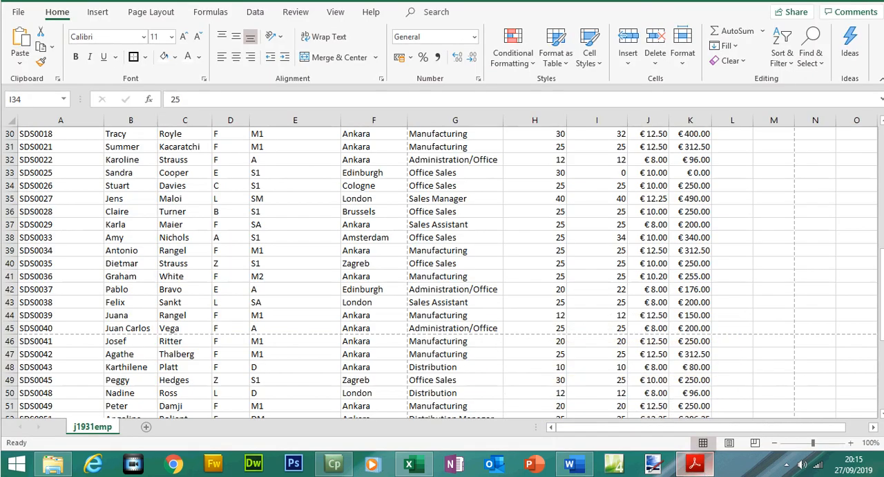
# - In K67, enter =SUM(K17:K65) to total the pay for all employees
pyautogui.scroll(-7, 686, 329)
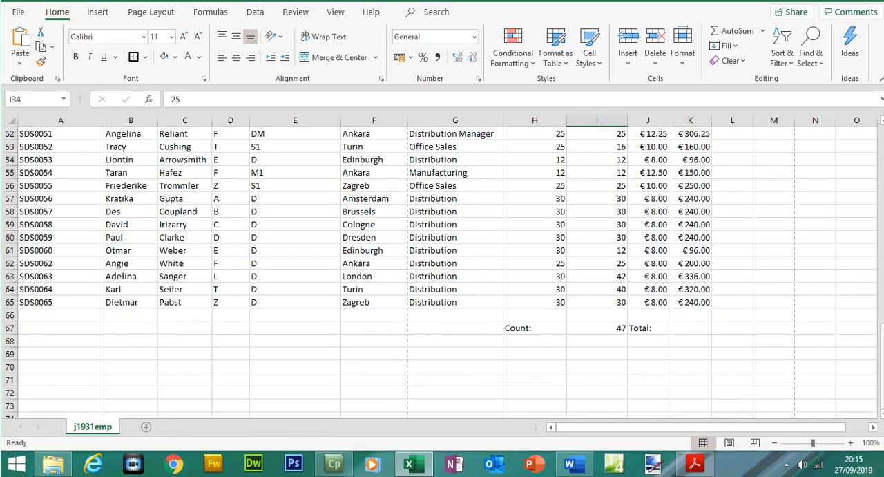
pyautogui.click(685, 330)
pyautogui.write('=sum')
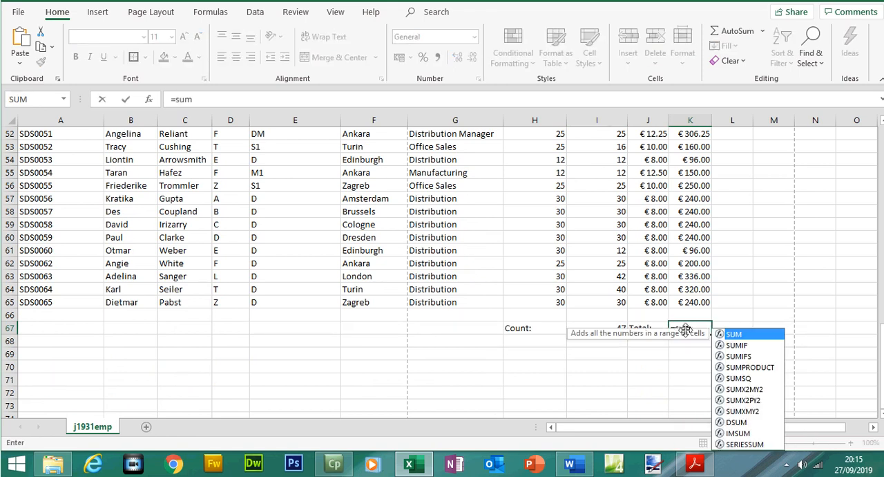
pyautogui.doubleClick(734, 334)
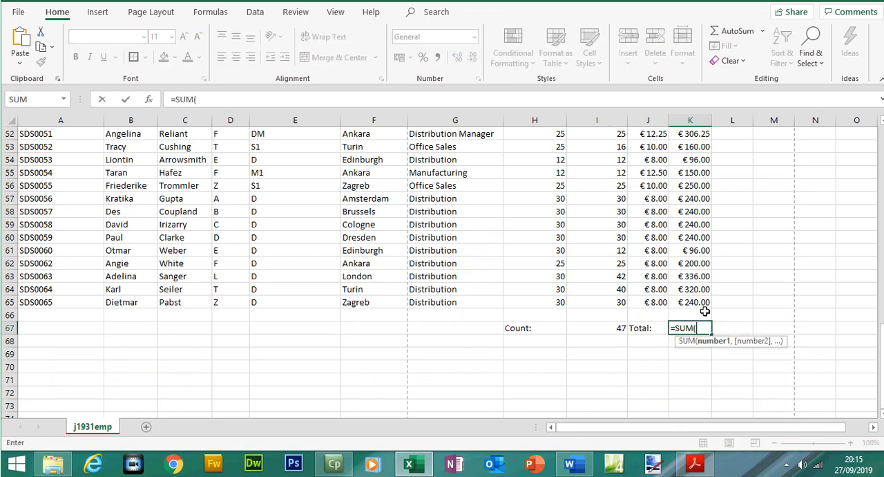
pyautogui.moveTo(691, 302); pyautogui.dragTo(698, 218)
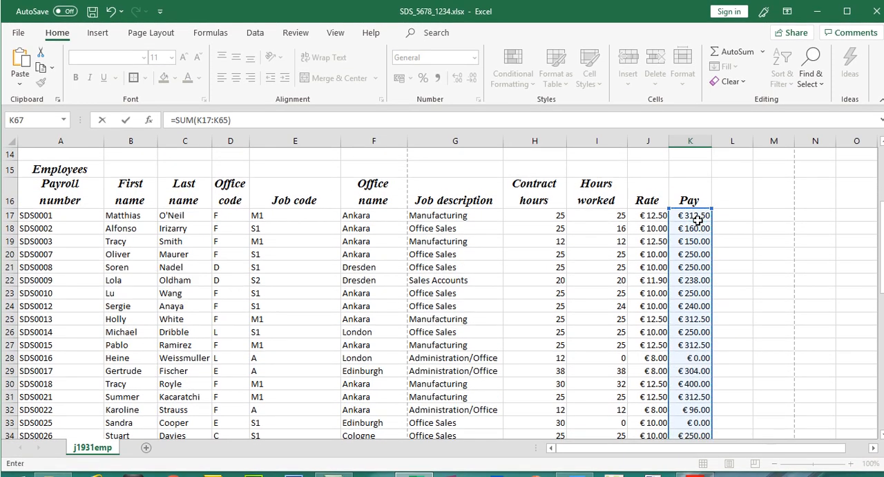
pyautogui.press('Return')
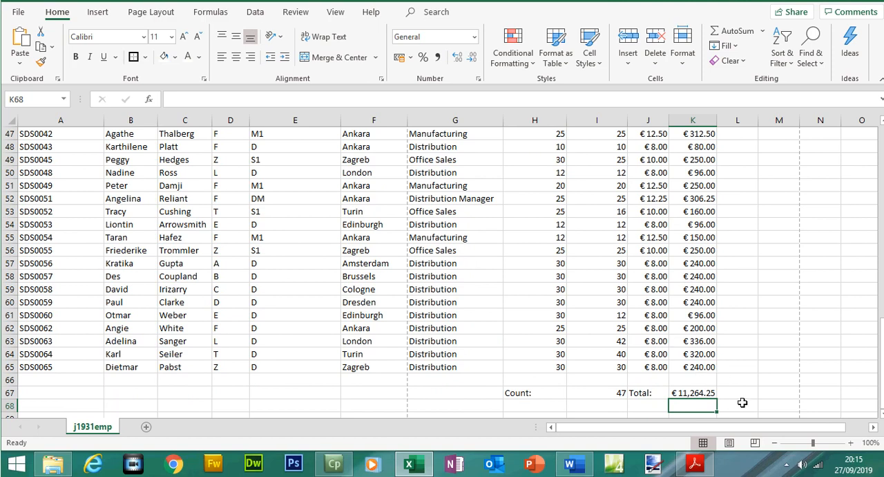
pyautogui.click(692, 413)
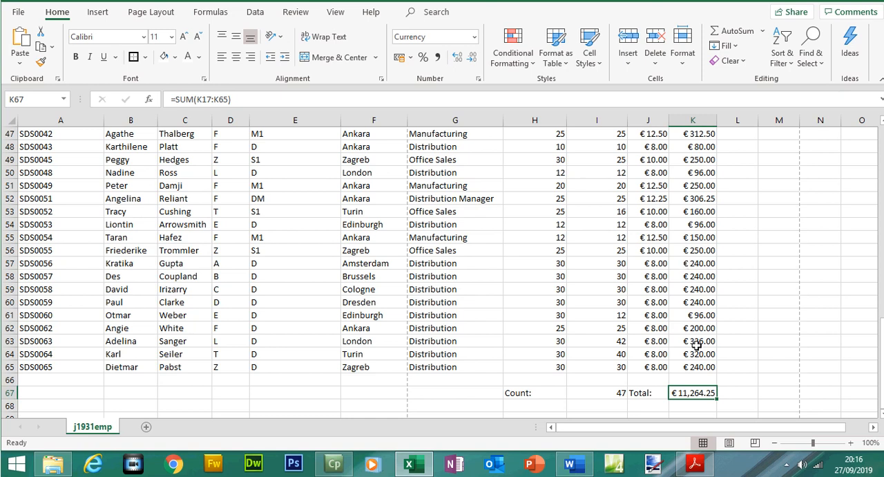
# - Highlight question 10's instruction on the question paper
pyautogui.click(696, 465)
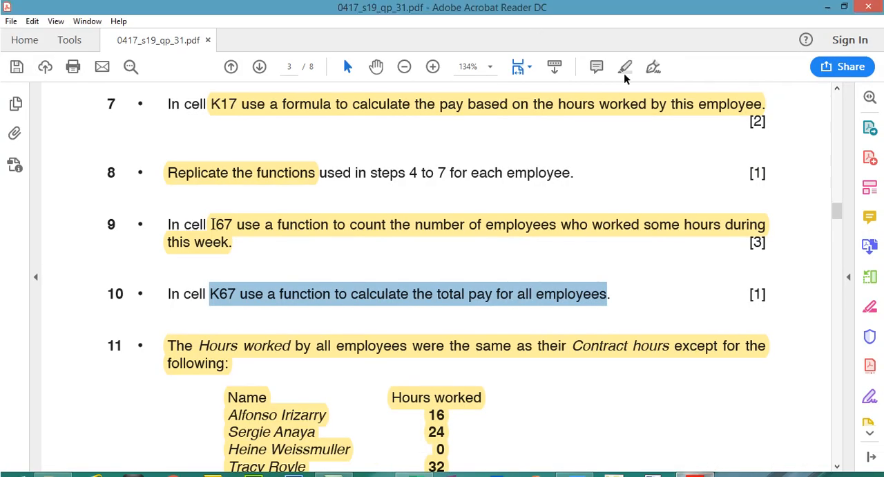
pyautogui.click(624, 71)
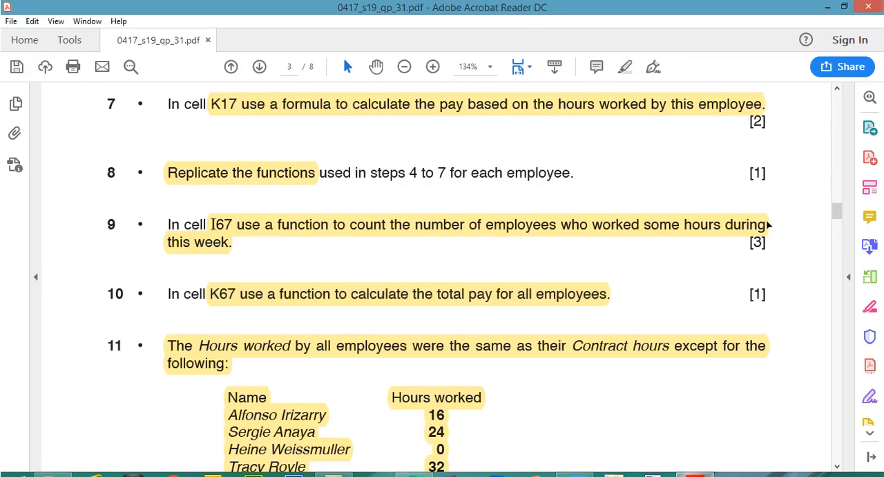
# - Read question 12 on formatting rows 17 to 67 and review those rows in the spreadsheet
pyautogui.moveTo(837, 214); pyautogui.dragTo(839, 240)
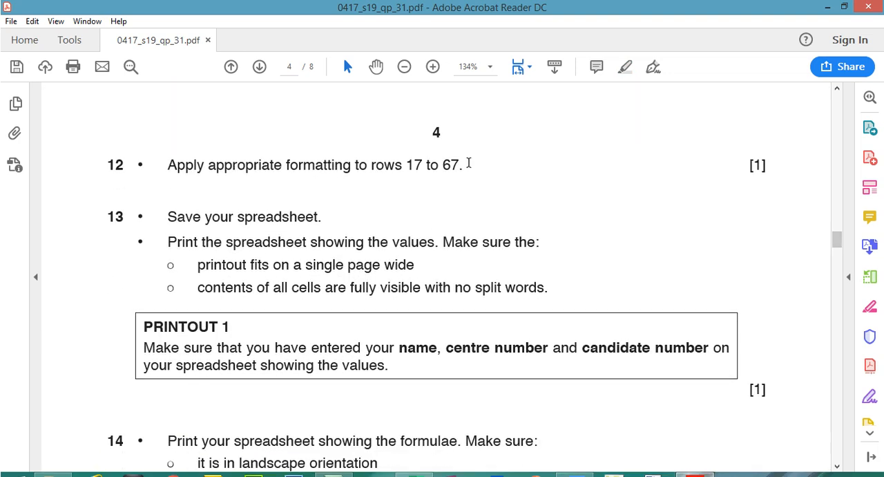
pyautogui.moveTo(415, 164); pyautogui.dragTo(460, 166)
pyautogui.hotkey('alt', 'Tab')
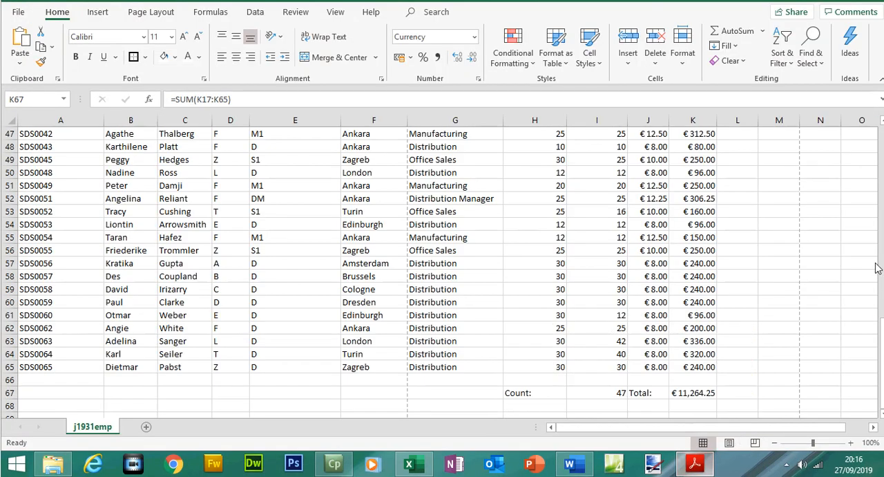
pyautogui.click(9, 393)
pyautogui.click(696, 393)
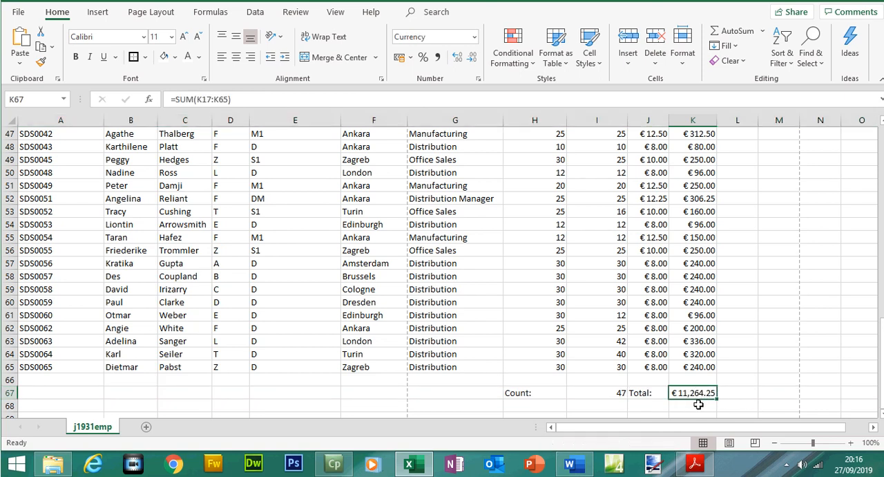
pyautogui.moveTo(701, 344); pyautogui.dragTo(694, 288)
pyautogui.moveTo(648, 315); pyautogui.dragTo(648, 288)
pyautogui.moveTo(881, 311); pyautogui.dragTo(878, 222)
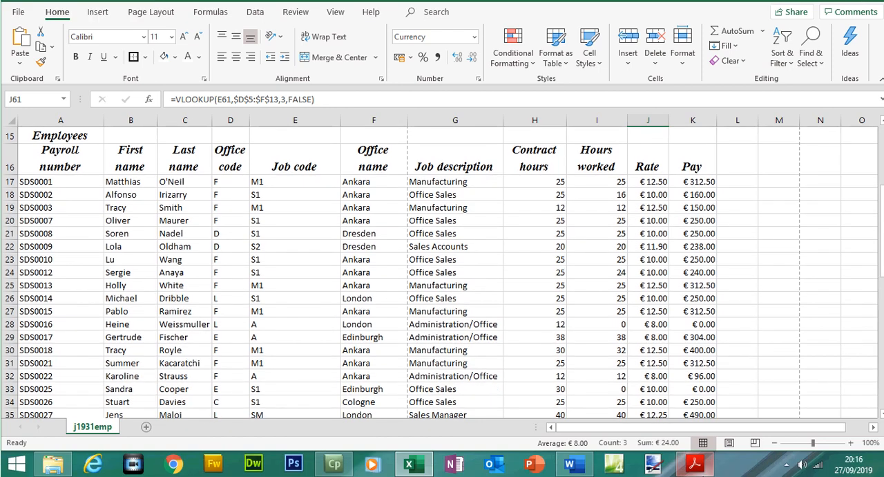
# - Highlight question 12's instruction to format rows 17 to 67 on the question paper
pyautogui.click(695, 464)
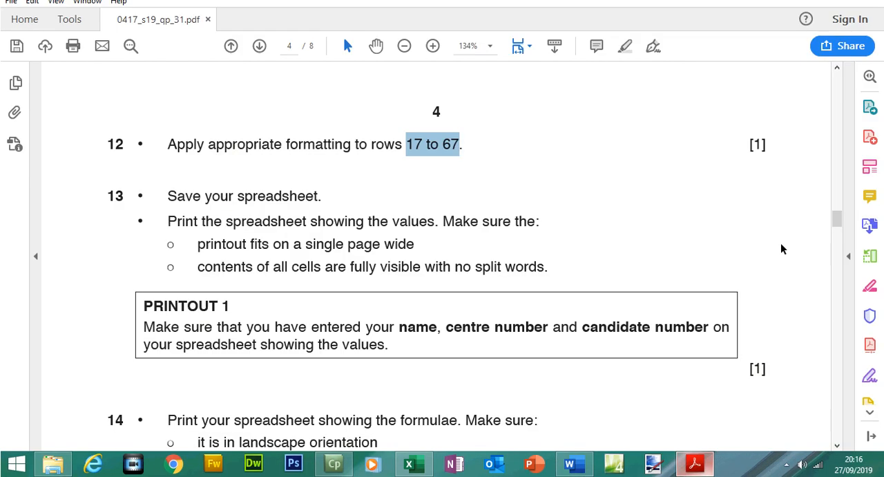
pyautogui.moveTo(837, 237); pyautogui.dragTo(836, 175)
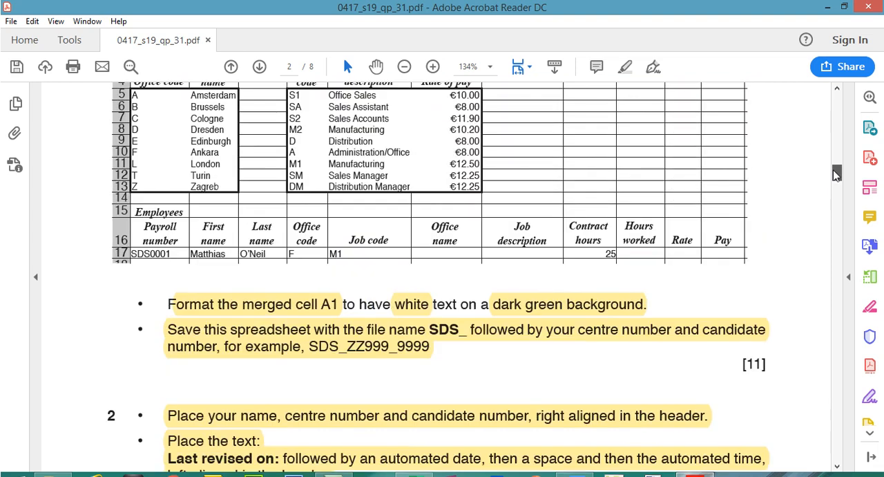
pyautogui.moveTo(835, 174); pyautogui.dragTo(837, 240)
pyautogui.moveTo(175, 133); pyautogui.dragTo(463, 132)
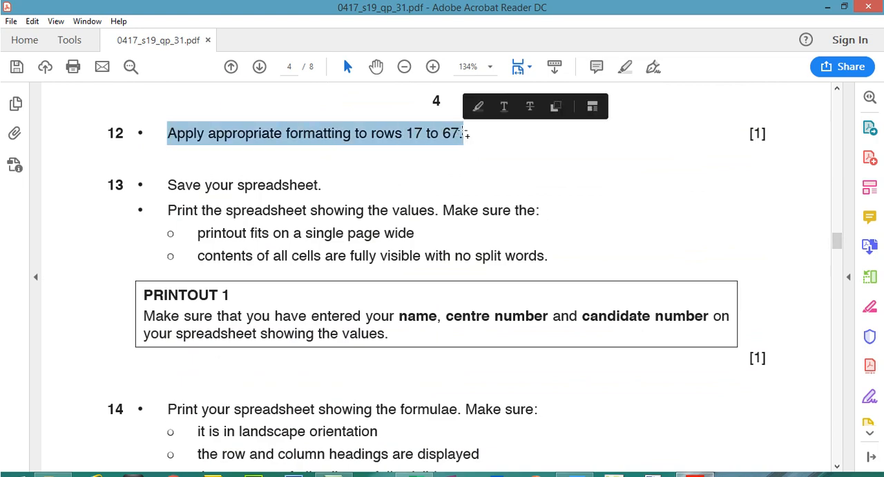
pyautogui.click(625, 66)
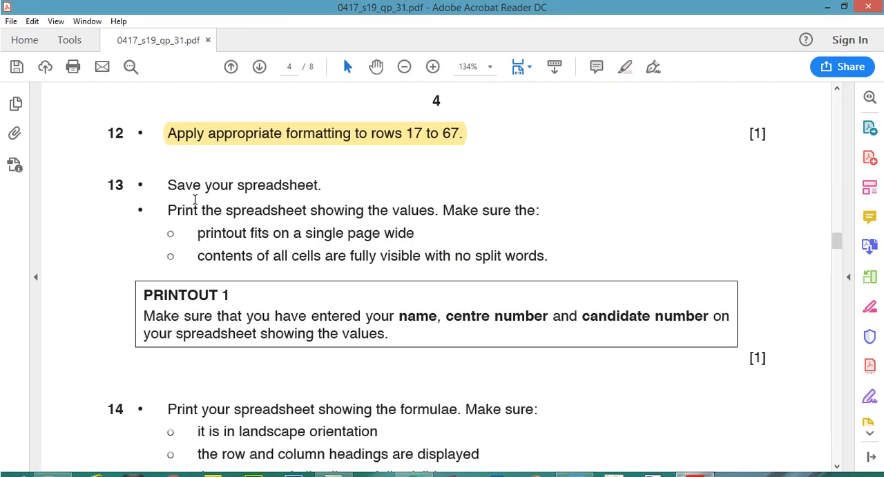
# - Highlight question 13's instructions to save and print the spreadsheet showing values on the question paper
pyautogui.moveTo(168, 185); pyautogui.dragTo(320, 185)
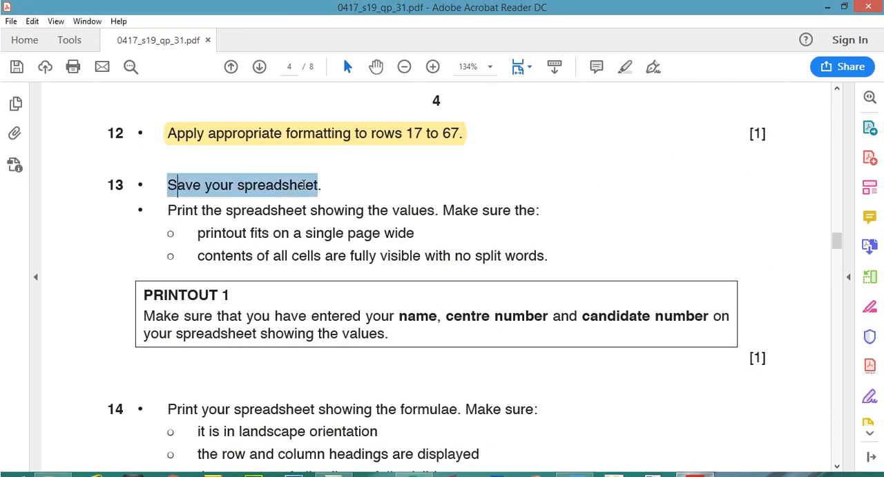
pyautogui.click(626, 66)
pyautogui.moveTo(169, 210); pyautogui.dragTo(527, 196)
pyautogui.click(625, 66)
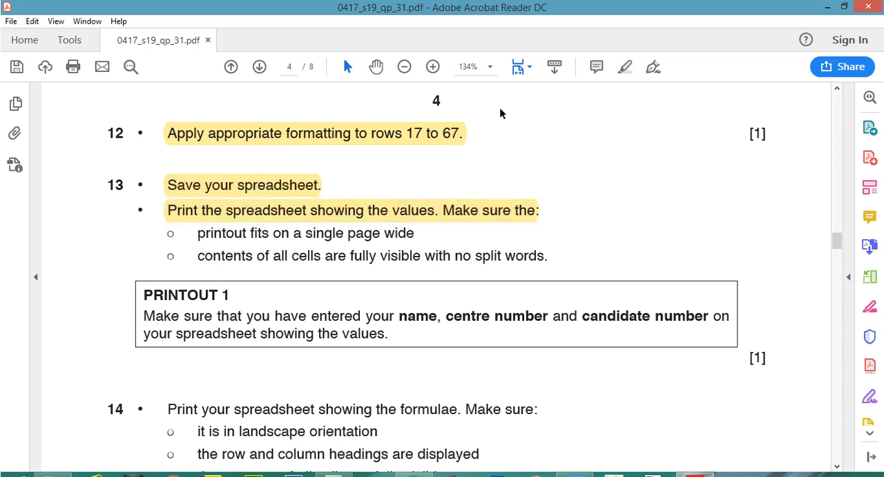
pyautogui.moveTo(198, 234); pyautogui.dragTo(410, 237)
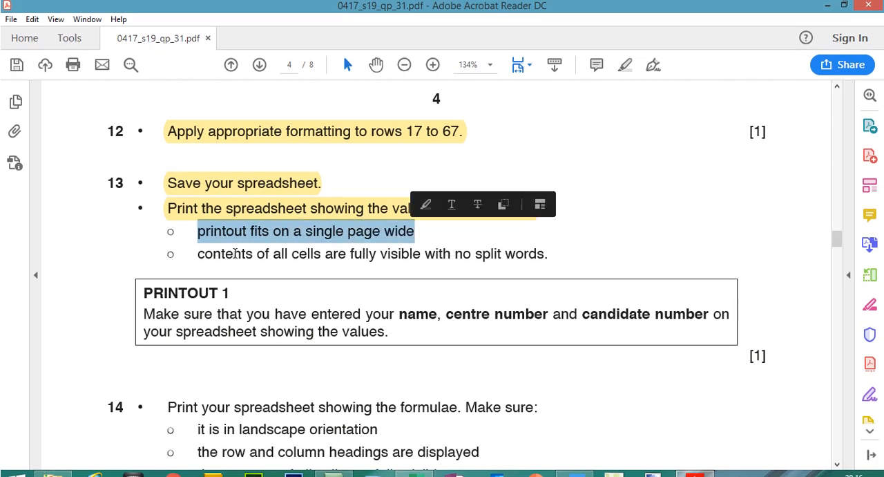
pyautogui.moveTo(198, 254); pyautogui.dragTo(518, 233)
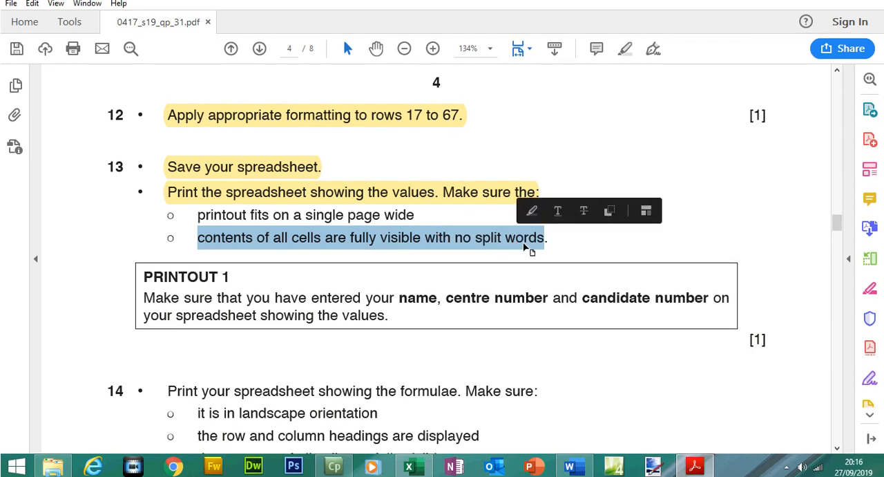
# - In Excel, open the print preview and set the scaling to Fit Sheet on One Page
pyautogui.hotkey('alt', 'Tab')
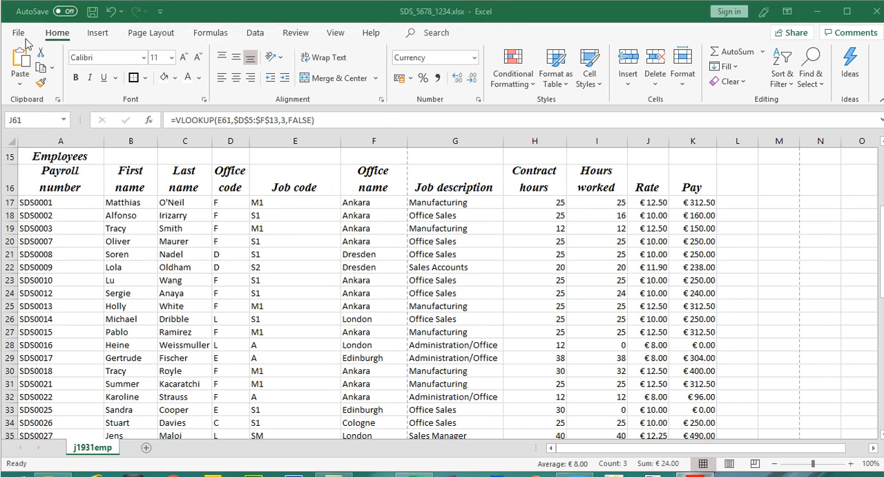
pyautogui.click(19, 39)
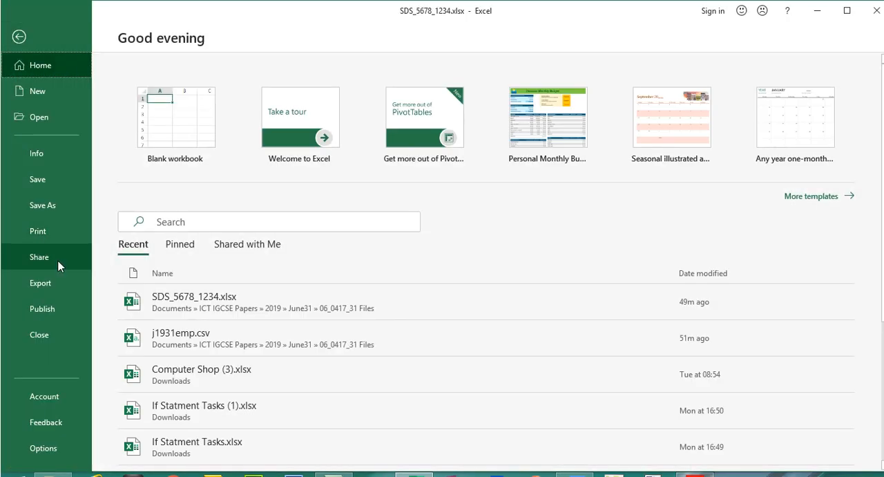
pyautogui.click(57, 232)
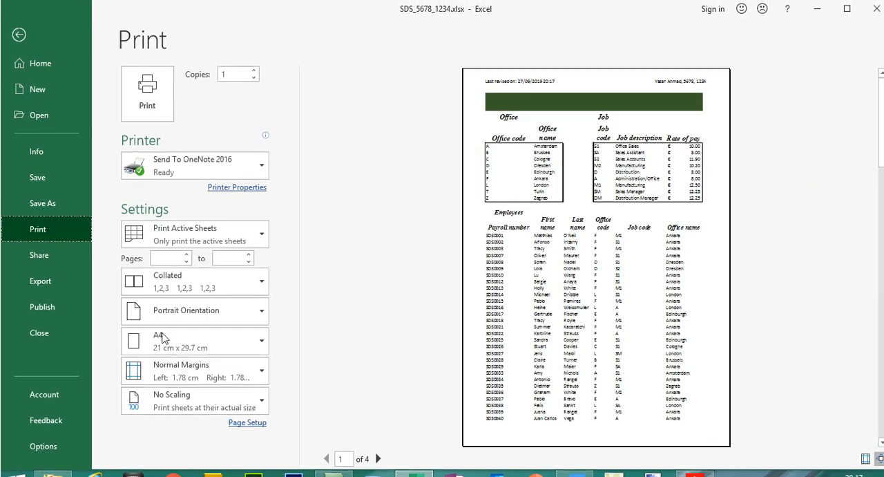
pyautogui.click(186, 402)
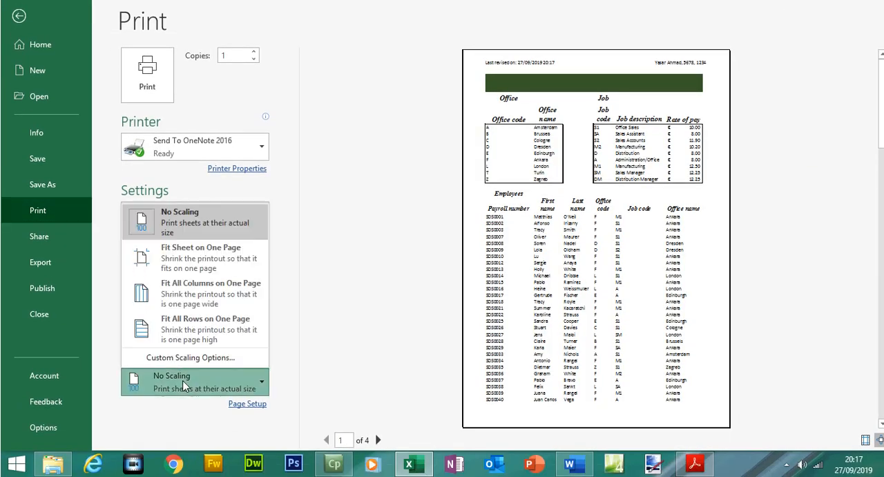
pyautogui.click(183, 261)
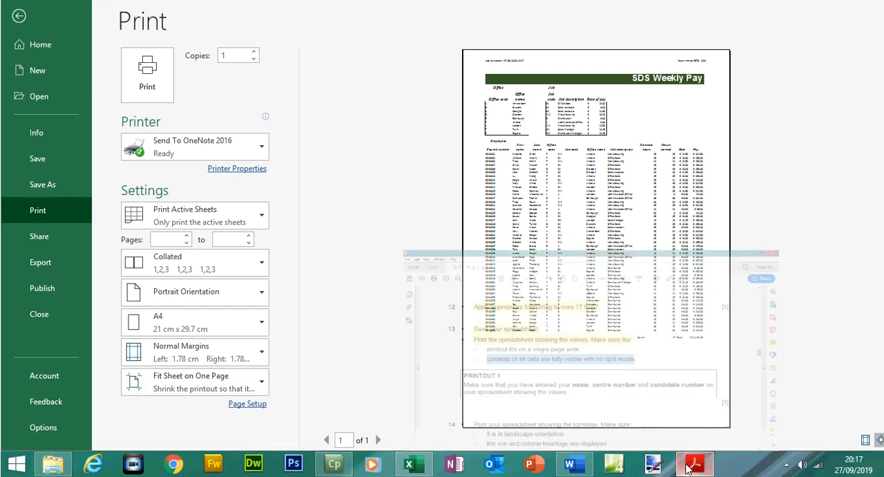
# - Highlight question 13's requirements about the printout fitting one page wide and fully visible cells
pyautogui.click(693, 463)
pyautogui.moveTo(198, 212); pyautogui.dragTo(550, 241)
pyautogui.click(625, 54)
pyautogui.click(695, 464)
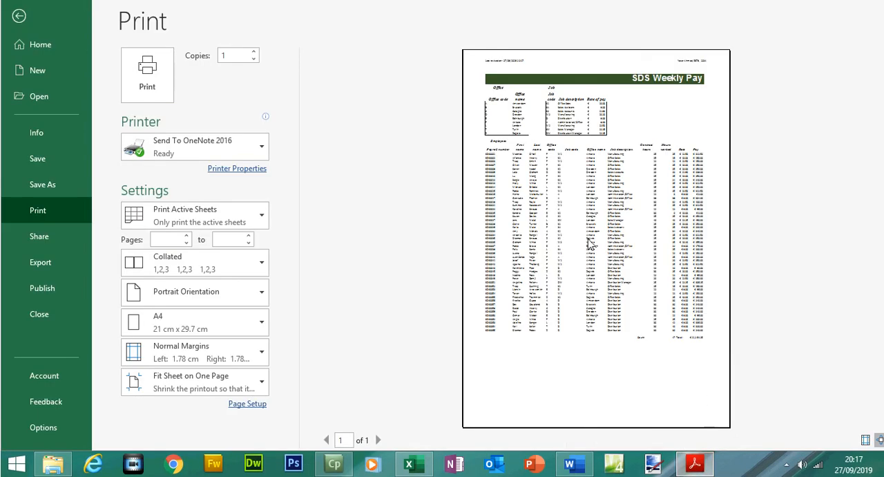
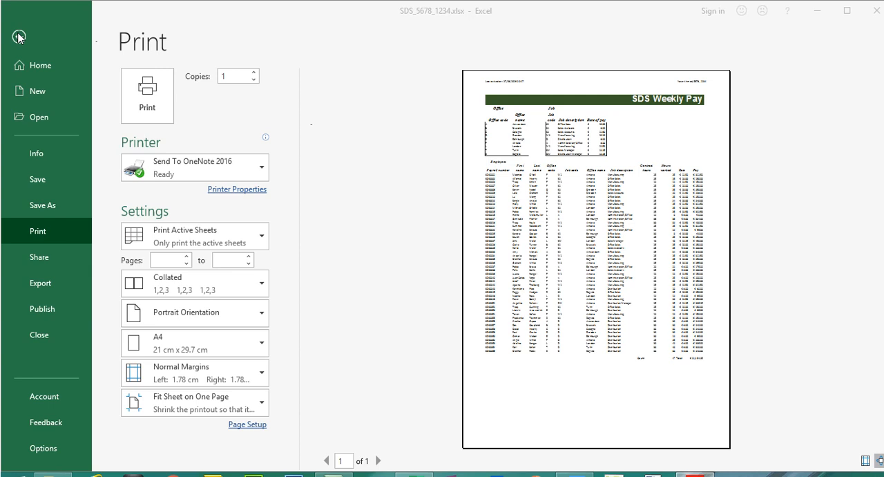
# - Highlight the PRINTOUT 1 reminder box about name, centre number and candidate number on the question paper
pyautogui.click(19, 37)
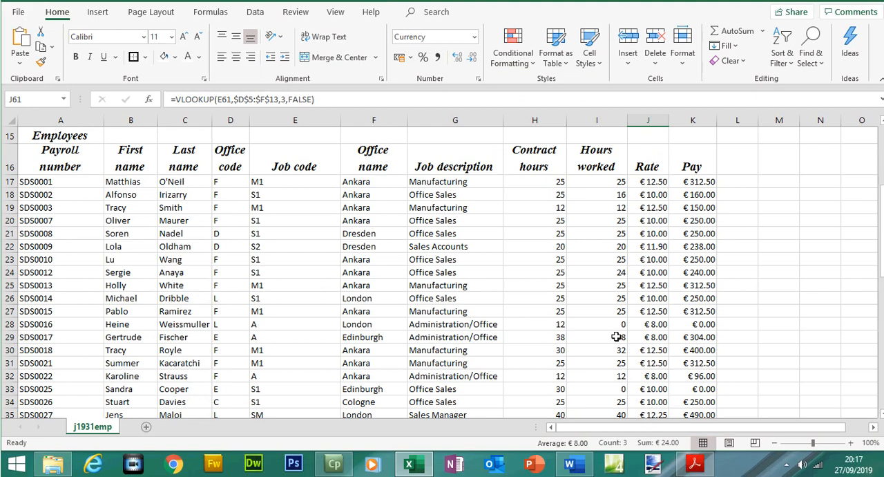
pyautogui.click(694, 464)
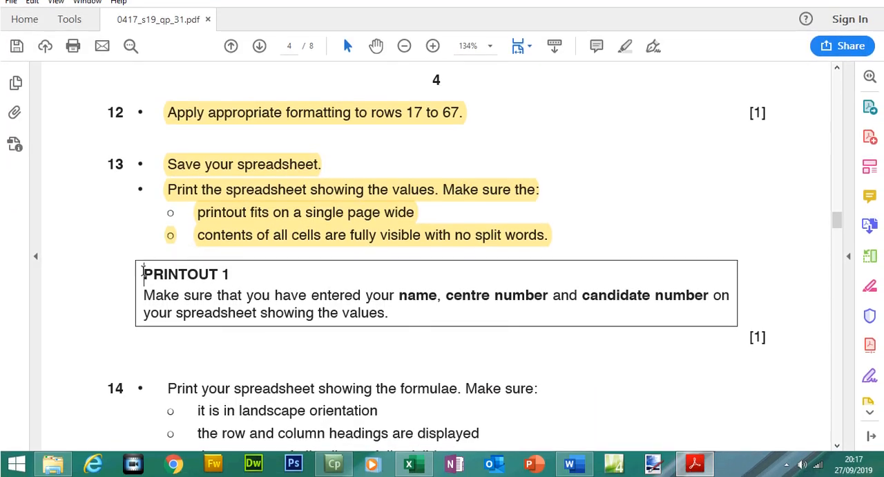
pyautogui.moveTo(146, 271); pyautogui.dragTo(374, 315)
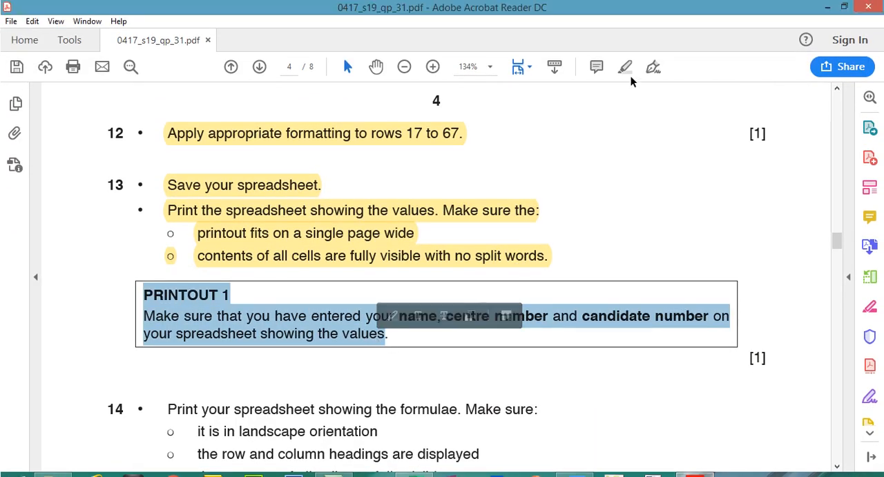
pyautogui.click(630, 64)
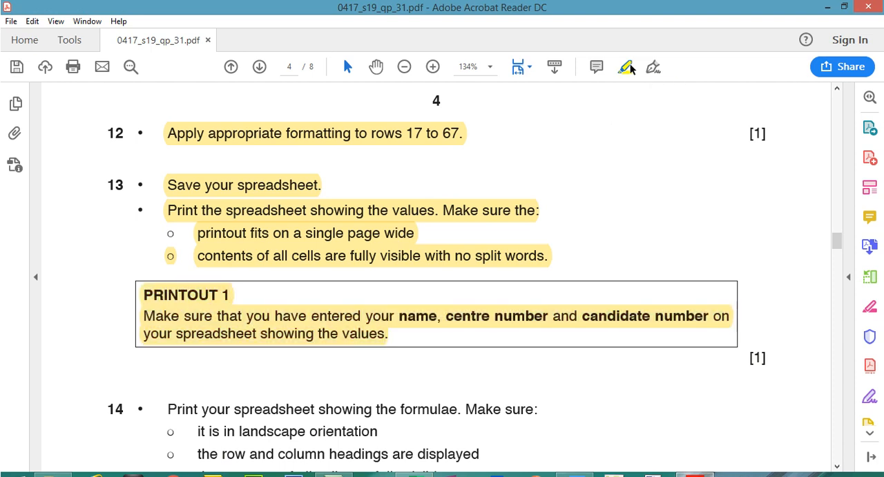
# - Following question 14, switch the worksheet to show formulae instead of values
pyautogui.moveTo(836, 238); pyautogui.dragTo(838, 251)
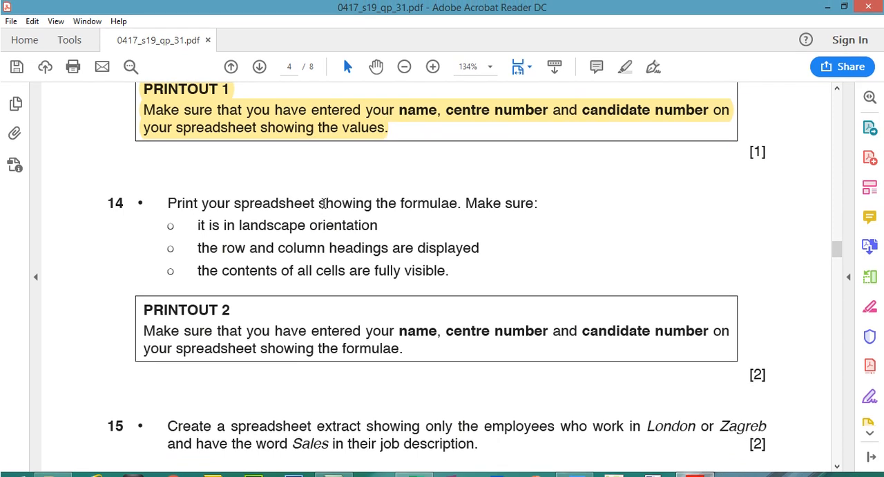
pyautogui.moveTo(322, 197); pyautogui.dragTo(426, 201)
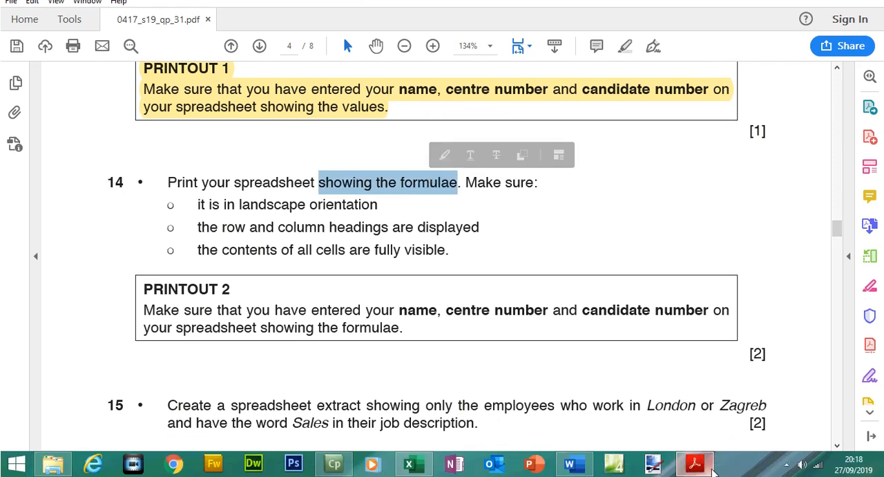
pyautogui.click(697, 465)
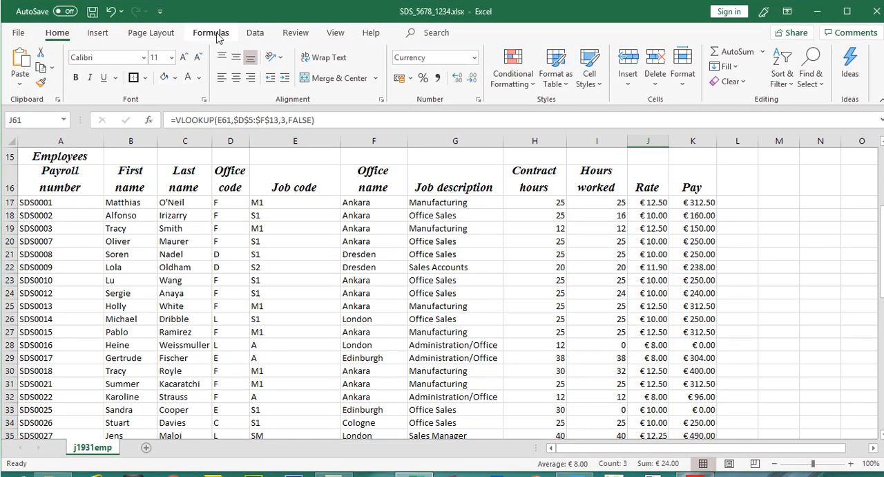
pyautogui.click(210, 34)
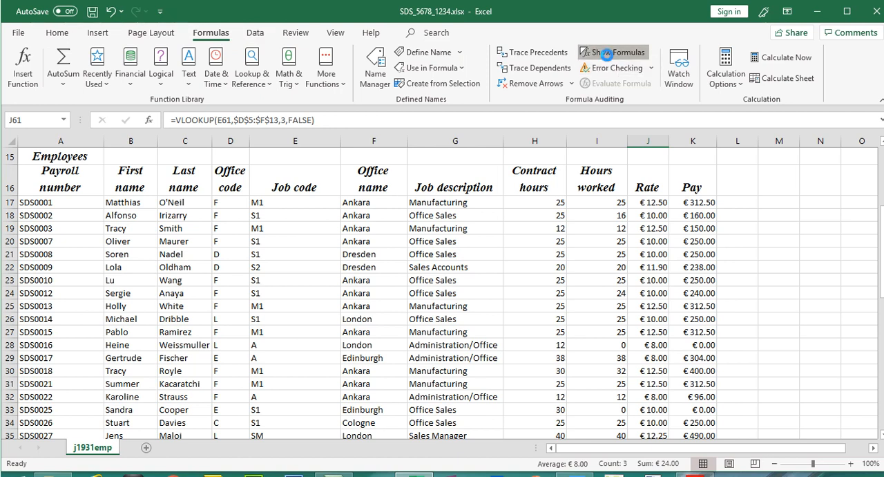
pyautogui.click(608, 58)
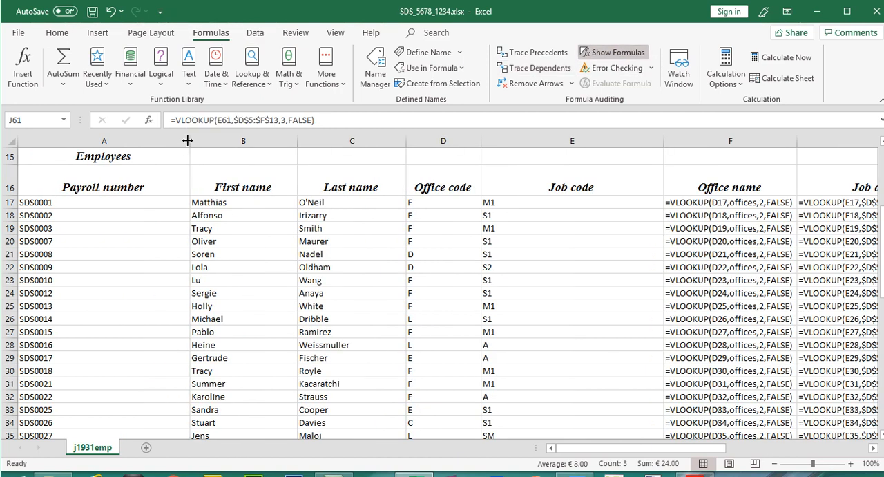
# - Resize columns A to J so their formula contents fit, autofitting the Rate column
pyautogui.moveTo(189, 141); pyautogui.dragTo(111, 141)
pyautogui.moveTo(218, 142); pyautogui.dragTo(191, 142)
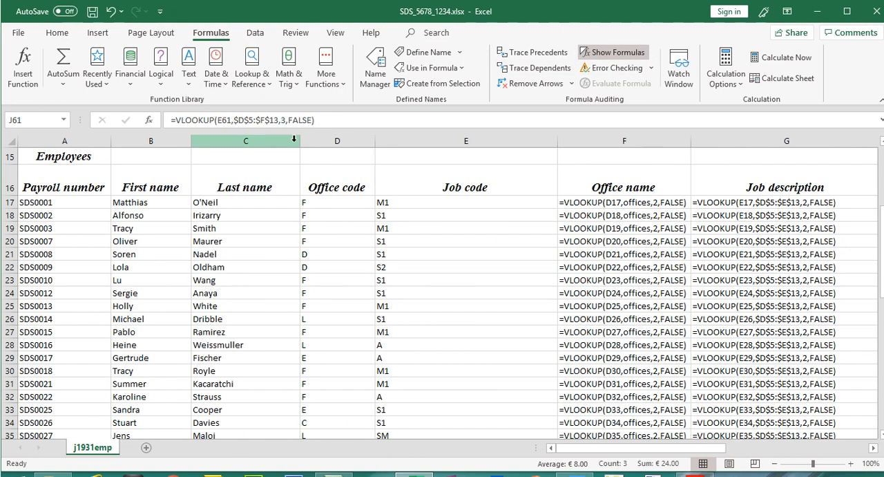
pyautogui.moveTo(300, 140); pyautogui.dragTo(257, 140)
pyautogui.moveTo(334, 140); pyautogui.dragTo(326, 141)
pyautogui.moveTo(508, 140); pyautogui.dragTo(424, 140)
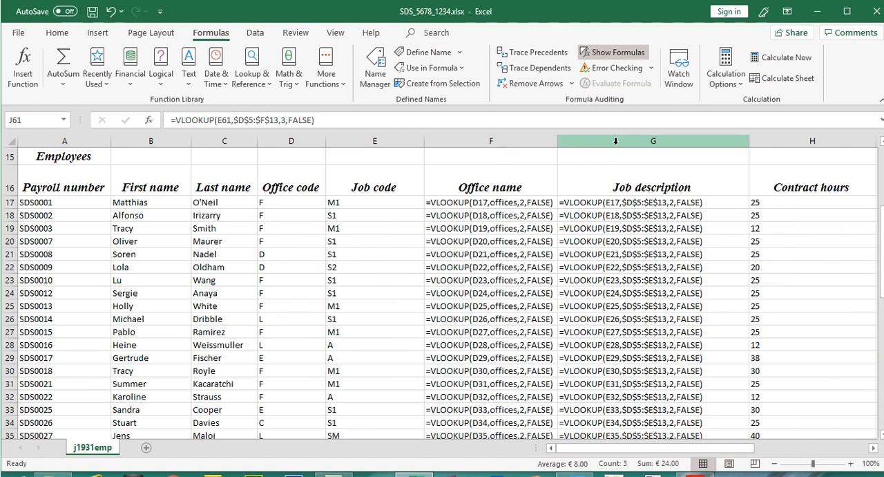
pyautogui.moveTo(750, 141); pyautogui.dragTo(710, 141)
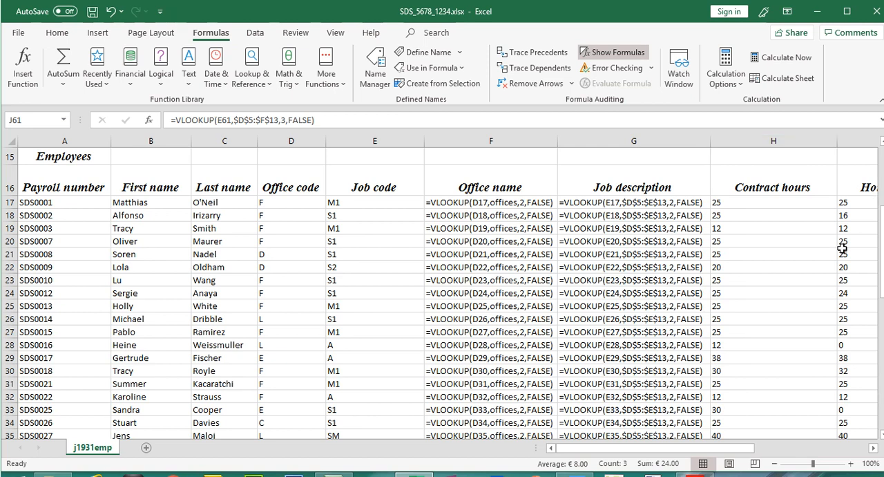
pyautogui.moveTo(732, 427); pyautogui.dragTo(815, 427)
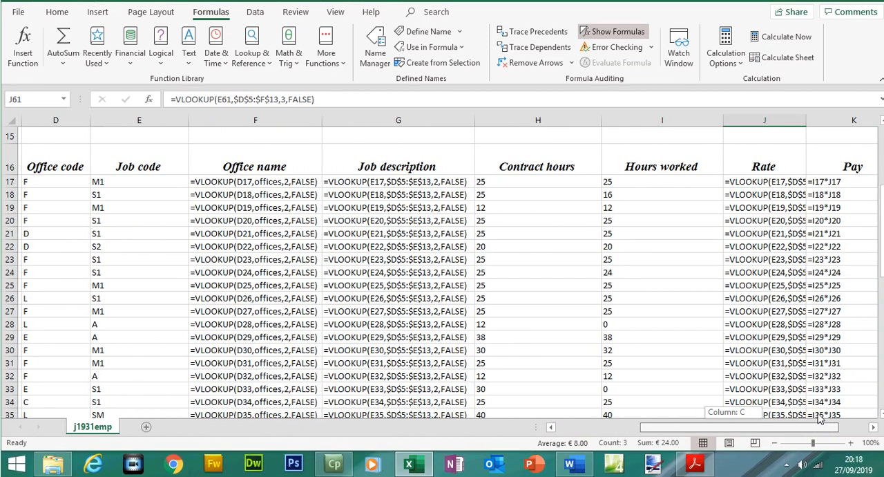
pyautogui.moveTo(598, 140); pyautogui.dragTo(559, 140)
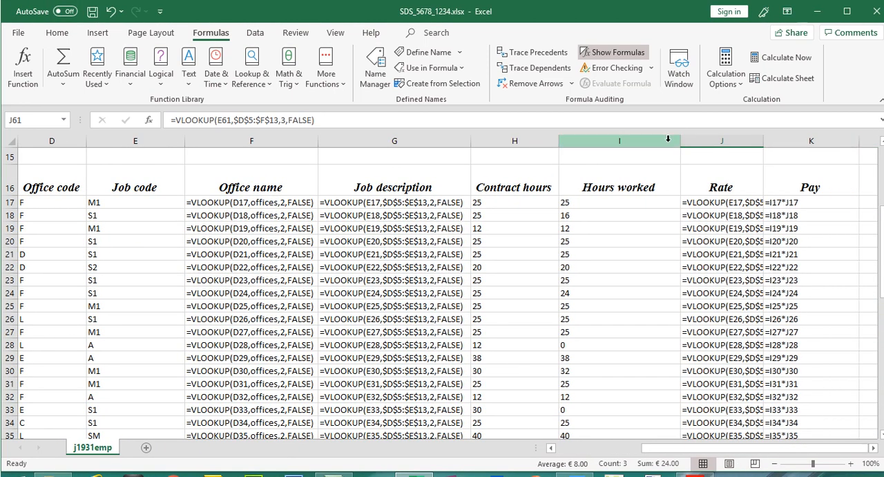
pyautogui.moveTo(678, 141); pyautogui.dragTo(658, 140)
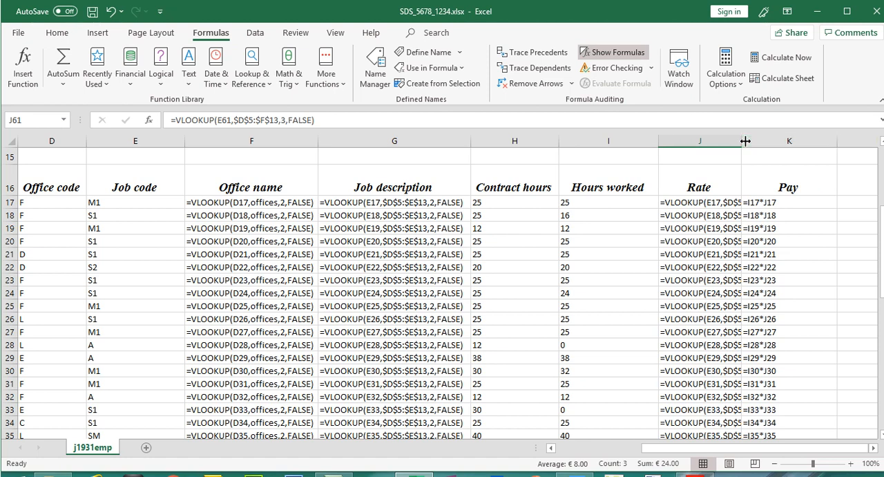
pyautogui.doubleClick(744, 141)
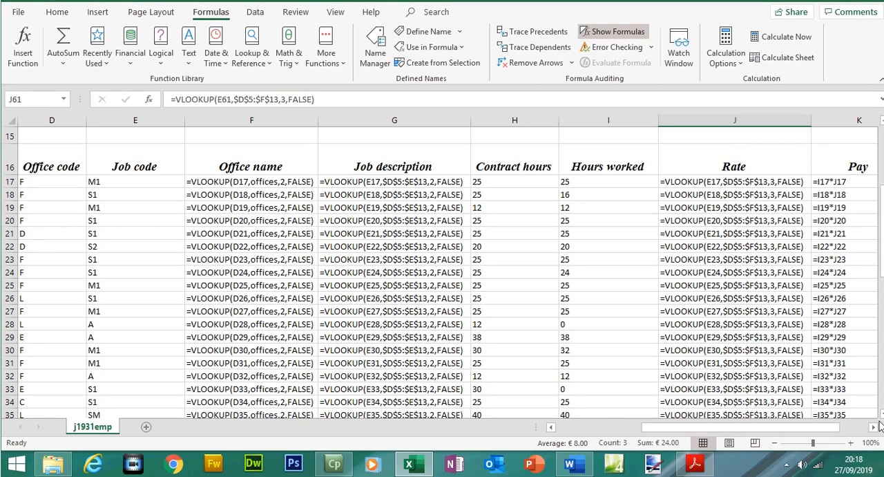
# - Examine the formulae worksheet and question 14's landscape and row and column heading requirements
pyautogui.click(874, 428)
pyautogui.moveTo(882, 209); pyautogui.dragTo(882, 340)
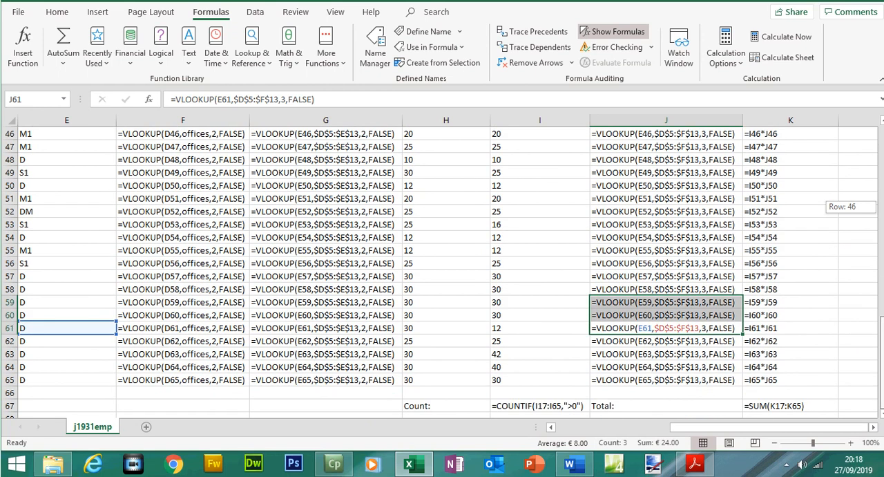
pyautogui.moveTo(882, 340); pyautogui.dragTo(877, 129)
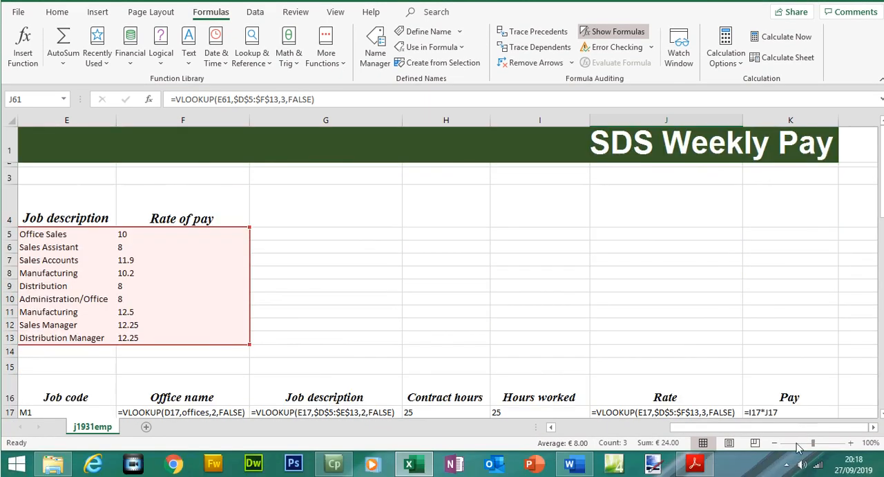
pyautogui.moveTo(800, 427); pyautogui.dragTo(589, 450)
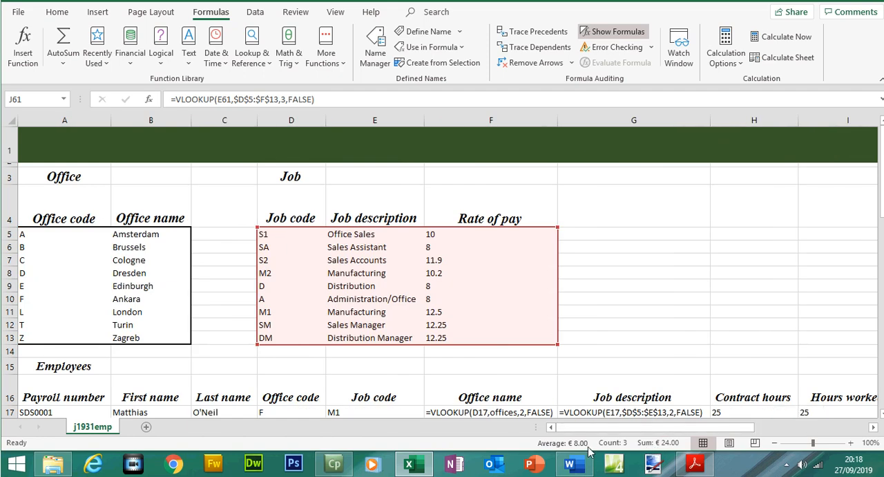
pyautogui.click(695, 464)
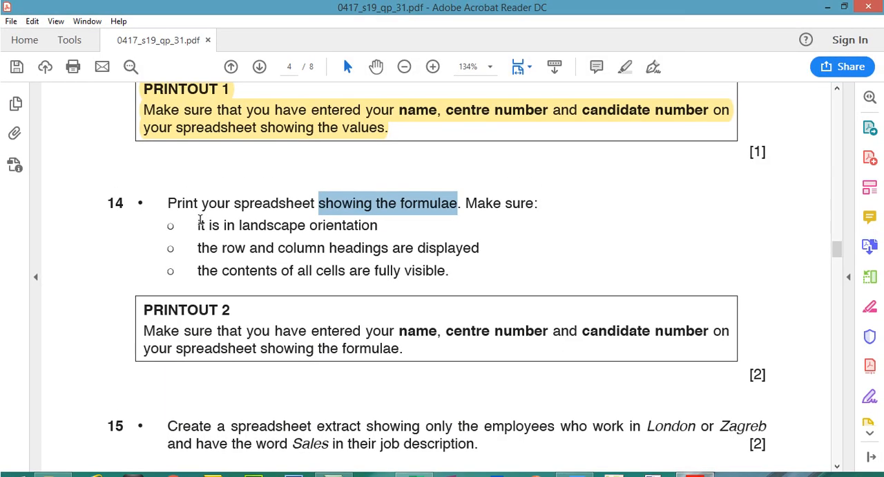
pyautogui.moveTo(198, 204); pyautogui.dragTo(353, 209)
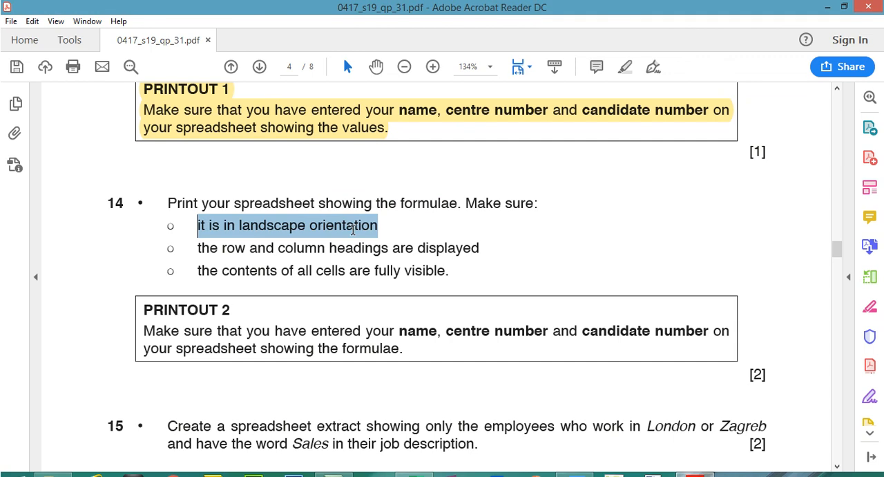
pyautogui.moveTo(340, 242); pyautogui.dragTo(458, 240)
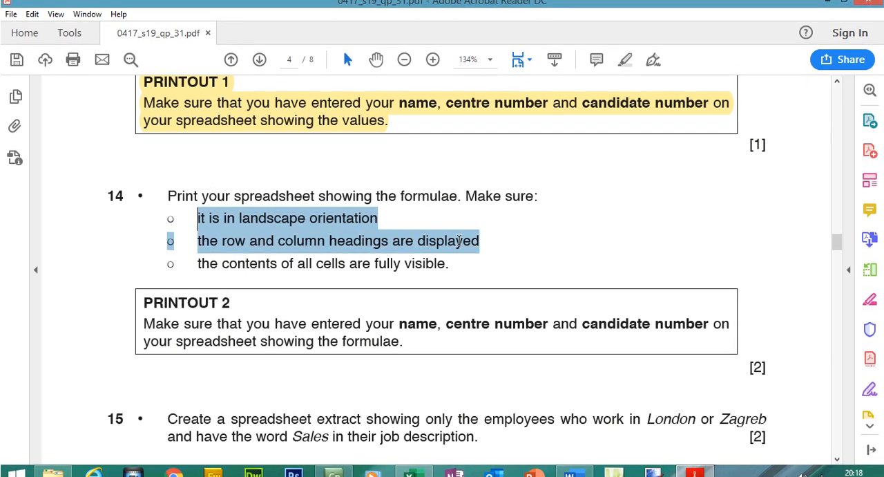
pyautogui.click(462, 241)
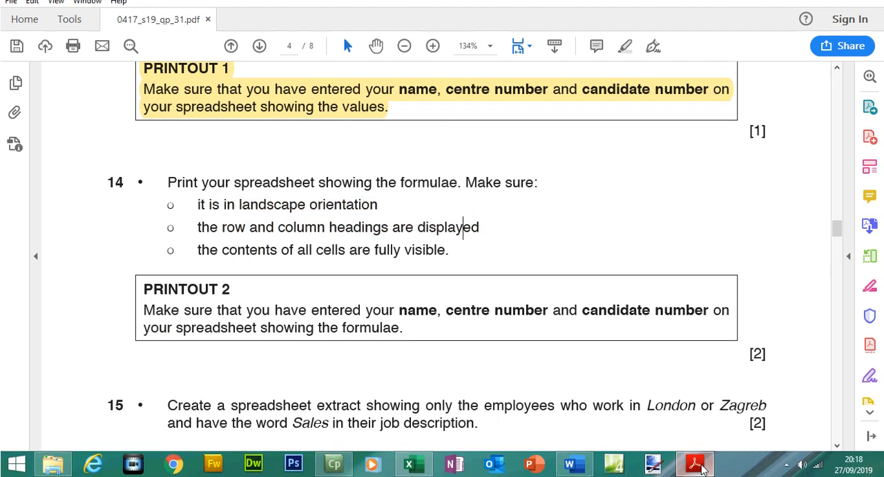
pyautogui.hotkey('alt', 'Tab')
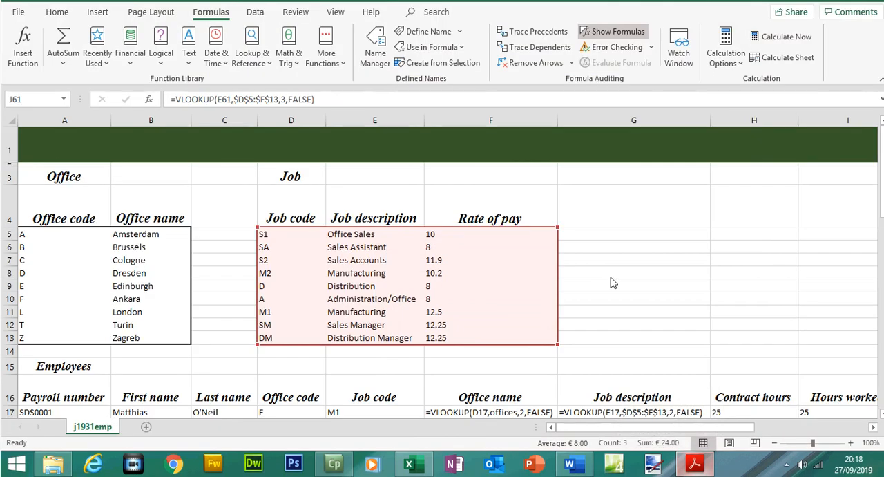
# - Autofit the widths of the Rate, Office name and Job description columns
pyautogui.click(774, 442)
pyautogui.click(775, 442)
pyautogui.click(775, 442)
pyautogui.click(774, 442)
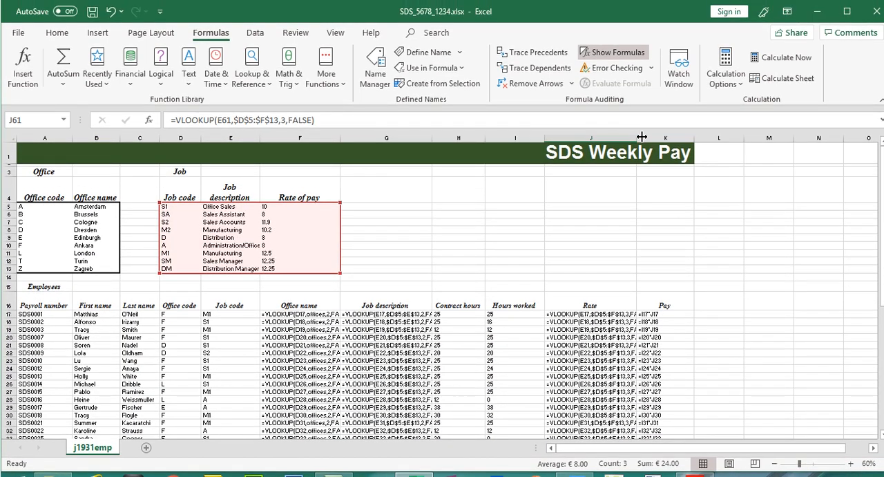
pyautogui.doubleClick(638, 136)
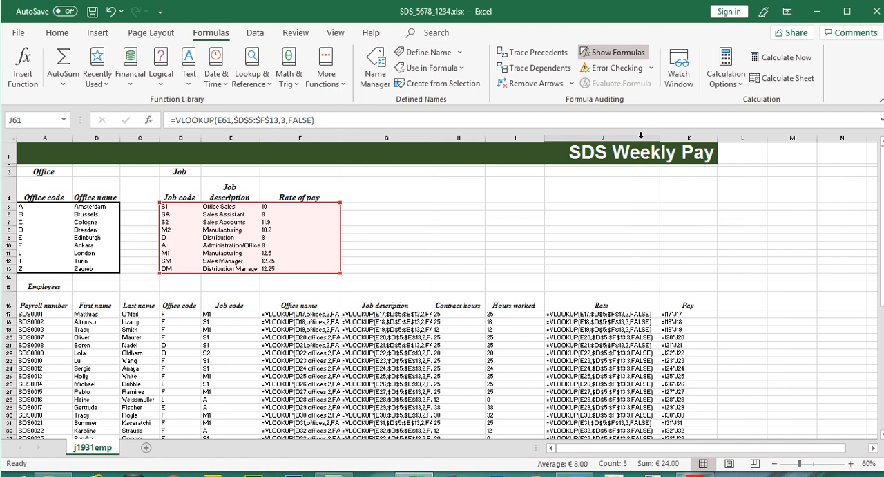
pyautogui.doubleClick(340, 139)
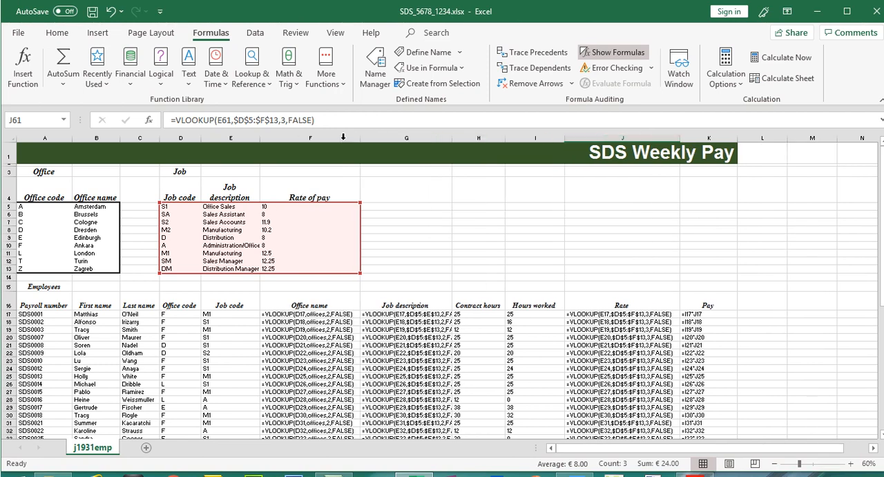
pyautogui.doubleClick(453, 135)
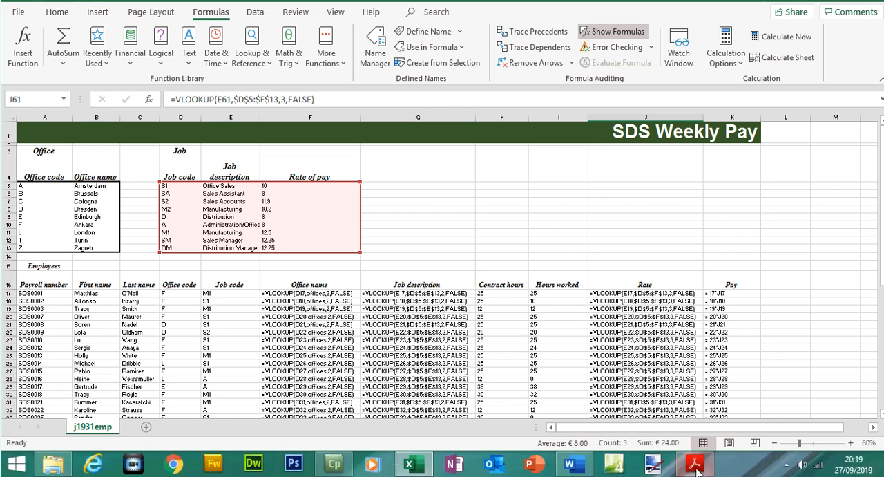
# - Narrow columns A and B and autofit column C in the formulae worksheet
pyautogui.click(695, 465)
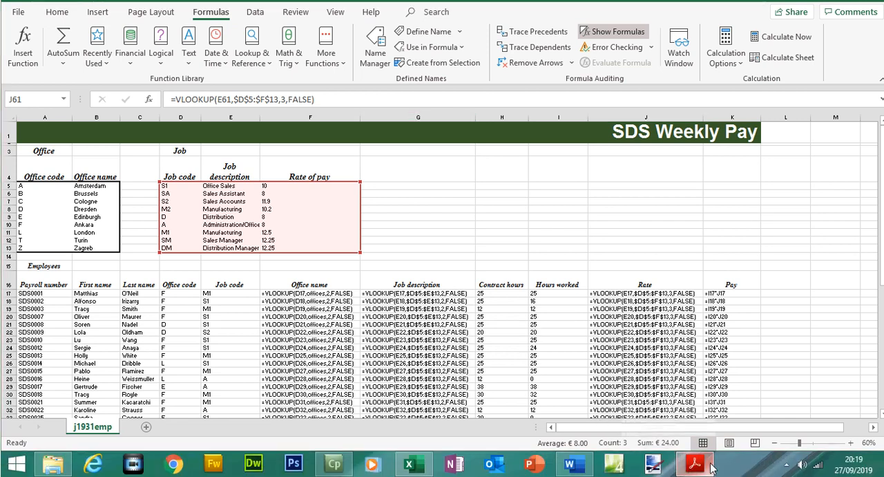
pyautogui.moveTo(836, 231); pyautogui.dragTo(836, 176)
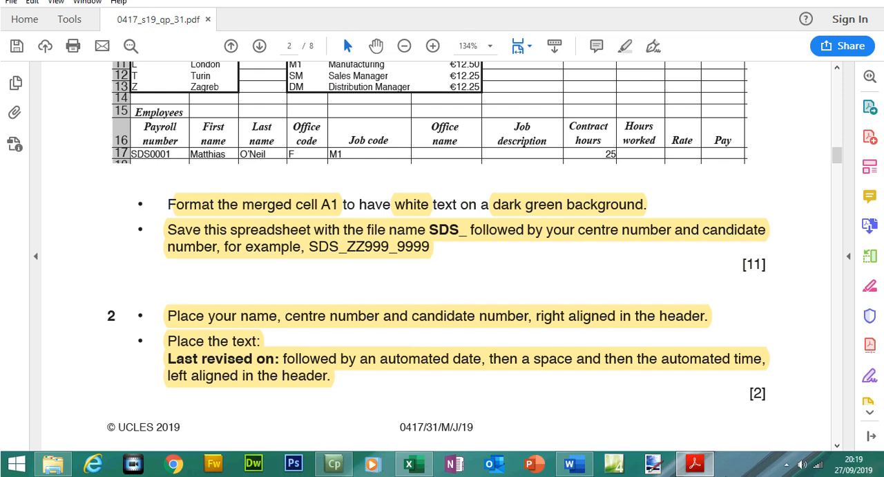
pyautogui.click(698, 462)
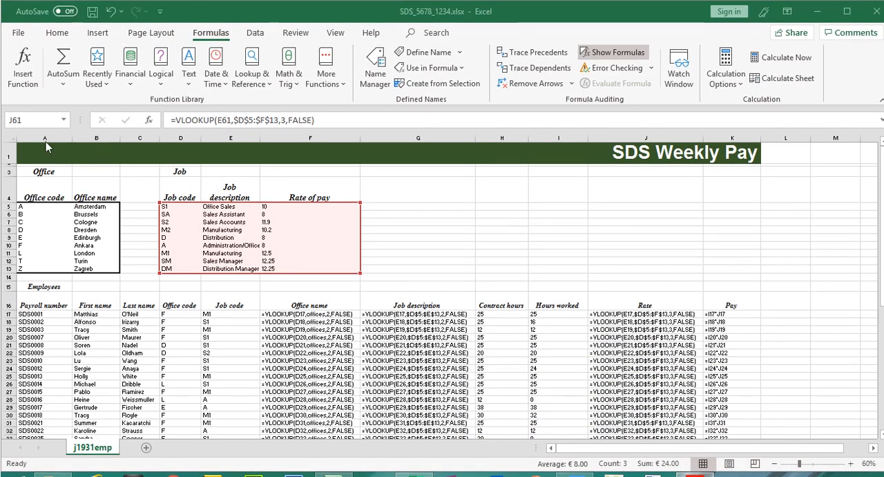
pyautogui.click(41, 138)
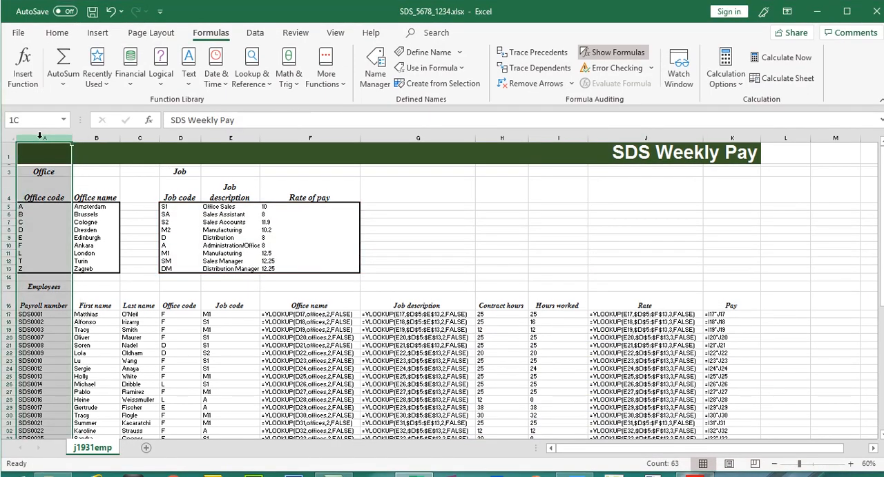
pyautogui.moveTo(72, 138); pyautogui.dragTo(124, 139)
pyautogui.click(90, 138)
pyautogui.click(127, 138)
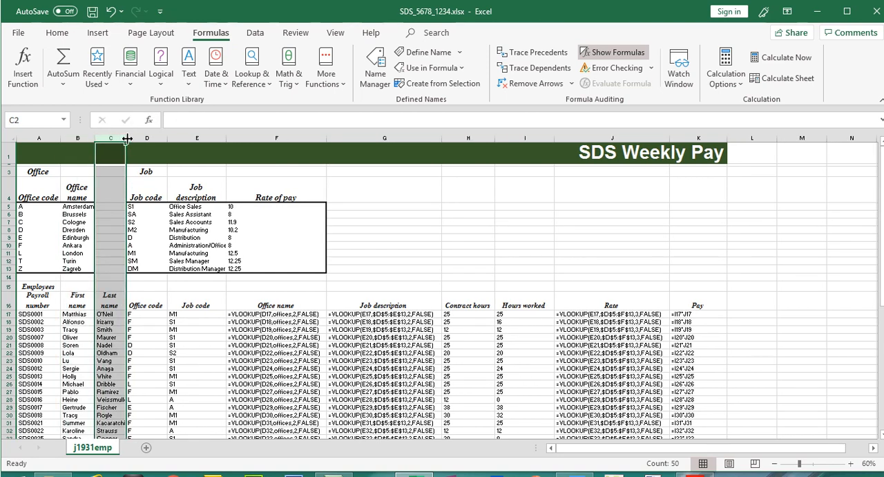
pyautogui.doubleClick(127, 138)
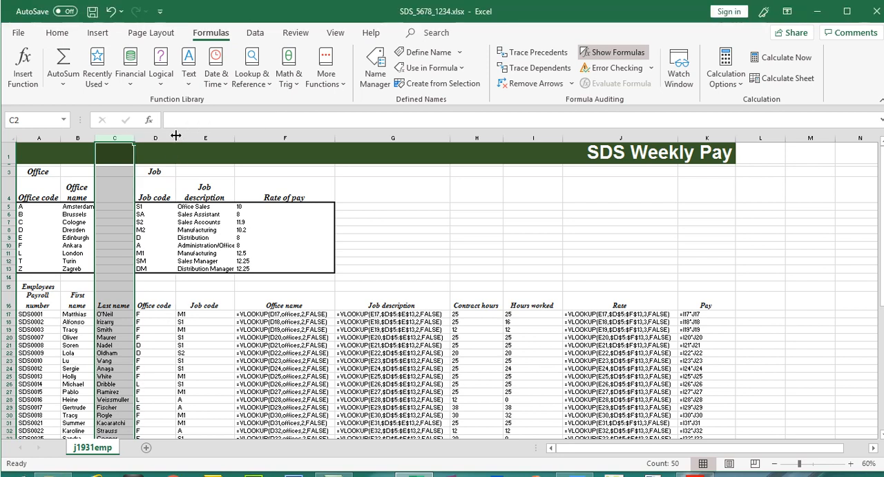
# - Narrow the Office code and Job code columns D and E
pyautogui.click(172, 116)
pyautogui.moveTo(176, 138); pyautogui.dragTo(165, 138)
pyautogui.click(200, 136)
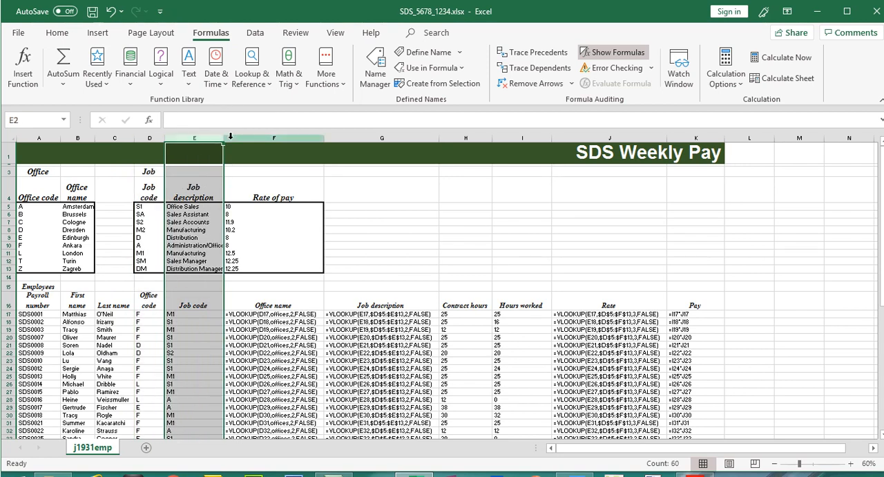
pyautogui.moveTo(224, 138); pyautogui.dragTo(193, 139)
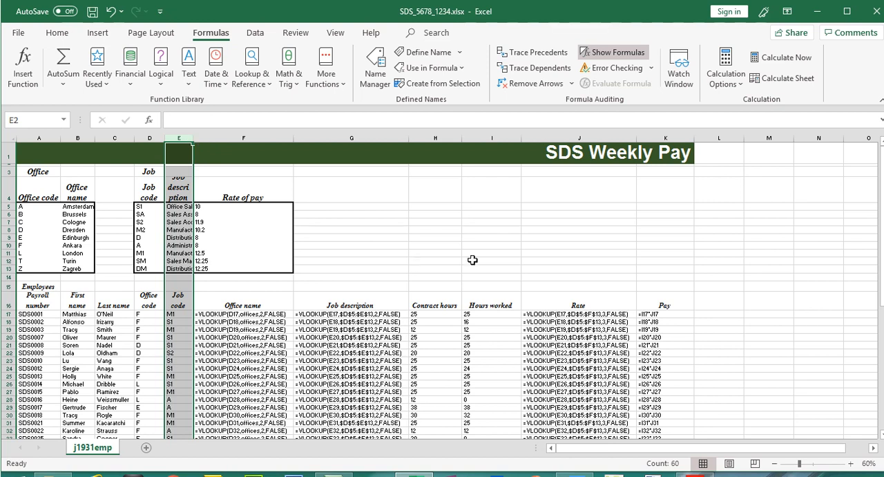
# - Narrow the Contract hours and Hours worked columns H and I in the formulae worksheet
pyautogui.moveTo(882, 206); pyautogui.dragTo(882, 325)
pyautogui.moveTo(95, 114); pyautogui.dragTo(96, 135)
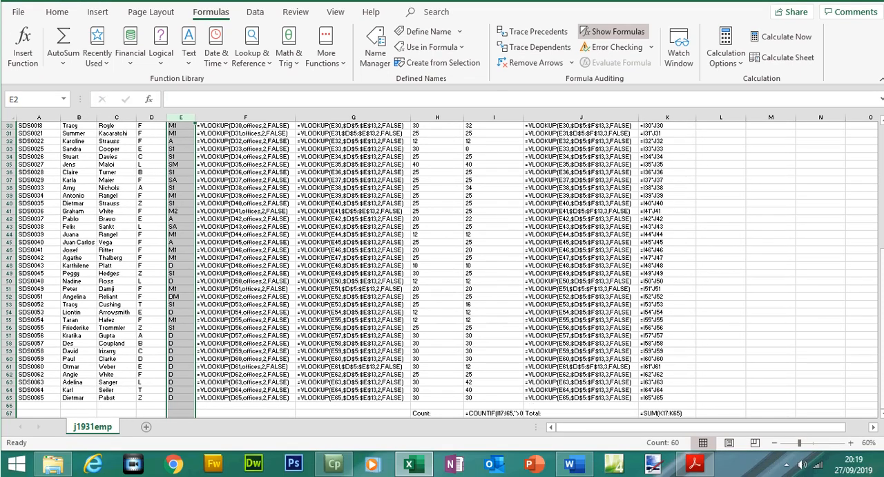
pyautogui.moveTo(882, 335); pyautogui.dragTo(881, 243)
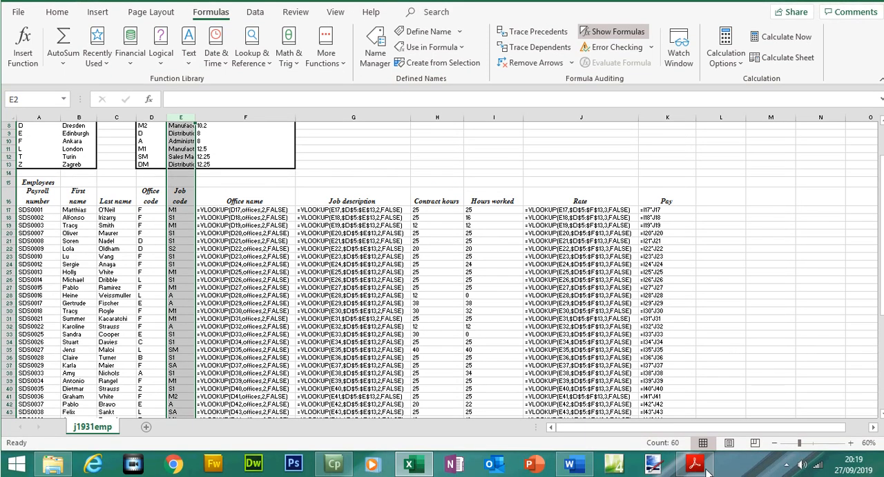
pyautogui.click(697, 467)
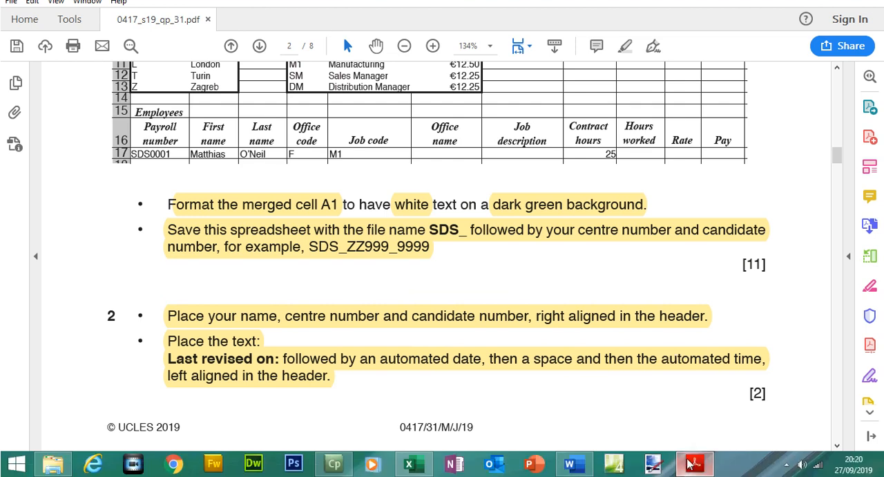
pyautogui.click(697, 467)
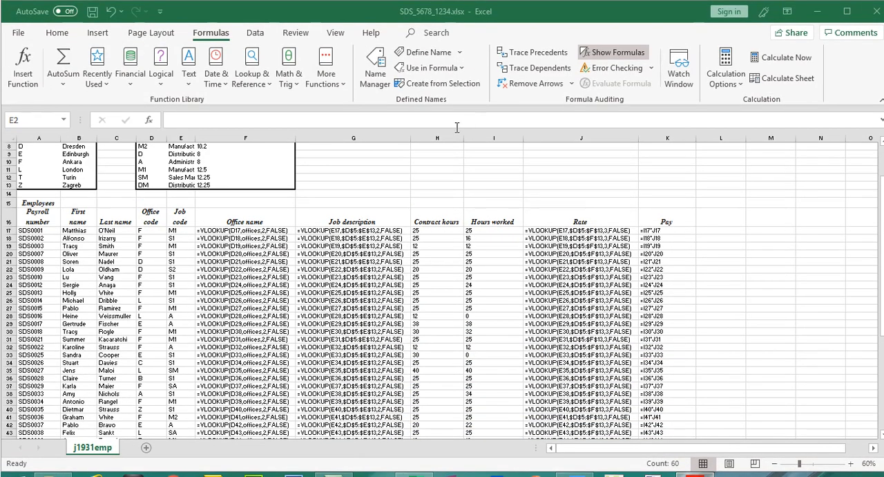
pyautogui.moveTo(443, 135)
pyautogui.mouseDown()
pyautogui.moveTo(467, 135)
pyautogui.moveTo(458, 135)
pyautogui.mouseUp()
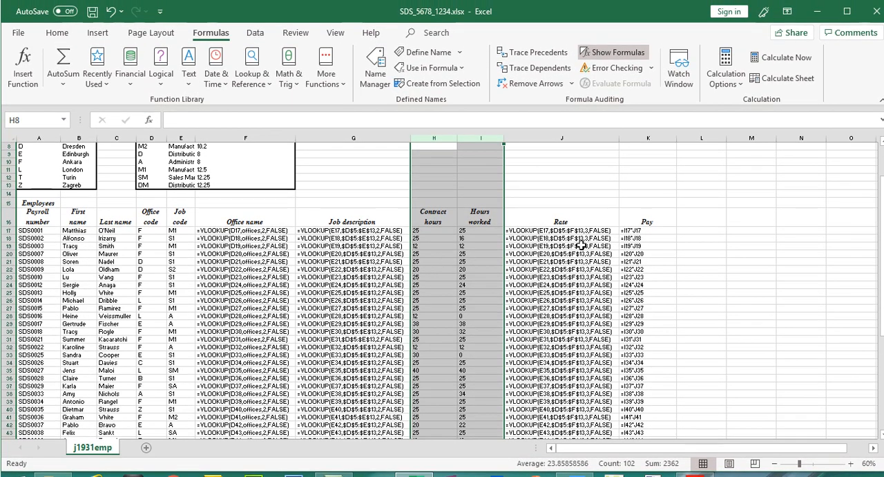
pyautogui.click(685, 261)
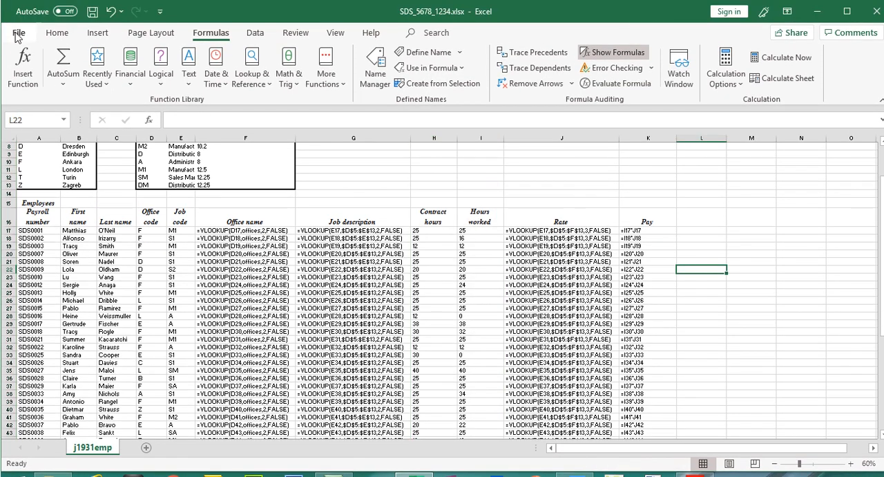
# - Open the print settings and set the formulae worksheet to landscape orientation
pyautogui.click(18, 11)
pyautogui.click(50, 235)
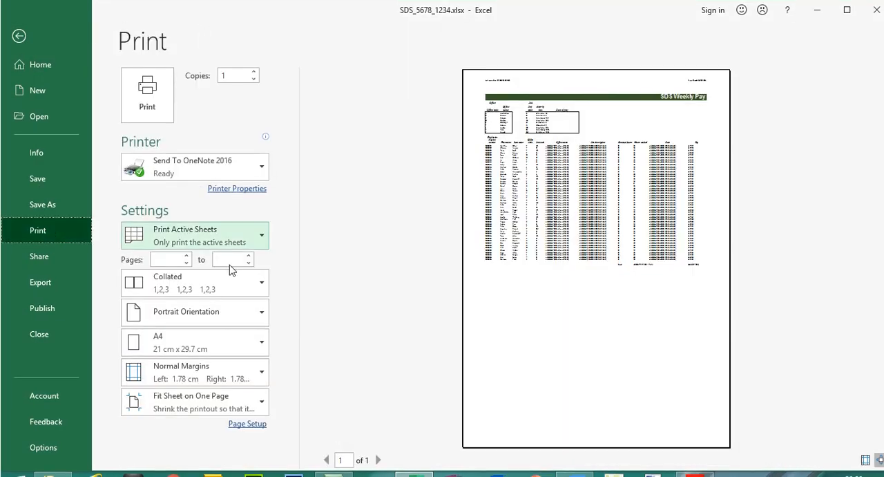
pyautogui.click(237, 297)
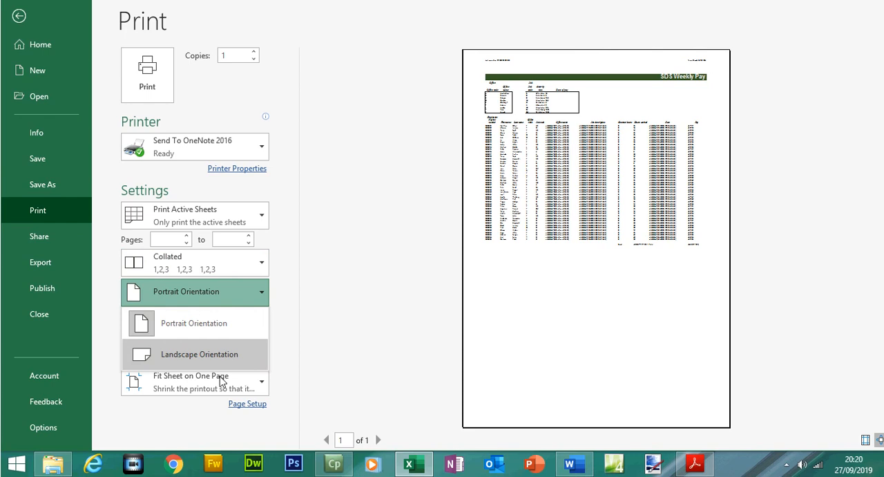
pyautogui.click(227, 350)
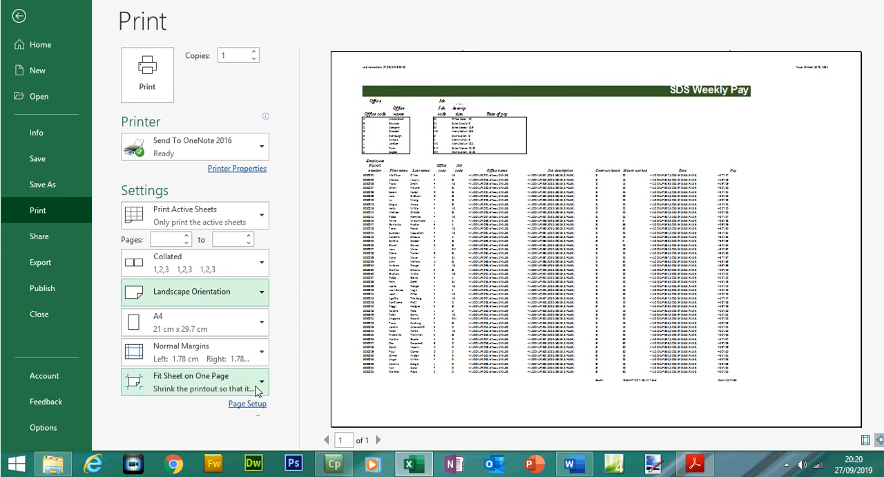
# - In Page Setup, fit the sheet to 2 pages wide by 1 tall and turn on row and column headings
pyautogui.click(259, 384)
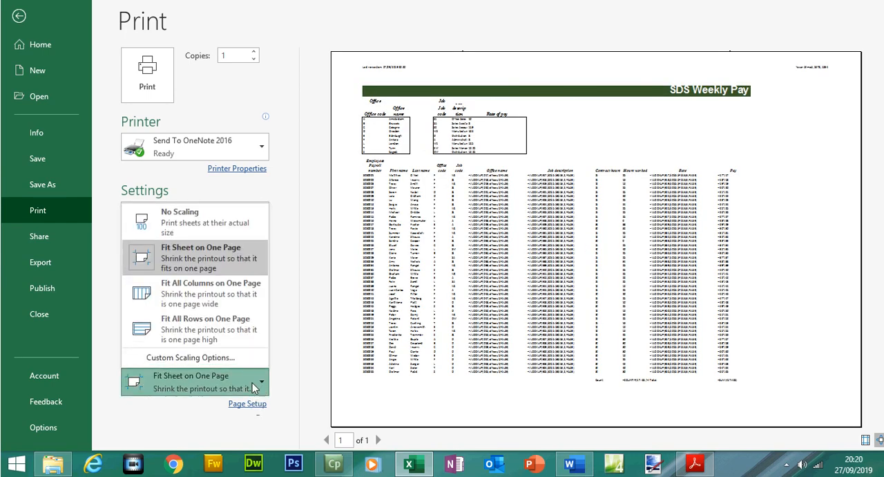
pyautogui.click(211, 359)
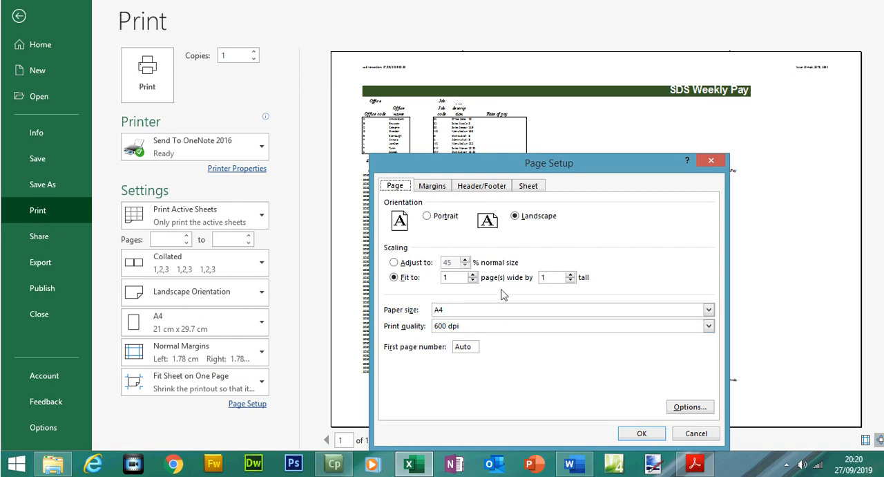
pyautogui.click(474, 274)
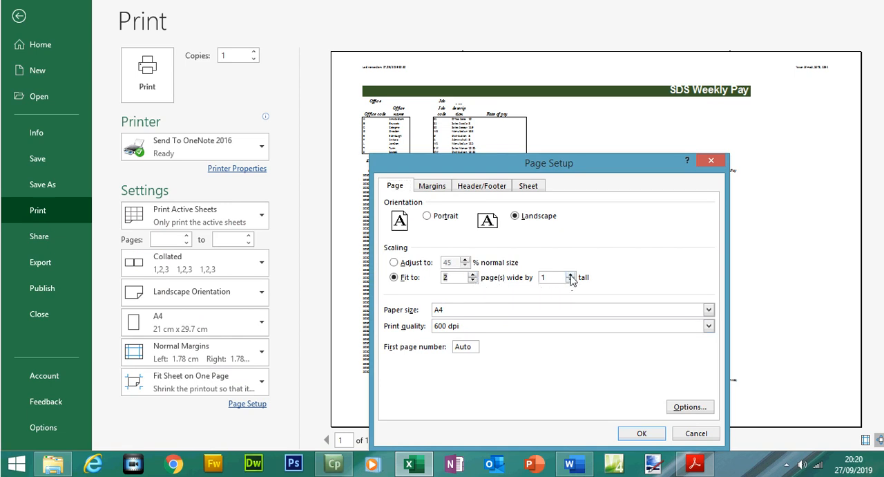
pyautogui.click(534, 189)
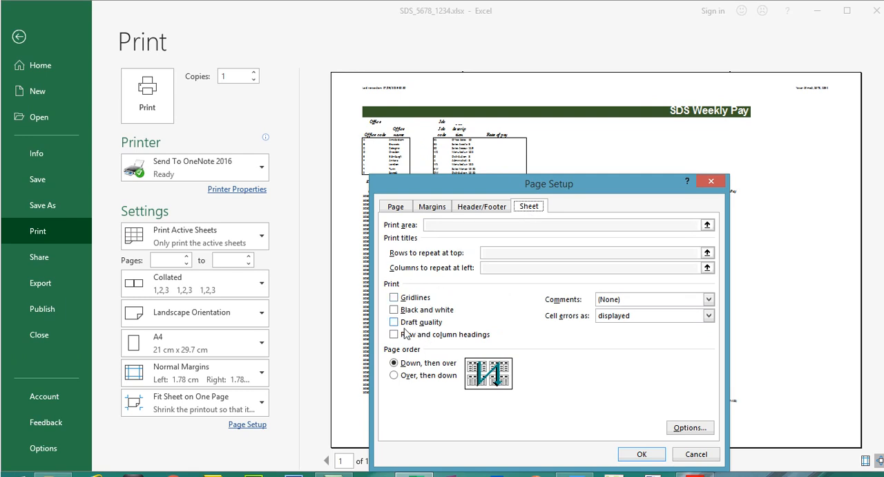
pyautogui.click(404, 334)
pyautogui.click(641, 453)
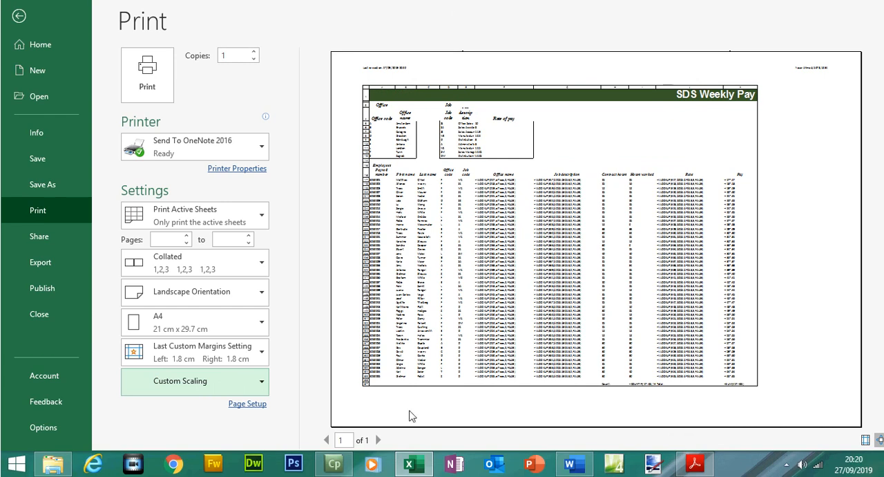
# - Try printing with no scaling, then restore the fit to 2 pages wide by 1 tall scaling
pyautogui.click(250, 353)
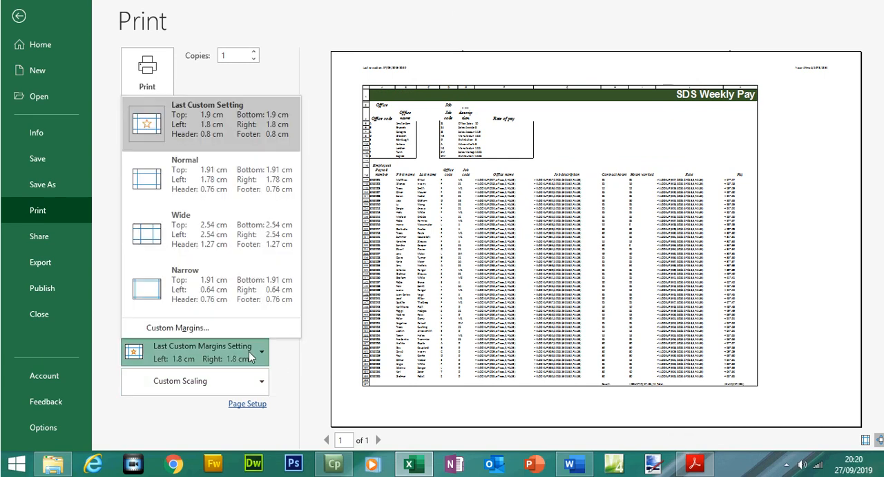
pyautogui.click(254, 391)
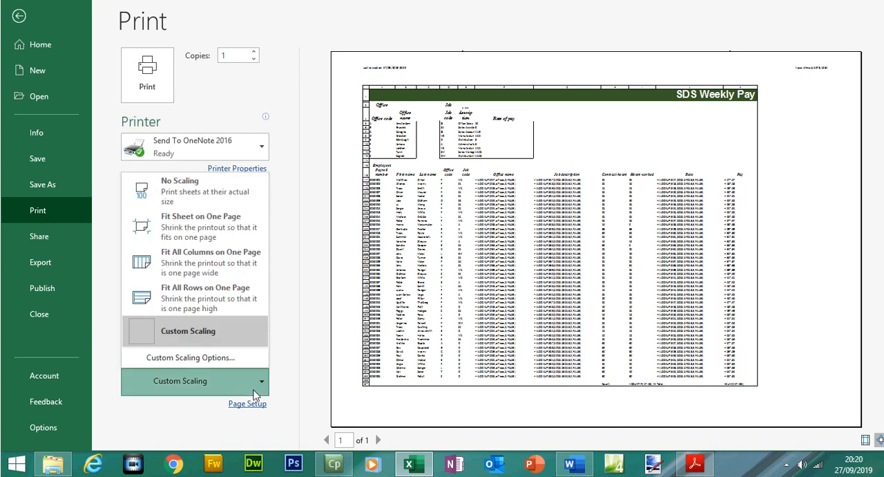
pyautogui.click(207, 188)
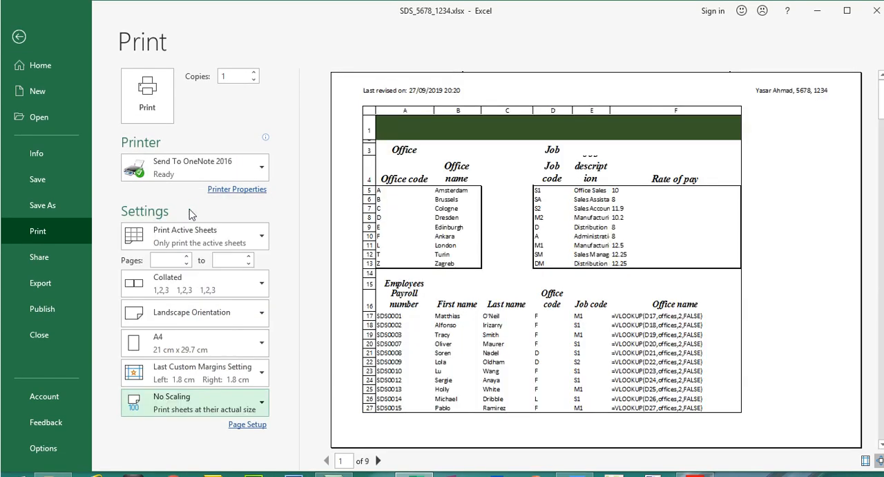
pyautogui.click(259, 389)
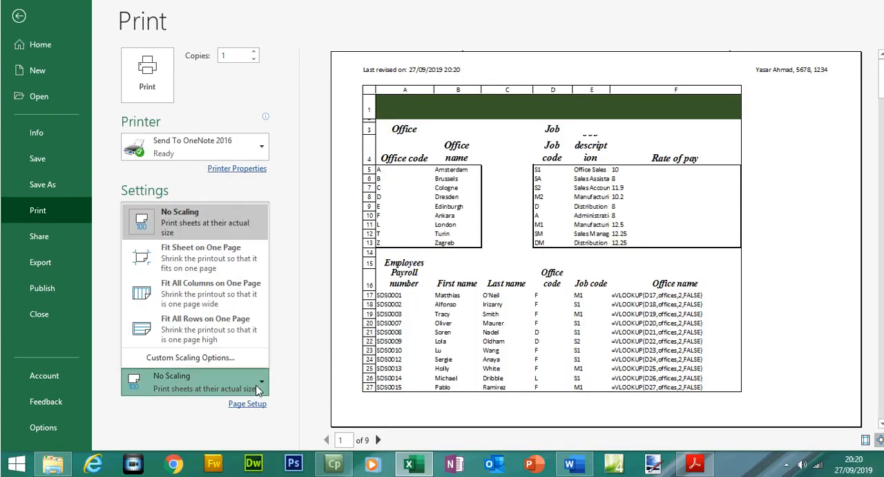
pyautogui.click(216, 365)
pyautogui.click(410, 278)
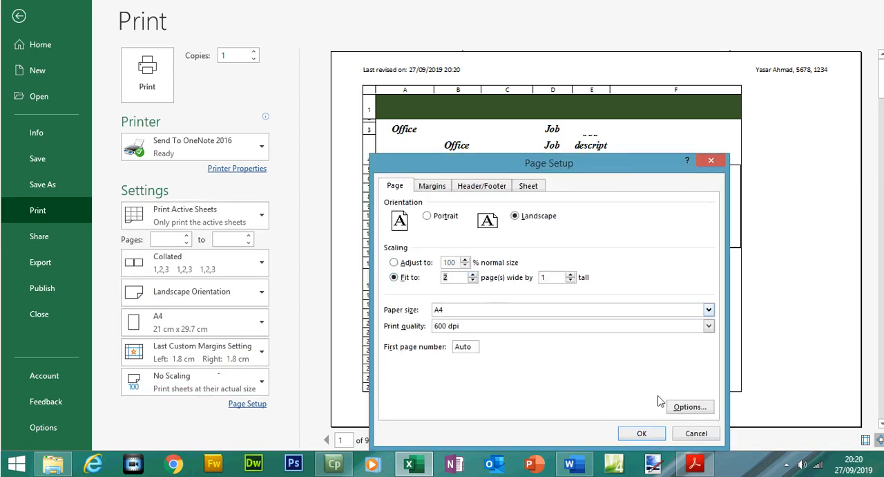
pyautogui.click(648, 439)
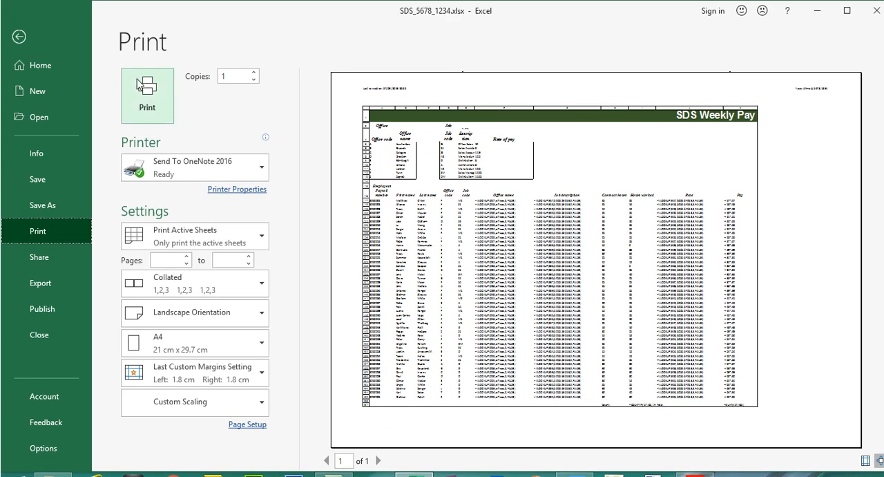
# - Recheck the landscape print preview of the formulae worksheet
pyautogui.click(9, 44)
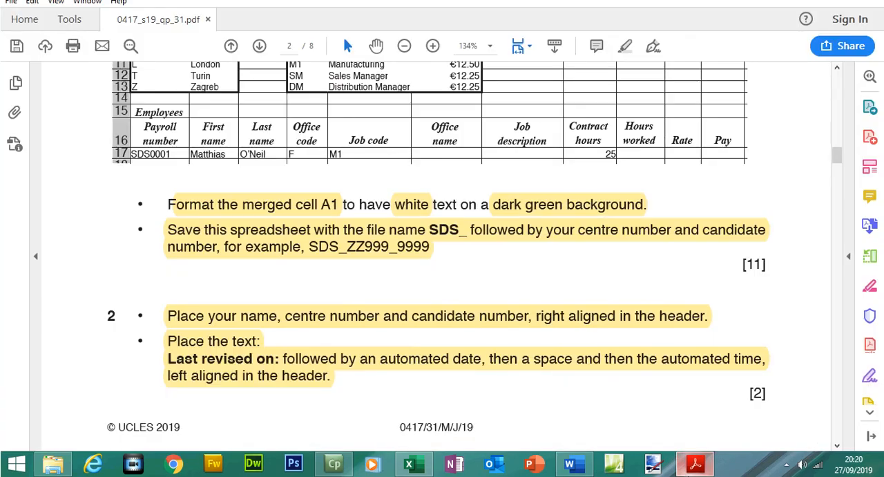
pyautogui.click(694, 465)
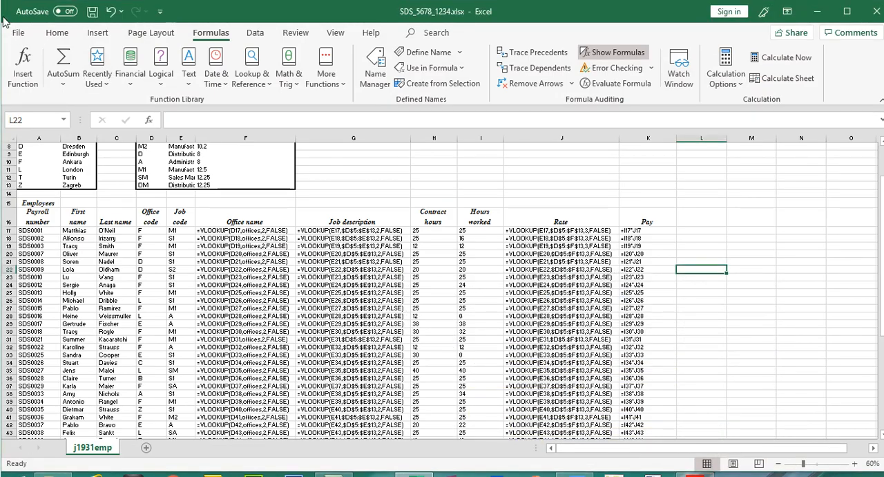
pyautogui.click(11, 32)
pyautogui.click(56, 232)
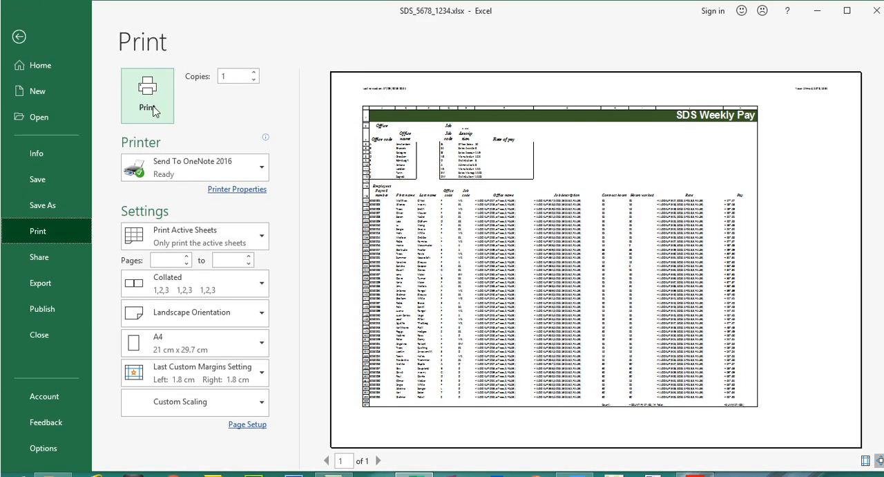
pyautogui.click(20, 42)
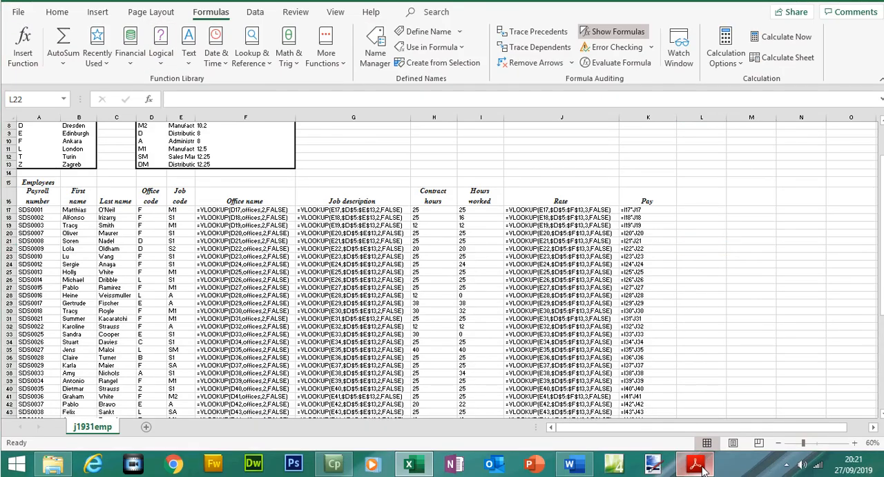
# - Read question 14's printout requirements and questions 15 to 19 in the exam paper
pyautogui.click(695, 464)
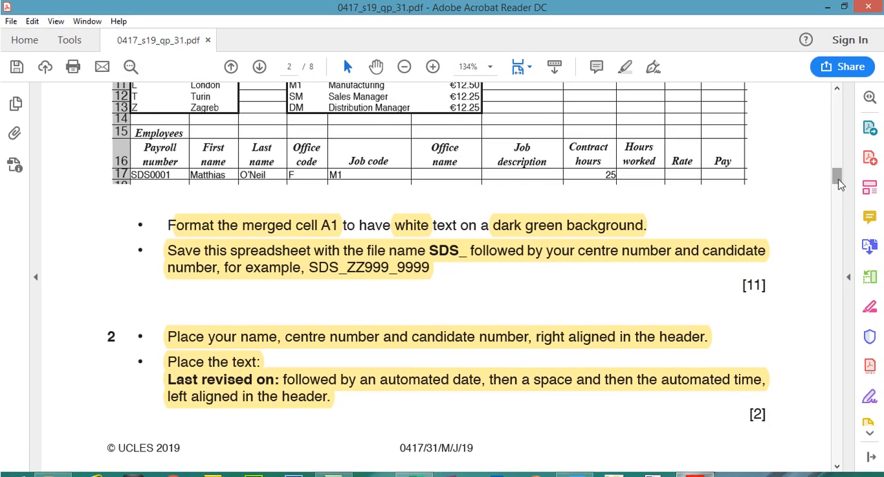
pyautogui.moveTo(840, 181); pyautogui.dragTo(841, 257)
pyautogui.moveTo(164, 176); pyautogui.dragTo(408, 324)
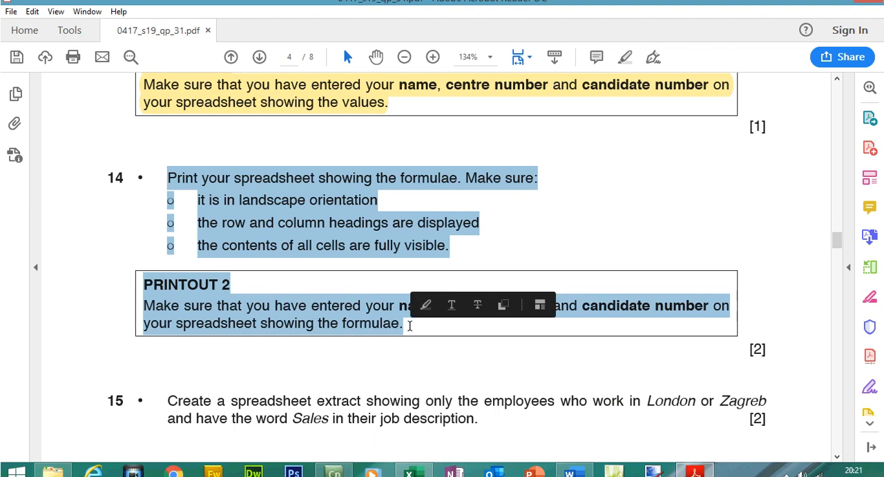
pyautogui.click(630, 61)
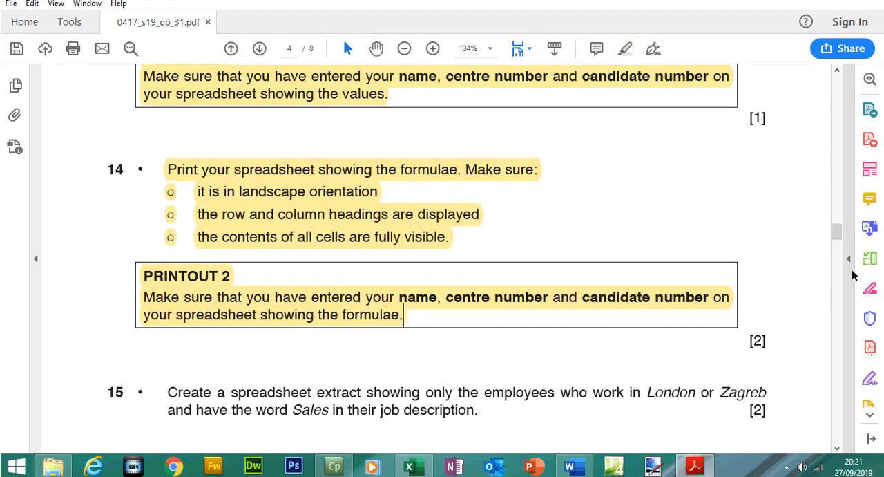
pyautogui.moveTo(839, 252); pyautogui.dragTo(838, 261)
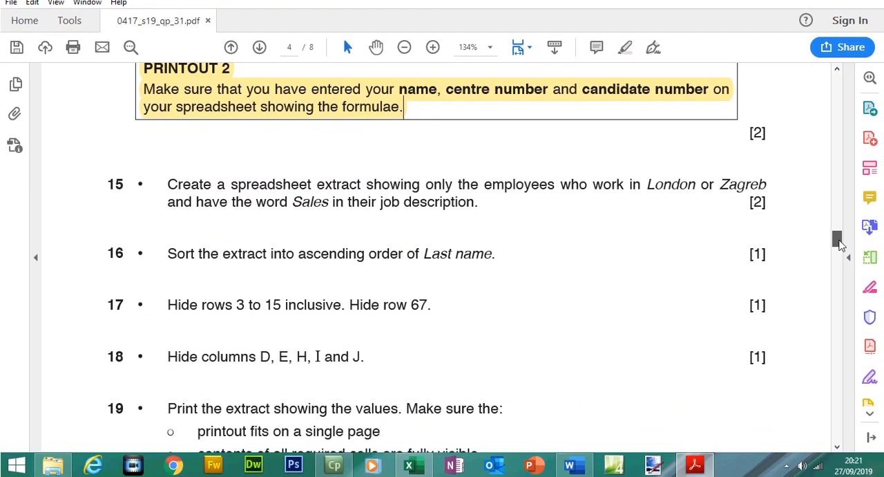
pyautogui.moveTo(840, 241); pyautogui.dragTo(840, 245)
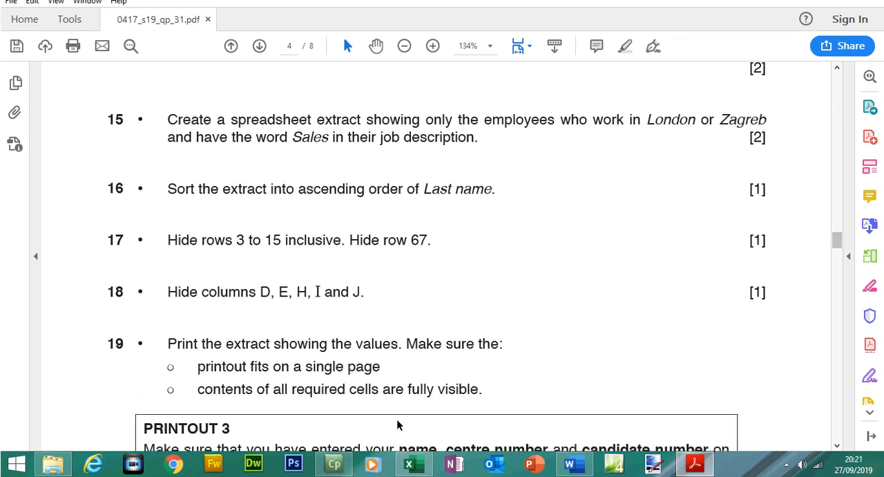
pyautogui.scroll(2, 277, 186)
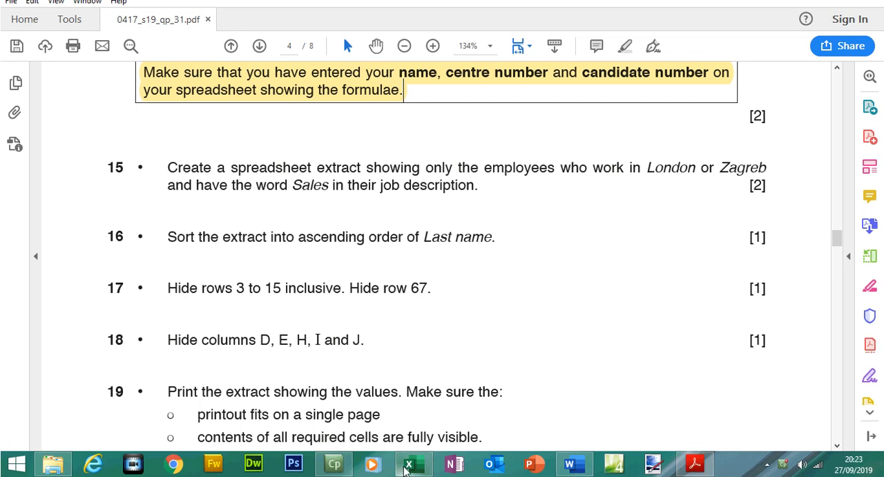
# - Switch off formula display and autofit columns A to E of the values worksheet
pyautogui.click(415, 465)
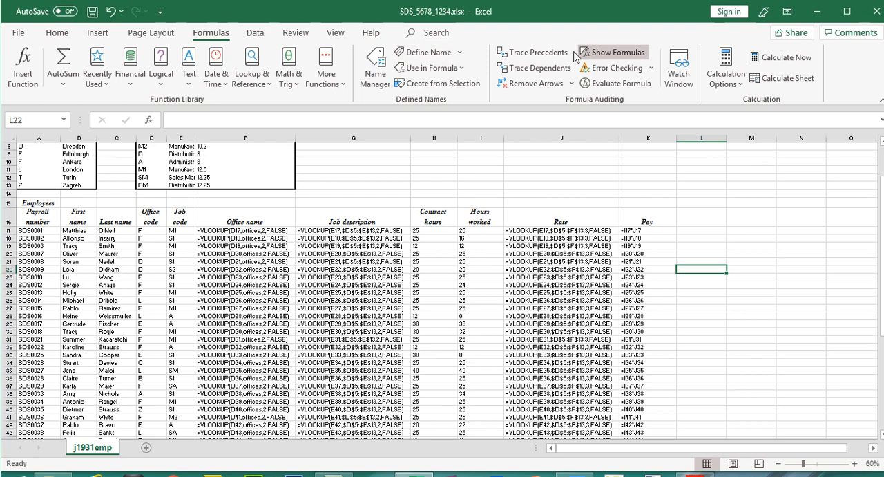
pyautogui.click(615, 53)
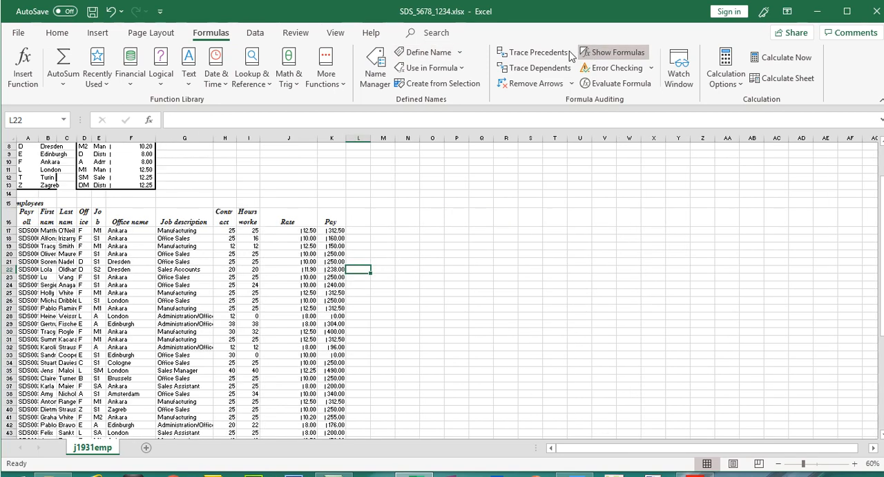
pyautogui.doubleClick(38, 138)
pyautogui.doubleClick(91, 138)
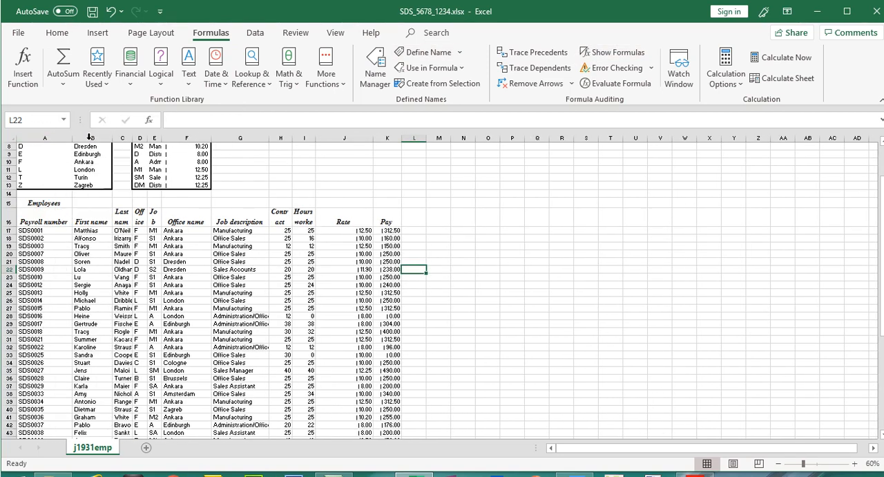
pyautogui.doubleClick(131, 139)
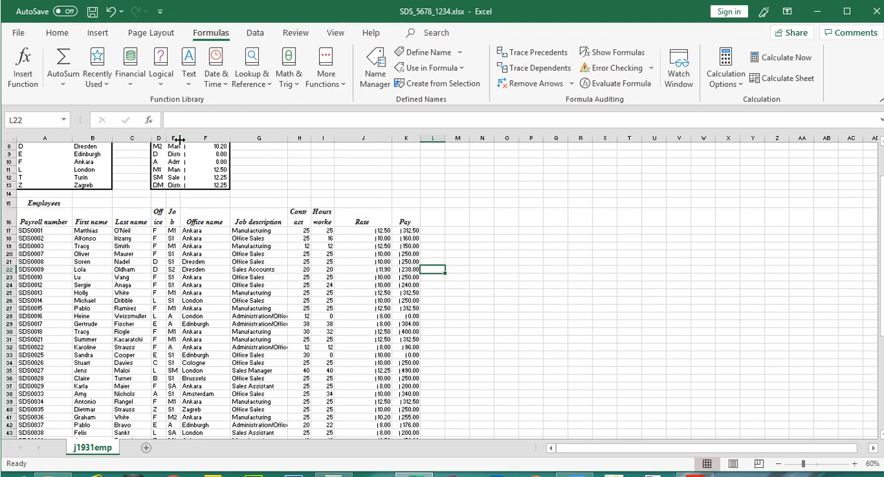
pyautogui.doubleClick(168, 137)
pyautogui.doubleClick(206, 137)
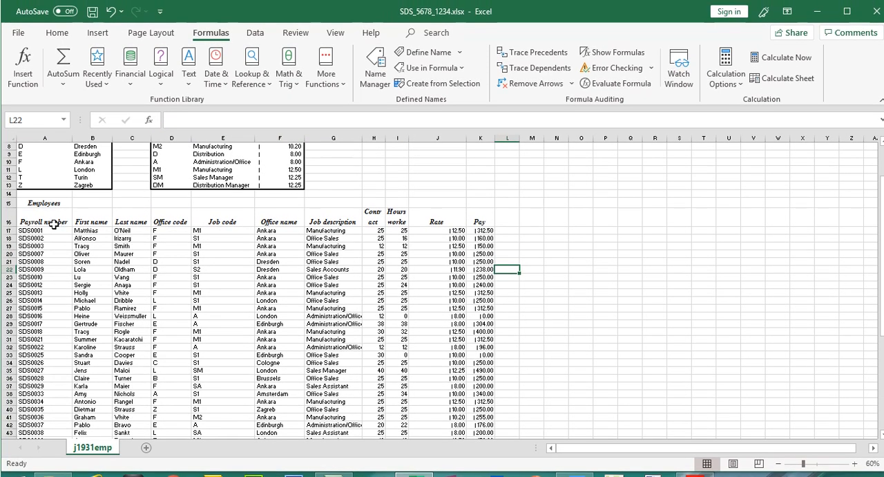
# - Select the employee table and autofit the Contract hours column H
pyautogui.moveTo(44, 221); pyautogui.dragTo(487, 393)
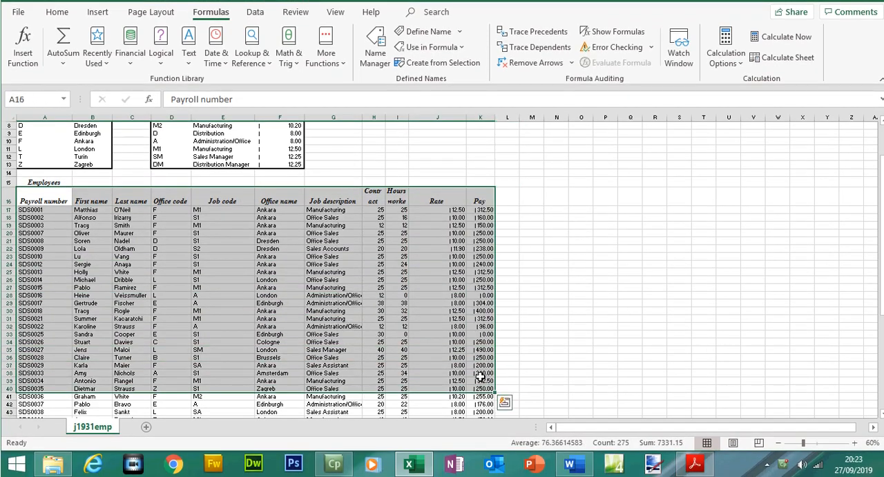
pyautogui.doubleClick(384, 133)
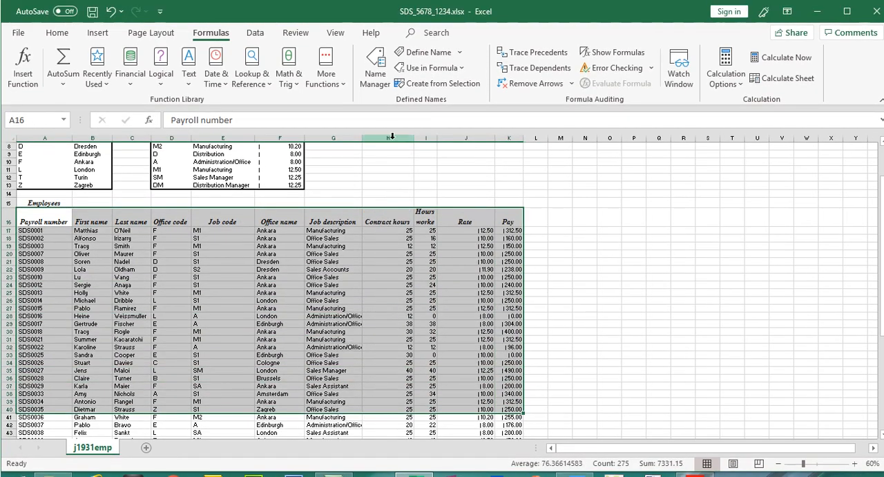
# - Select columns H and I and autofit their widths
pyautogui.moveTo(438, 147); pyautogui.dragTo(406, 137)
pyautogui.doubleClick(438, 141)
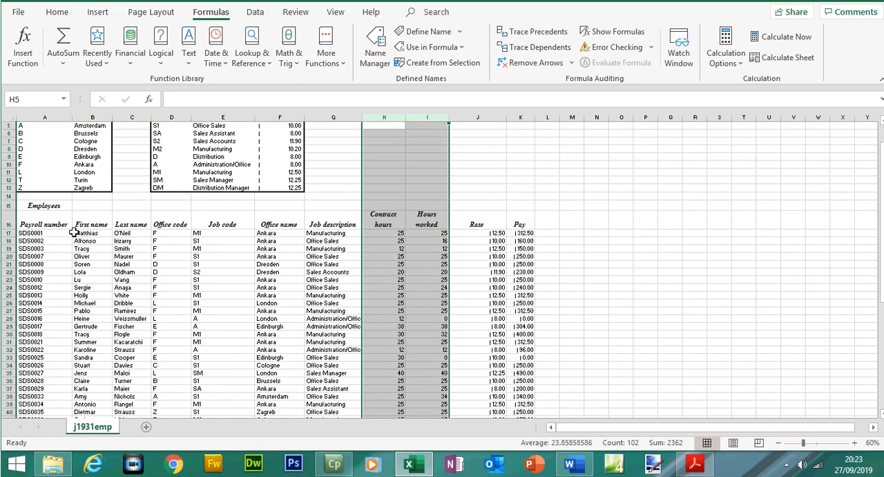
# - Select the employee table from Payroll number to the last Pay value and turn on AutoFilter
pyautogui.moveTo(62, 246); pyautogui.dragTo(521, 406)
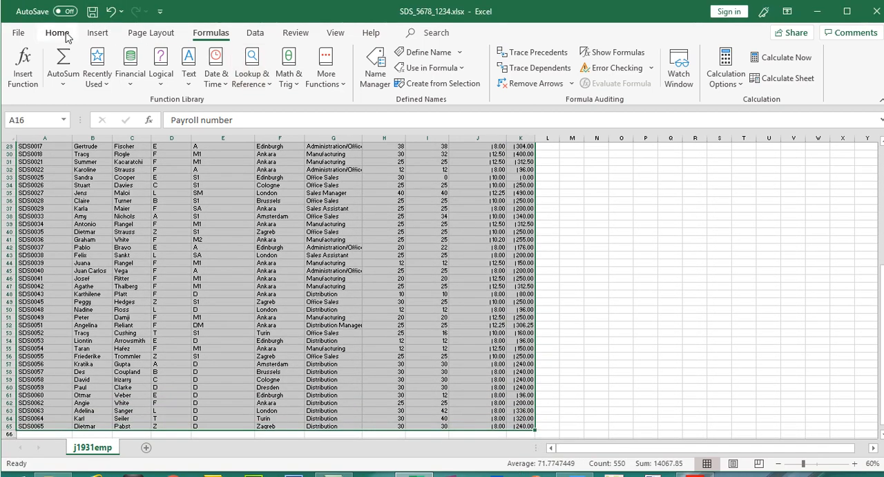
pyautogui.click(62, 14)
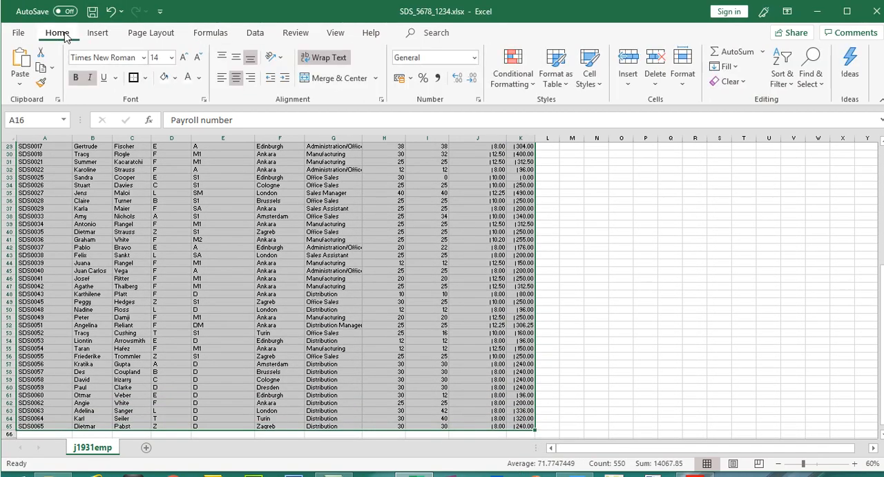
pyautogui.click(787, 83)
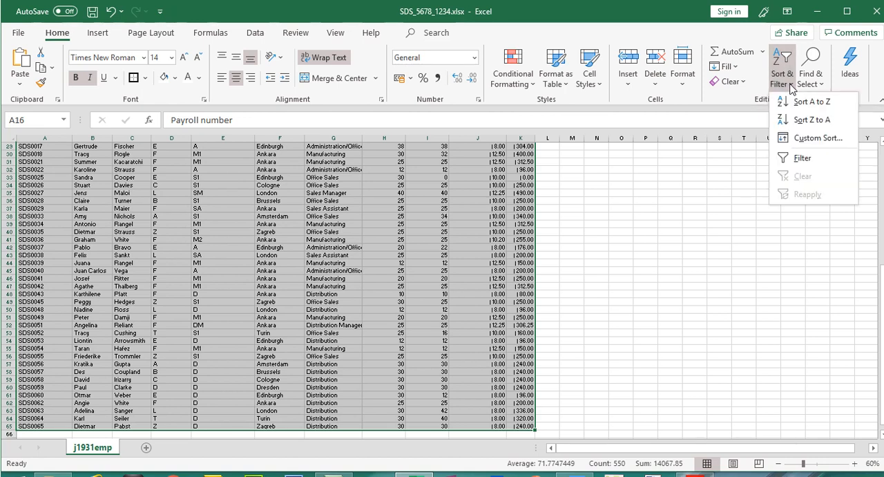
pyautogui.click(803, 158)
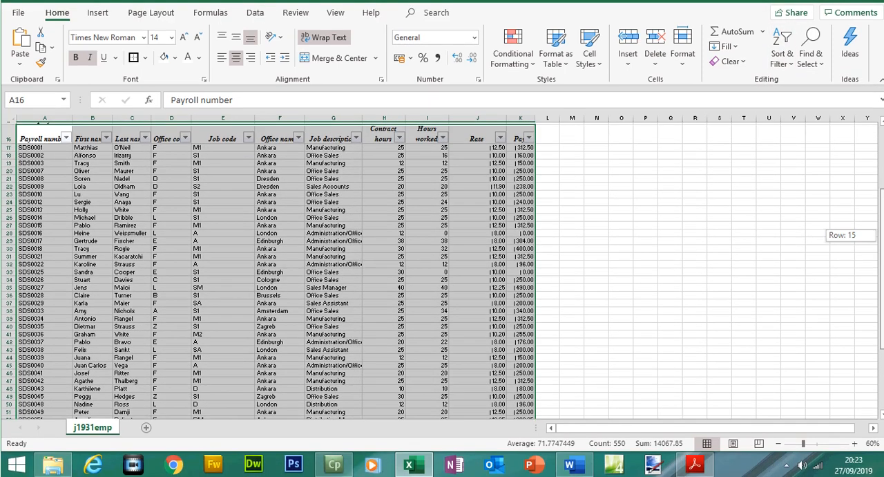
pyautogui.moveTo(882, 236); pyautogui.dragTo(882, 228)
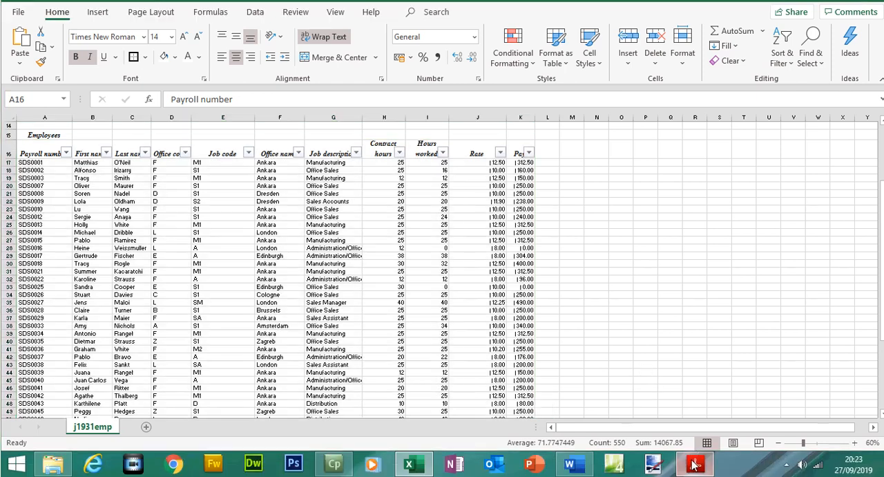
# - Check question 15 in the exam paper, then filter Office name to show only London and Zagreb
pyautogui.hotkey('alt', 'Tab')
pyautogui.moveTo(646, 178); pyautogui.dragTo(747, 181)
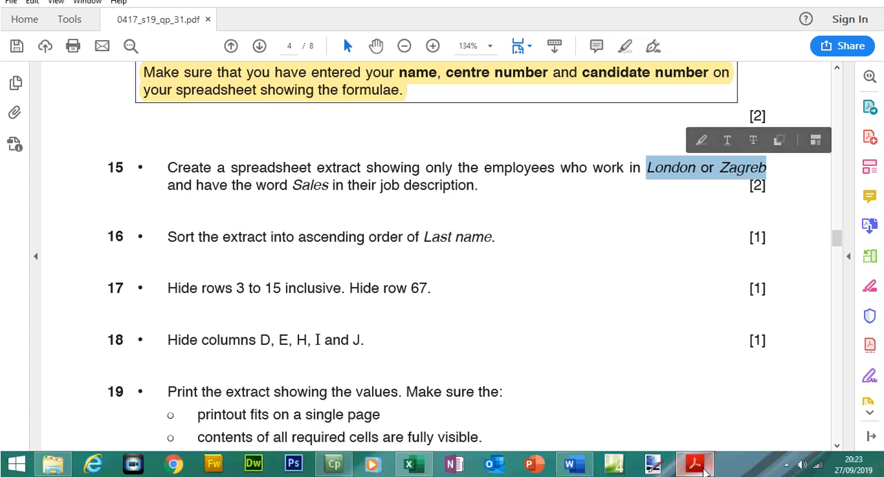
pyautogui.click(695, 475)
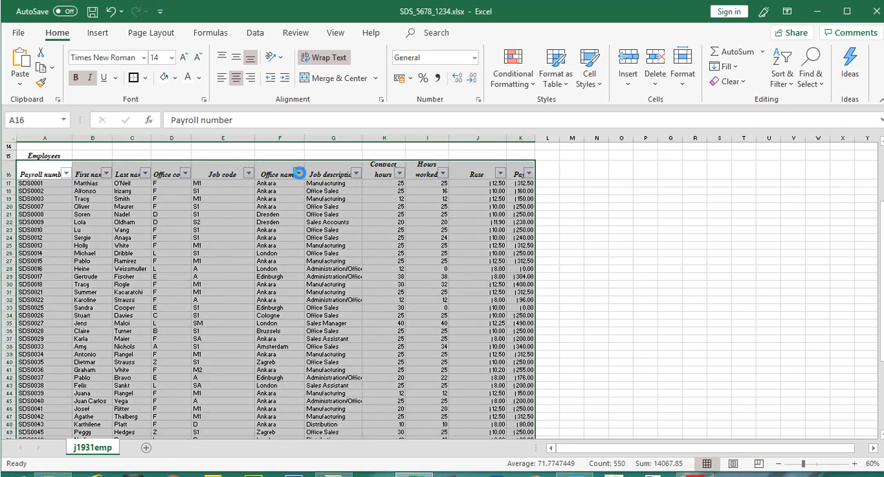
pyautogui.click(299, 173)
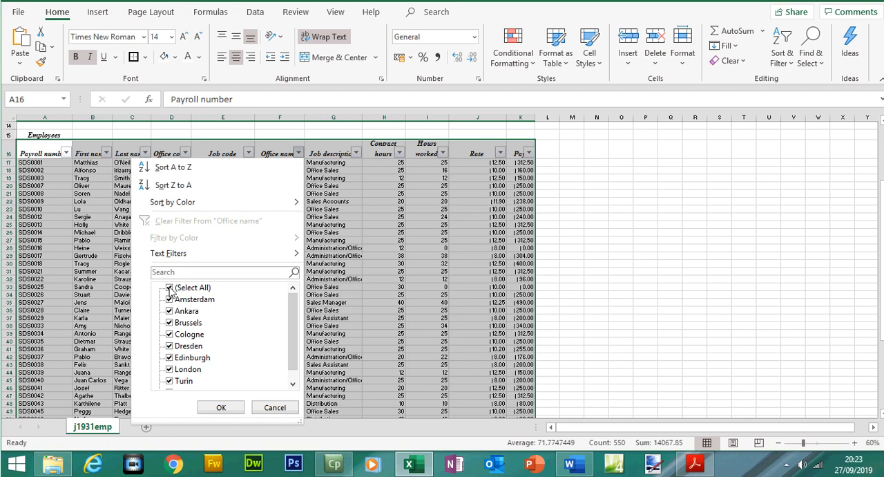
pyautogui.click(170, 288)
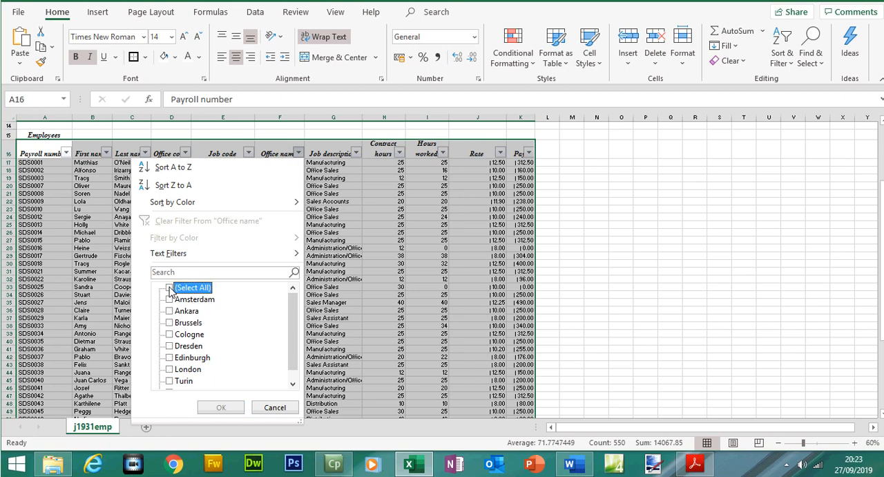
pyautogui.click(169, 371)
pyautogui.moveTo(296, 349); pyautogui.dragTo(293, 365)
pyautogui.click(172, 382)
pyautogui.click(220, 408)
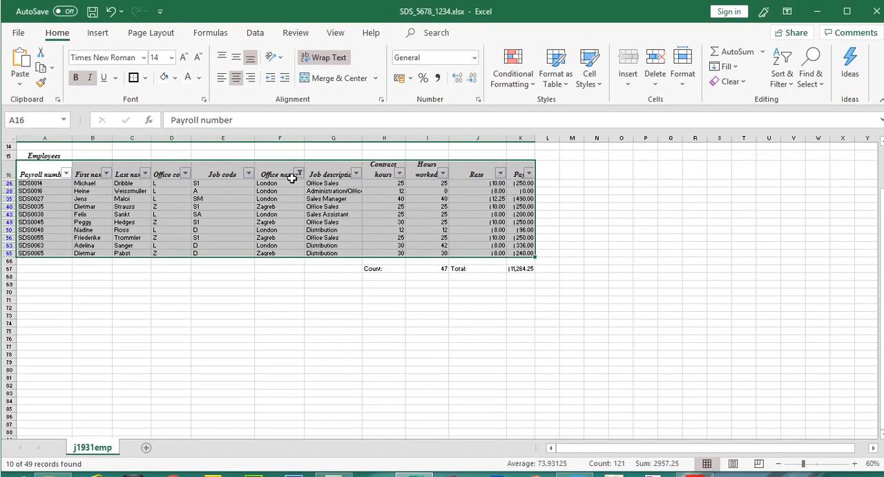
pyautogui.click(299, 174)
pyautogui.moveTo(291, 274)
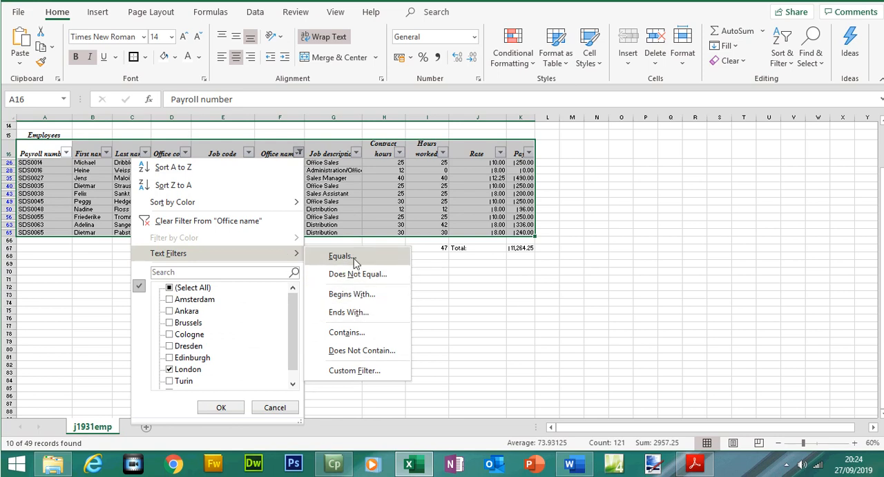
pyautogui.click(484, 327)
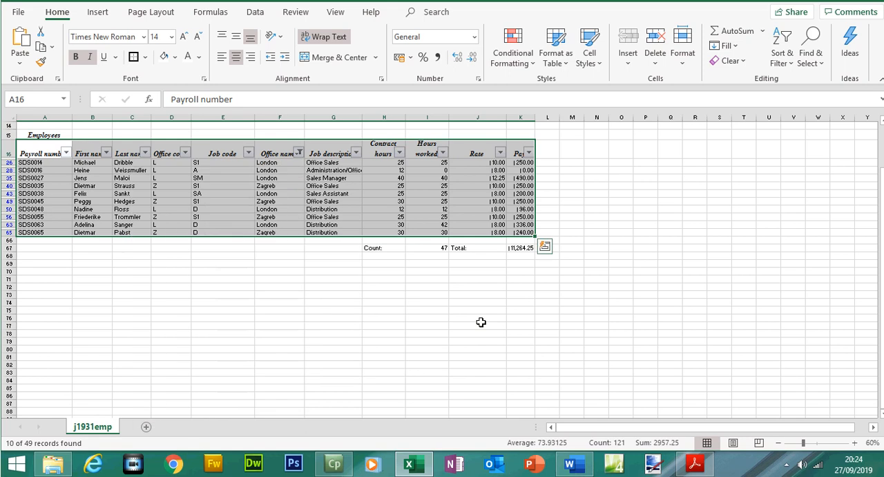
# - Add a custom Job description filter showing rows that contain Sales, copying the word from the exam paper
pyautogui.click(358, 153)
pyautogui.moveTo(329, 256)
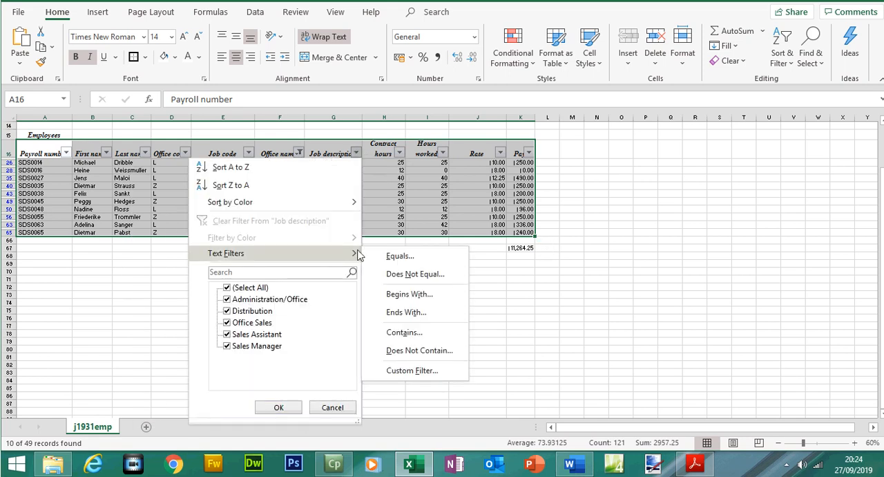
pyautogui.click(416, 331)
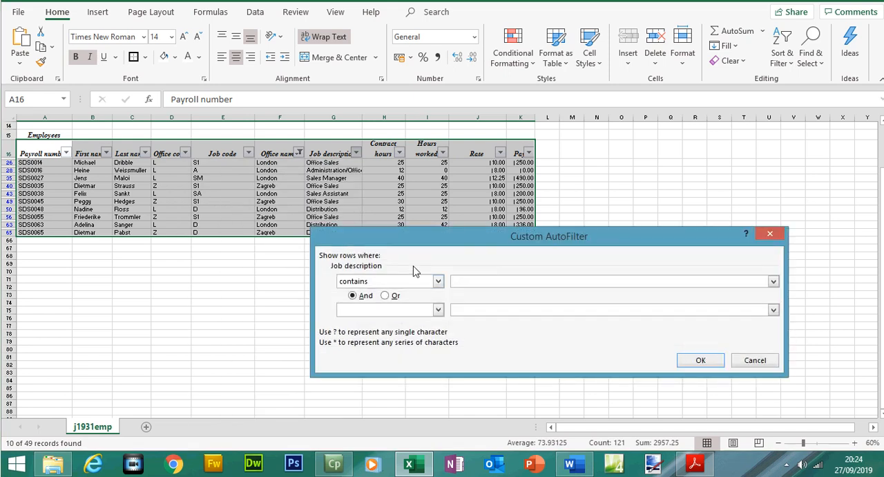
pyautogui.click(695, 463)
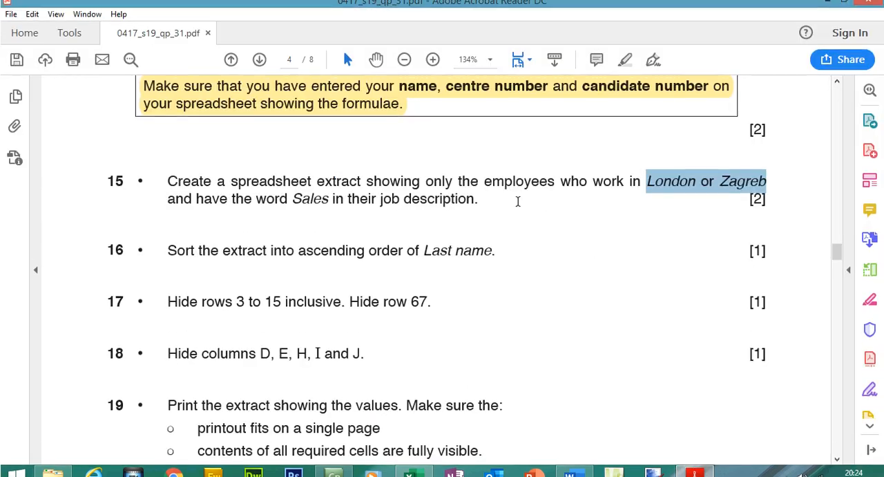
pyautogui.moveTo(329, 208); pyautogui.dragTo(299, 207)
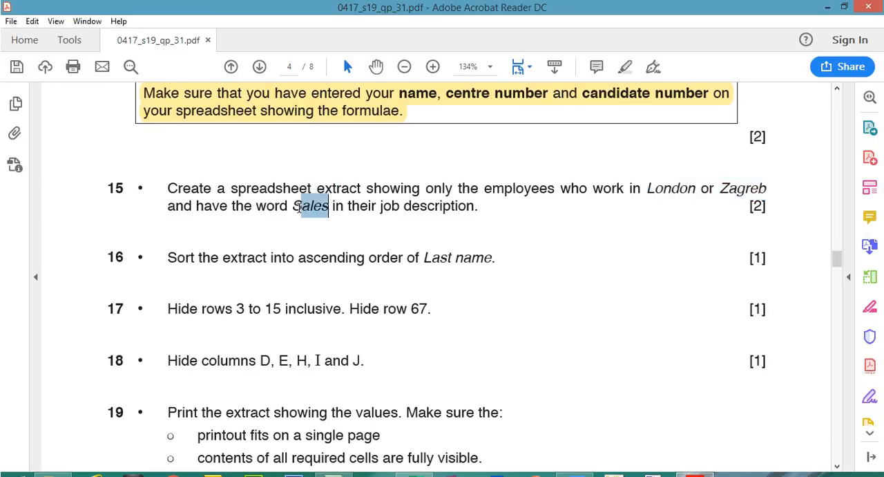
pyautogui.rightClick(293, 207)
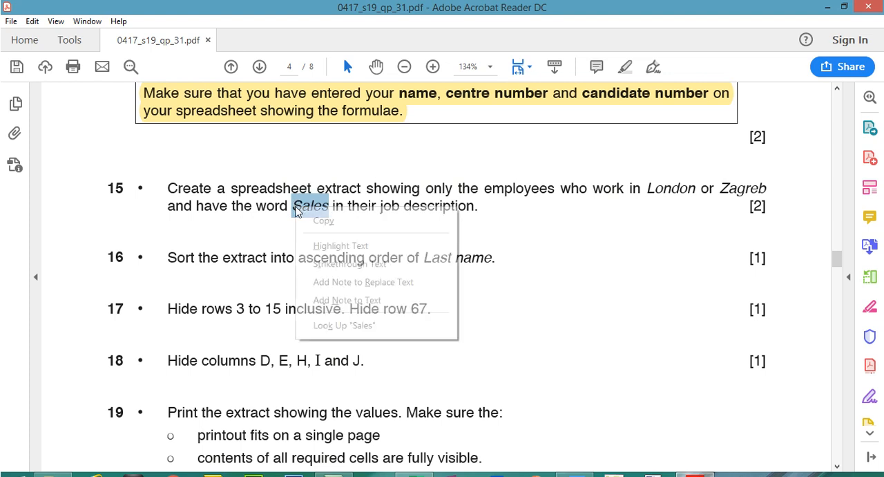
pyautogui.click(316, 219)
pyautogui.click(695, 463)
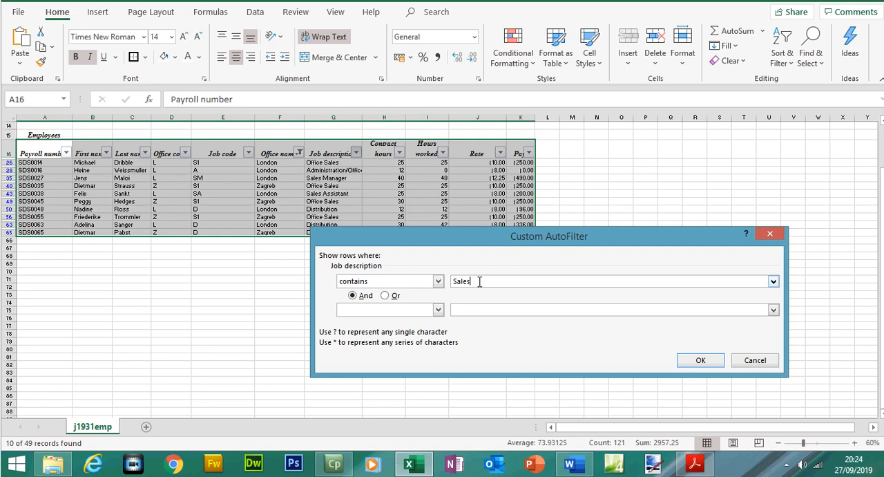
pyautogui.click(691, 359)
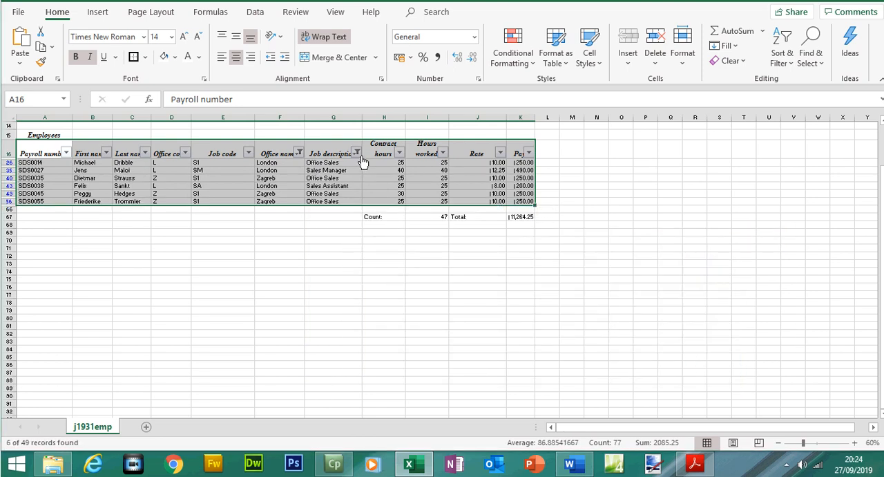
# - Check question 16, then custom sort the filtered extract by Last name from A to Z
pyautogui.click(695, 463)
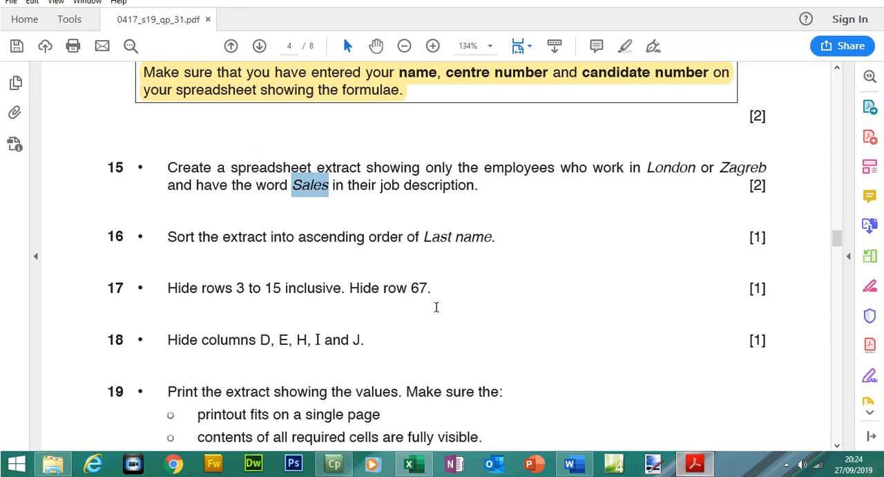
pyautogui.moveTo(169, 237); pyautogui.dragTo(469, 239)
pyautogui.hotkey('alt', 'Tab')
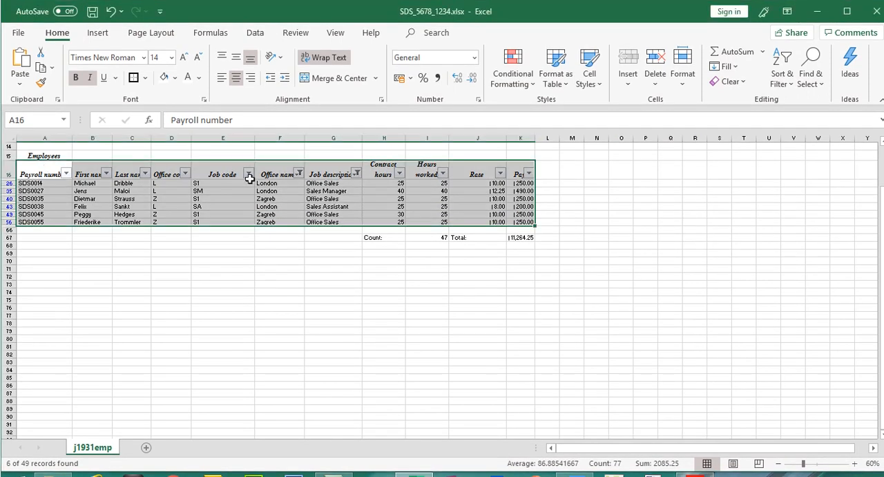
pyautogui.click(786, 78)
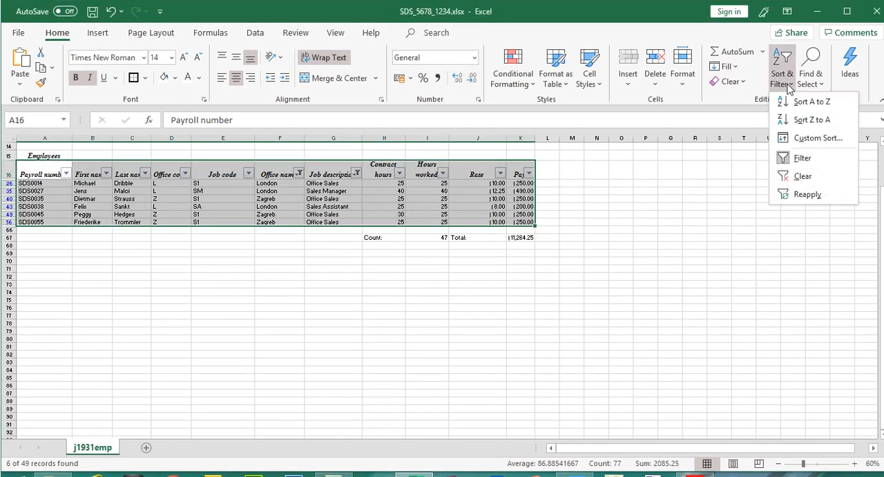
pyautogui.click(816, 137)
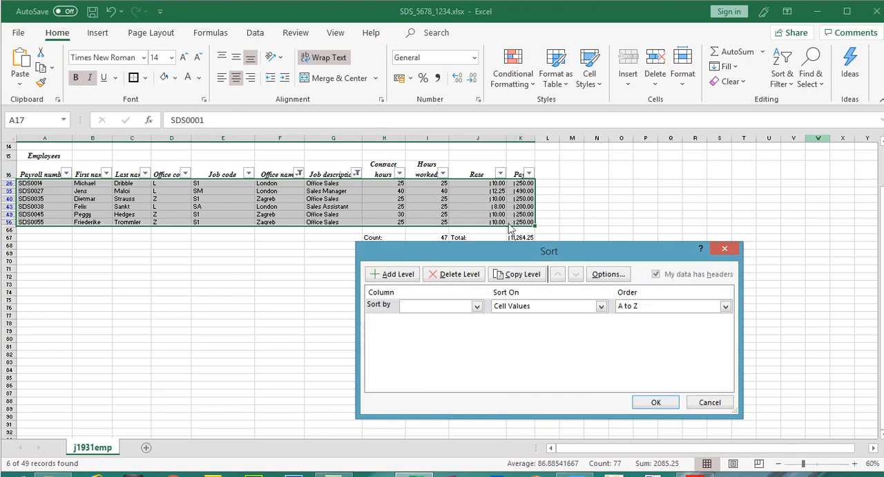
pyautogui.click(476, 309)
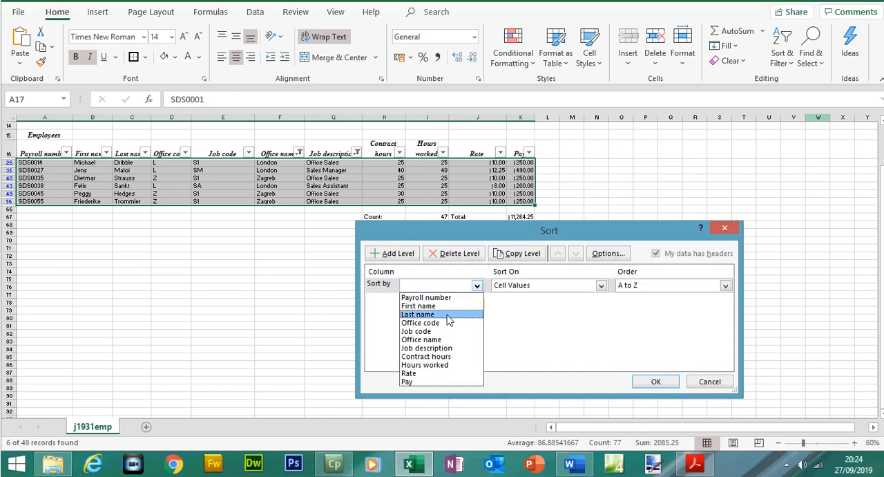
pyautogui.click(442, 335)
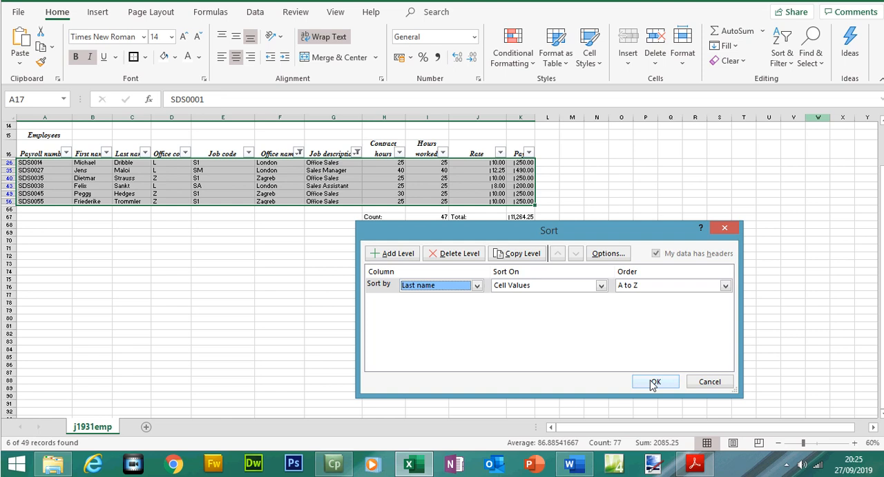
pyautogui.click(654, 401)
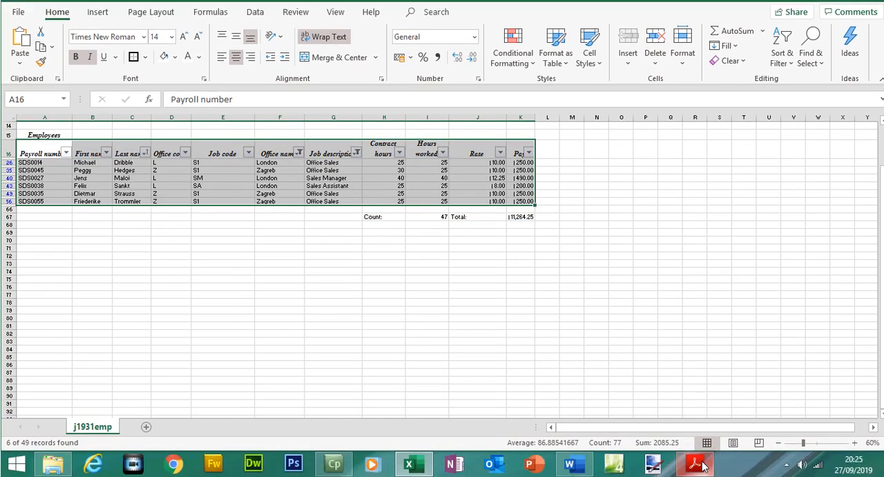
# - Check question 17 in the exam paper, then hide rows 3 to 15 of the worksheet
pyautogui.click(698, 464)
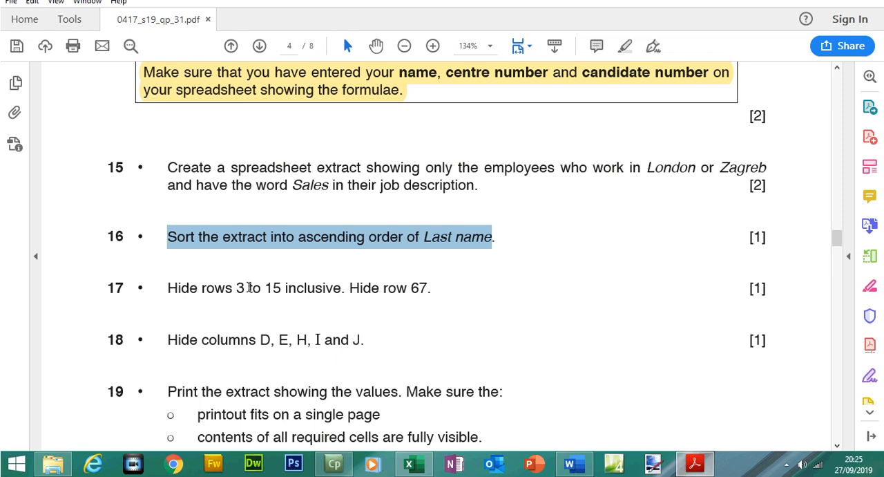
pyautogui.moveTo(240, 287); pyautogui.dragTo(309, 289)
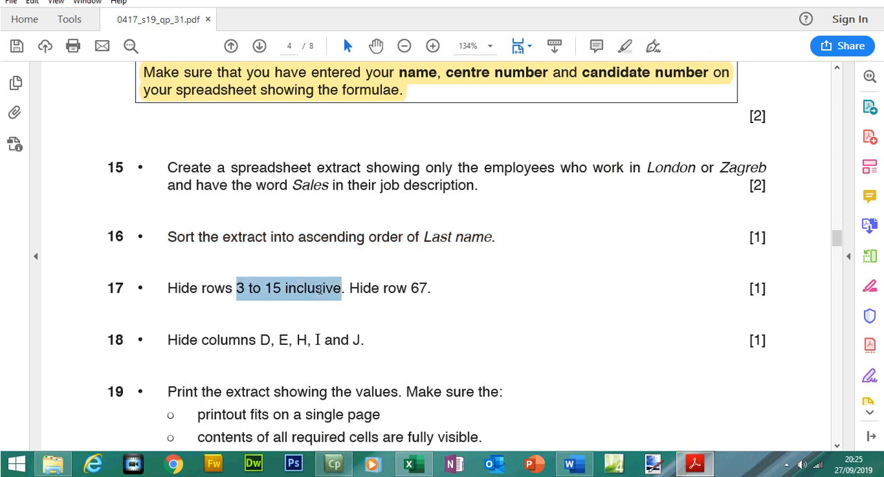
pyautogui.click(691, 468)
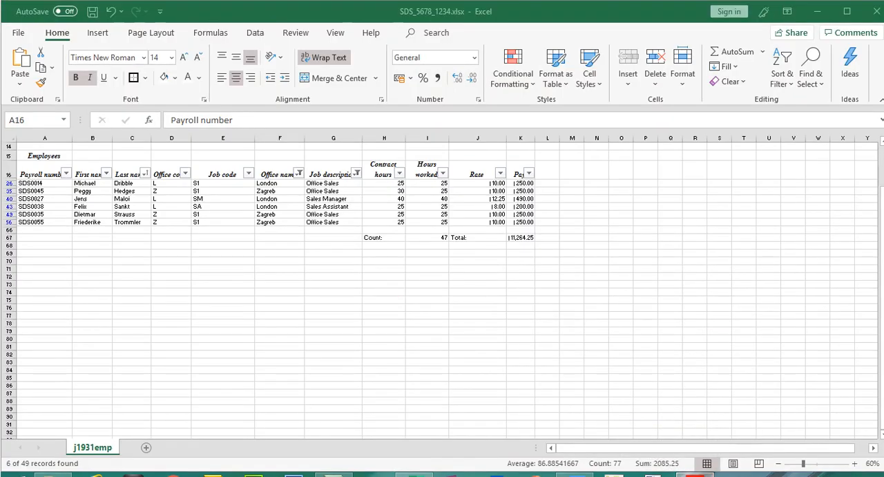
pyautogui.click(883, 191)
pyautogui.moveTo(881, 191); pyautogui.dragTo(880, 166)
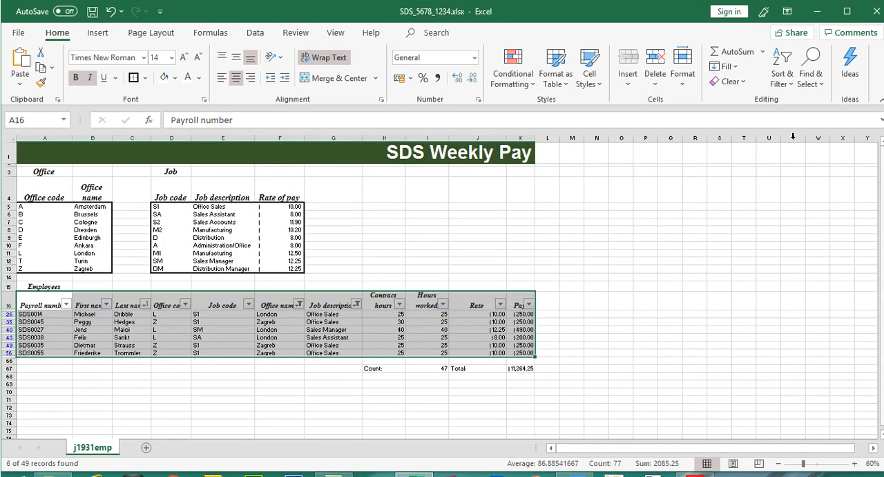
pyautogui.moveTo(8, 171); pyautogui.dragTo(7, 262)
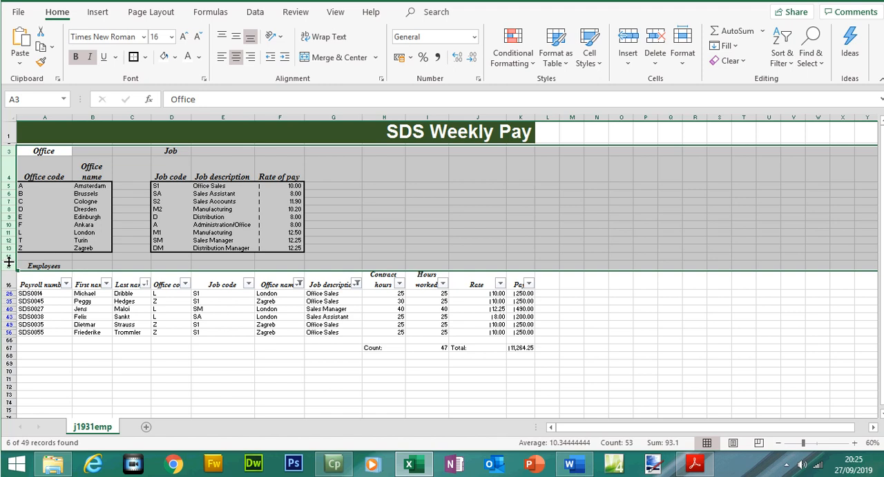
pyautogui.rightClick(6, 265)
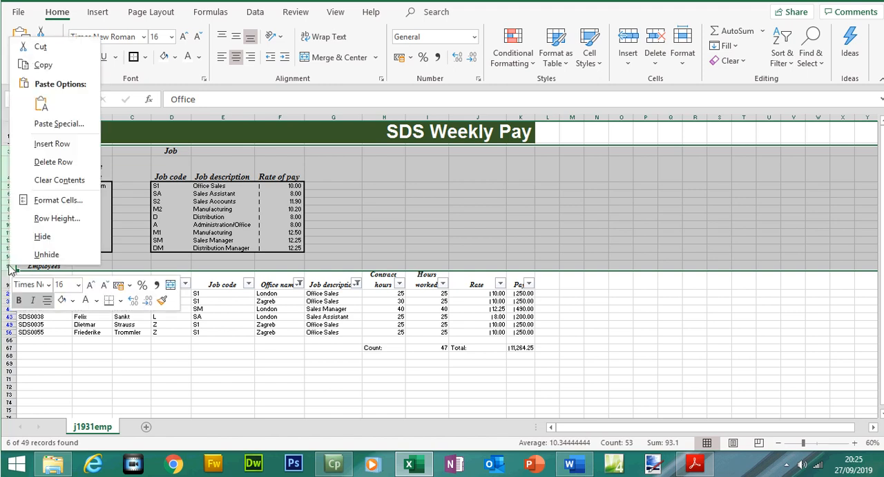
pyautogui.click(34, 235)
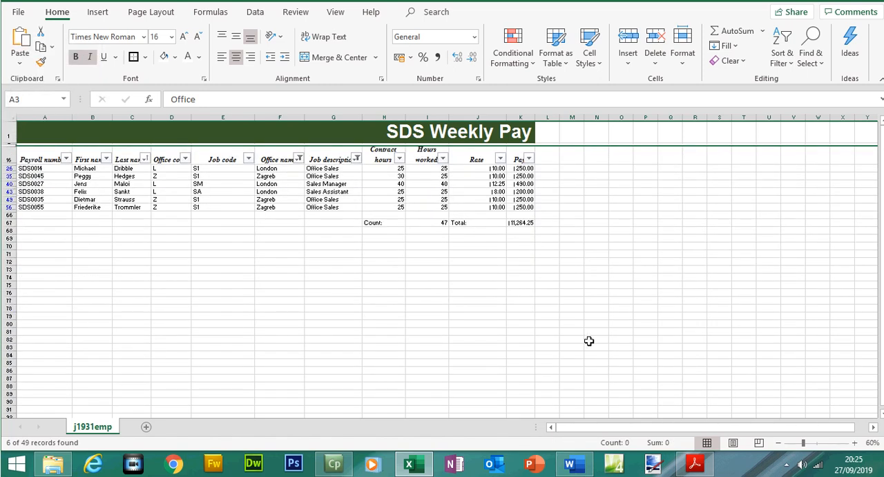
# - Switch to the exam paper and highlight questions 15 to 17 as completed
pyautogui.click(699, 465)
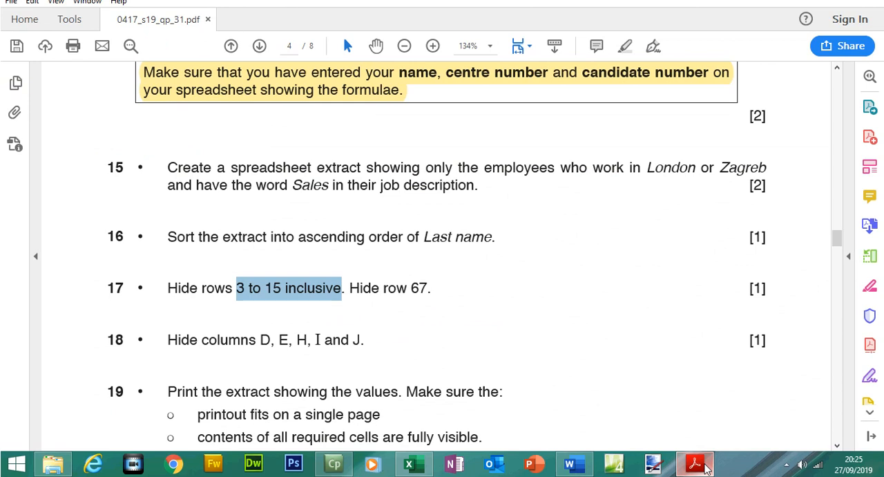
pyautogui.moveTo(432, 287); pyautogui.dragTo(173, 167)
pyautogui.click(626, 67)
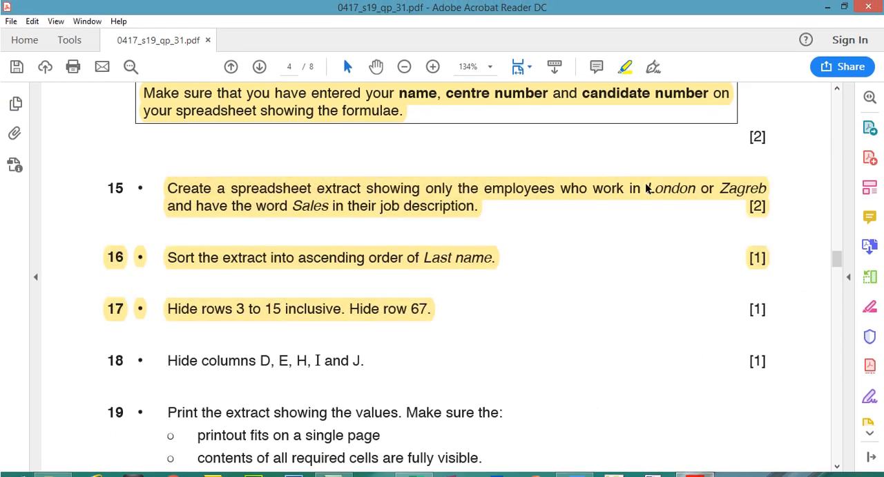
# - Hide row 67 of the worksheet
pyautogui.click(696, 463)
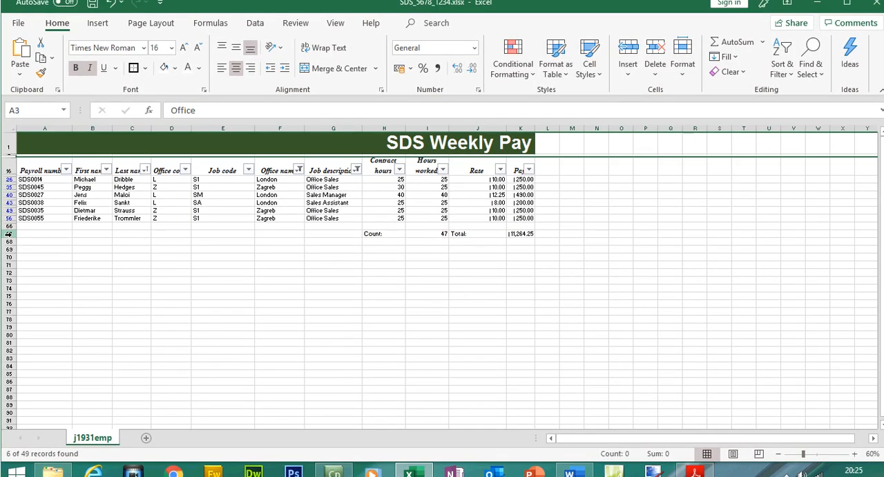
pyautogui.click(11, 225)
pyautogui.rightClick(12, 226)
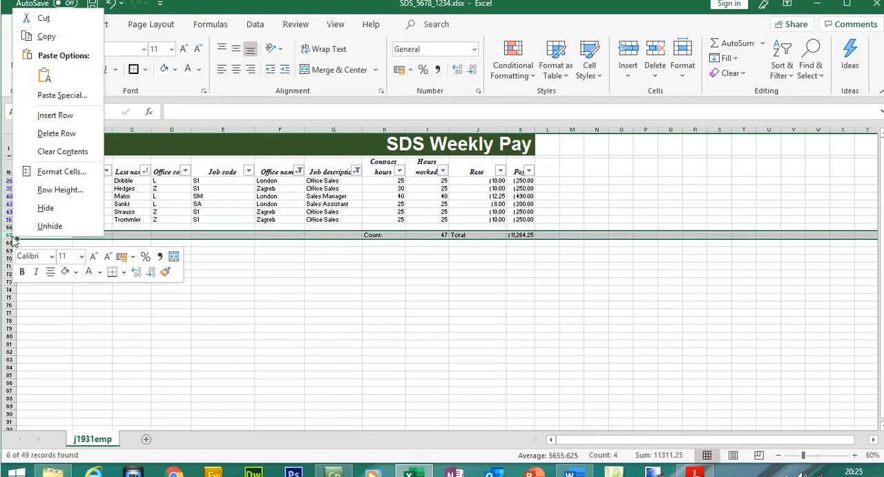
pyautogui.click(45, 207)
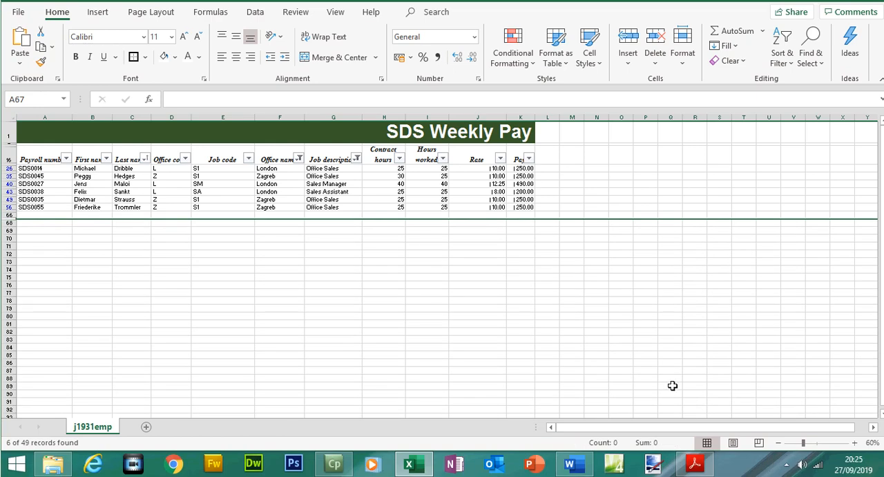
# - Check question 18 in the exam paper, then hide columns D and E
pyautogui.click(696, 464)
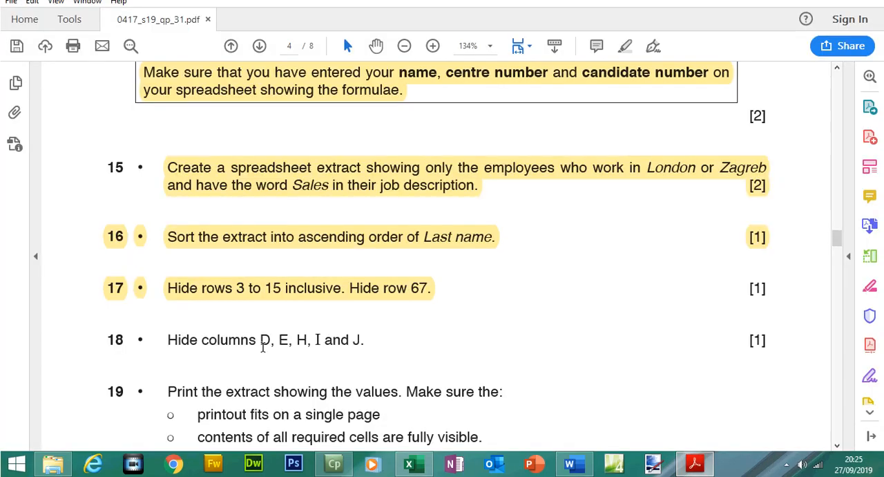
pyautogui.moveTo(263, 340); pyautogui.dragTo(311, 340)
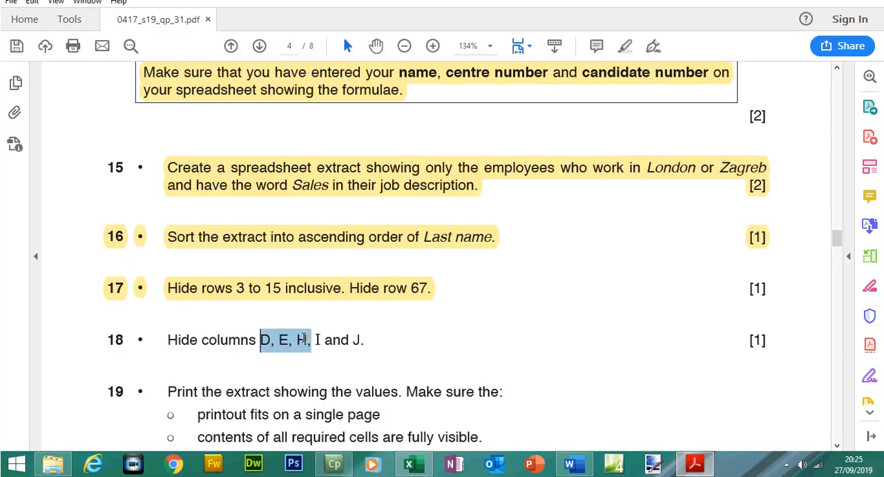
pyautogui.click(709, 465)
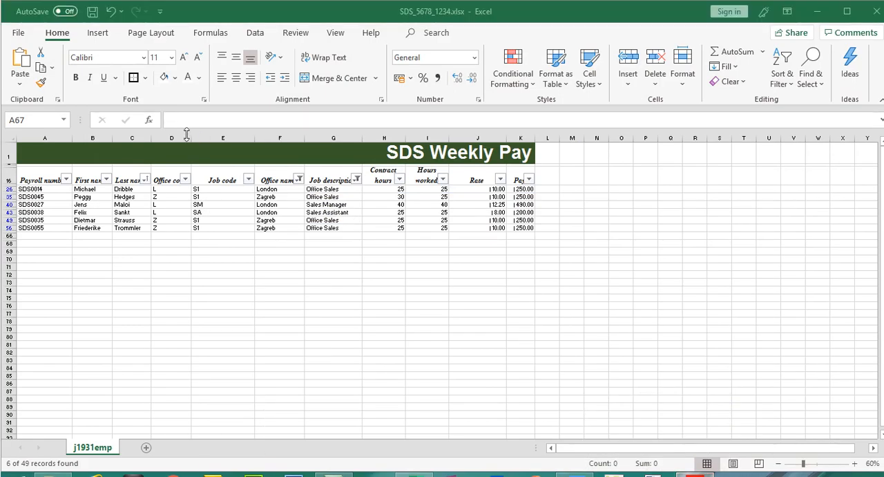
pyautogui.click(174, 116)
pyautogui.moveTo(176, 137); pyautogui.dragTo(212, 136)
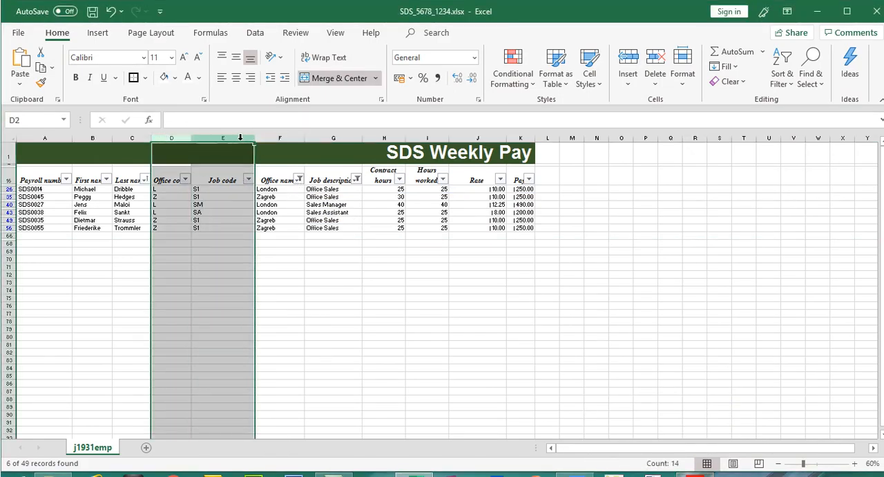
pyautogui.rightClick(240, 137)
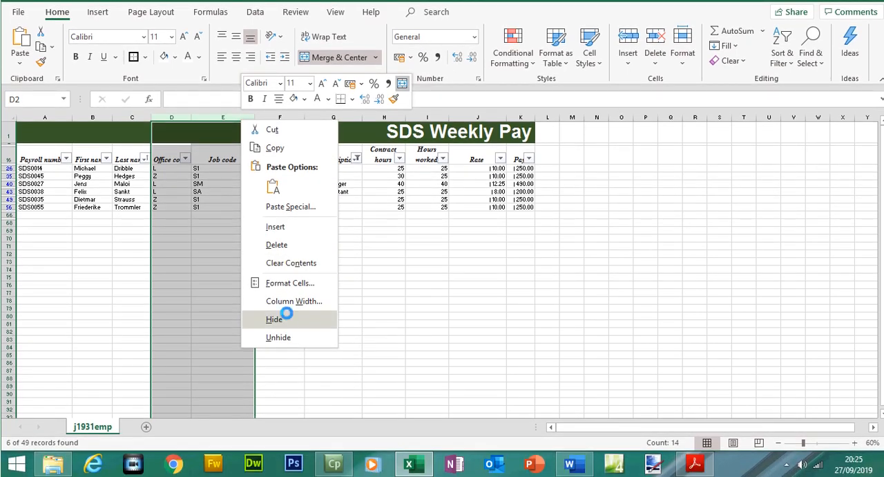
pyautogui.click(286, 314)
# - Hide columns H, I and J one after another
pyautogui.click(279, 117)
pyautogui.rightClick(275, 120)
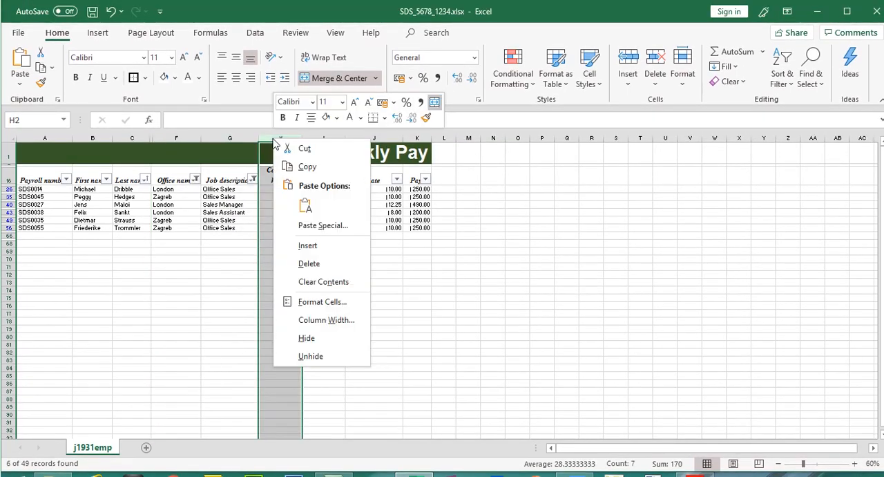
pyautogui.click(318, 338)
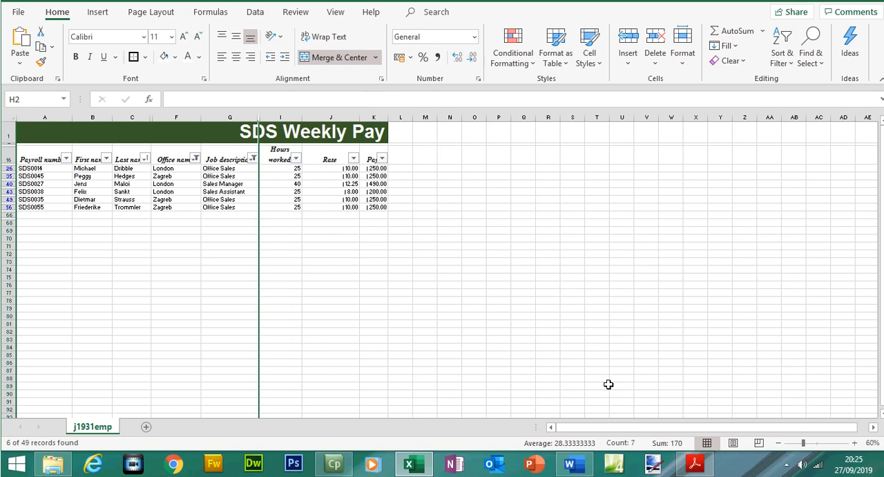
pyautogui.click(695, 464)
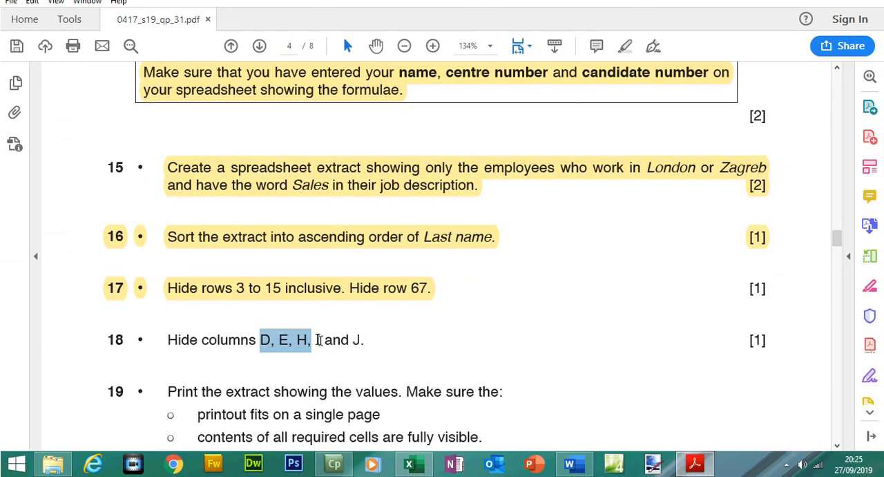
pyautogui.click(694, 465)
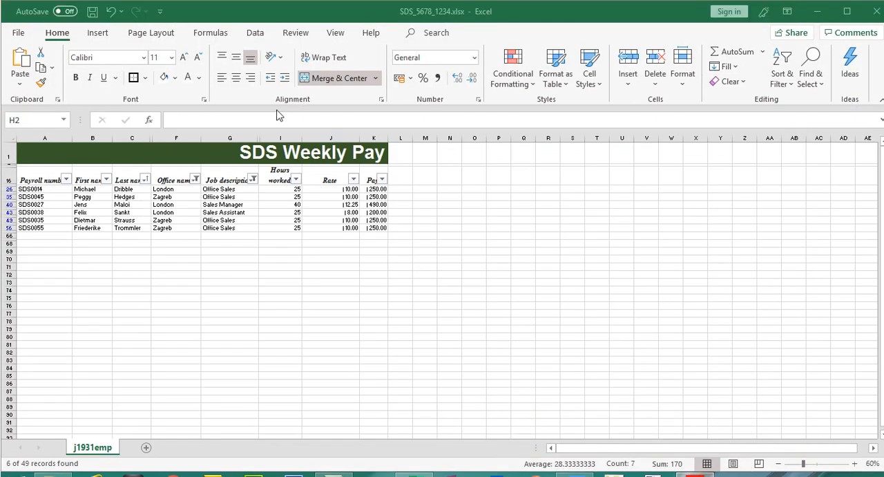
pyautogui.rightClick(282, 140)
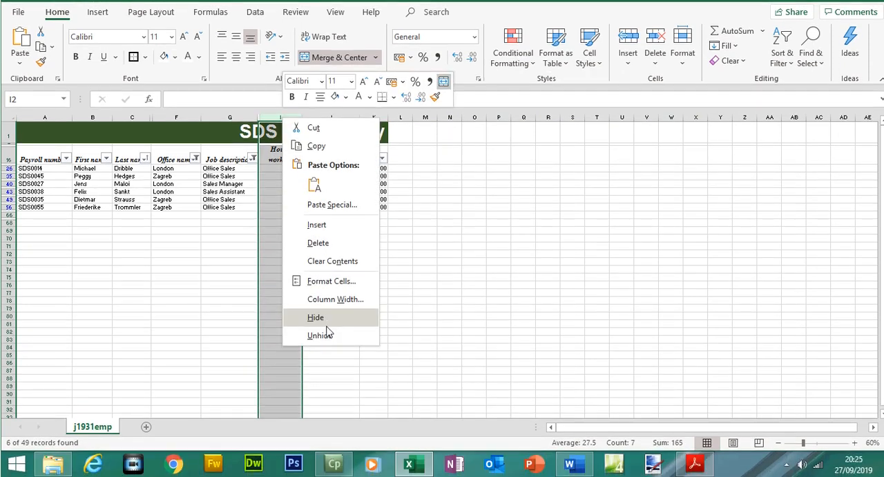
pyautogui.click(327, 335)
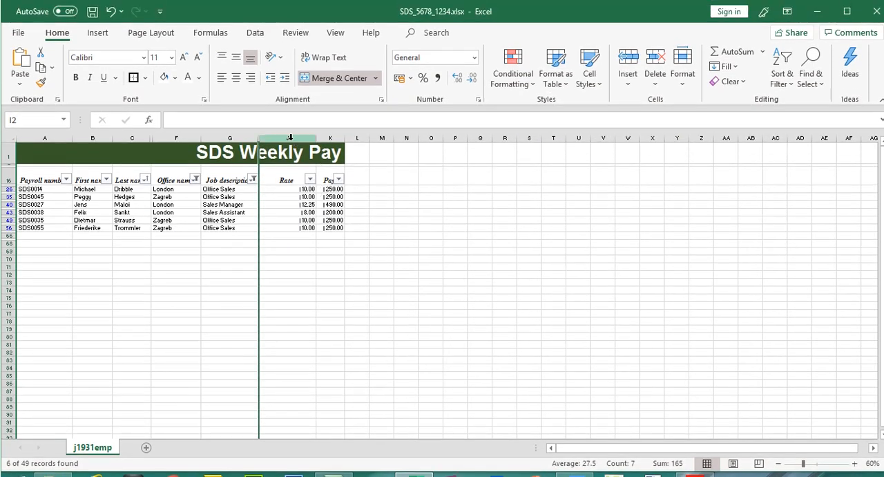
pyautogui.click(290, 117)
pyautogui.rightClick(290, 136)
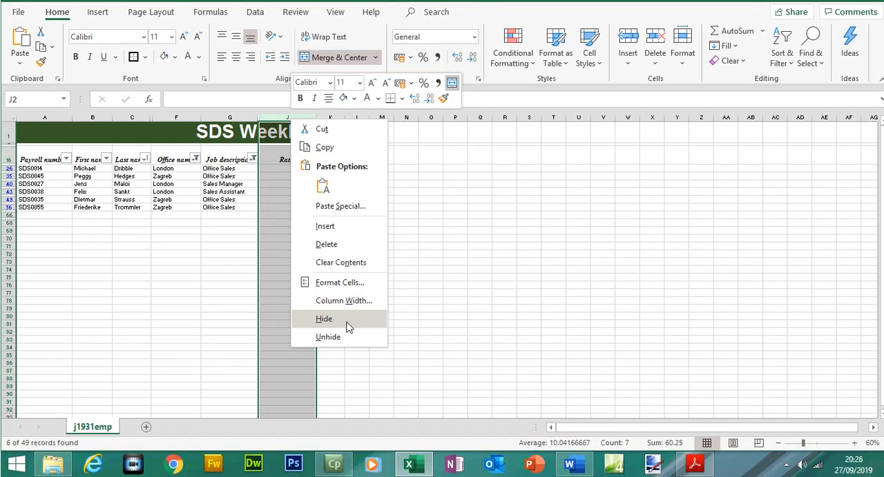
pyautogui.click(324, 318)
pyautogui.click(346, 319)
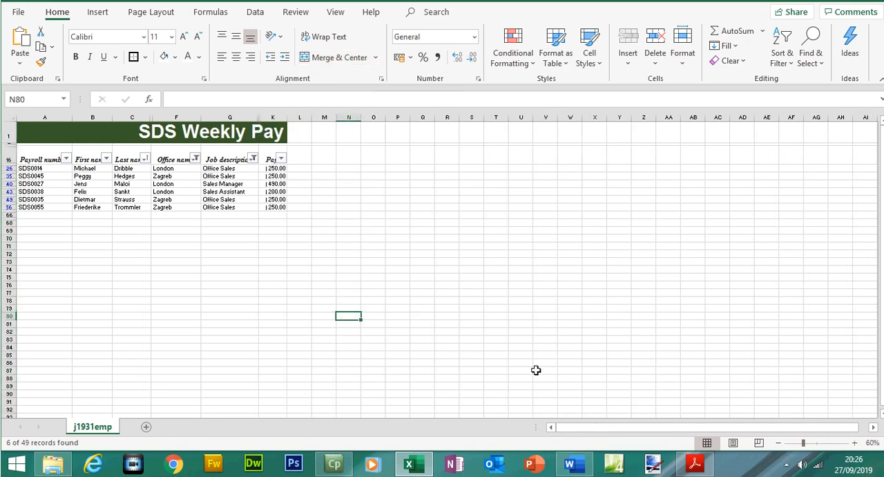
# - Switch to the exam paper and highlight question 18 as completed
pyautogui.click(695, 464)
pyautogui.moveTo(168, 339); pyautogui.dragTo(364, 340)
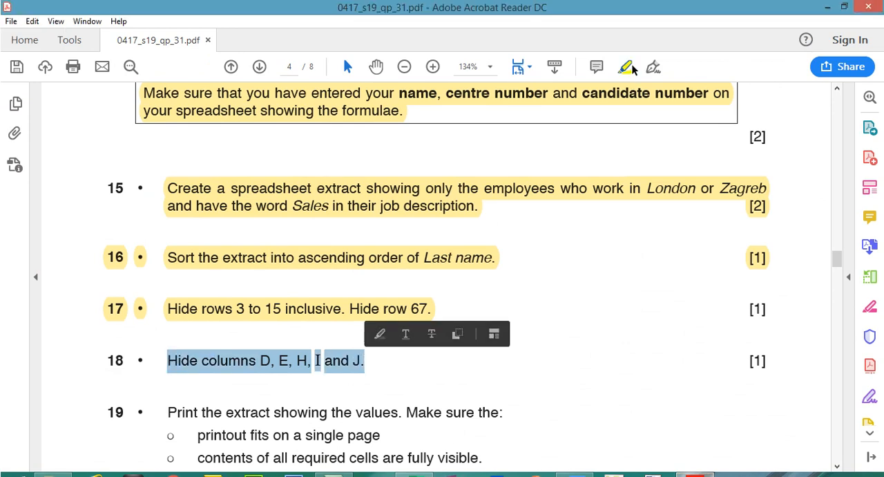
pyautogui.click(629, 45)
pyautogui.moveTo(840, 237); pyautogui.dragTo(827, 177)
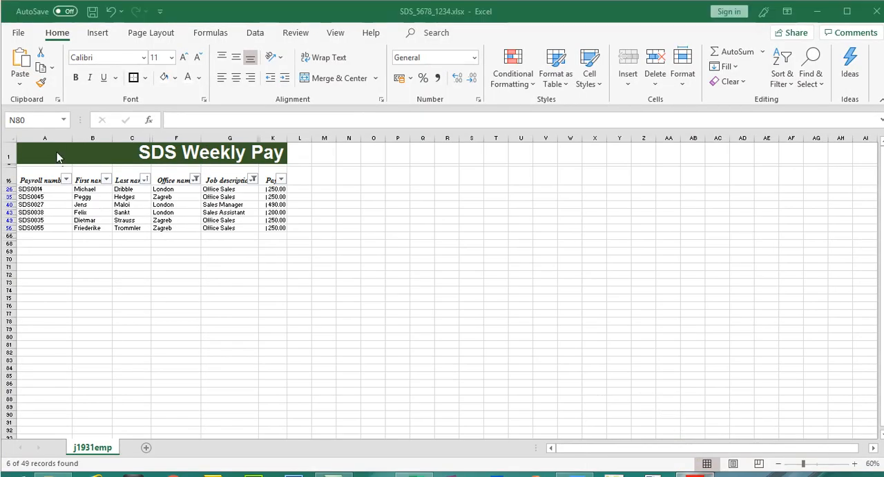
# - Narrow columns A to D so their wrapped headings still fit
pyautogui.moveTo(48, 139); pyautogui.dragTo(169, 138)
pyautogui.moveTo(72, 138); pyautogui.dragTo(94, 135)
pyautogui.click(104, 138)
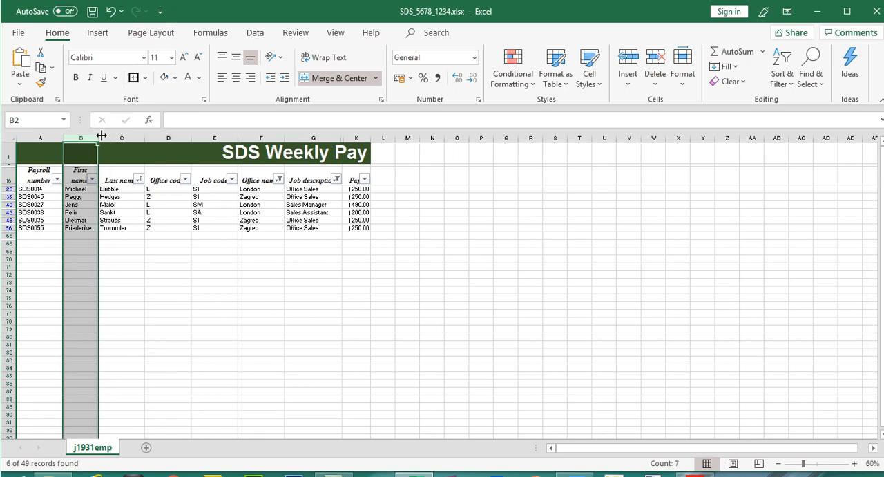
pyautogui.click(128, 138)
pyautogui.moveTo(132, 139); pyautogui.dragTo(131, 139)
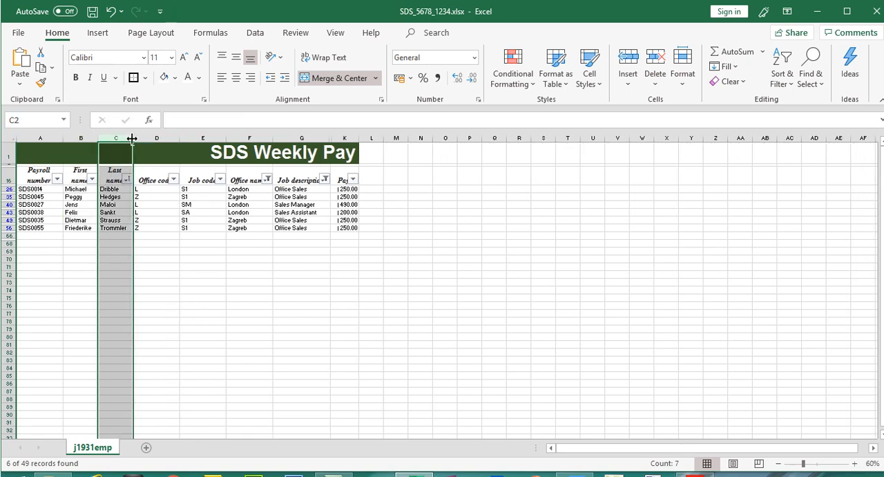
pyautogui.click(173, 138)
pyautogui.moveTo(179, 138); pyautogui.dragTo(168, 140)
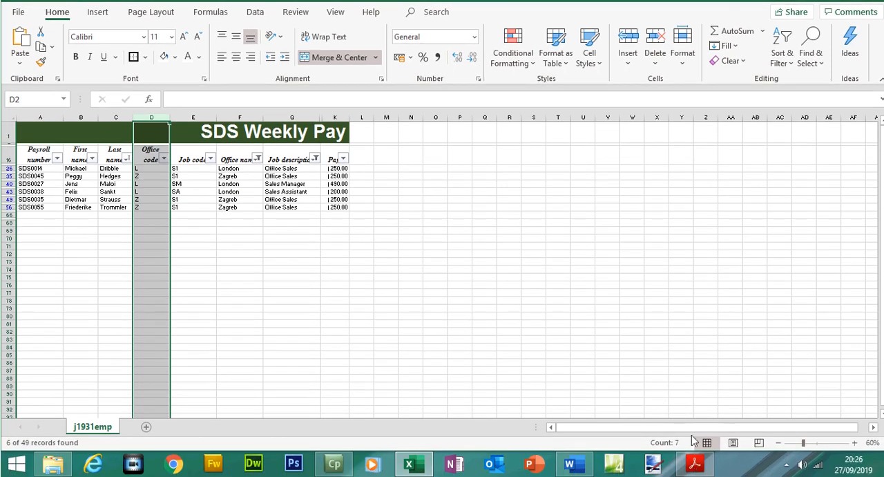
# - Narrow the Office name and Job description columns to fit their headings
pyautogui.click(695, 468)
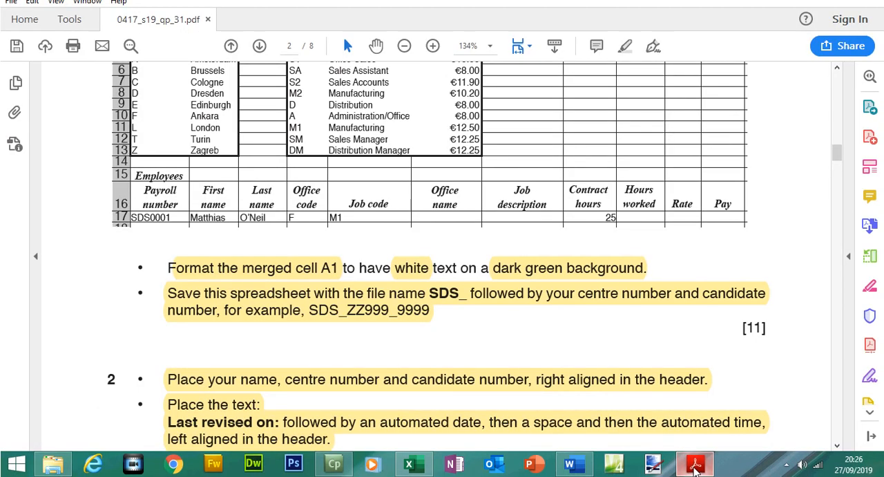
pyautogui.click(695, 468)
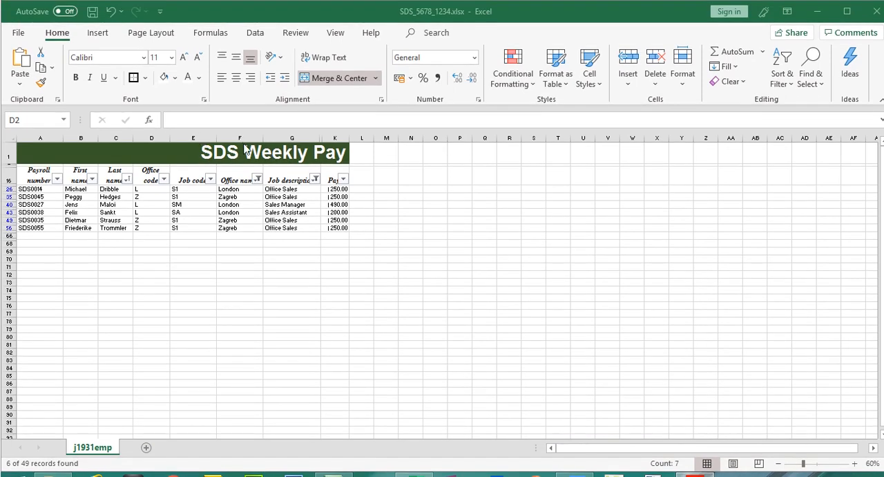
pyautogui.hotkey('ctrl', 'space')
pyautogui.click(251, 138)
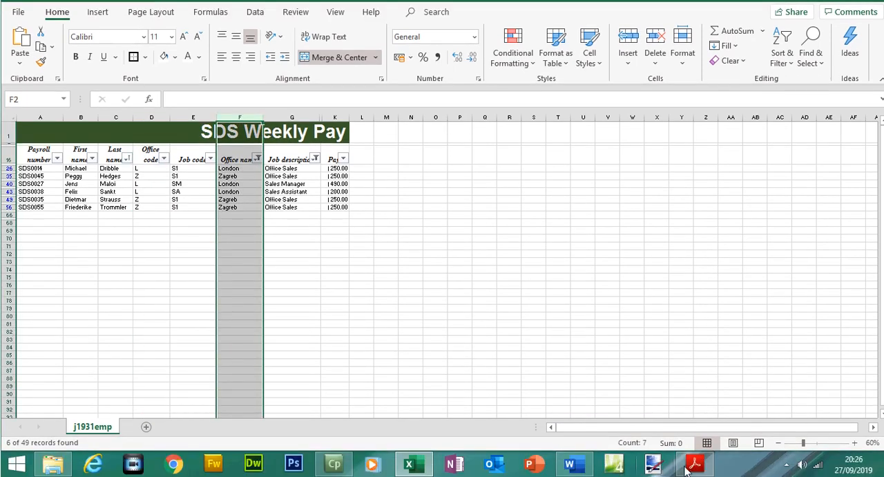
pyautogui.click(697, 465)
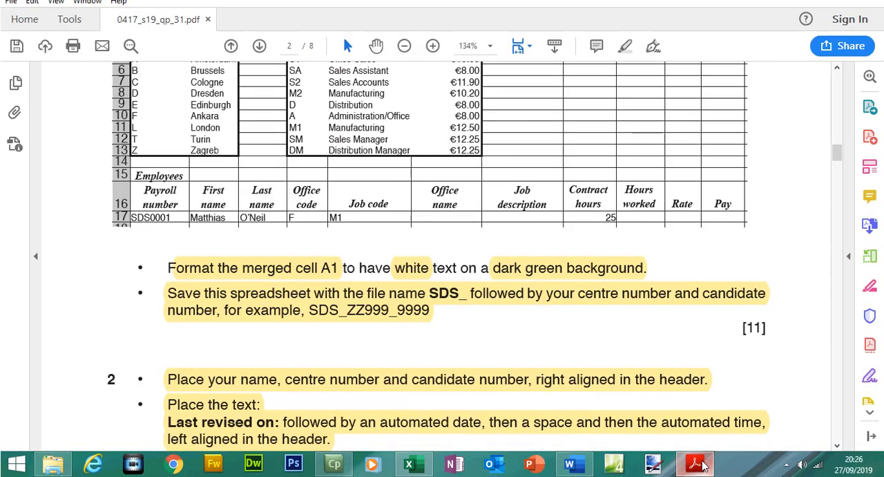
pyautogui.click(699, 464)
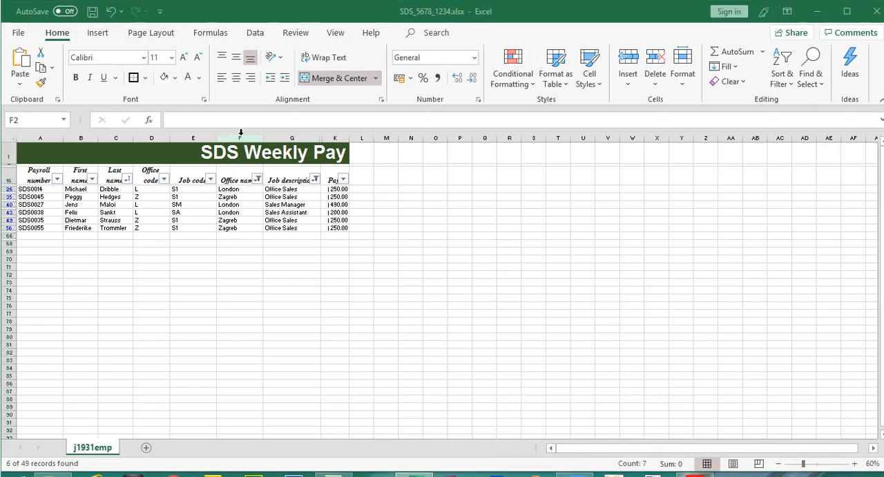
pyautogui.click(240, 139)
pyautogui.moveTo(263, 138); pyautogui.dragTo(252, 137)
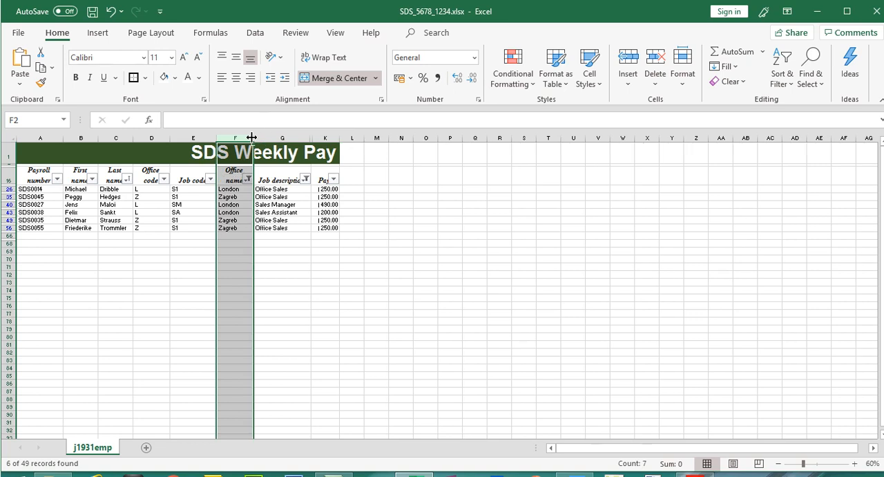
pyautogui.click(282, 138)
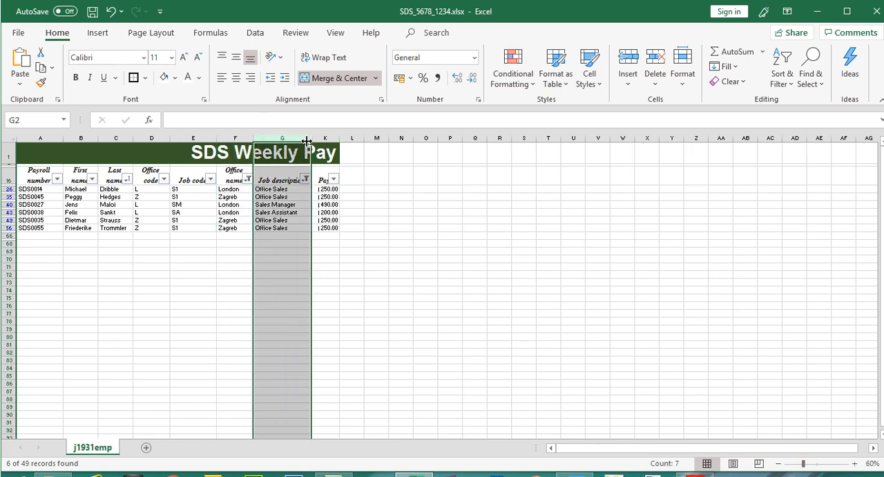
pyautogui.moveTo(310, 138); pyautogui.dragTo(299, 139)
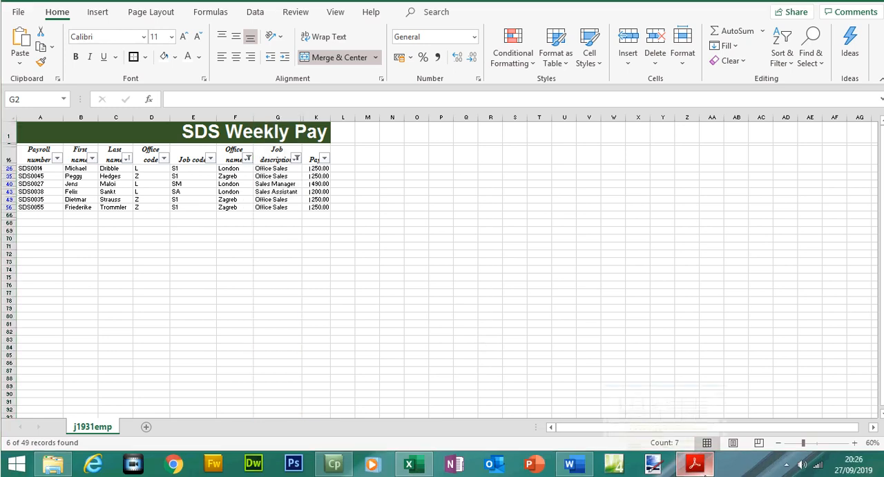
# - Read question 19's printing requirements for the values extract in the exam paper
pyautogui.click(695, 475)
pyautogui.moveTo(836, 158); pyautogui.dragTo(842, 254)
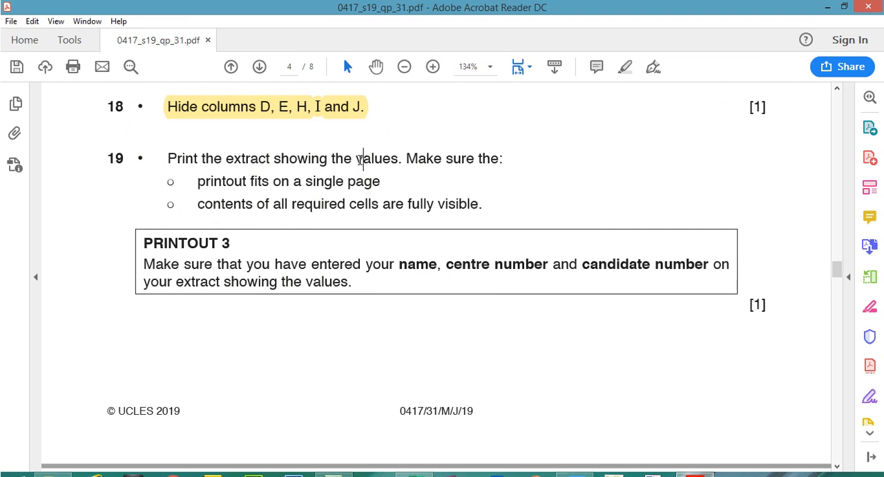
pyautogui.moveTo(364, 158); pyautogui.dragTo(382, 158)
pyautogui.moveTo(198, 182); pyautogui.dragTo(381, 182)
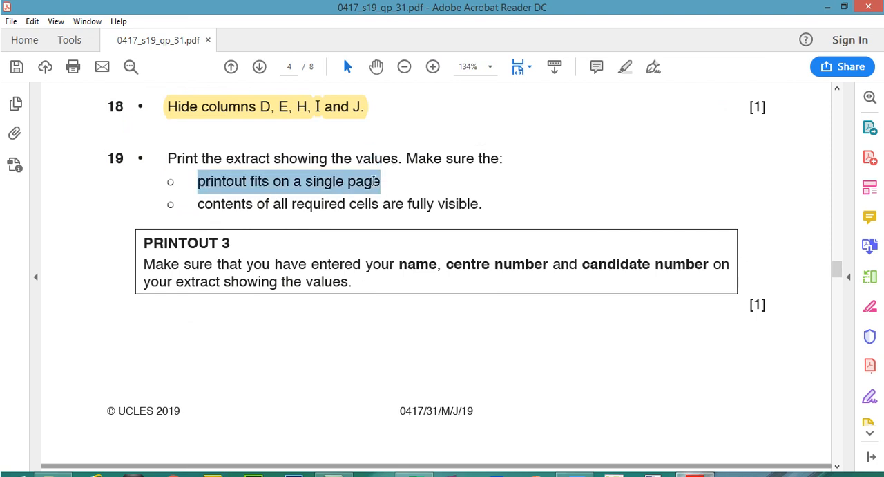
pyautogui.moveTo(199, 205); pyautogui.dragTo(479, 205)
pyautogui.click(701, 473)
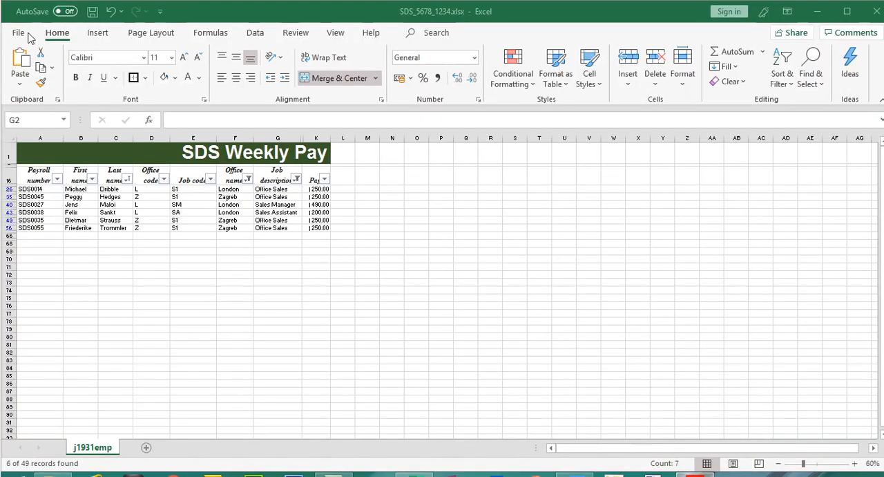
# - Open the print settings and set Portrait Orientation and Fit Sheet on One Page
pyautogui.click(157, 299)
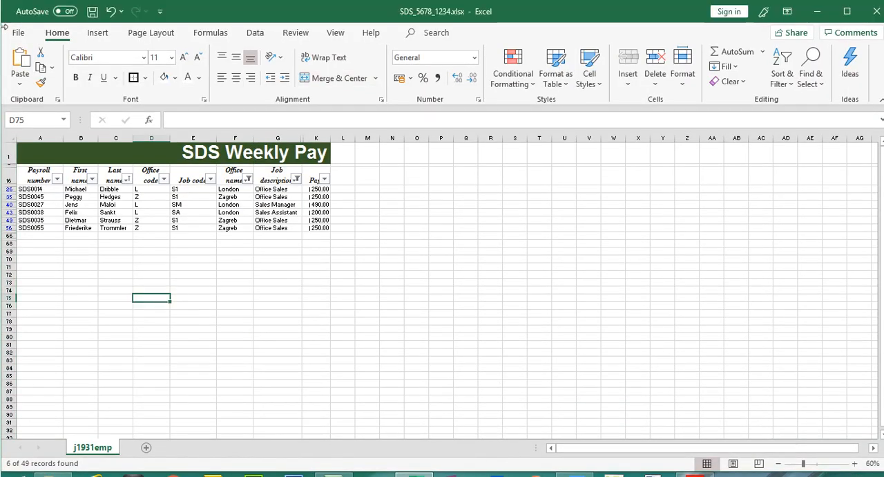
pyautogui.click(19, 33)
pyautogui.click(51, 235)
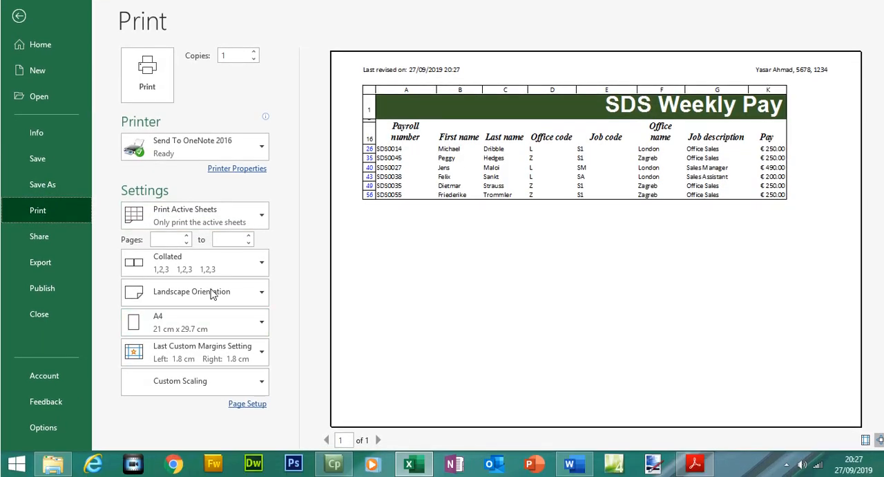
pyautogui.click(203, 296)
pyautogui.click(197, 322)
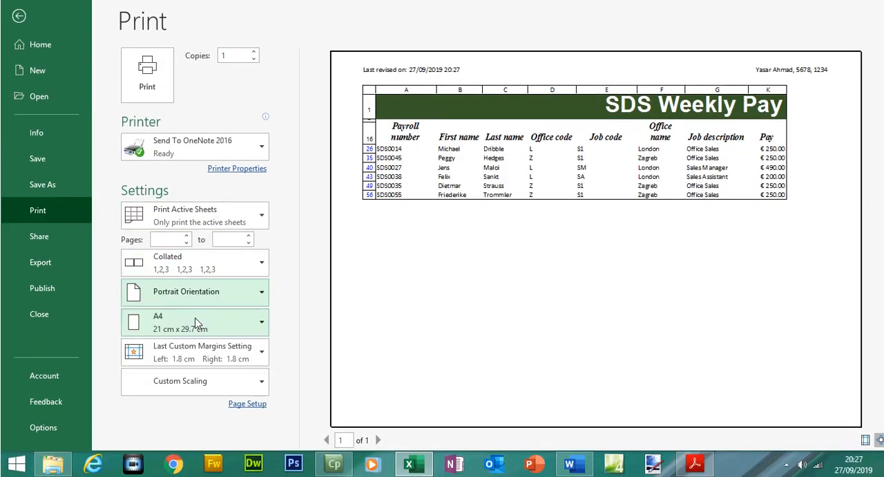
pyautogui.click(207, 384)
pyautogui.click(205, 230)
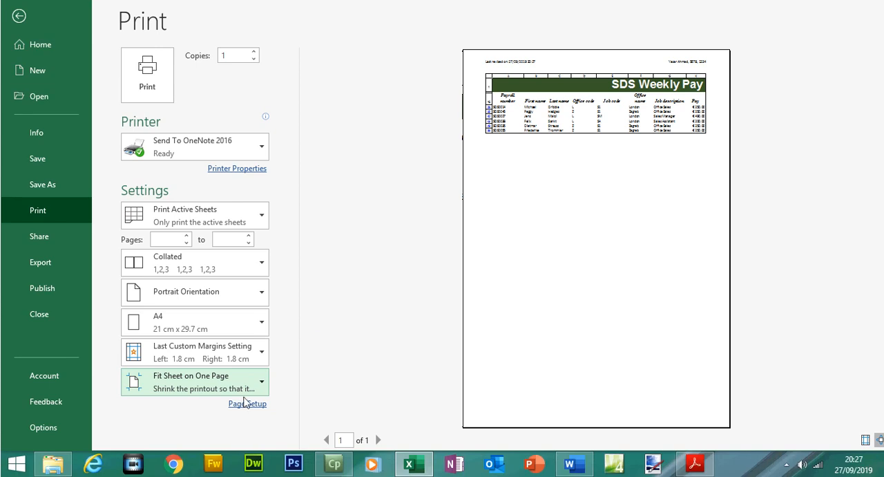
# - Open the custom scaling options and turn off printing of row and column headings for the extract
pyautogui.click(263, 382)
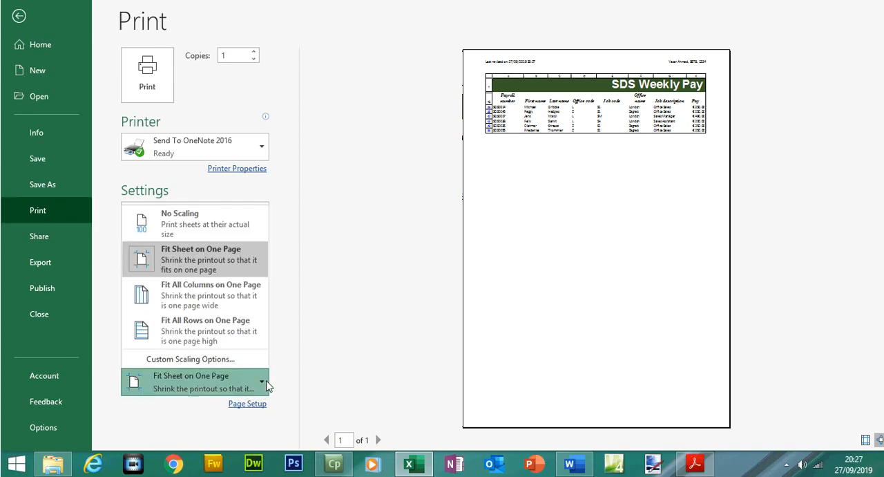
pyautogui.click(213, 363)
pyautogui.click(531, 187)
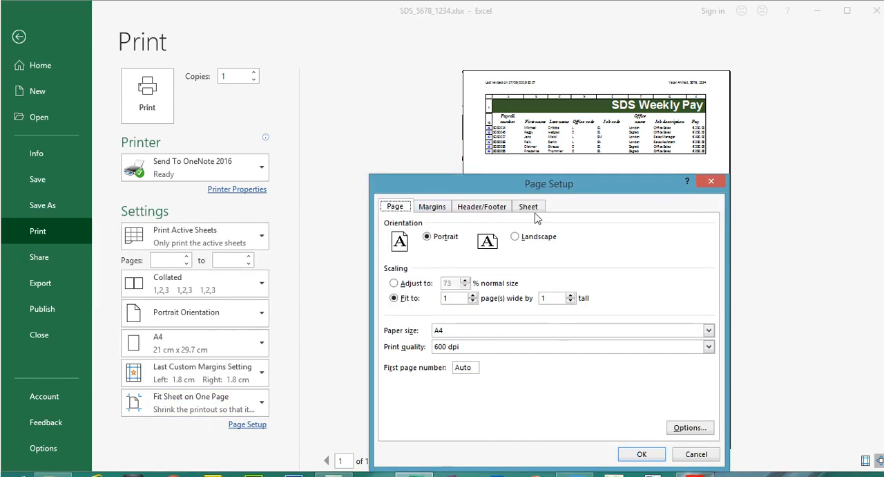
pyautogui.click(425, 335)
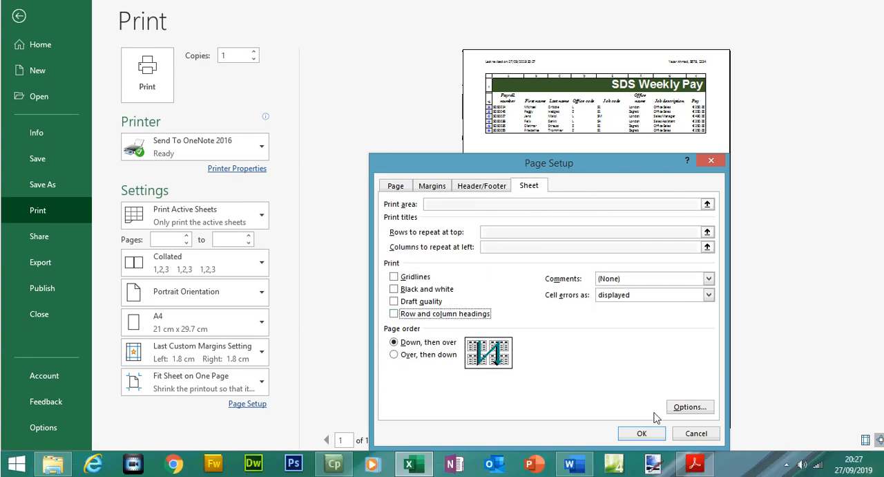
pyautogui.click(642, 432)
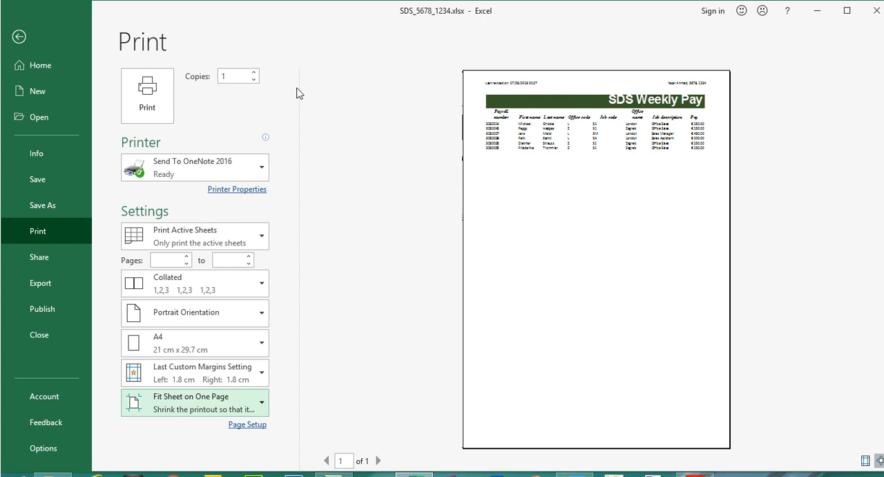
# - Switch to the exam paper and highlight question 19 and its PRINTOUT 3 instructions
pyautogui.click(24, 38)
pyautogui.click(694, 475)
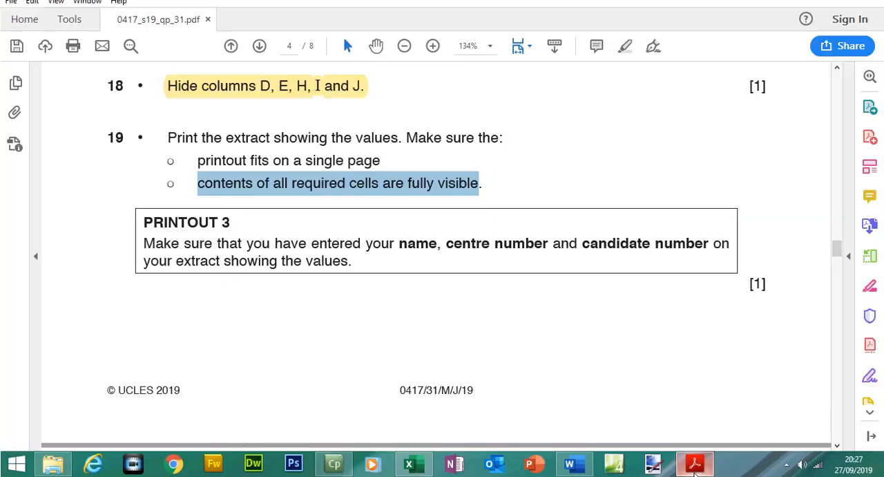
pyautogui.moveTo(167, 135); pyautogui.dragTo(482, 207)
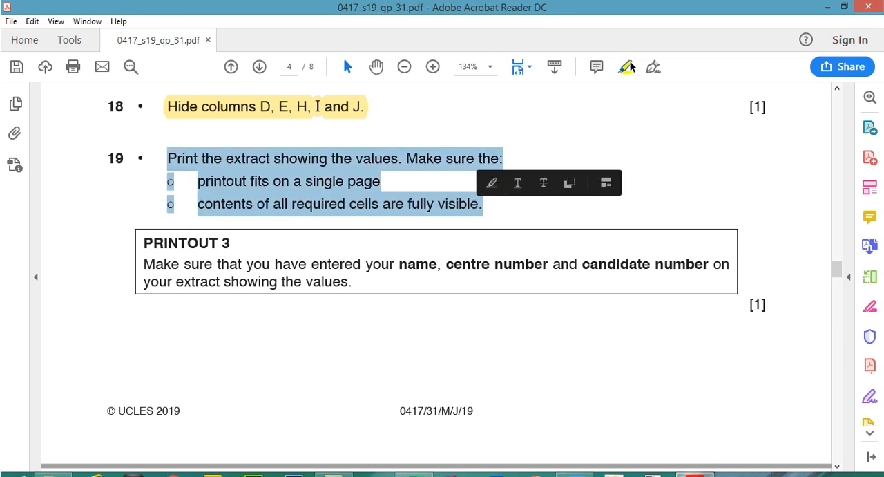
pyautogui.click(630, 63)
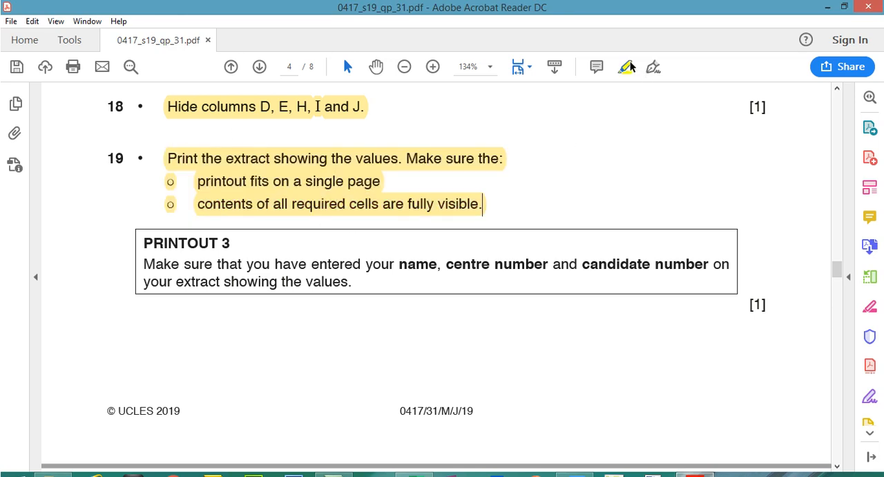
pyautogui.click(630, 67)
pyautogui.moveTo(145, 243)
pyautogui.mouseDown()
pyautogui.moveTo(228, 249)
pyautogui.moveTo(357, 280)
pyautogui.mouseUp()
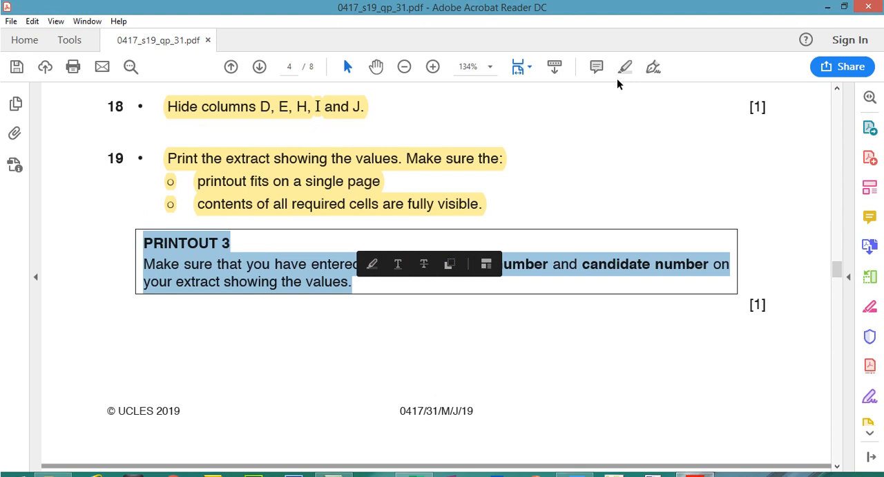
pyautogui.click(625, 67)
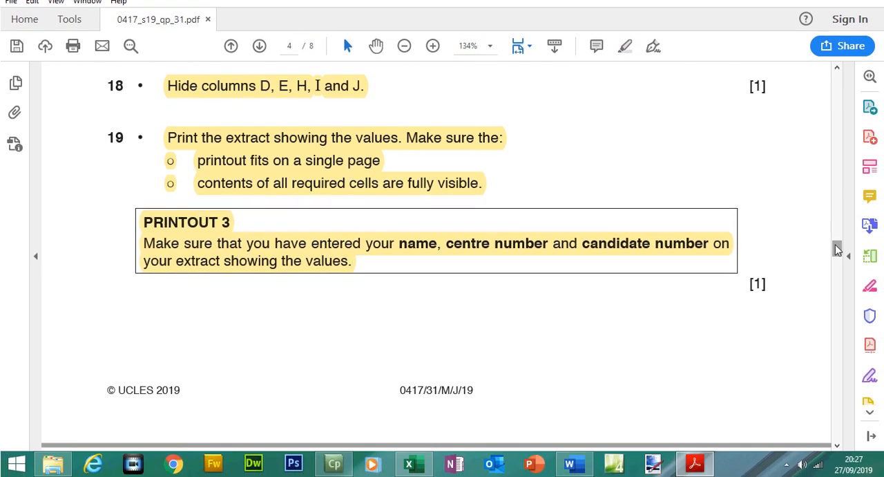
# - Highlight the key words and then the full text of question 20 about test data for the month
pyautogui.moveTo(837, 250); pyautogui.dragTo(841, 267)
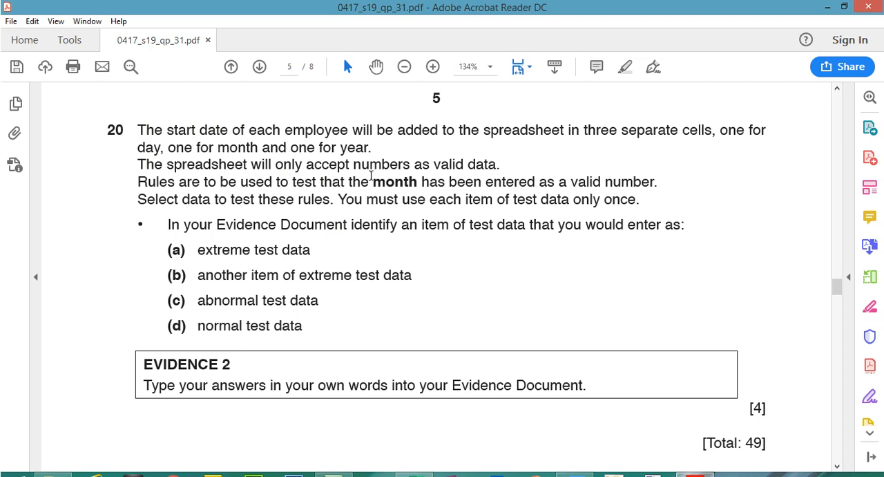
pyautogui.moveTo(373, 181); pyautogui.dragTo(418, 183)
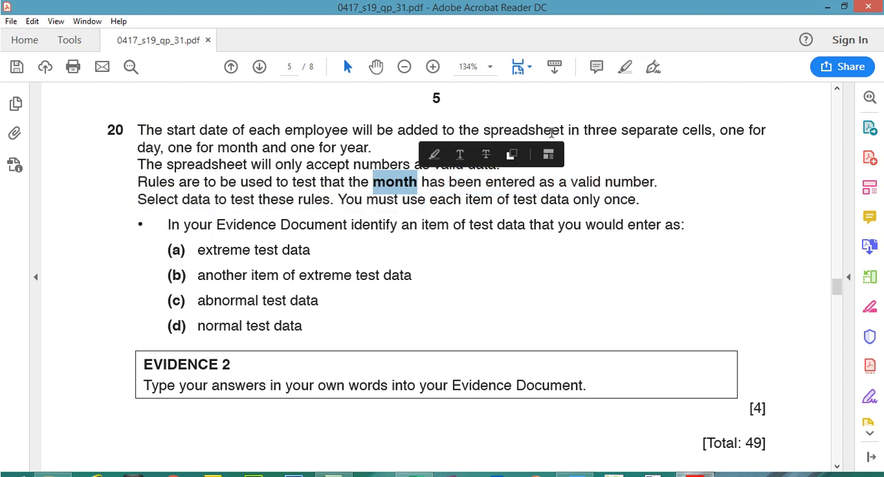
pyautogui.click(624, 67)
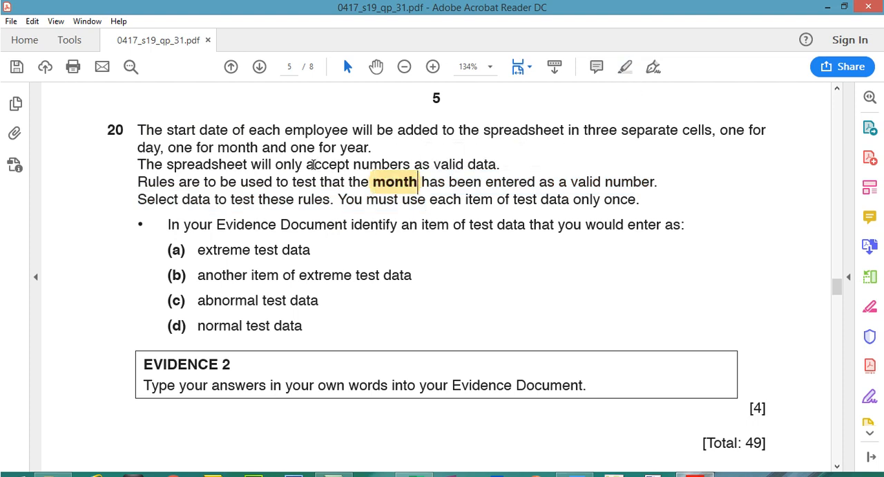
pyautogui.moveTo(307, 164); pyautogui.dragTo(411, 165)
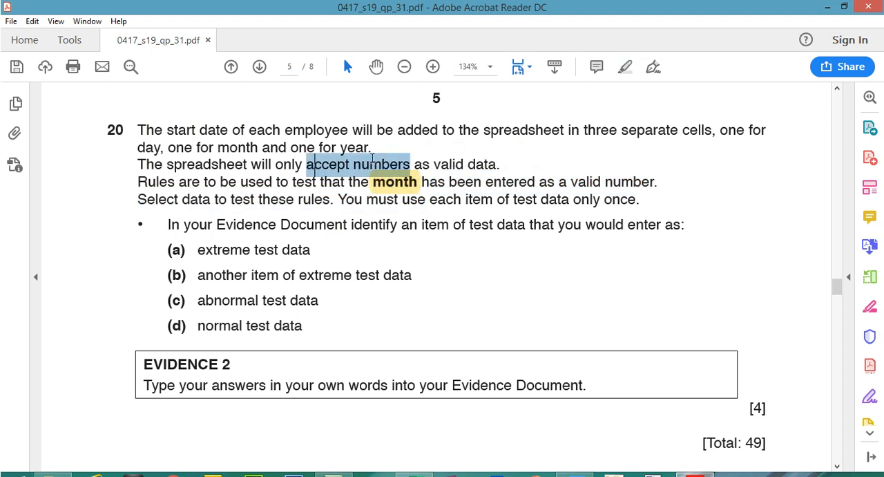
pyautogui.click(625, 67)
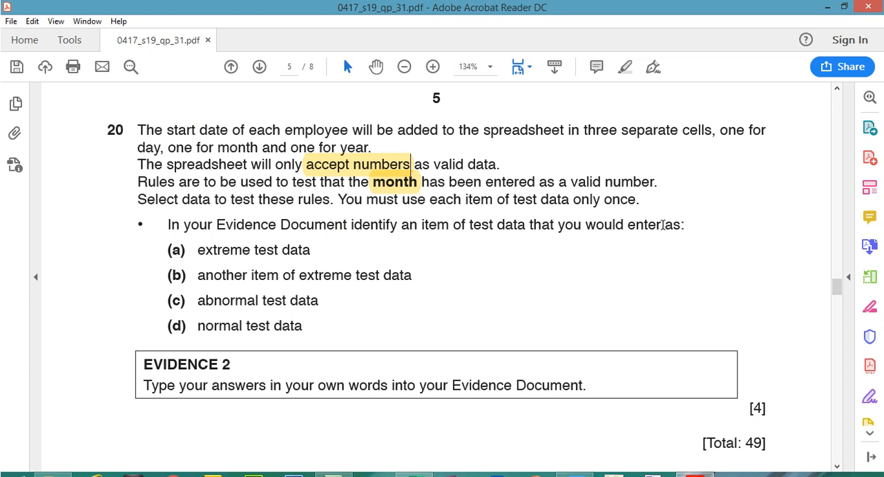
pyautogui.moveTo(198, 248); pyautogui.dragTo(314, 244)
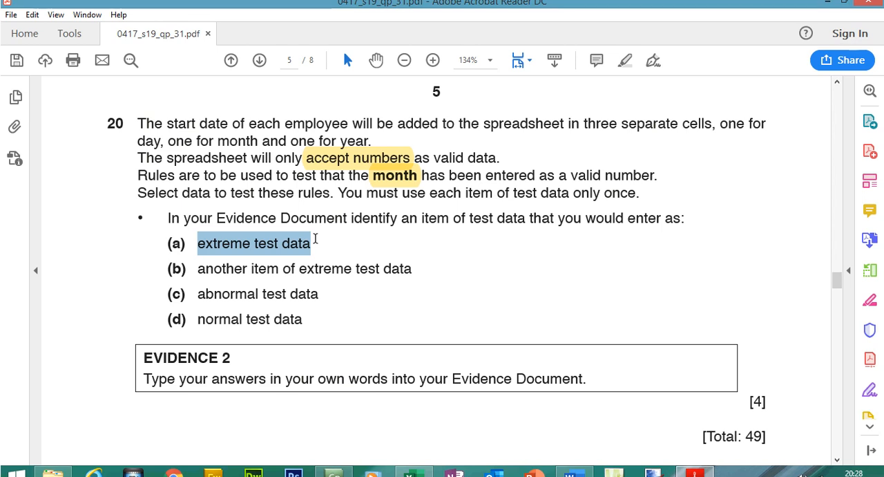
pyautogui.moveTo(198, 269); pyautogui.dragTo(351, 255)
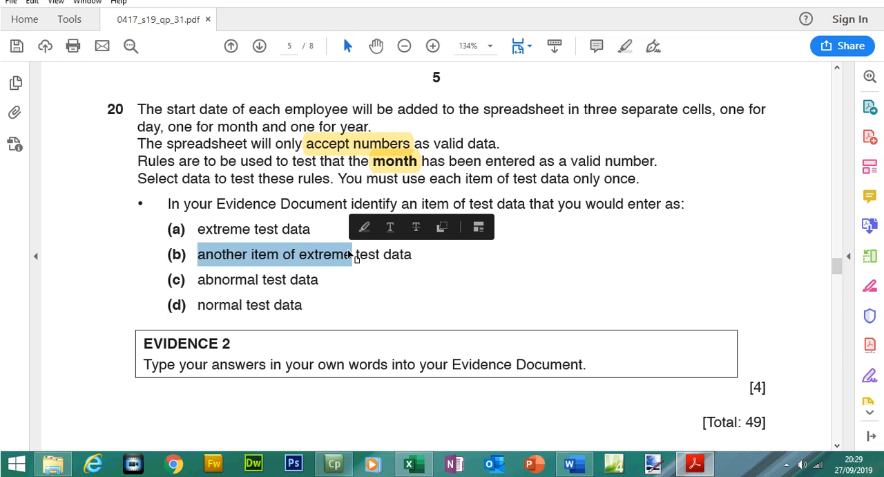
pyautogui.moveTo(198, 280); pyautogui.dragTo(304, 282)
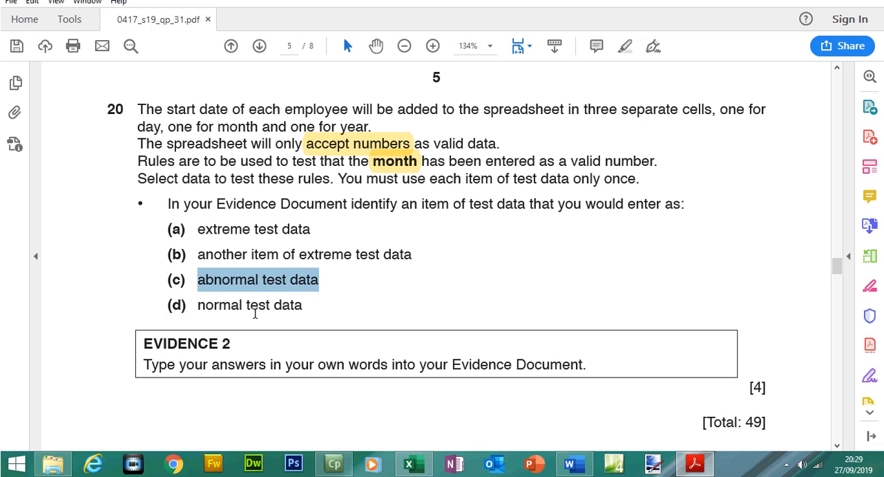
pyautogui.moveTo(148, 343); pyautogui.dragTo(138, 111)
pyautogui.click(589, 363)
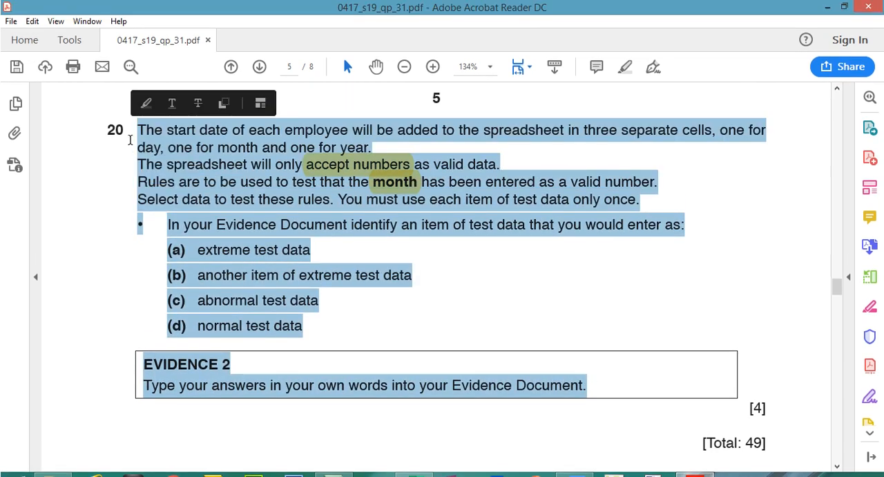
pyautogui.click(626, 67)
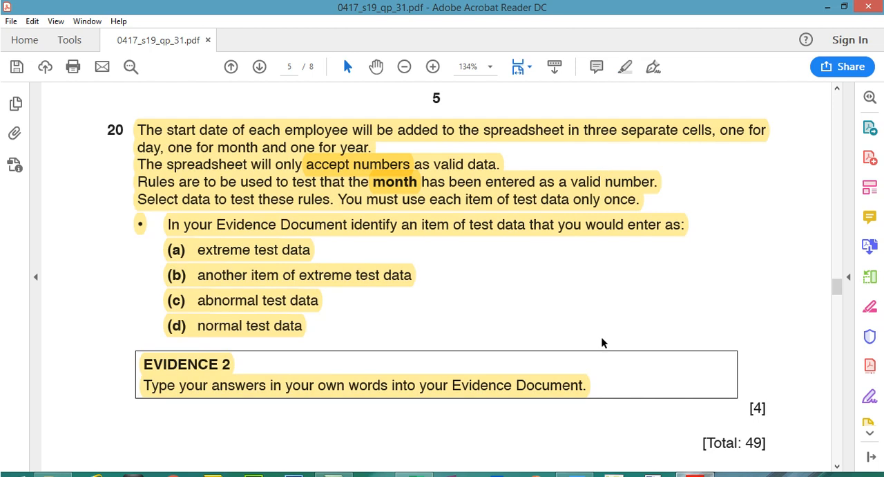
# - Switch to the Evidence Document and review the example answers written under EVIDENCE 2
pyautogui.moveTo(708, 469)
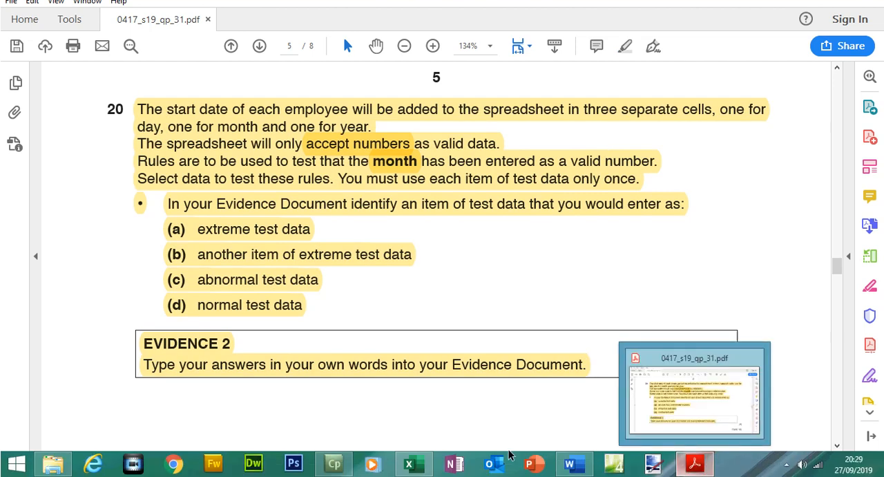
pyautogui.moveTo(570, 464)
pyautogui.click(570, 408)
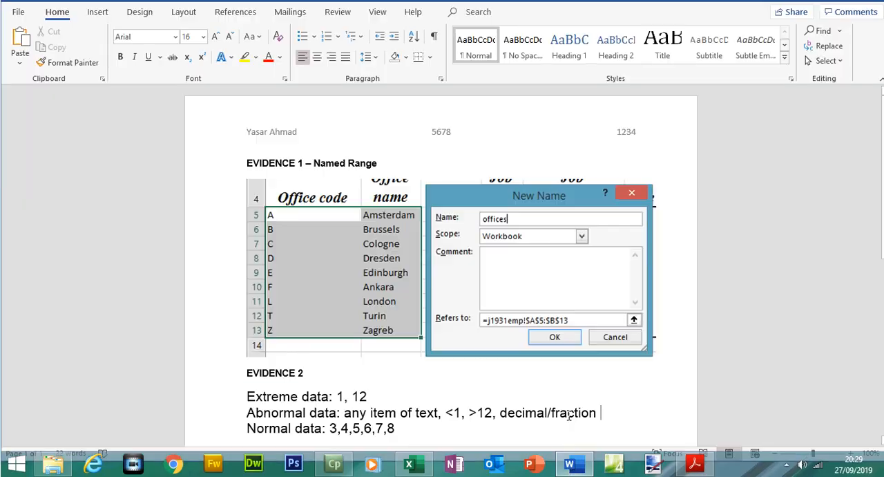
pyautogui.moveTo(338, 395); pyautogui.dragTo(368, 397)
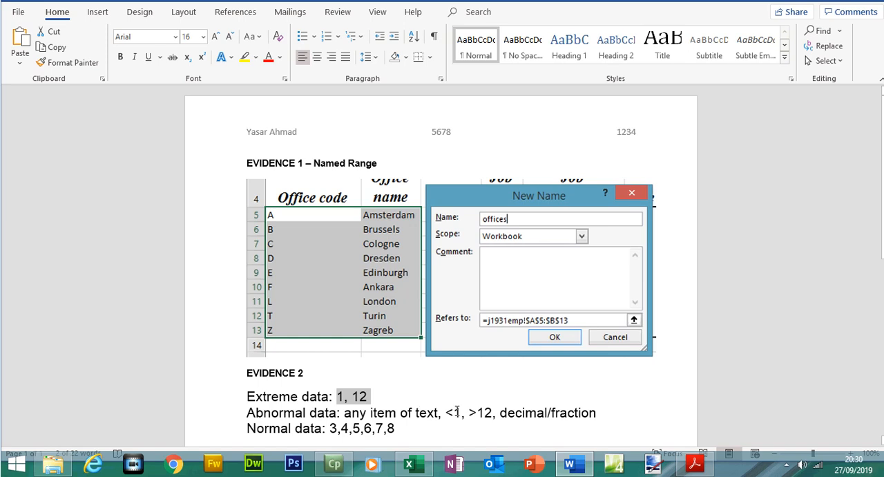
pyautogui.moveTo(461, 412); pyautogui.dragTo(487, 412)
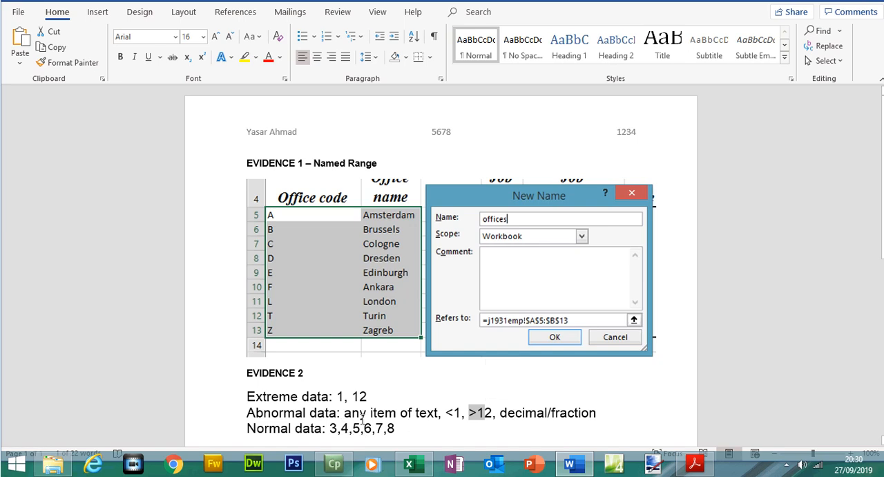
pyautogui.moveTo(433, 415); pyautogui.dragTo(371, 413)
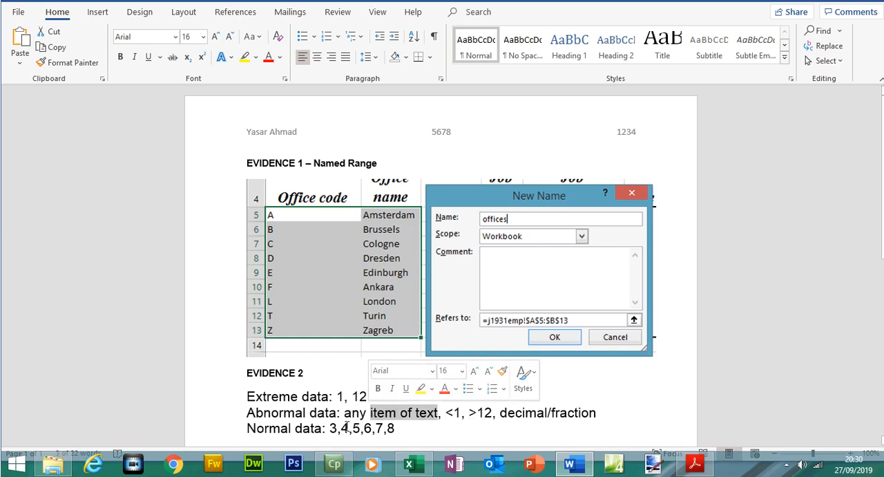
# - Return to the exam paper and scroll back to its first page
pyautogui.click(693, 470)
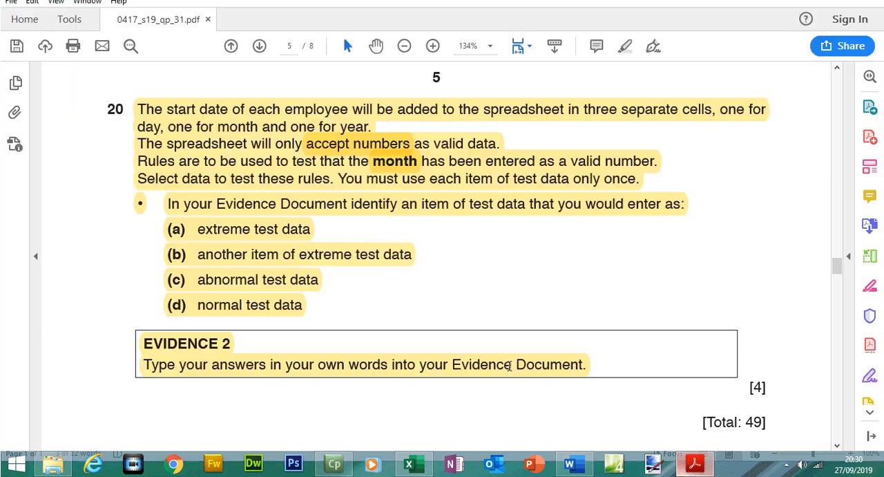
pyautogui.click(285, 284)
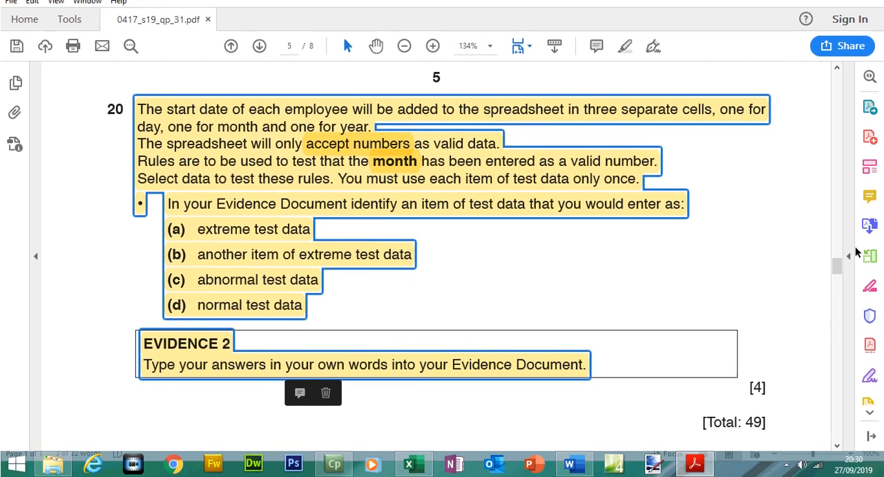
pyautogui.moveTo(837, 266); pyautogui.dragTo(838, 90)
pyautogui.scroll(1, 837, 111)
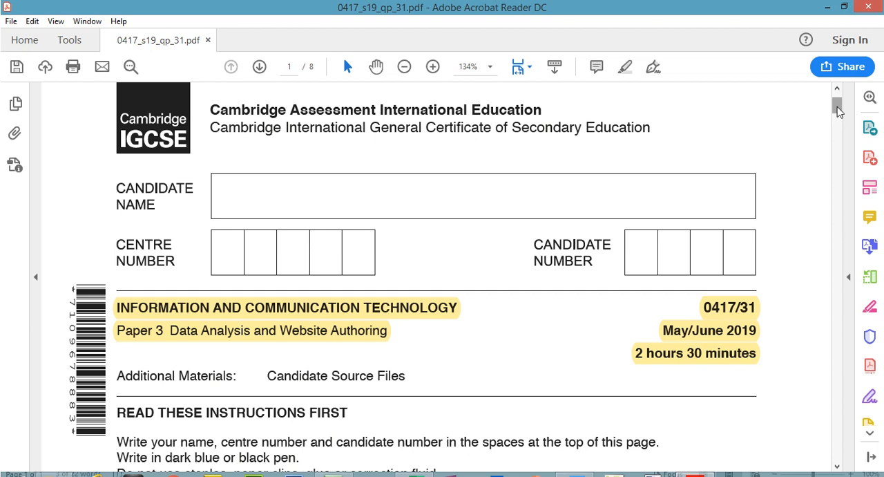
pyautogui.moveTo(837, 107); pyautogui.dragTo(846, 74)
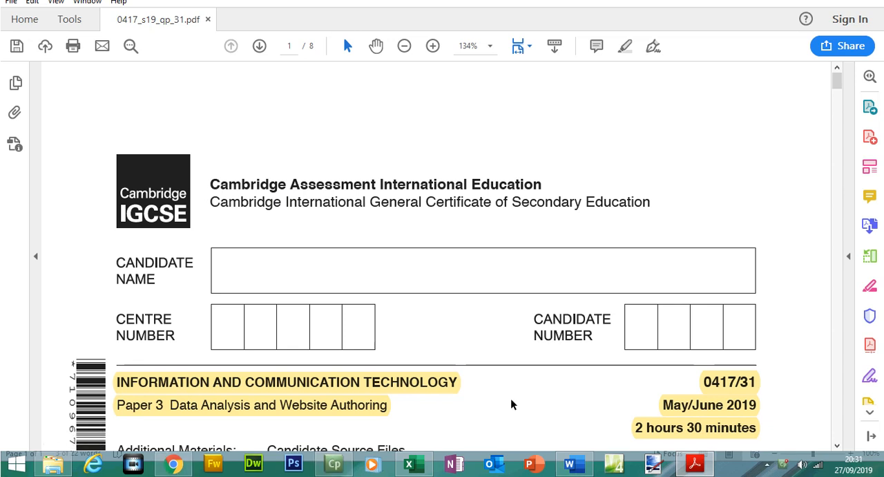
# - Open the yahmad.co.uk website in the browser and go to the IGCSE Paper 3 page
pyautogui.click(175, 464)
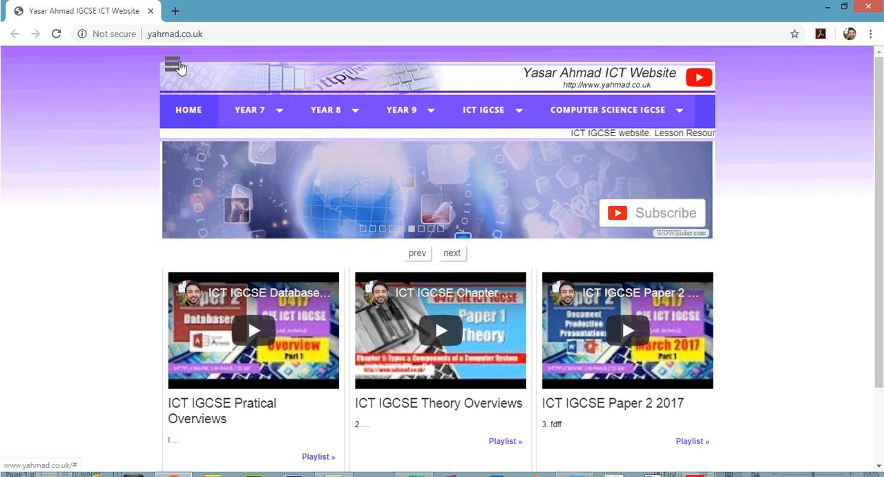
pyautogui.click(179, 63)
pyautogui.click(117, 159)
pyautogui.moveTo(880, 75); pyautogui.dragTo(879, 111)
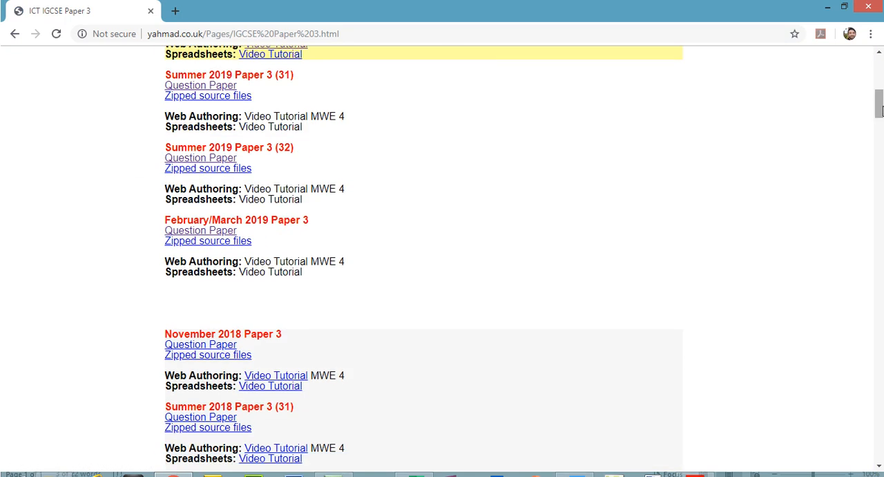
# - Open the Summer 2019 Paper 3 (31) question paper in a new tab and browse the video tutorial links
pyautogui.click(220, 90)
pyautogui.click(118, 9)
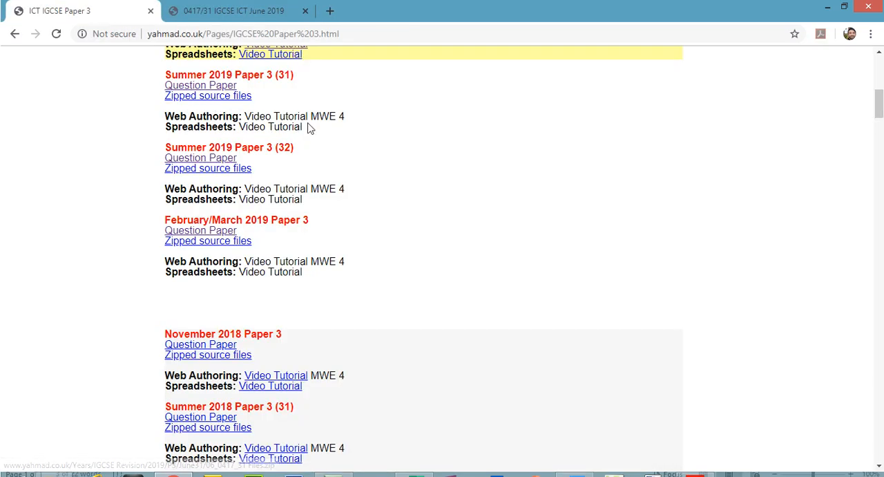
pyautogui.moveTo(306, 128); pyautogui.dragTo(243, 126)
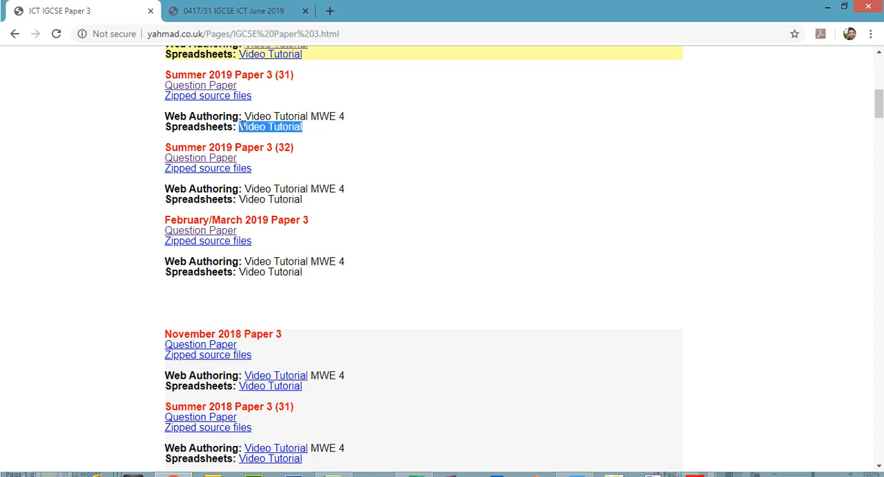
pyautogui.moveTo(879, 111); pyautogui.dragTo(879, 129)
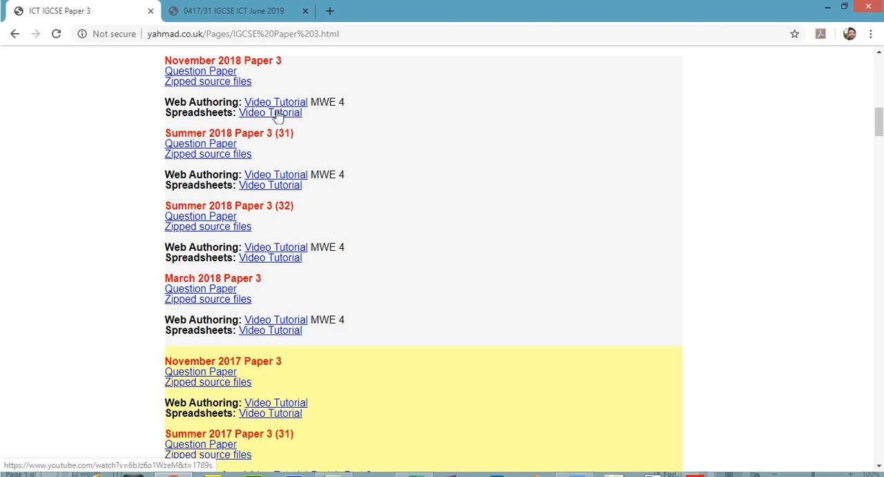
pyautogui.moveTo(879, 123); pyautogui.dragTo(880, 71)
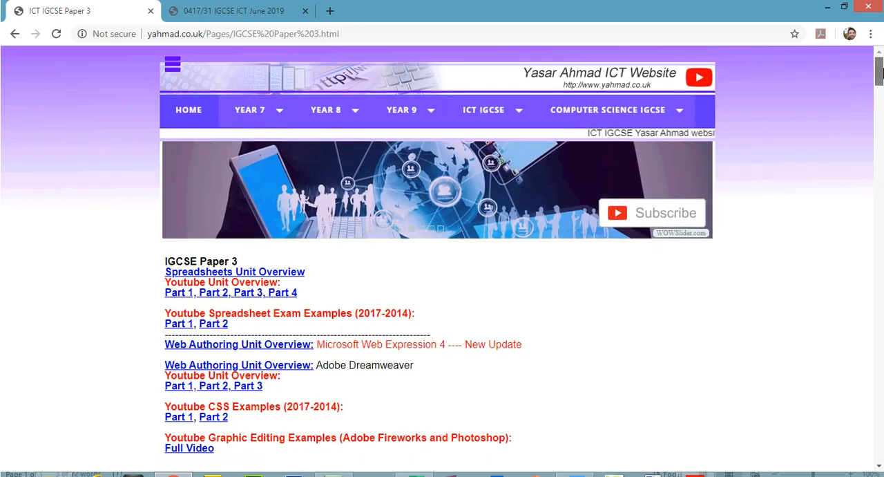
# - Navigate to the IGCSE Paper 2 page, browse its past papers, and switch to the question paper tab
pyautogui.click(172, 65)
pyautogui.click(109, 131)
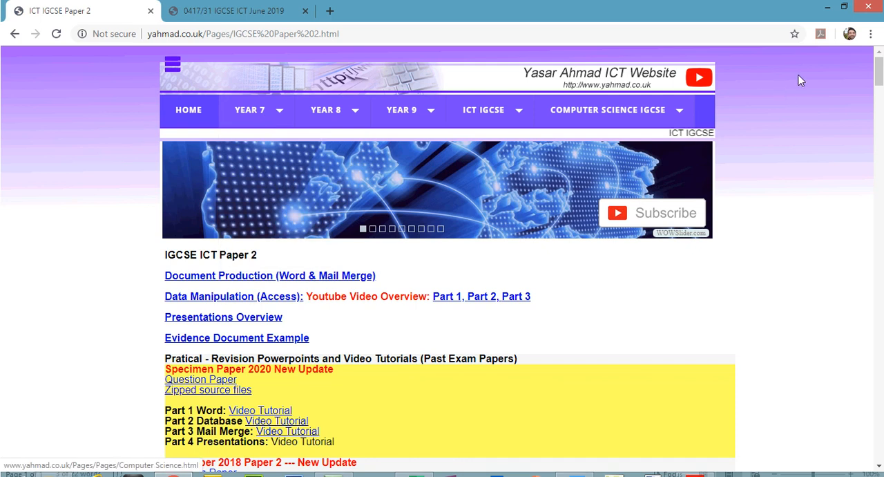
pyautogui.scroll(-5, 442, 259)
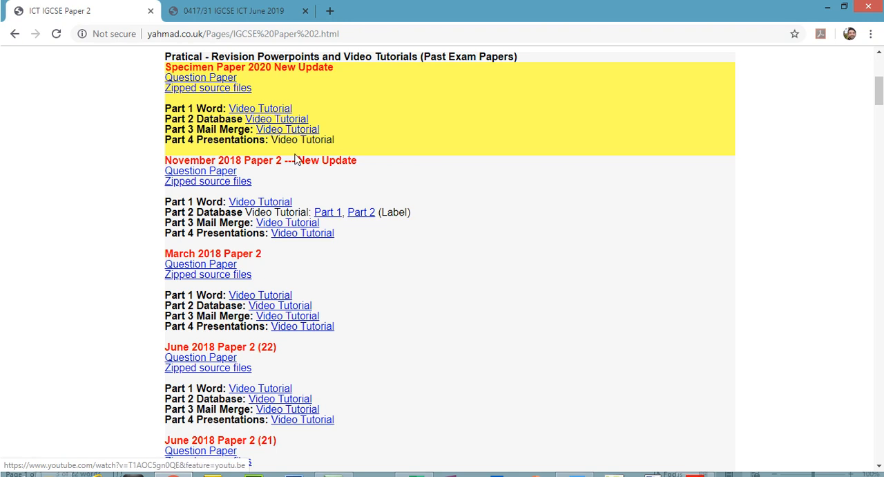
pyautogui.click(233, 11)
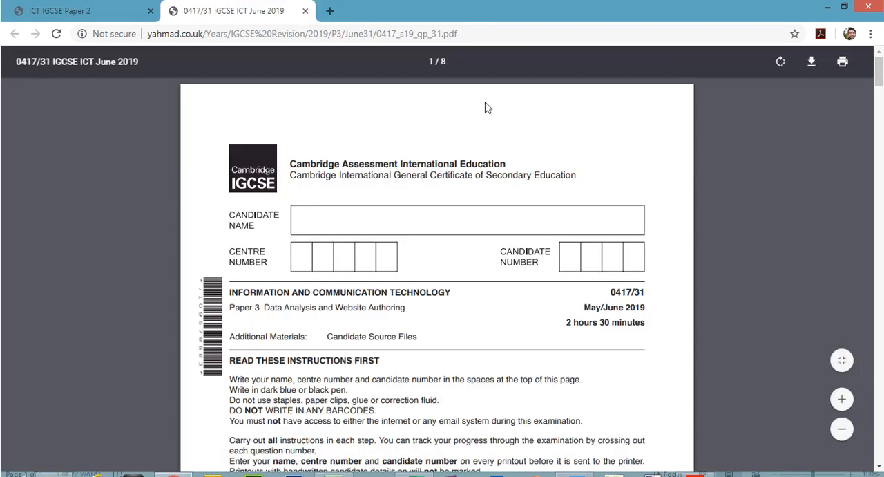